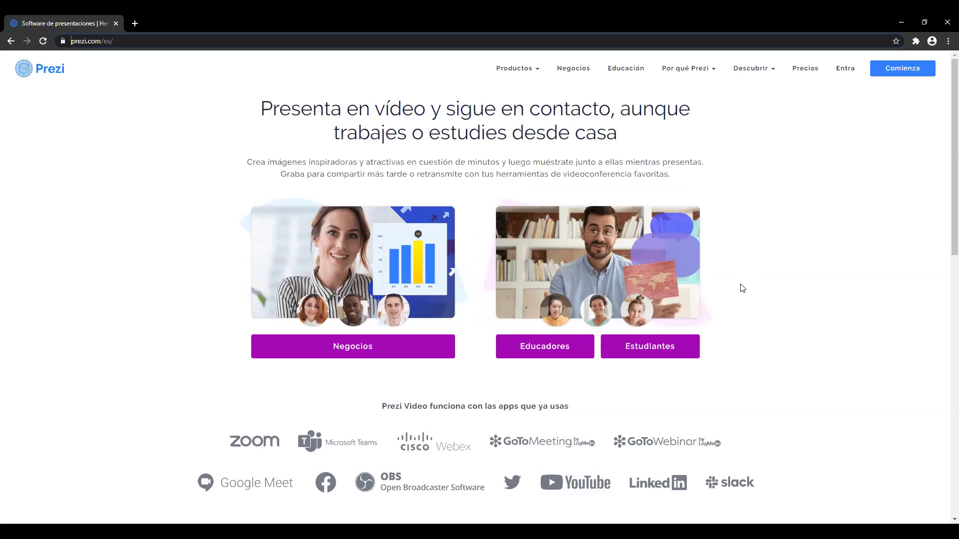
Examine the Prezi home page, including the apps compatible with Prezi Video and the other Prezi products
scroll(738, 289, "down", 1)
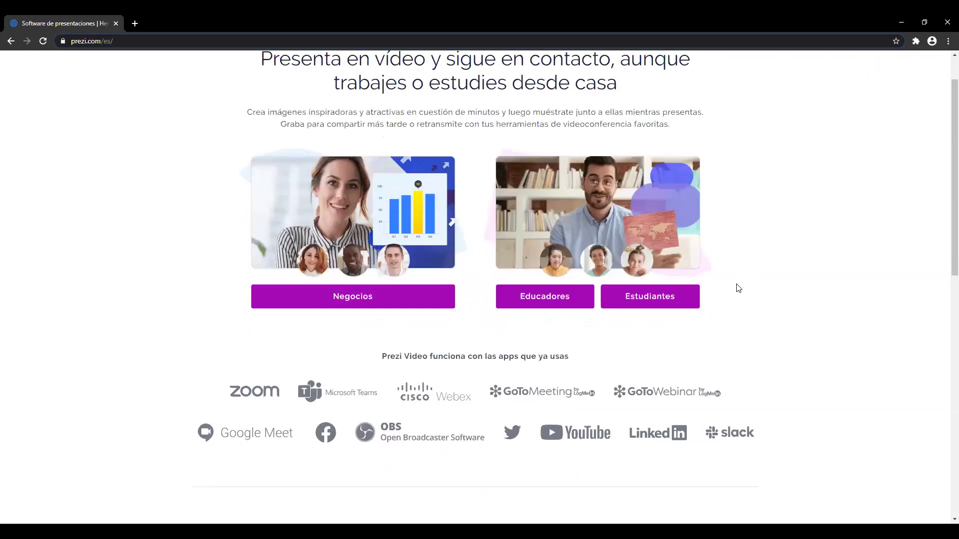
scroll(738, 288, "down", 3)
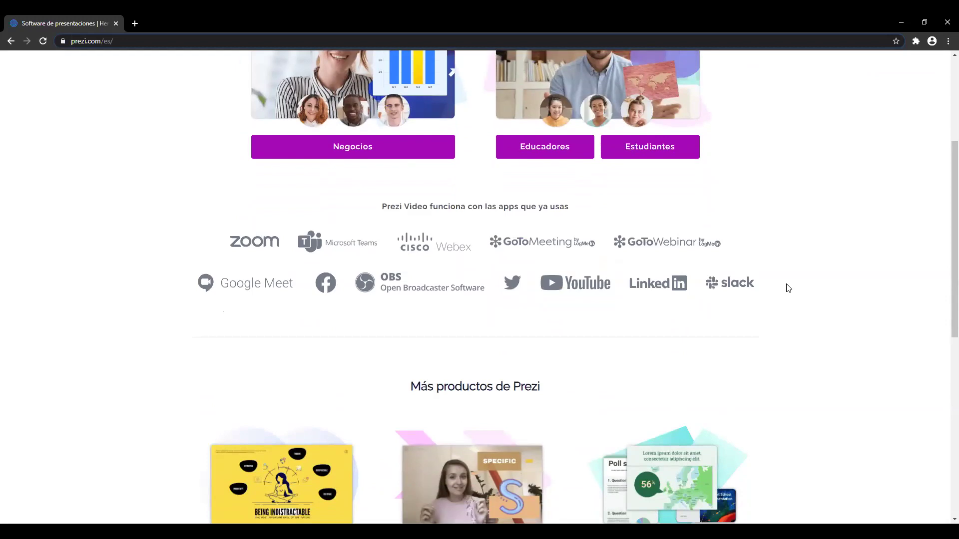
scroll(788, 288, "up", 4)
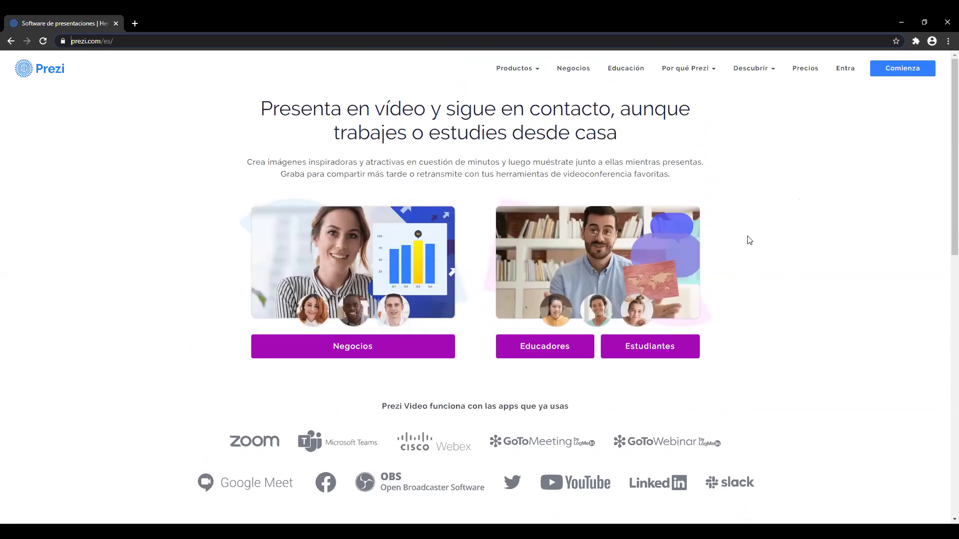
scroll(730, 252, "down", 4)
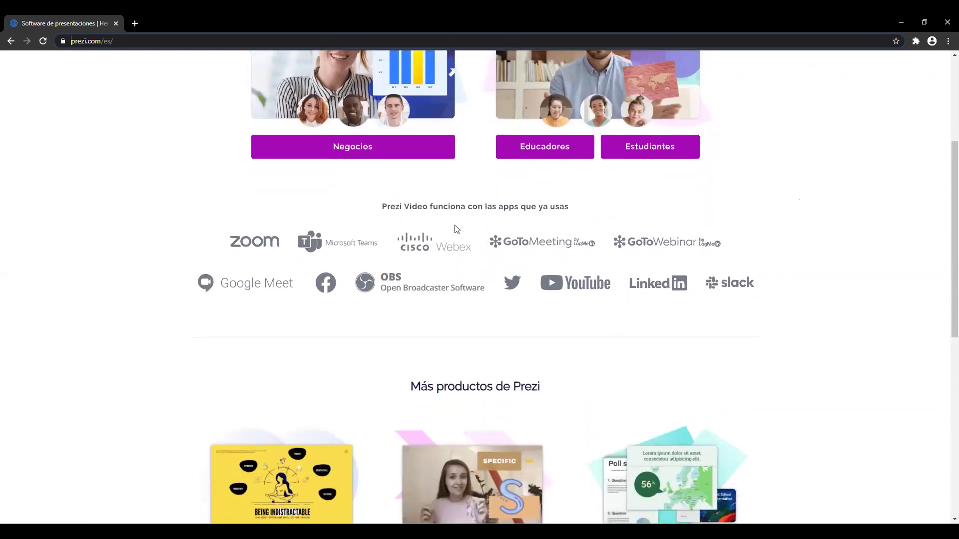
scroll(540, 165, "up", 2)
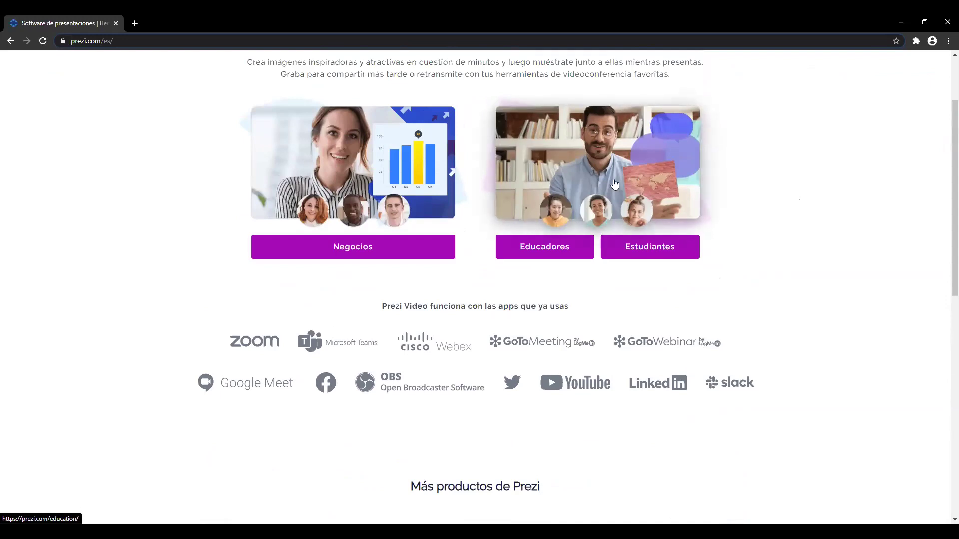
scroll(526, 218, "down", 2)
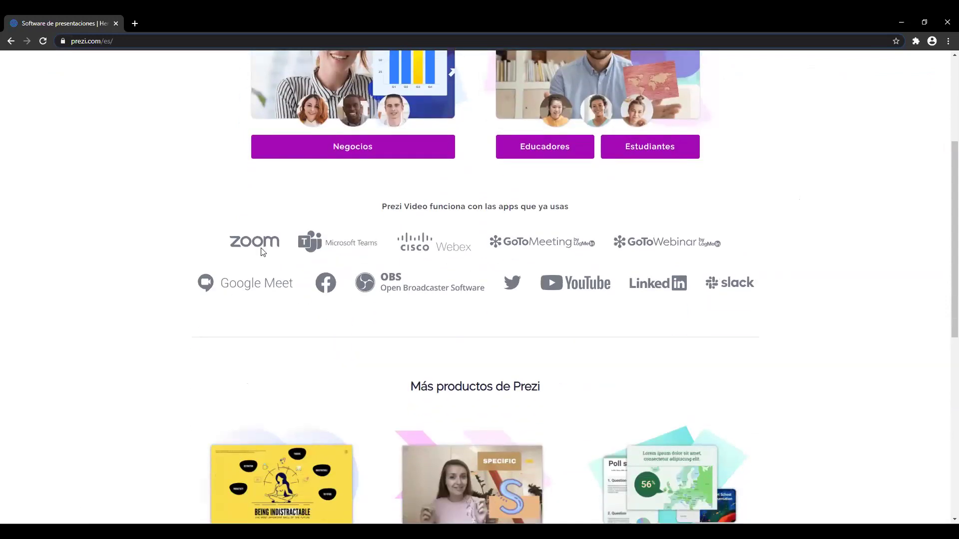
scroll(263, 252, "down", 2)
scroll(268, 189, "up", 1)
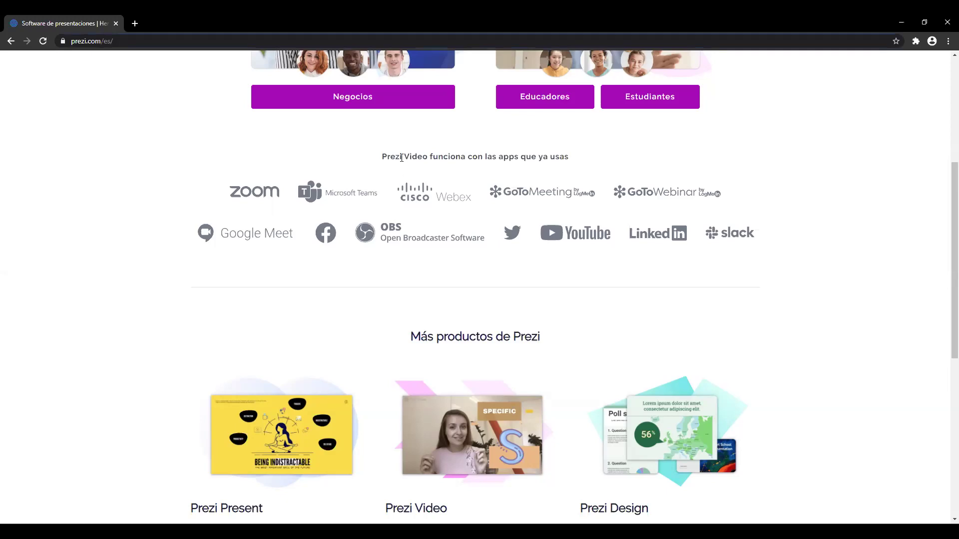
left_click_drag(383, 157, 430, 156)
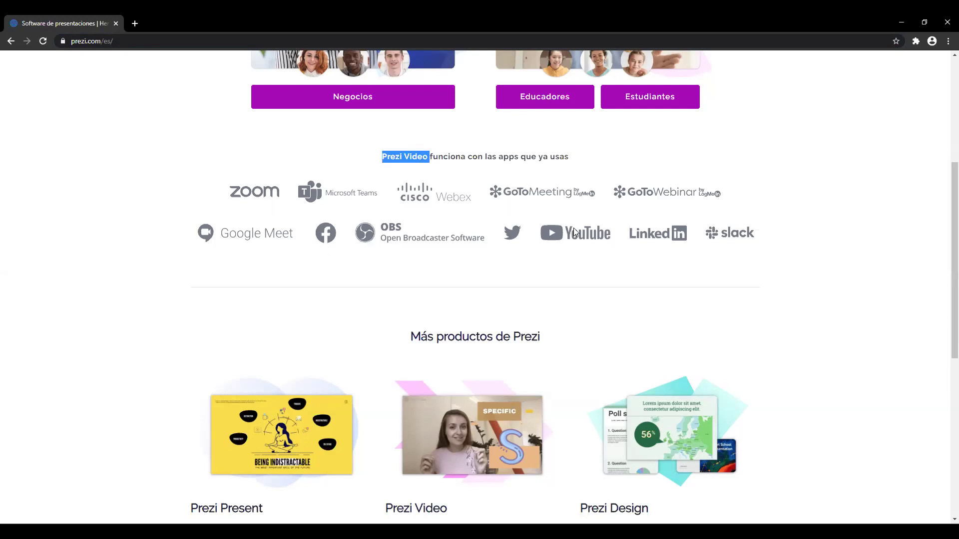
scroll(778, 214, "down", 3)
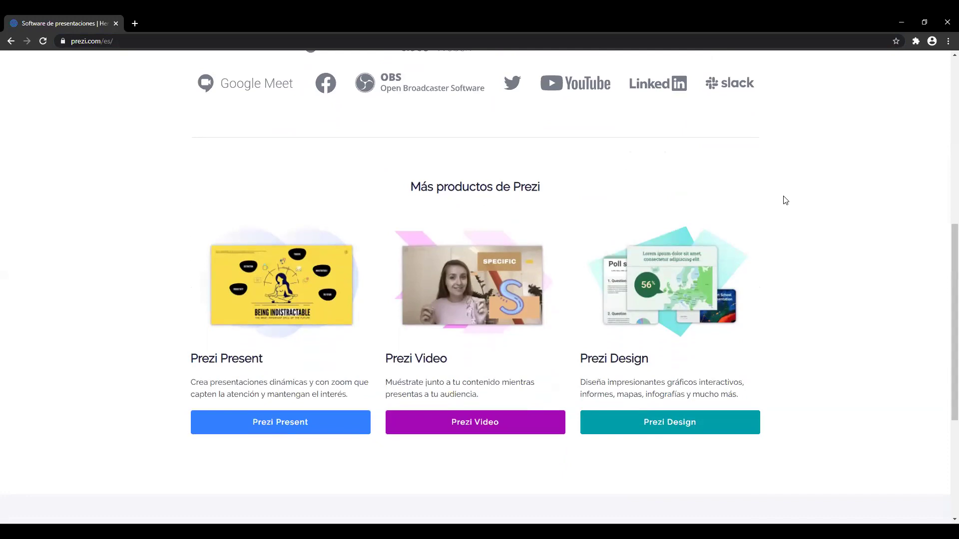
scroll(784, 200, "down", 2)
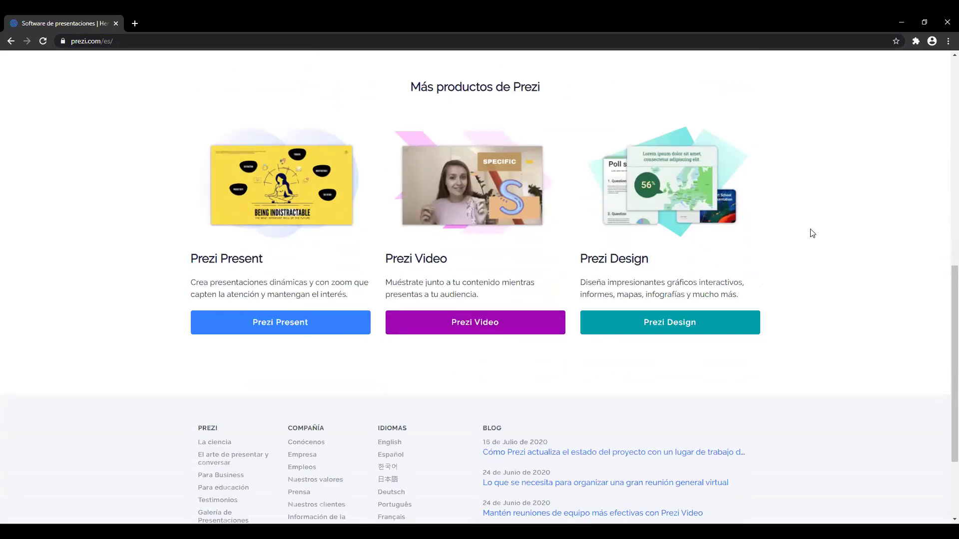
scroll(812, 233, "down", 3)
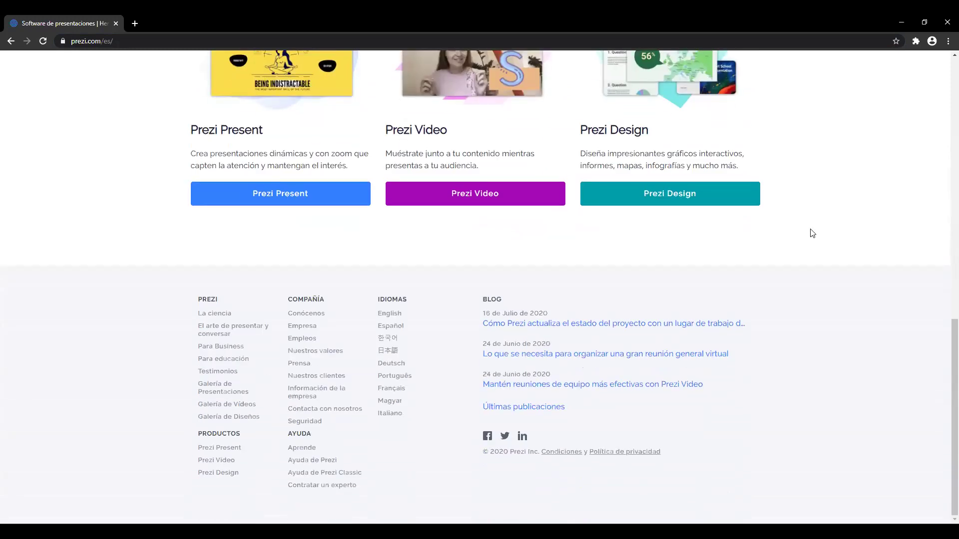
scroll(843, 252, "up", 13)
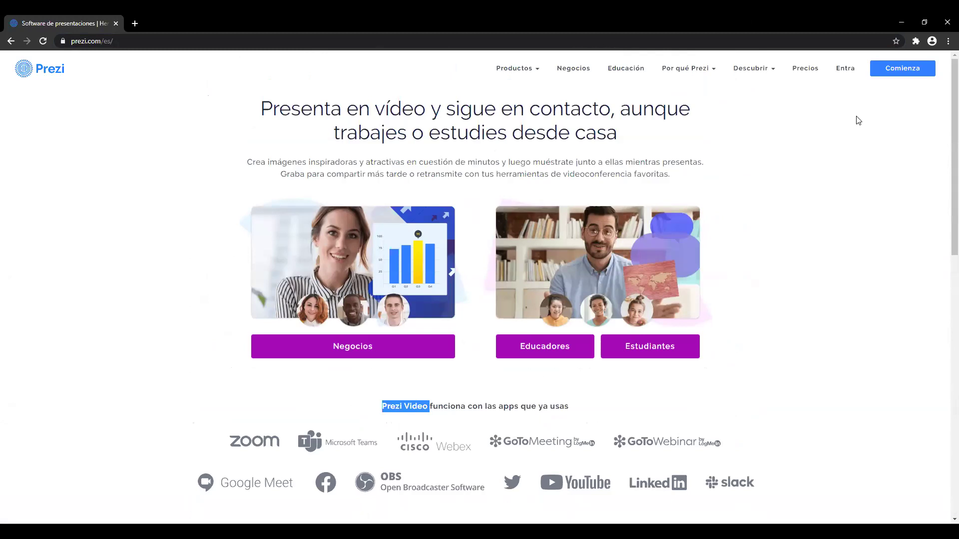
Go to the Prezi login page and choose to sign in with a Google account
left_click(845, 74)
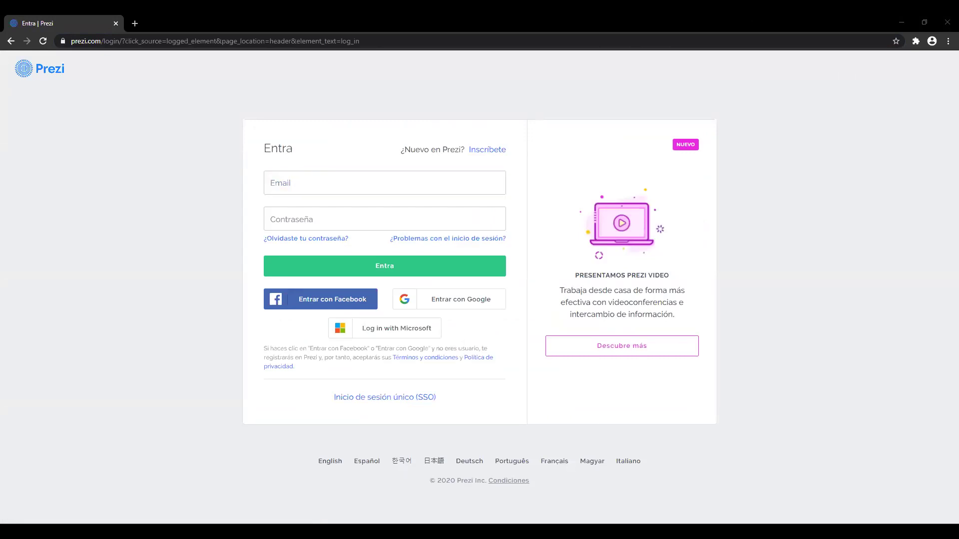
key("alt+Tab")
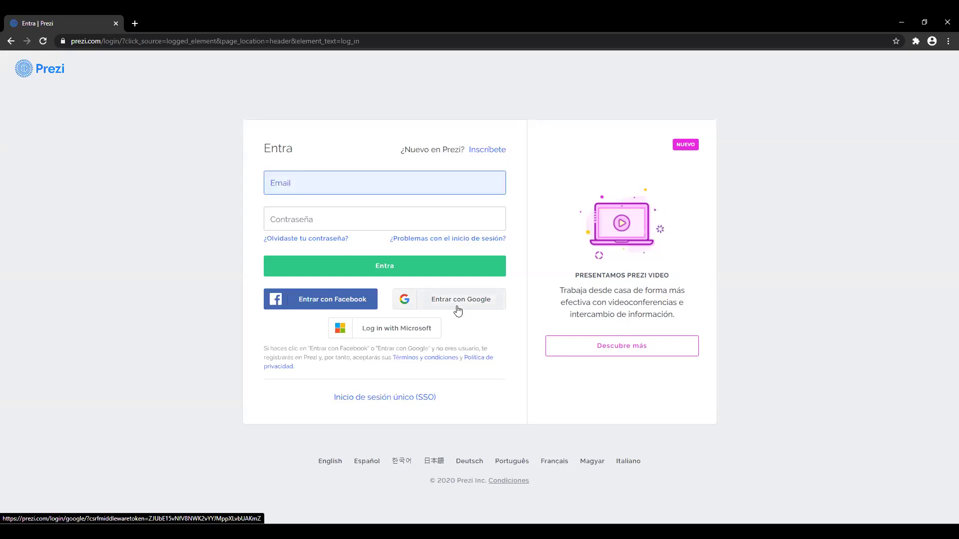
left_click(479, 309)
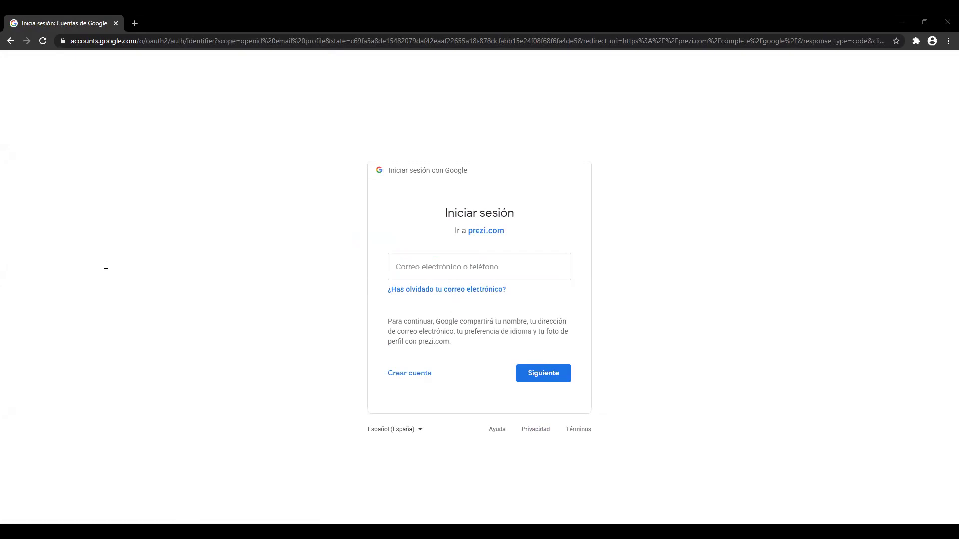
Enter the Google account's e-mail address and password, and complete the sign-in to Prezi
left_click(422, 265)
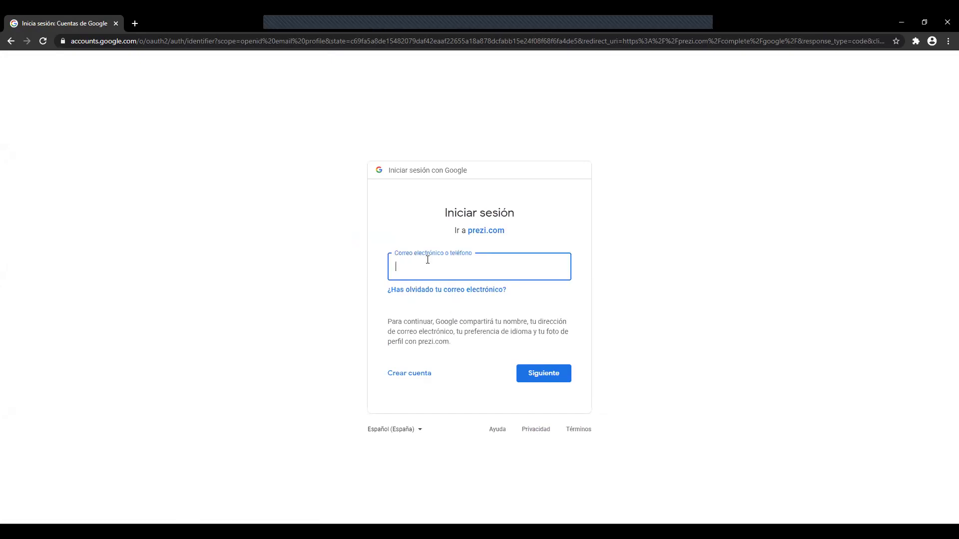
key("ctrl+v")
left_click(539, 376)
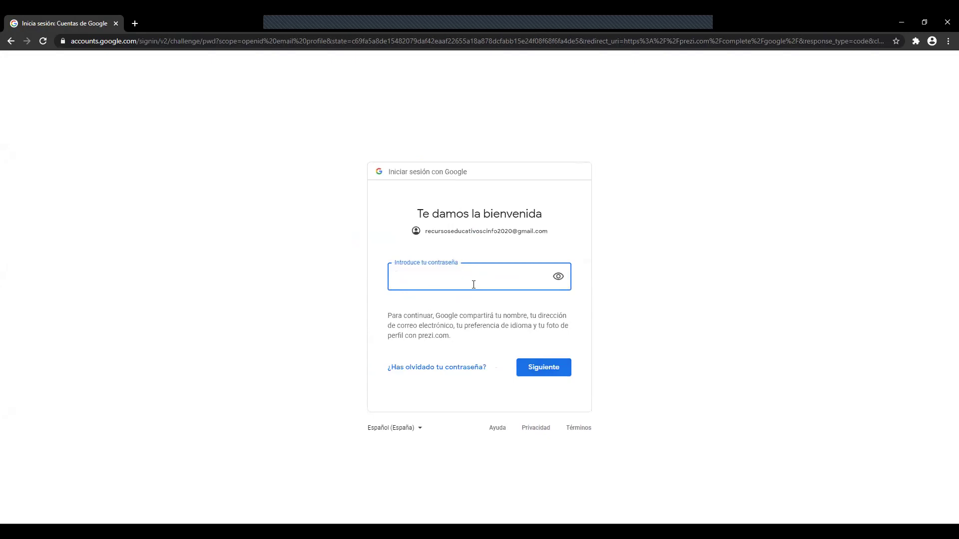
type("•••••••••••••")
key("Return")
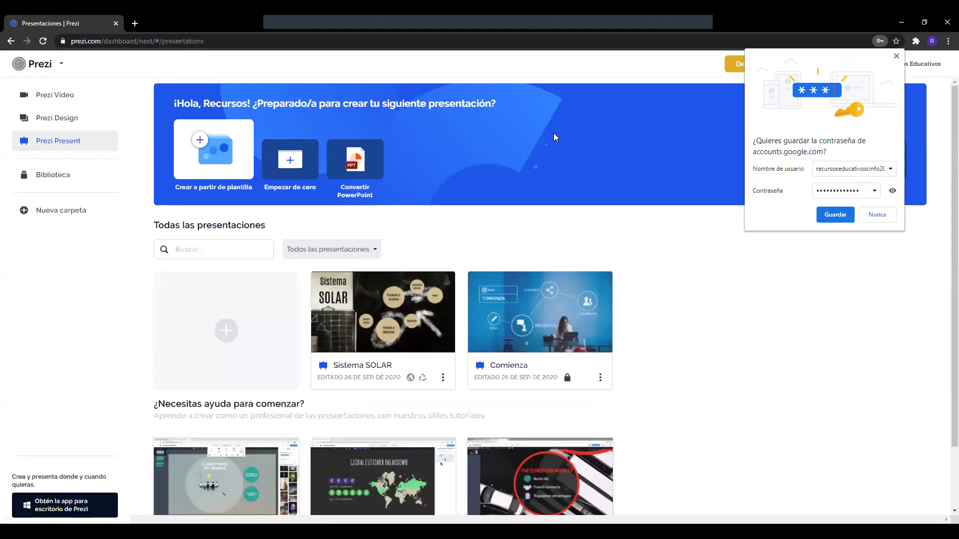
Decline saving the password in the browser and dismiss the Google Classroom announcement
left_click(887, 218)
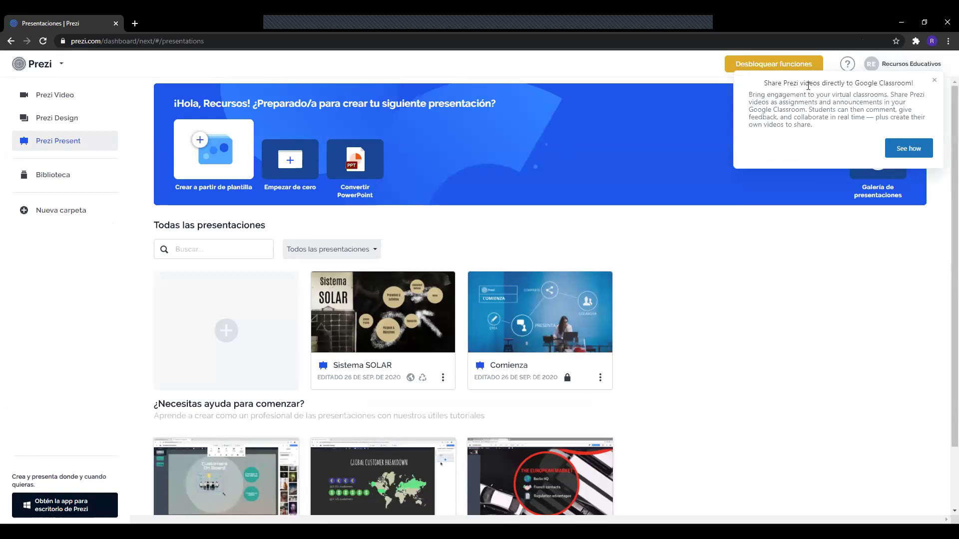
left_click(934, 81)
Reduce the browser's page zoom by one level for the Prezi dashboard
left_click(948, 41)
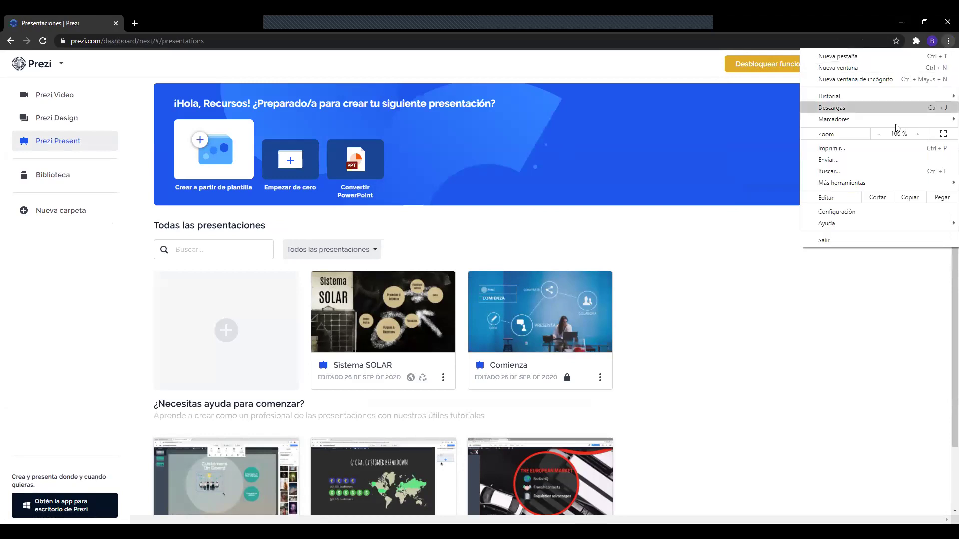
left_click(881, 135)
left_click(746, 246)
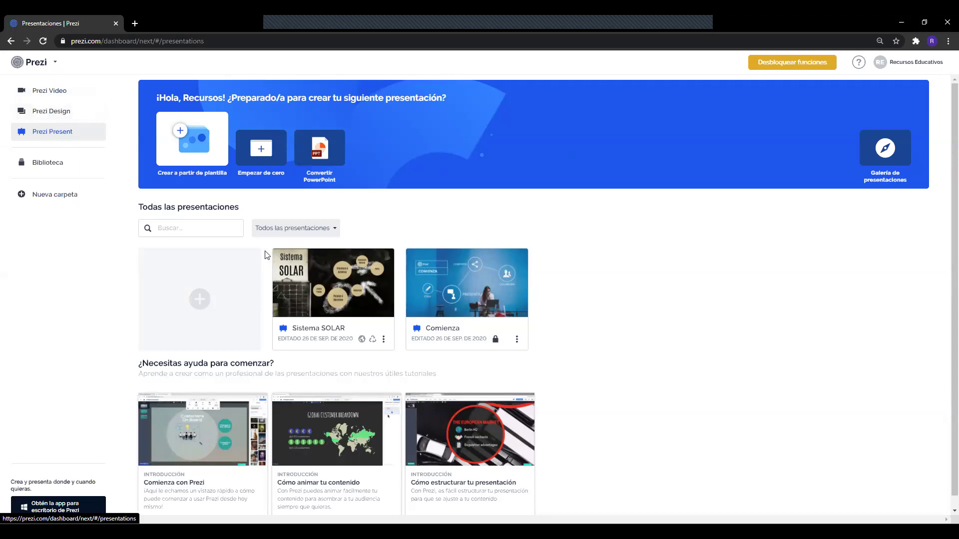
Create a new folder named UNIVERSIDAD in the Prezi dashboard
left_click(49, 200)
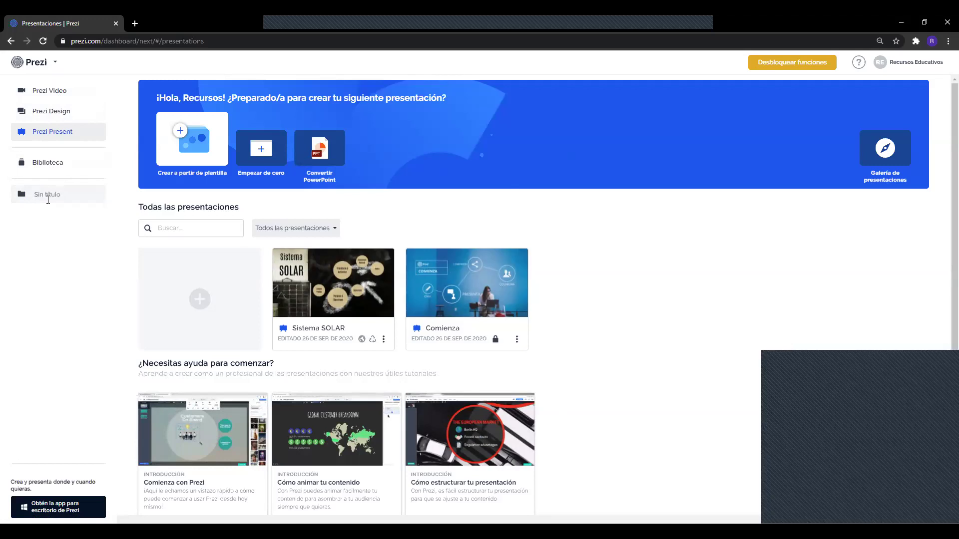
type("UNIVSER")
key("BackSpace")
key("BackSpace")
type("ERSIDAD")
key("Return")
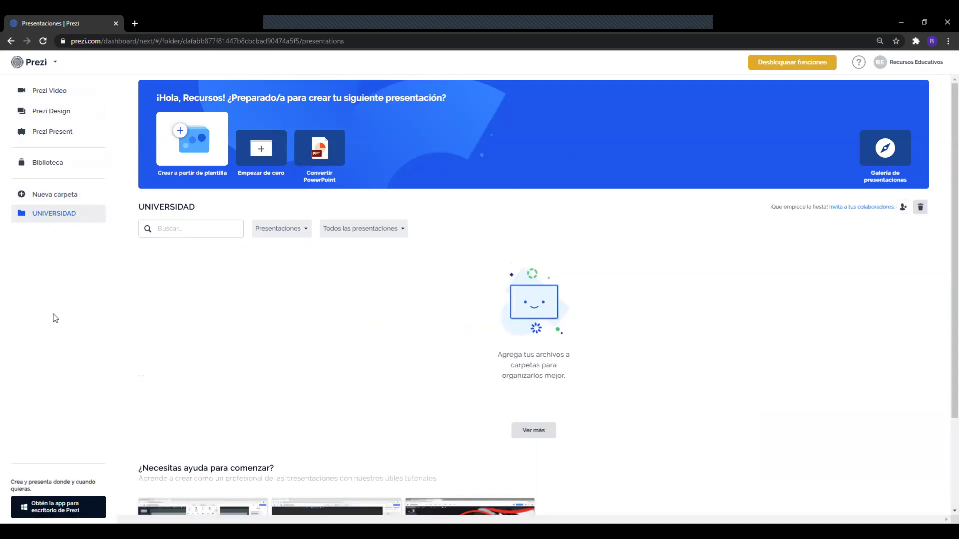
Create a second folder in the Prezi dashboard, named with the family name
left_click(51, 200)
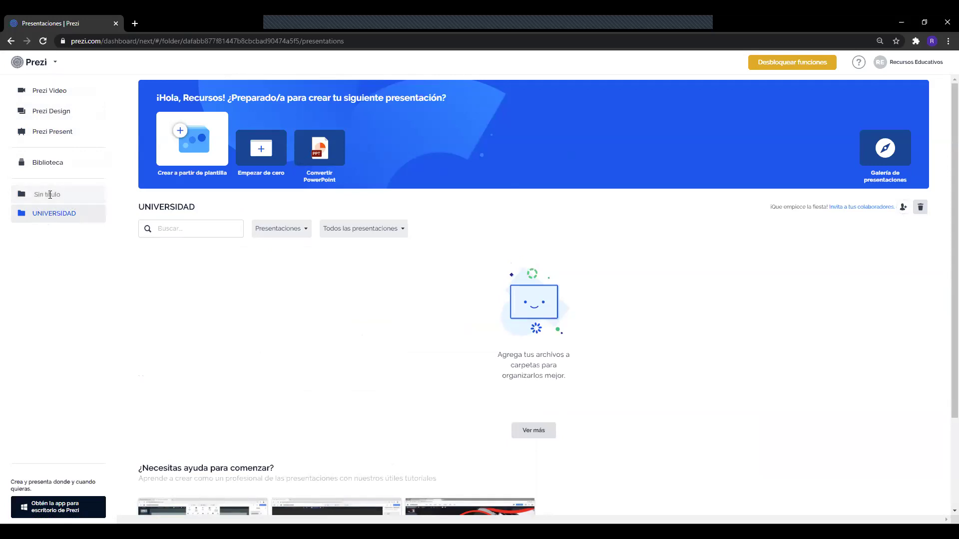
type("CINFO")
key("BackSpace")
key("BackSpace")
key("BackSpace")
key("BackSpace")
key("BackSpace")
type("DEL")
key("BackSpace")
type("LA CRUZ")
key("Return")
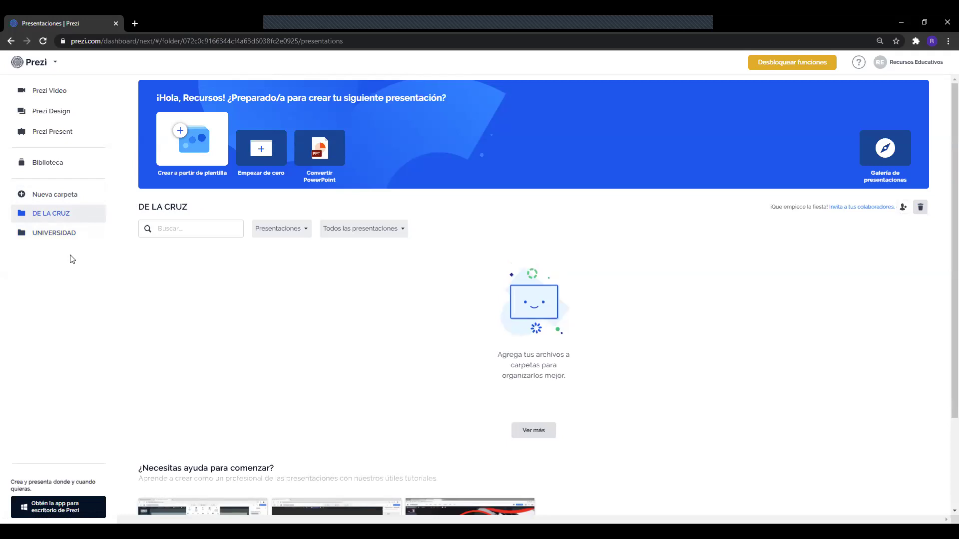
Return to the Prezi Present section and look over all the presentations and the introductory tutorials
left_click(50, 134)
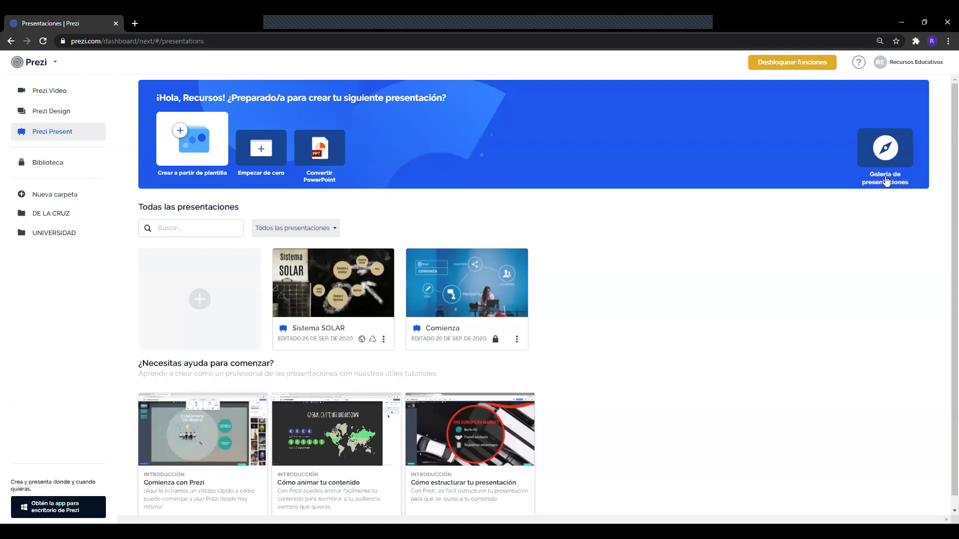
scroll(369, 223, "down", 1)
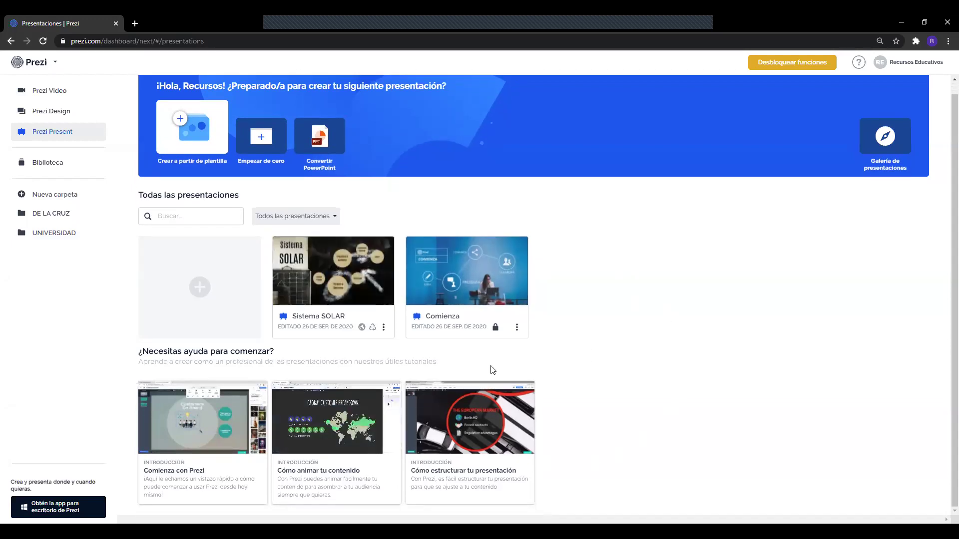
scroll(656, 325, "up", 1)
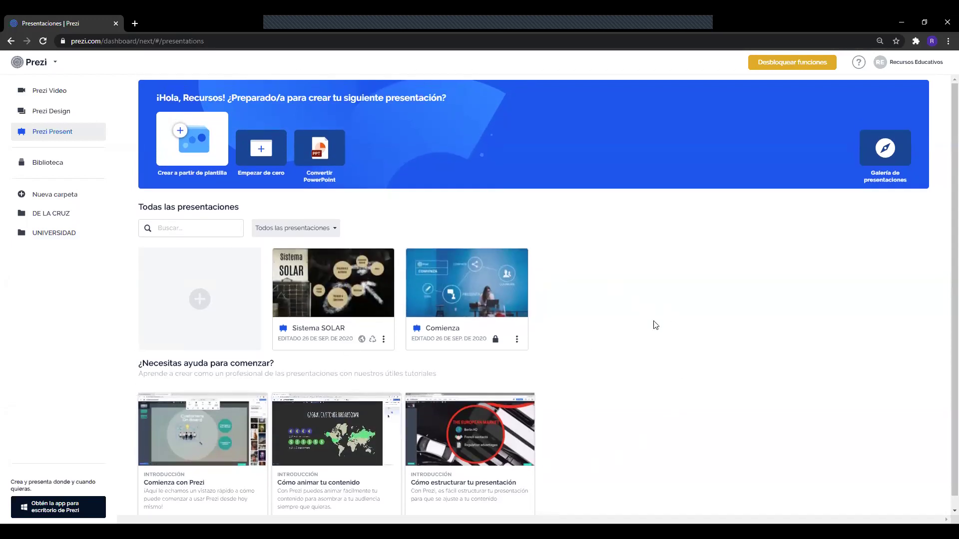
scroll(350, 275, "down", 1)
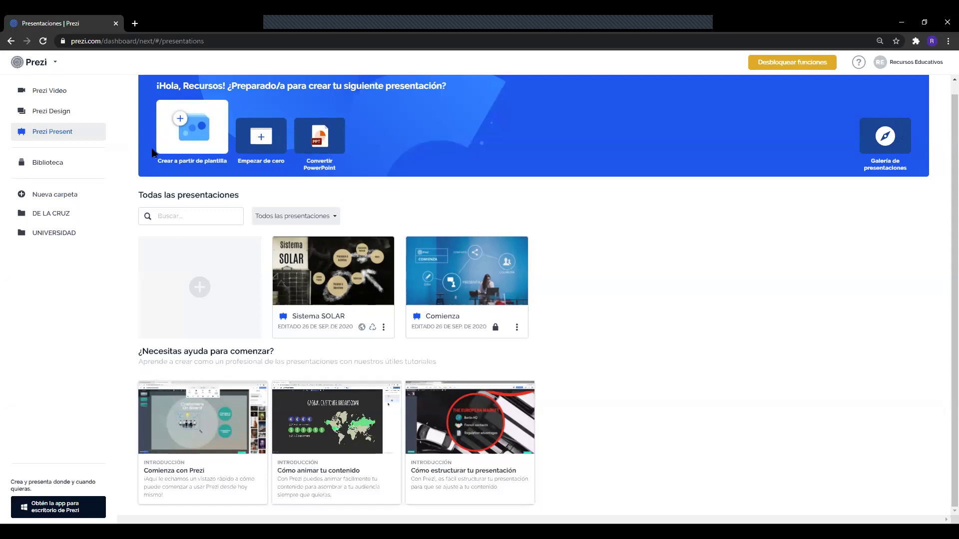
Open the template chooser for a new presentation and dismiss the page translation prompt
left_click(183, 152)
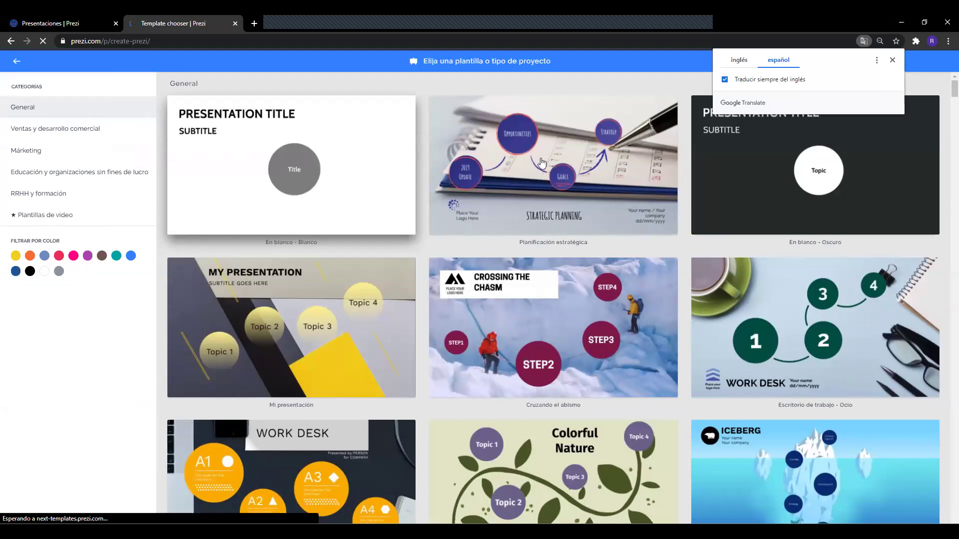
left_click(892, 61)
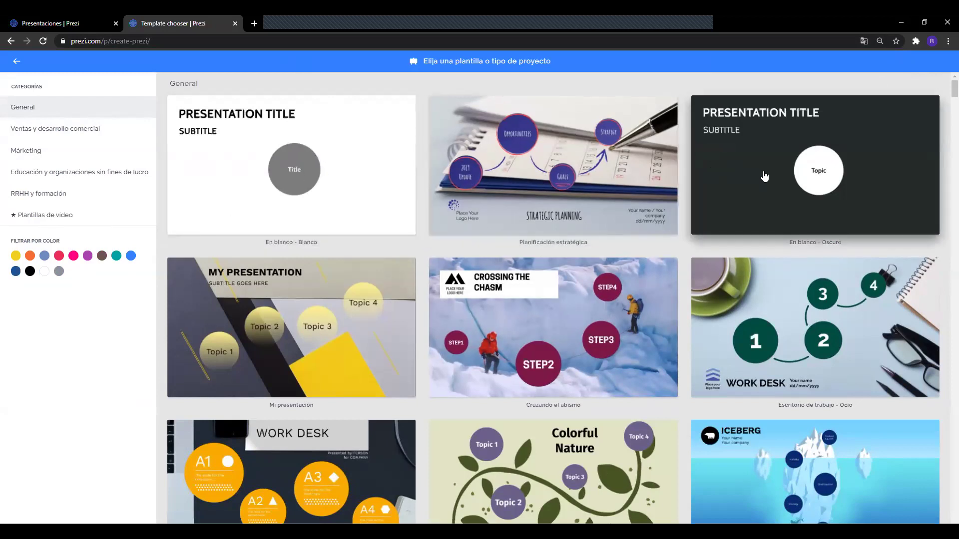
Look over the presentation templates in the General category and return to the start of the list
scroll(763, 200, "down", 3)
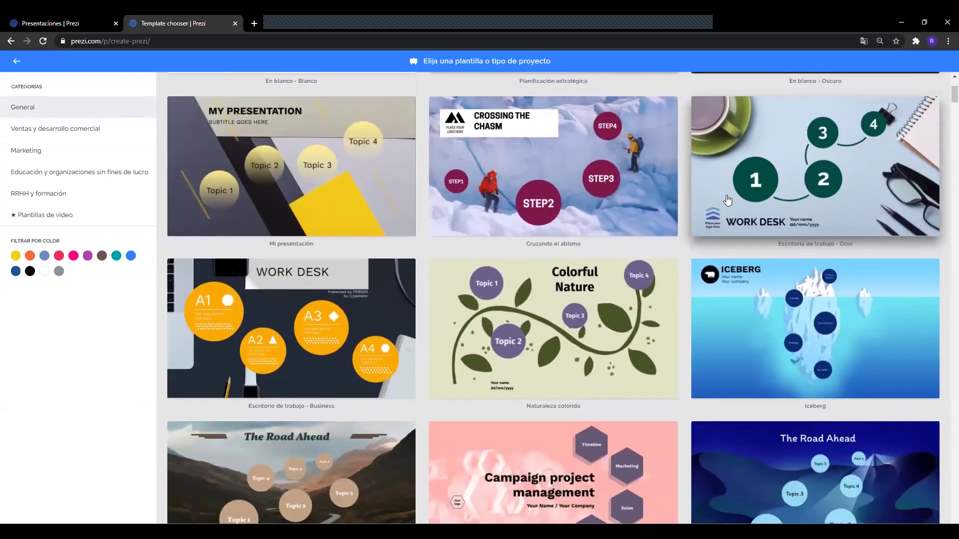
scroll(727, 199, "down", 7)
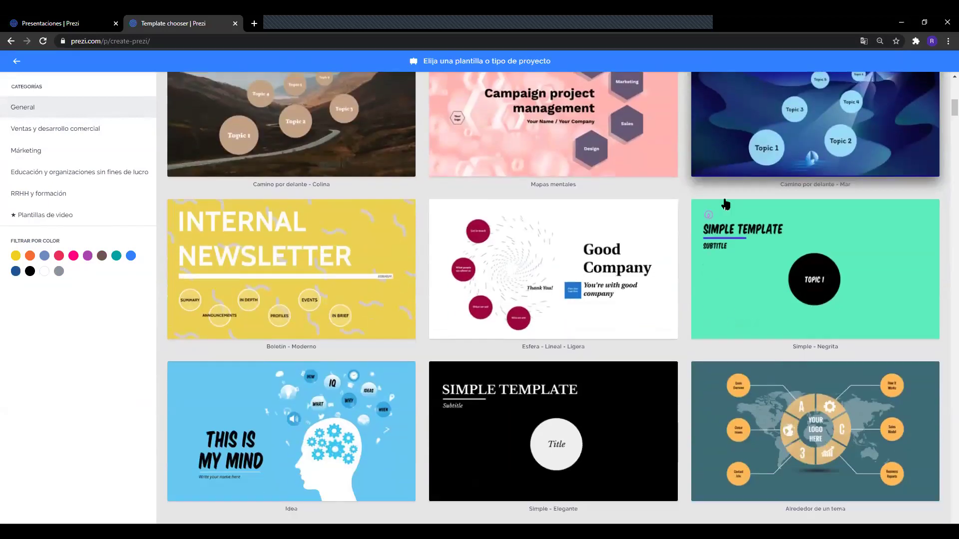
scroll(726, 204, "down", 6)
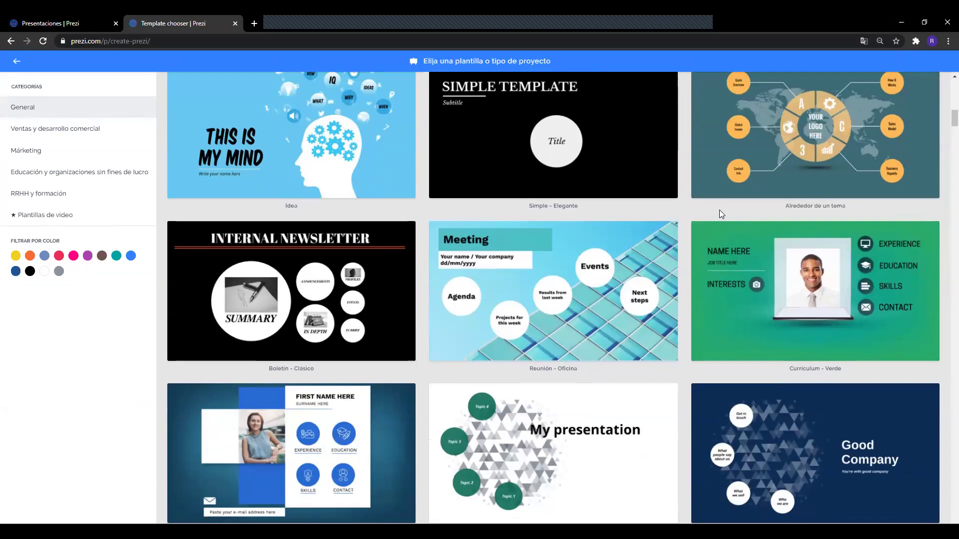
scroll(721, 214, "down", 2)
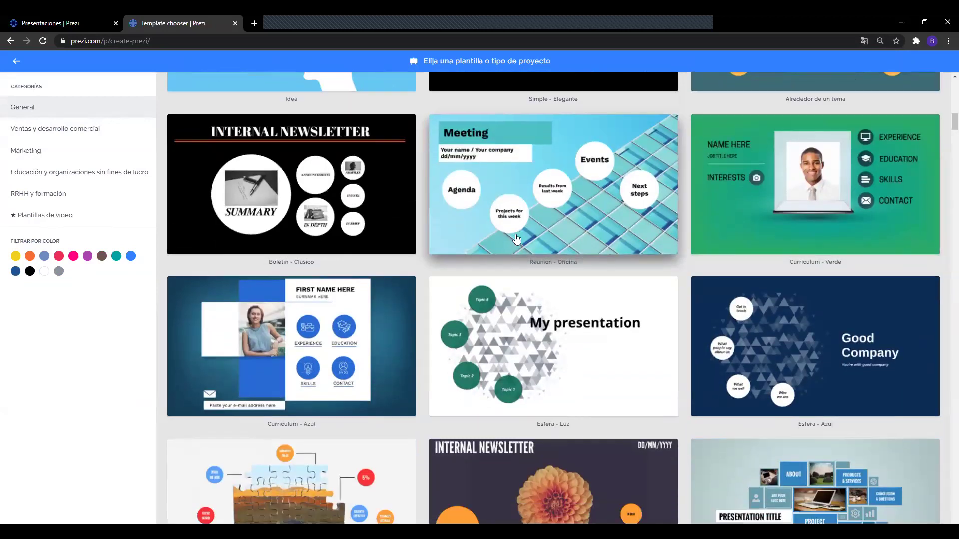
scroll(517, 240, "down", 6)
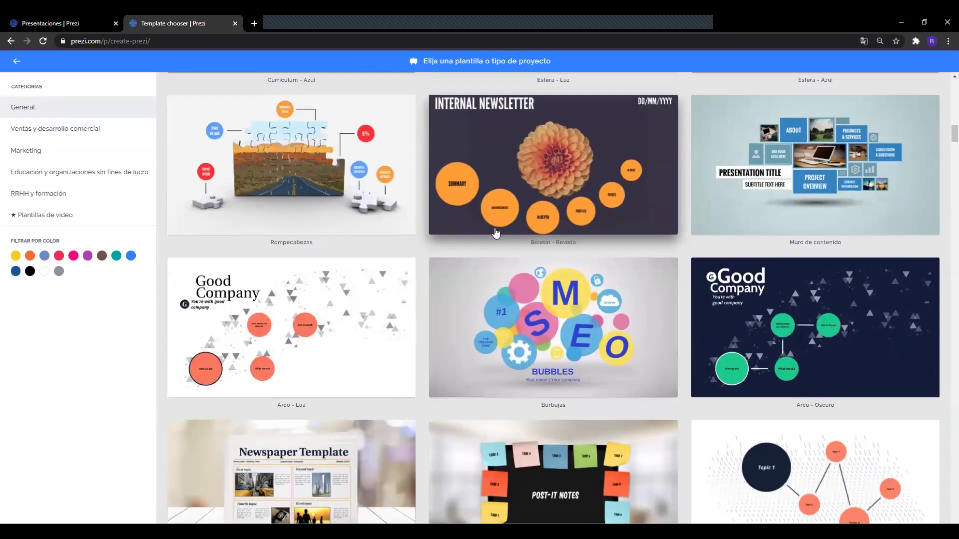
scroll(496, 233, "down", 5)
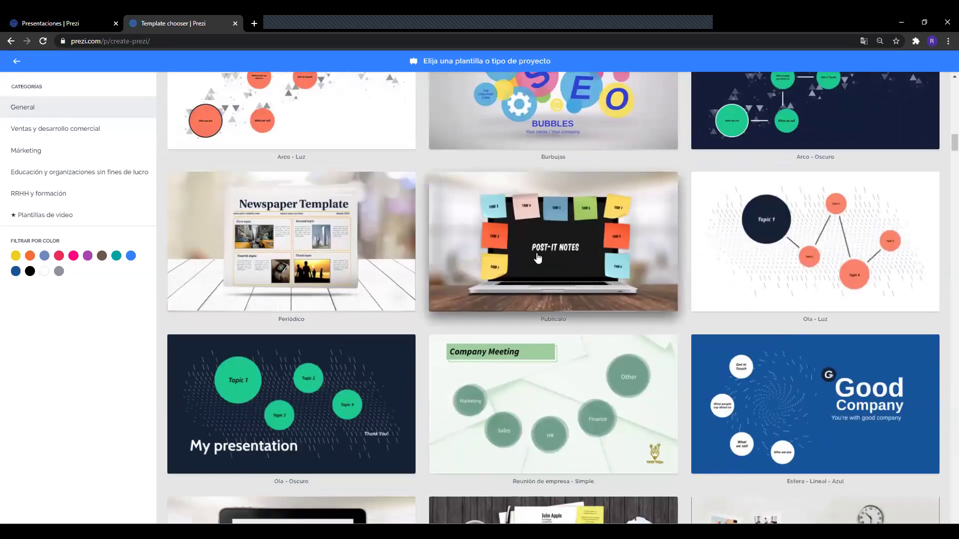
scroll(420, 209, "up", 1)
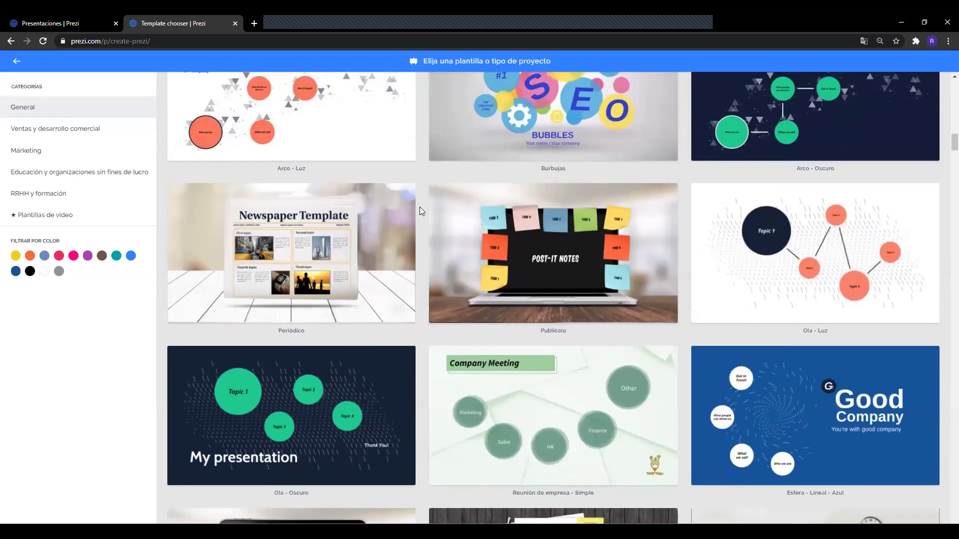
scroll(420, 211, "up", 3)
scroll(419, 207, "up", 15)
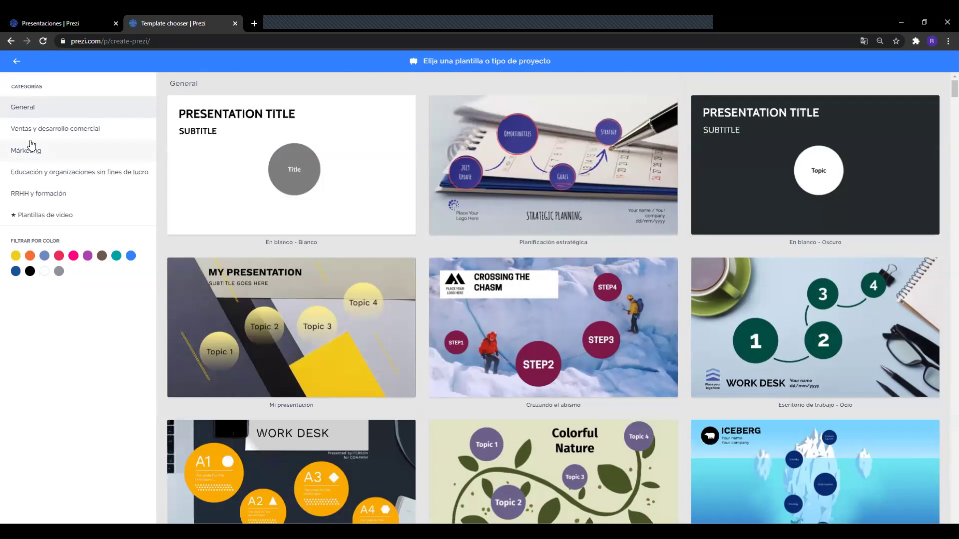
Browse the templates in the Ventas y desarrollo comercial category and continue into the Márketing ones
left_click(45, 131)
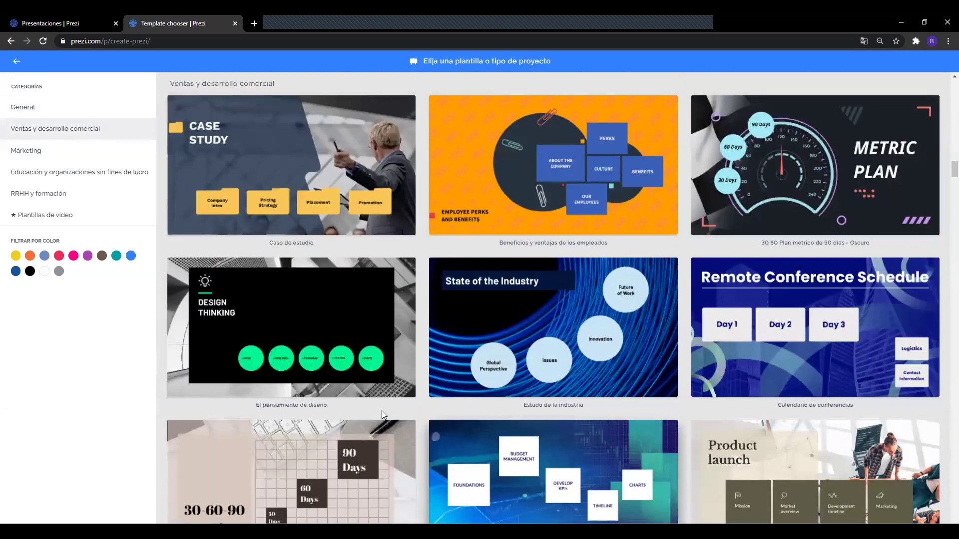
scroll(742, 307, "down", 5)
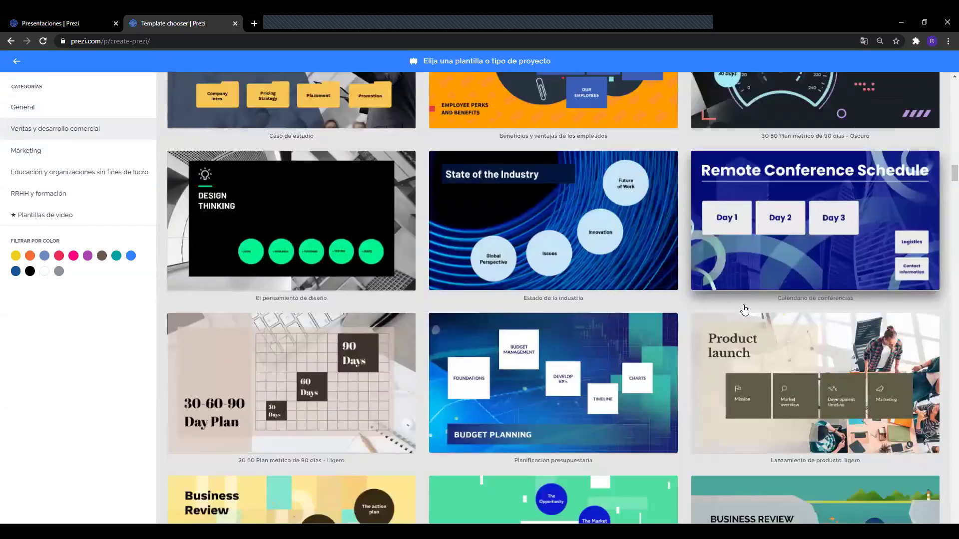
scroll(742, 319, "down", 11)
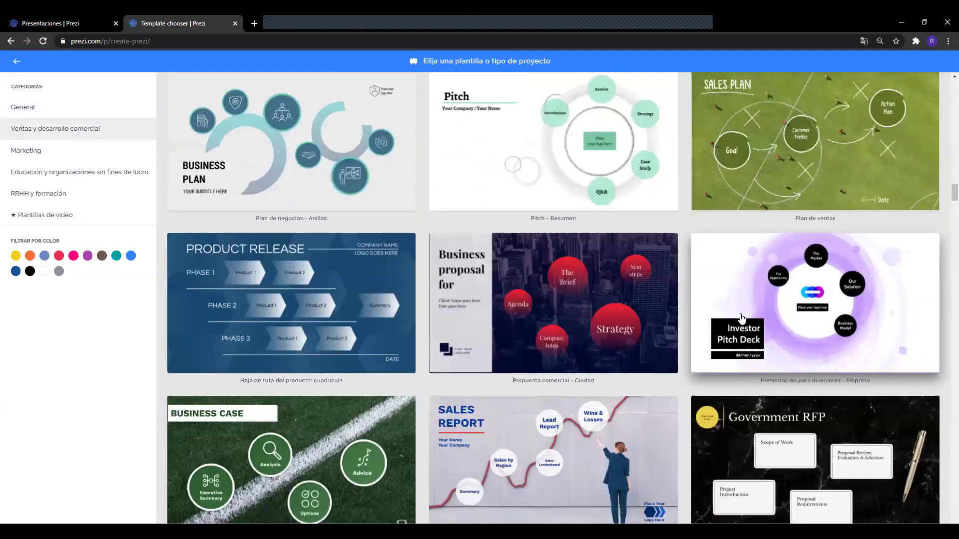
scroll(609, 369, "down", 6)
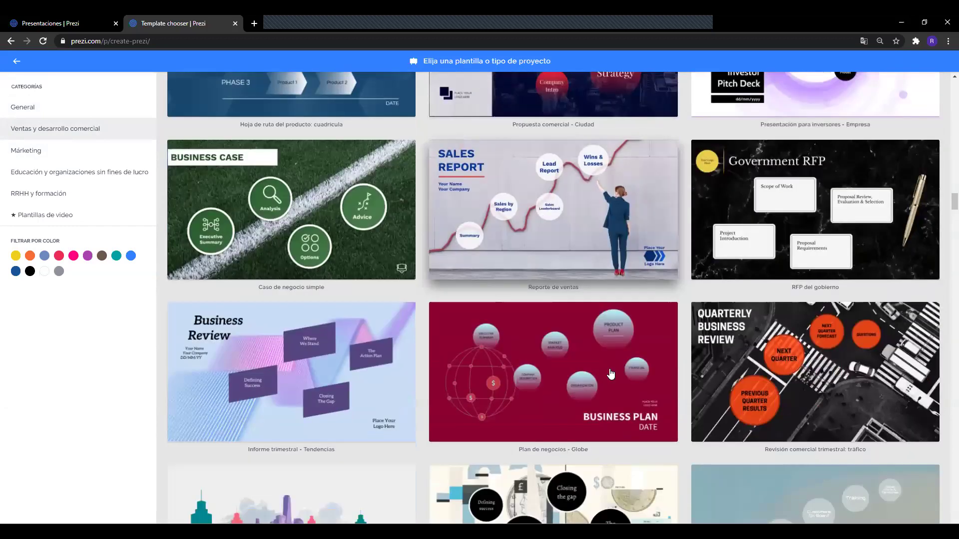
scroll(611, 373, "down", 20)
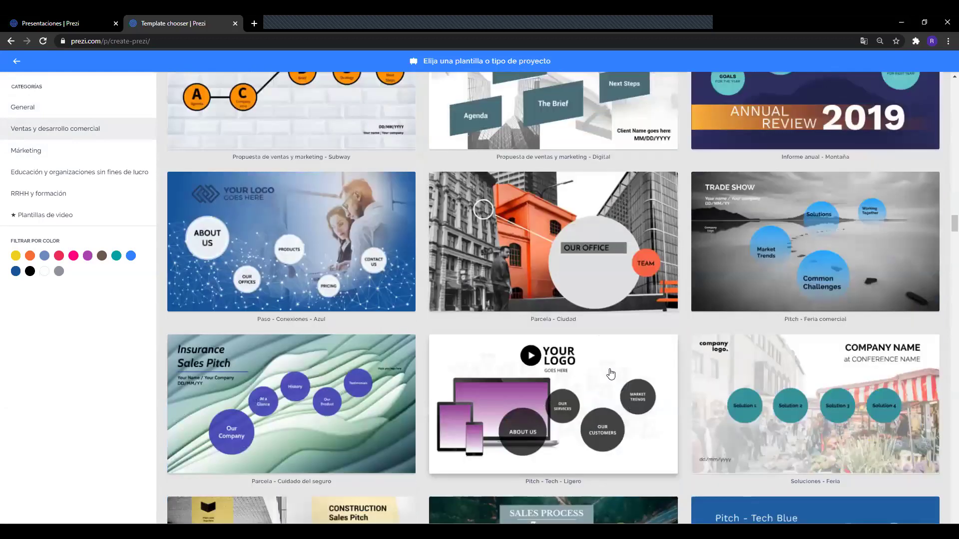
scroll(610, 372, "down", 20)
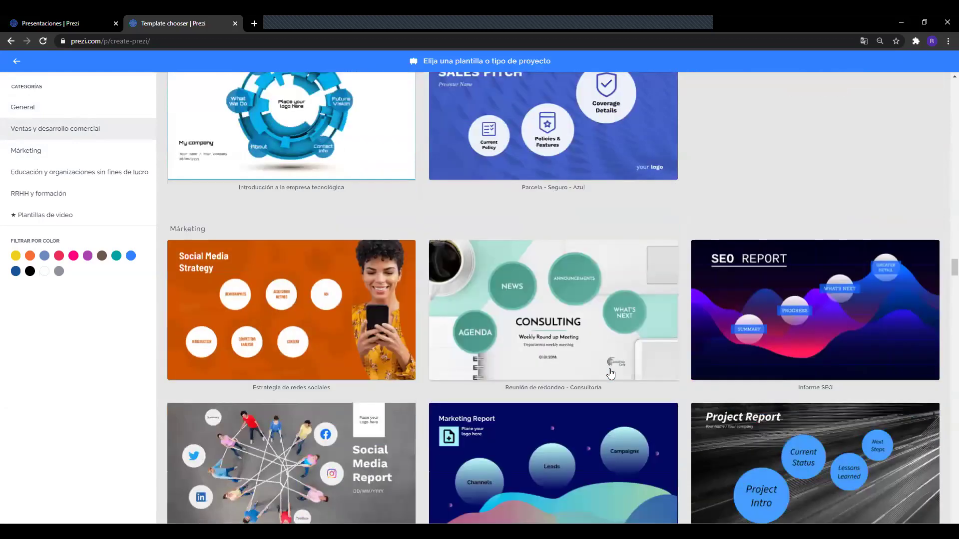
scroll(610, 372, "down", 11)
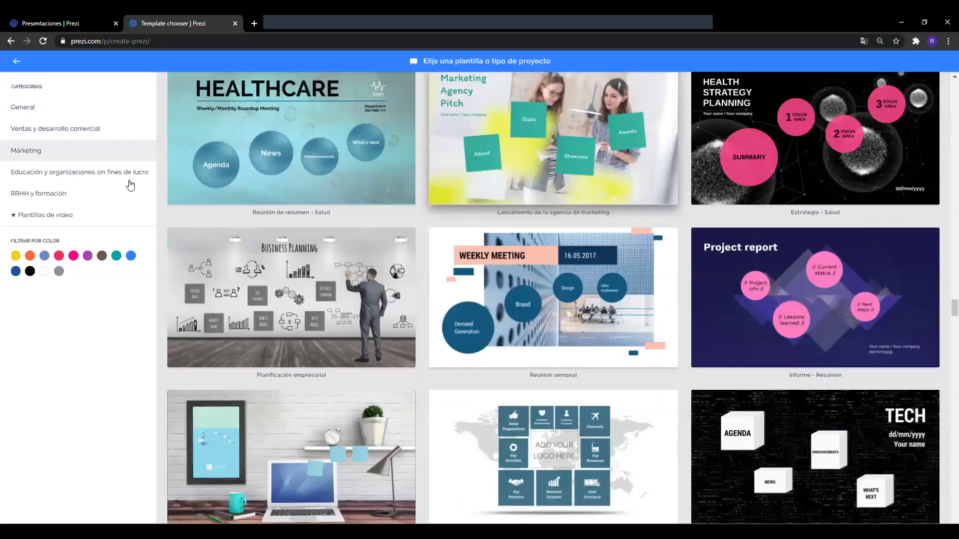
Browse the templates in the Educación y organizaciones sin fines de lucro category through to its end
left_click(61, 172)
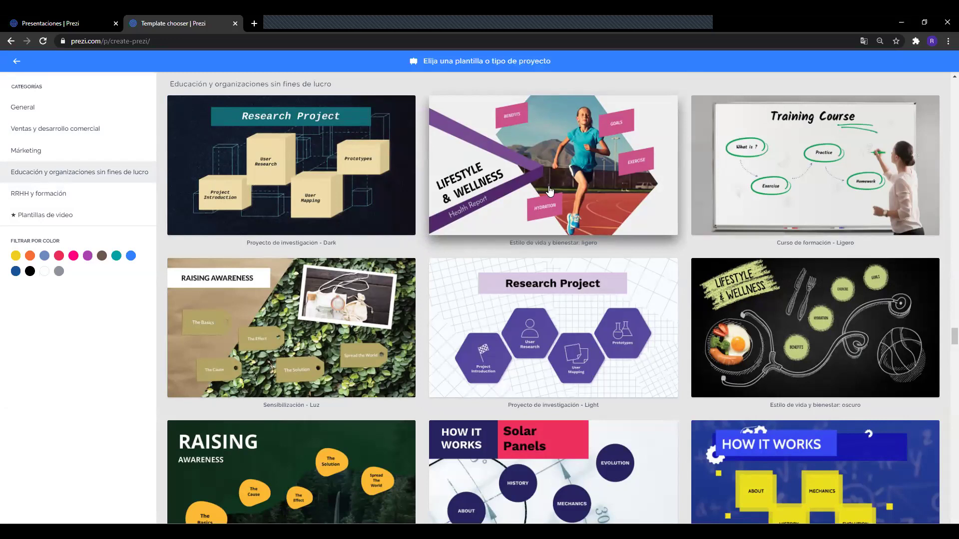
scroll(555, 191, "down", 2)
scroll(555, 190, "down", 10)
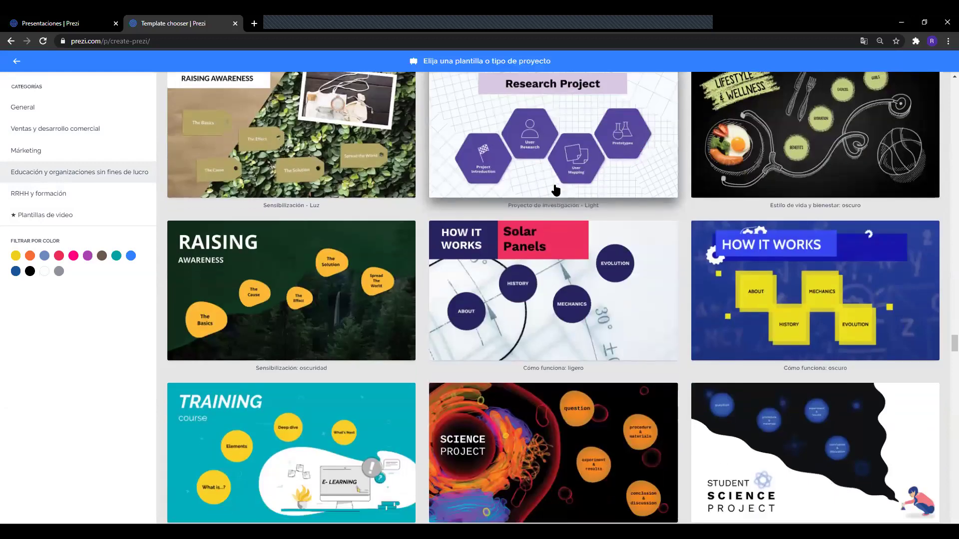
scroll(555, 190, "down", 4)
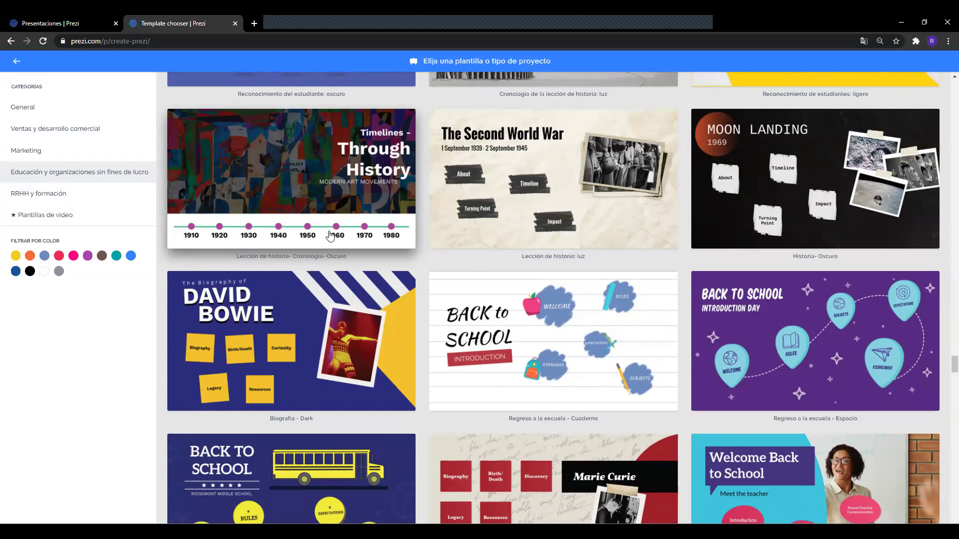
scroll(338, 205, "down", 4)
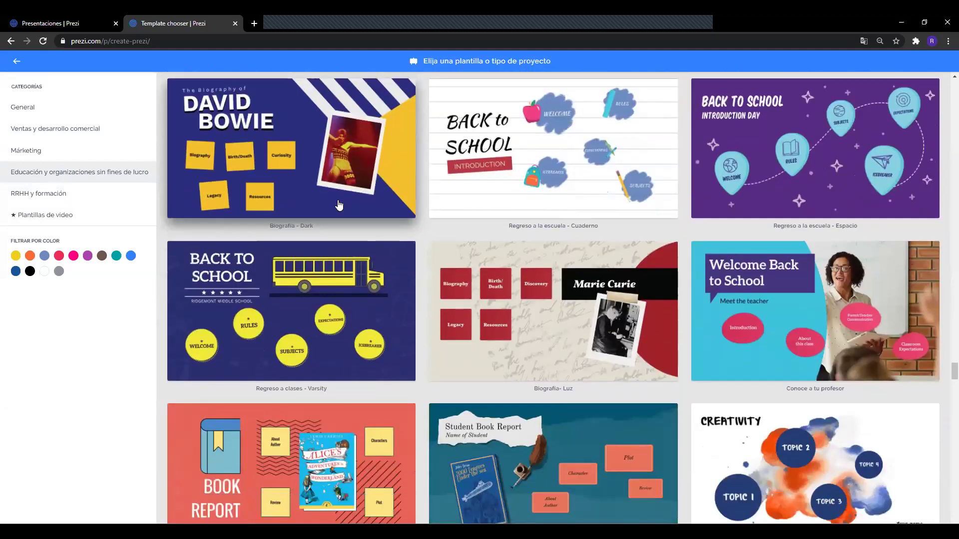
scroll(339, 205, "down", 2)
scroll(337, 204, "down", 5)
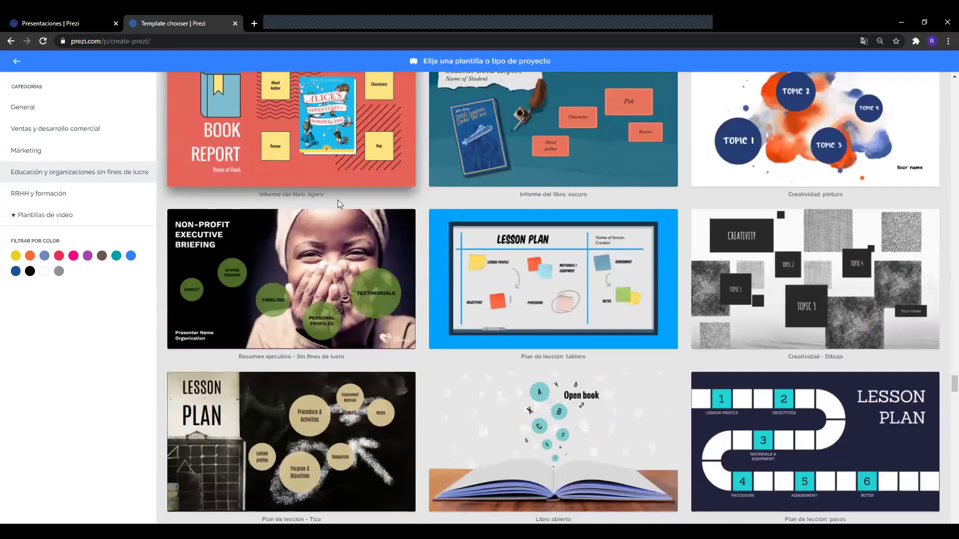
scroll(338, 199, "down", 11)
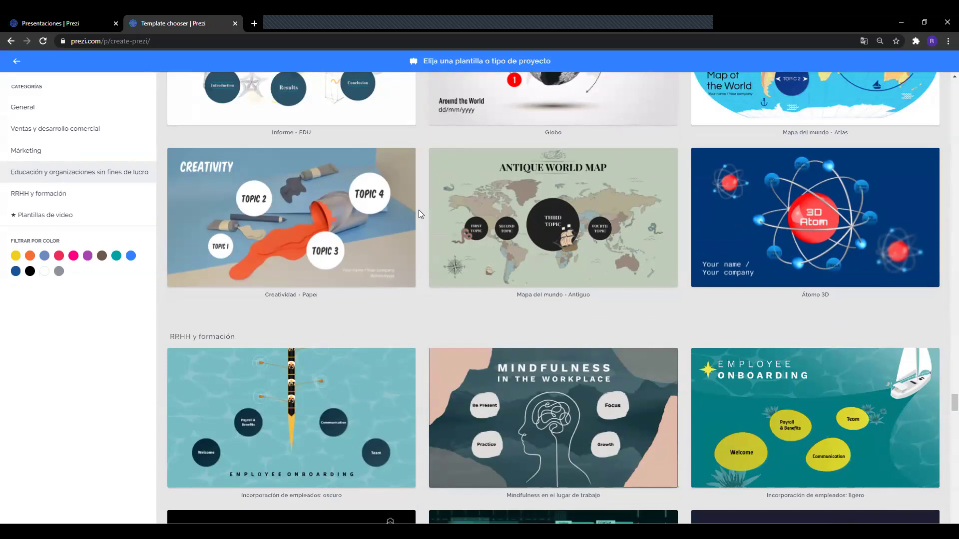
Check the Prezi dashboard, return to the template chooser, and show the RRHH y formación templates
left_click(95, 23)
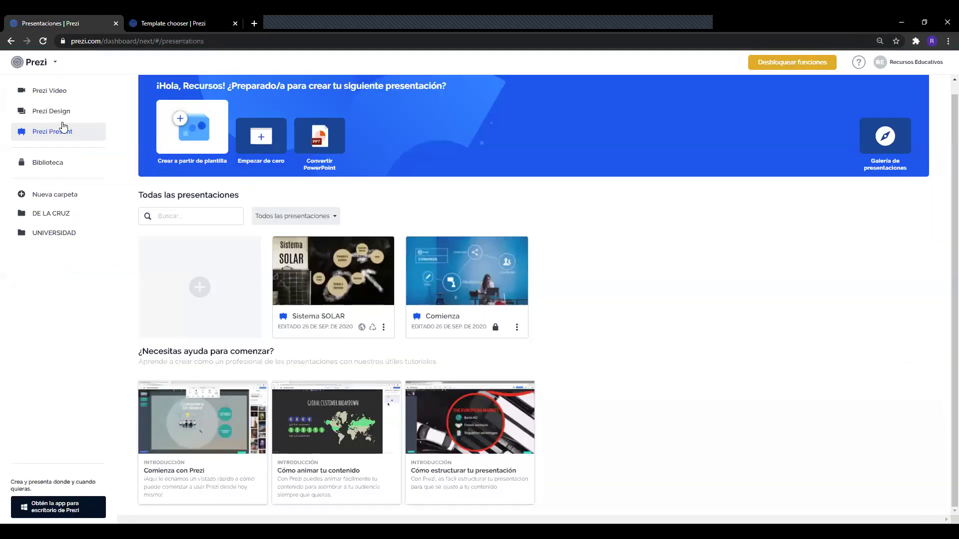
left_click(182, 26)
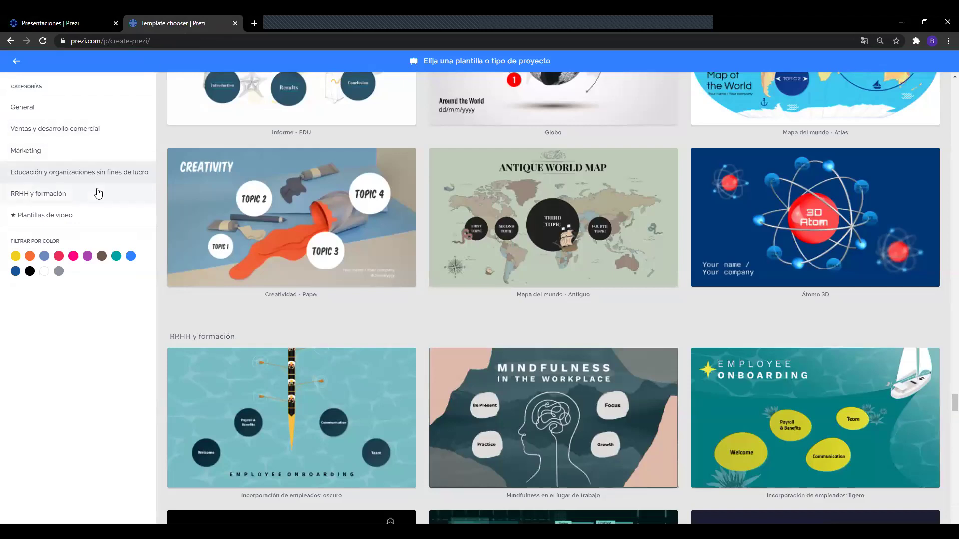
left_click(31, 195)
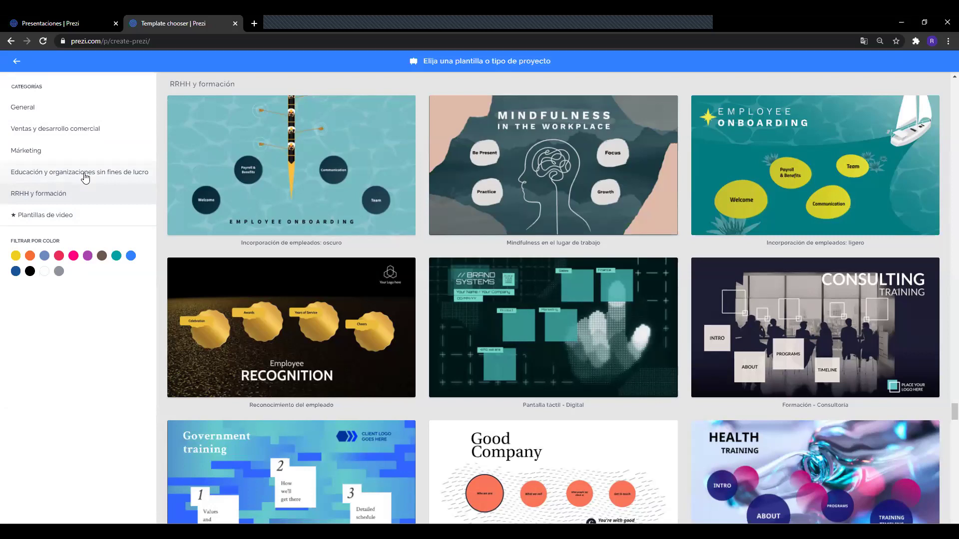
Filter the templates by brown, teal and blue in turn, and look over the blue video templates
left_click(102, 256)
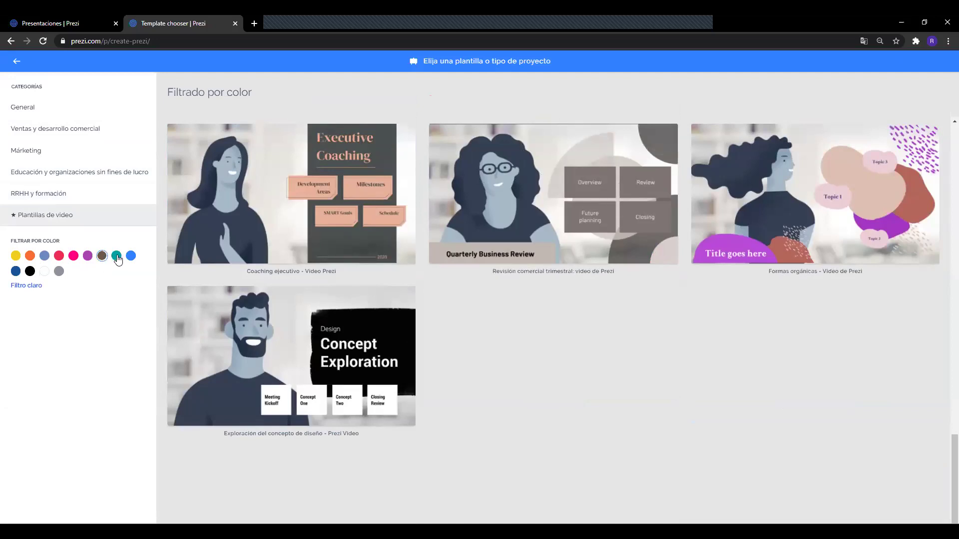
left_click(117, 257)
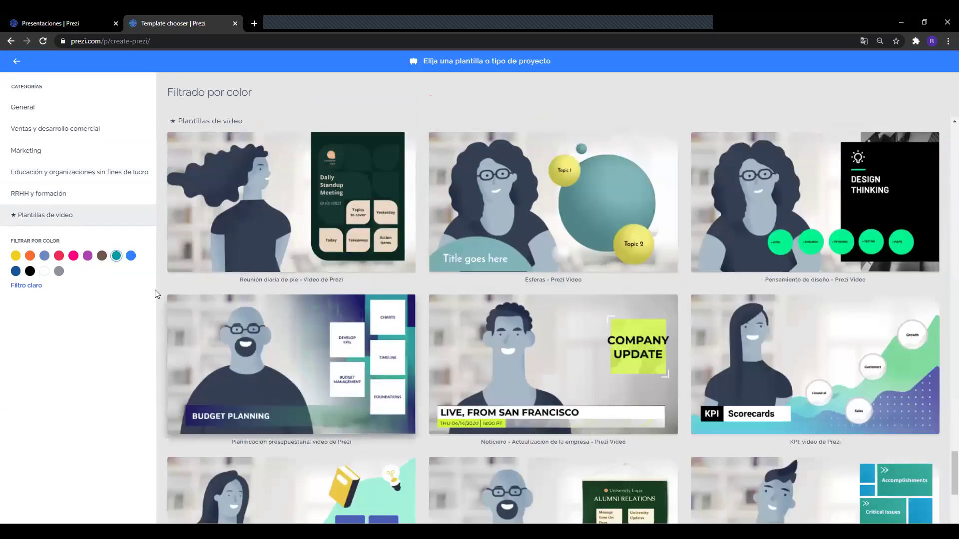
left_click(131, 256)
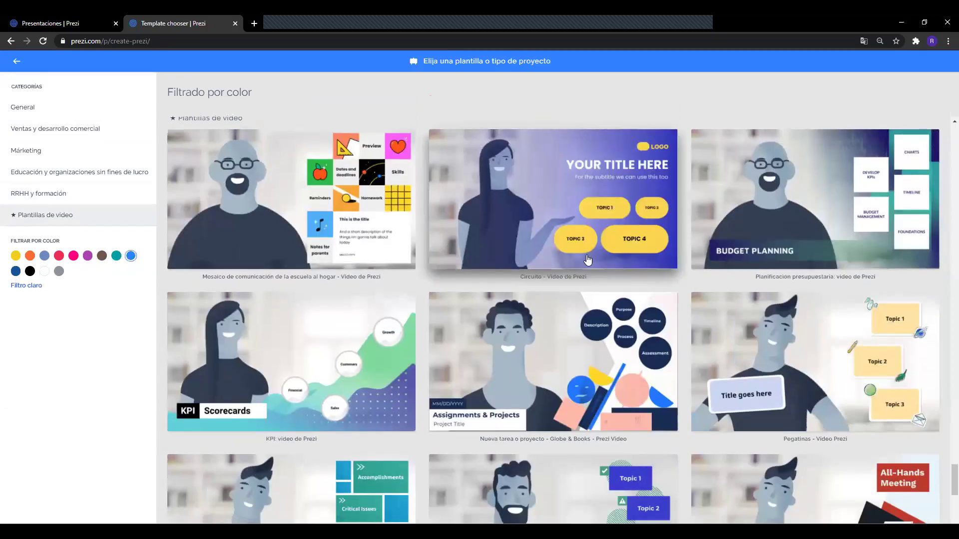
scroll(590, 269, "down", 3)
scroll(589, 269, "down", 7)
scroll(250, 280, "up", 6)
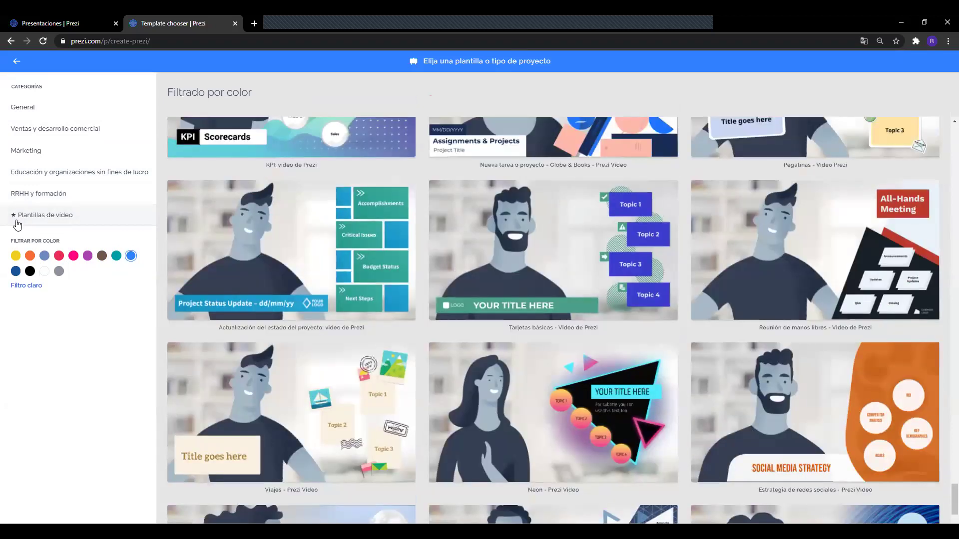
Show the Educación y organizaciones sin fines de lucro templates, filtering them by red and finally by black
left_click(52, 176)
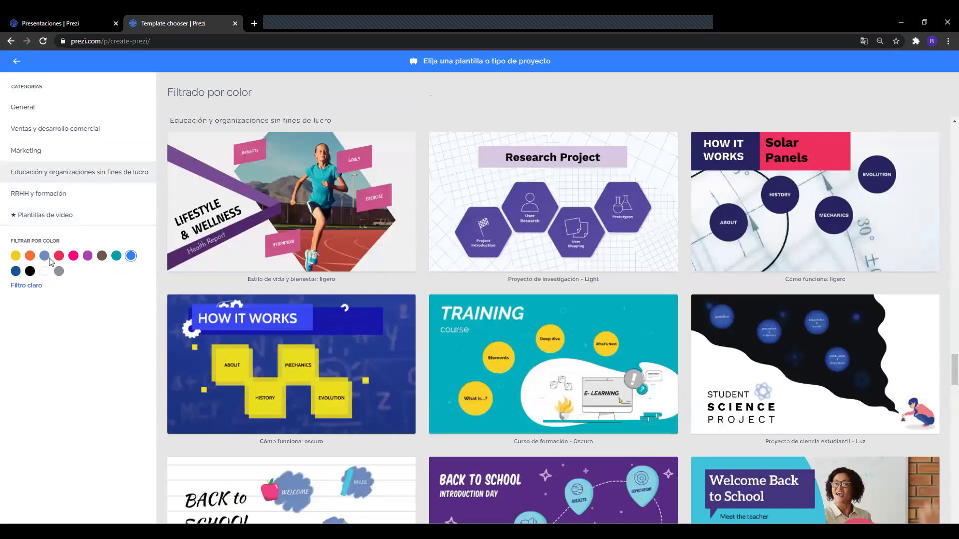
left_click(58, 256)
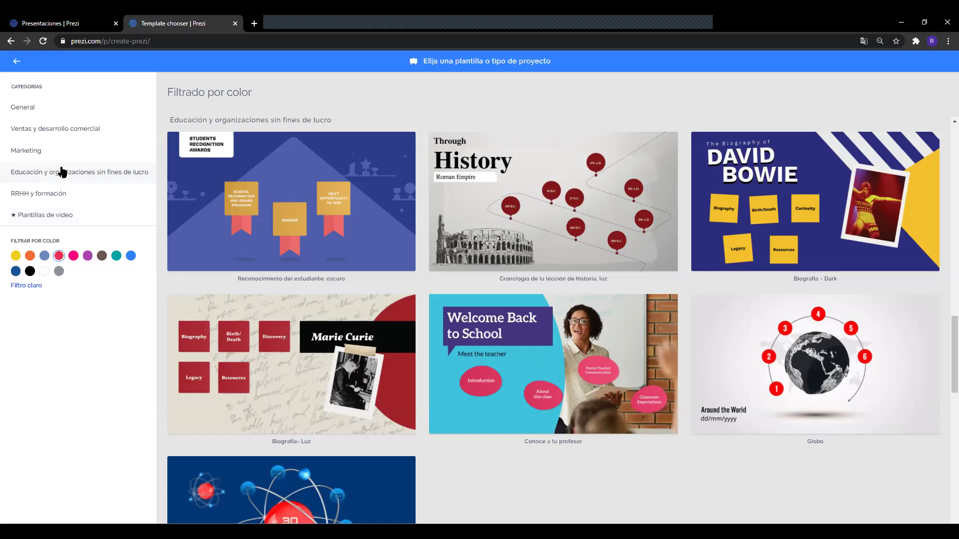
left_click(29, 273)
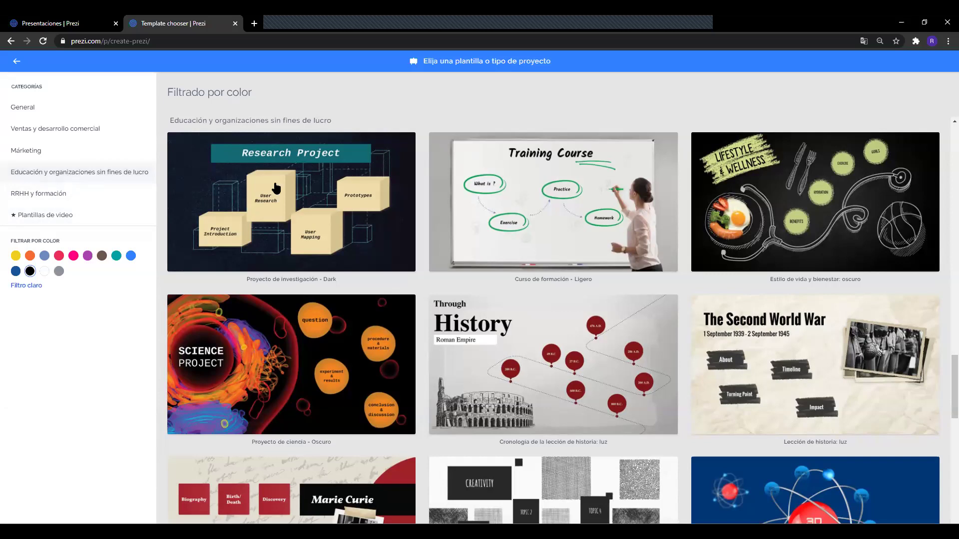
scroll(366, 200, "down", 3)
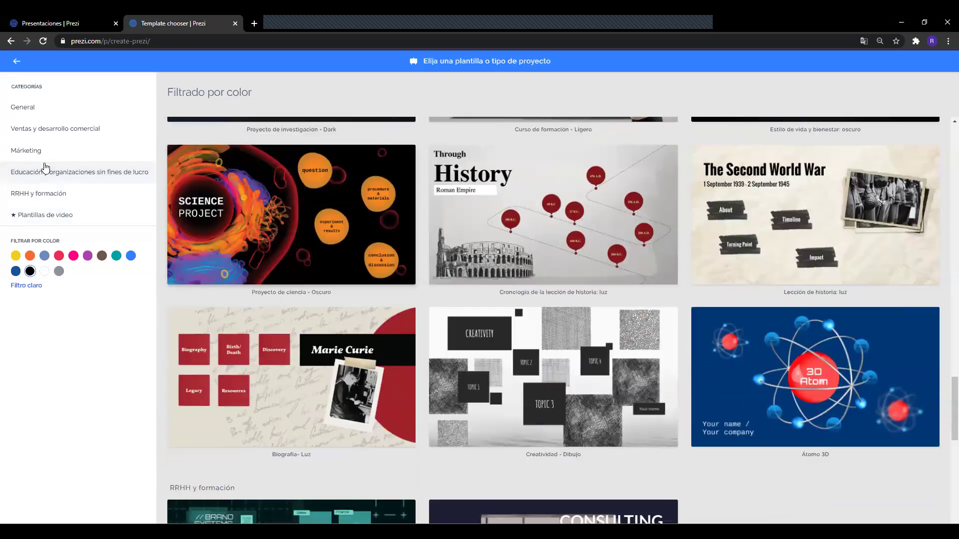
left_click(43, 172)
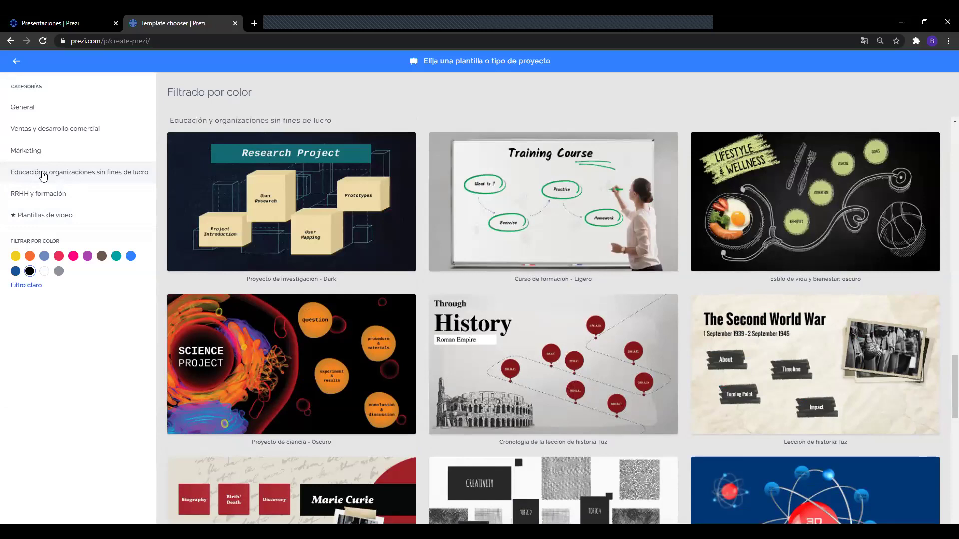
Enlarge the browser's page zoom to 110 %
left_click(948, 41)
left_click(920, 133)
left_click(921, 134)
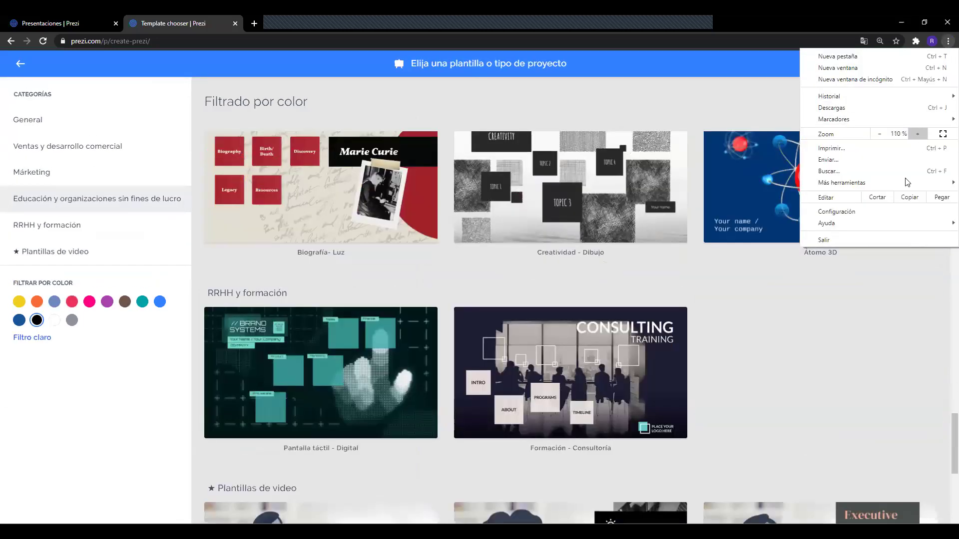
left_click(860, 306)
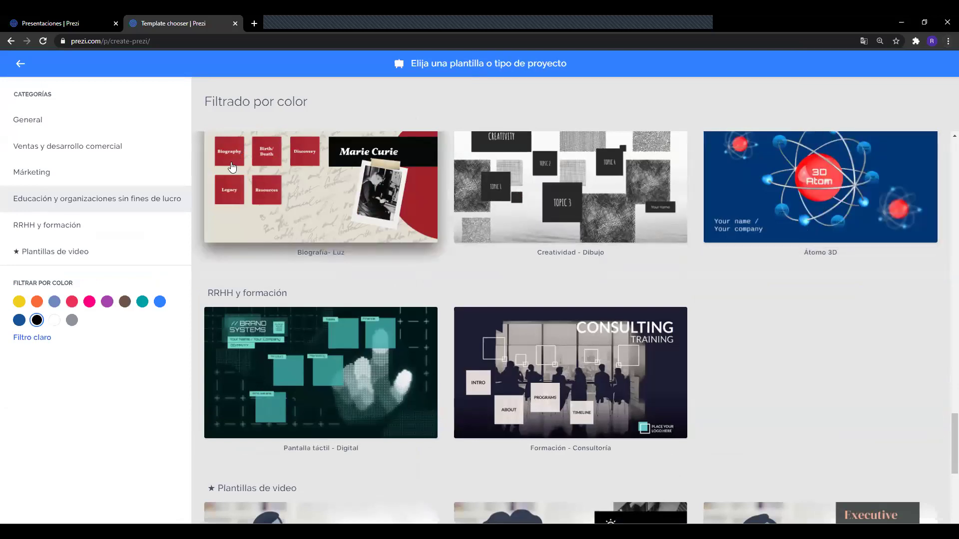
Browse the black-filtered templates in the Educación y organizaciones sin fines de lucro category
scroll(398, 318, "up", 5)
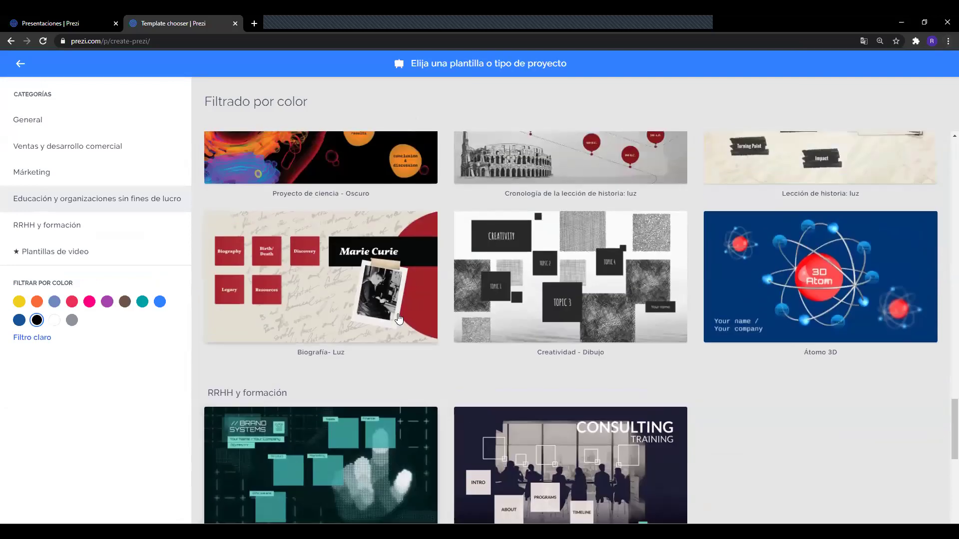
scroll(399, 319, "up", 8)
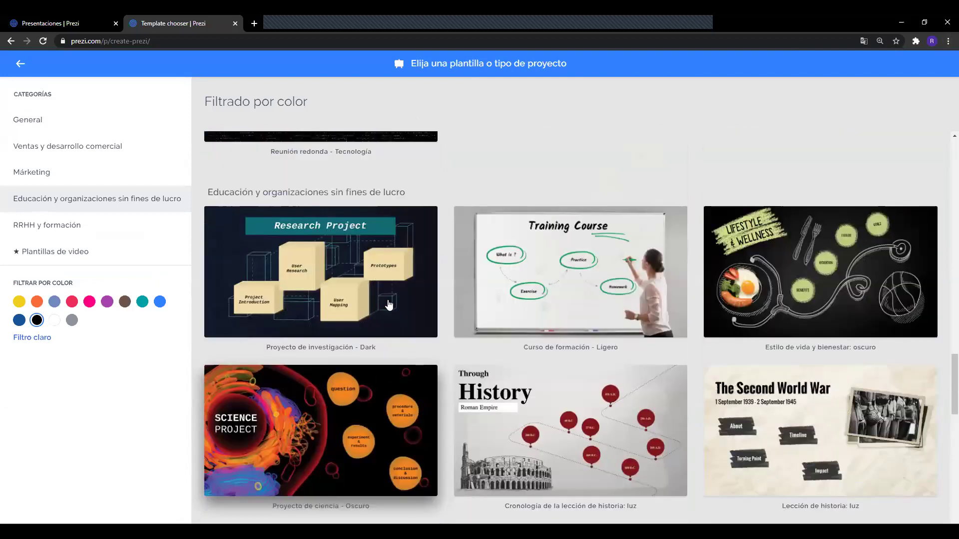
left_click(85, 207)
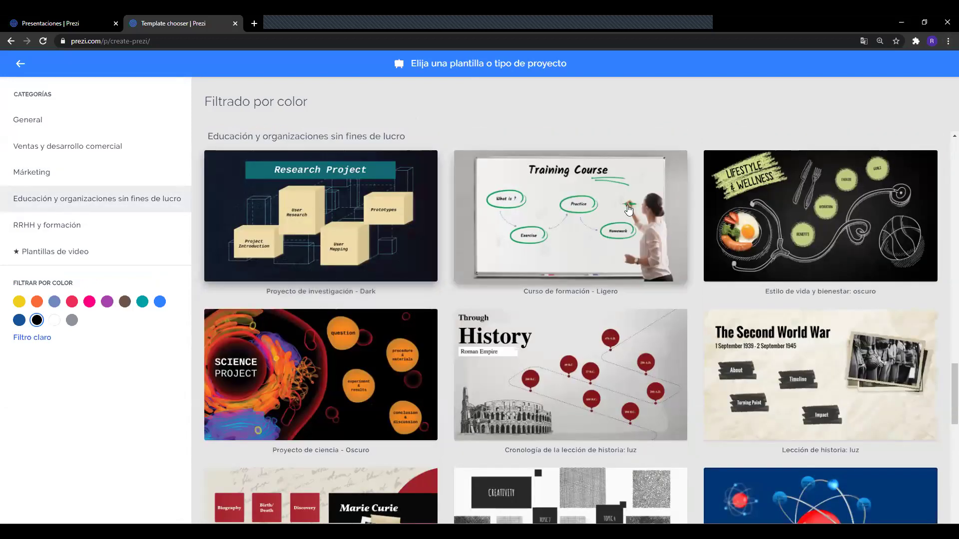
scroll(597, 251, "down", 2)
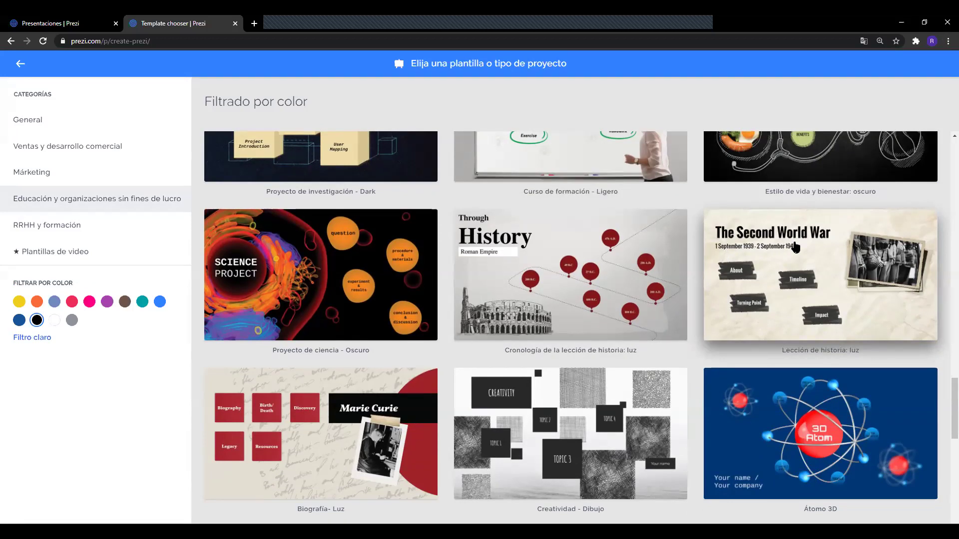
scroll(796, 246, "down", 4)
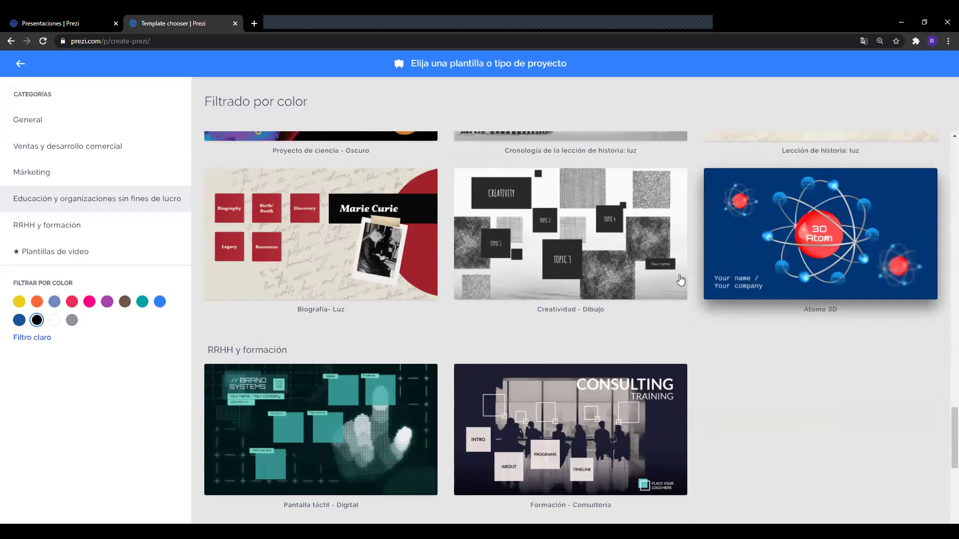
scroll(655, 287, "down", 2)
scroll(618, 304, "up", 7)
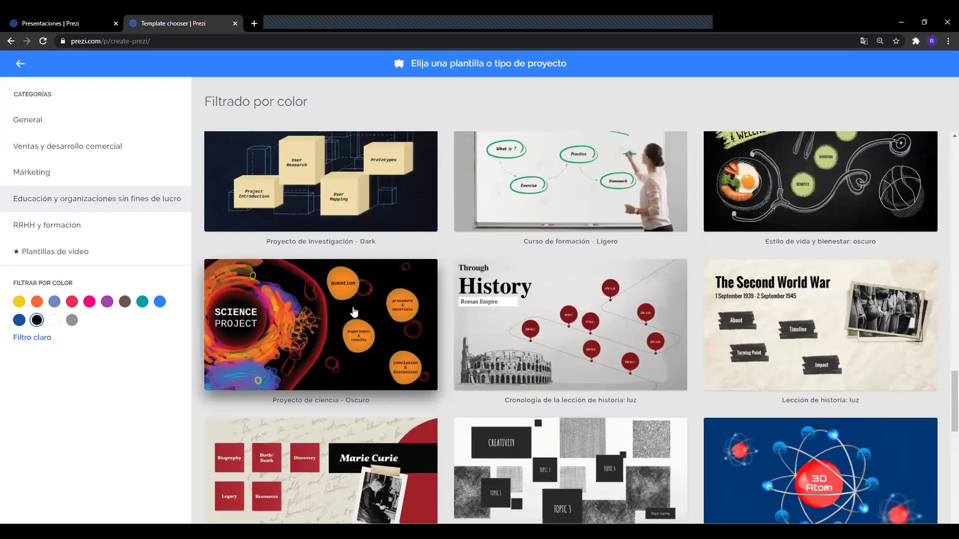
Preview the Proyecto de ciencia - Oscuro template slide by slide up to its conclusion, and close the preview
left_click(354, 312)
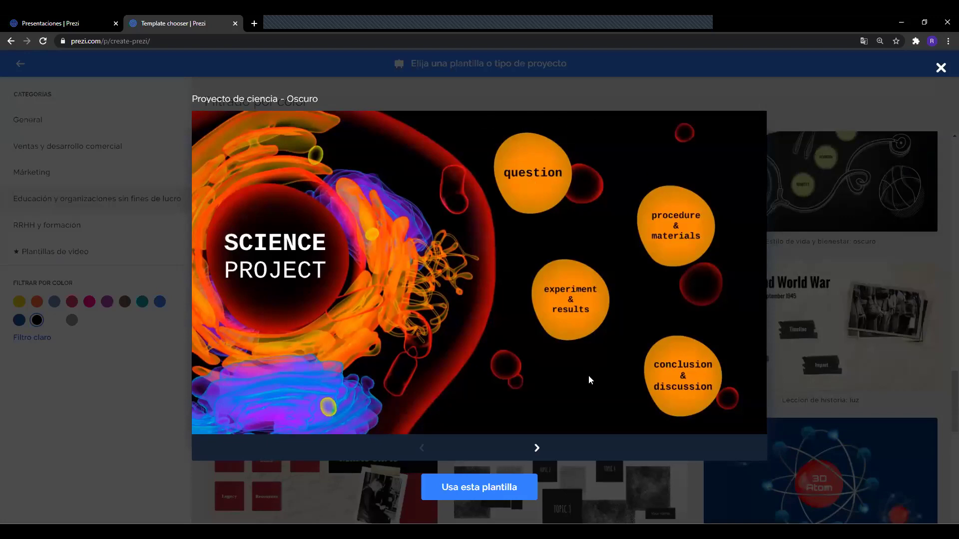
left_click(537, 449)
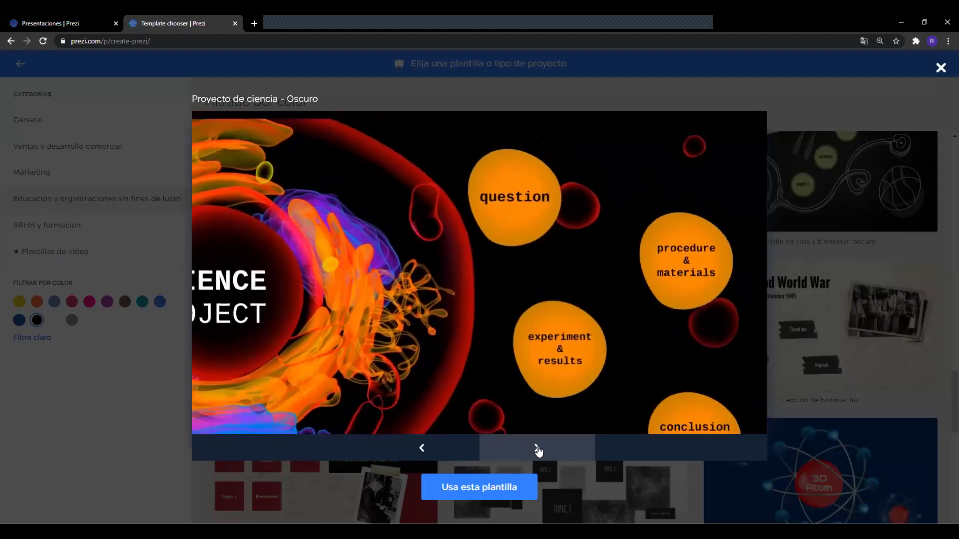
left_click(537, 449)
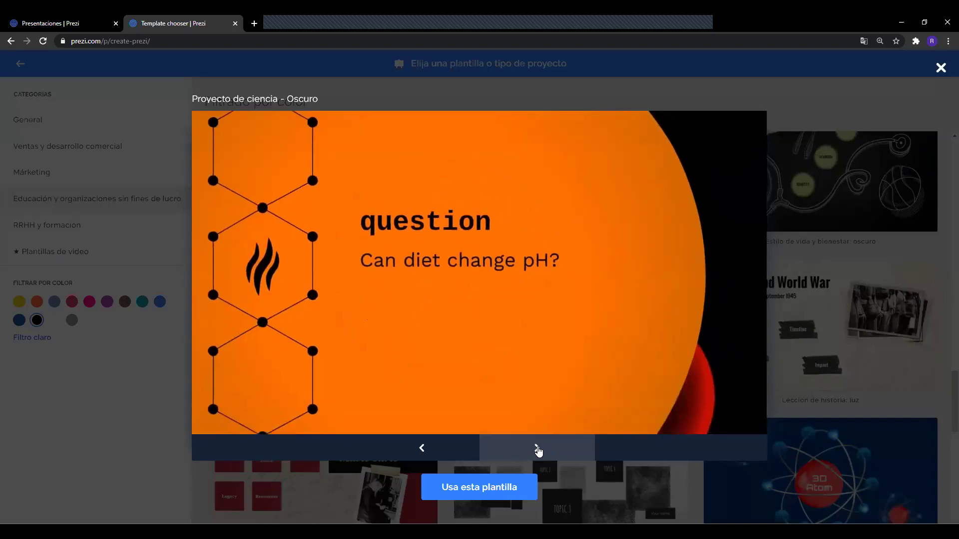
left_click(537, 449)
left_click(537, 449)
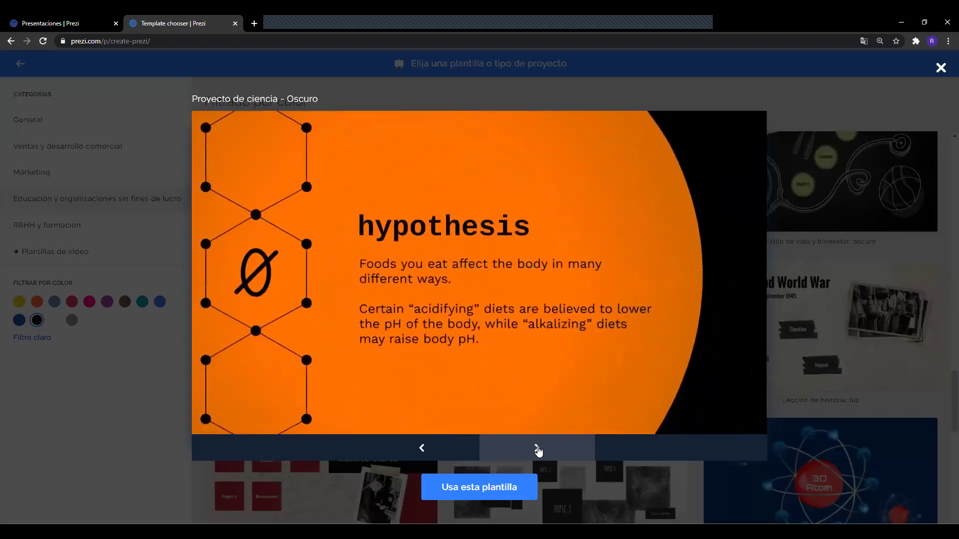
left_click(537, 449)
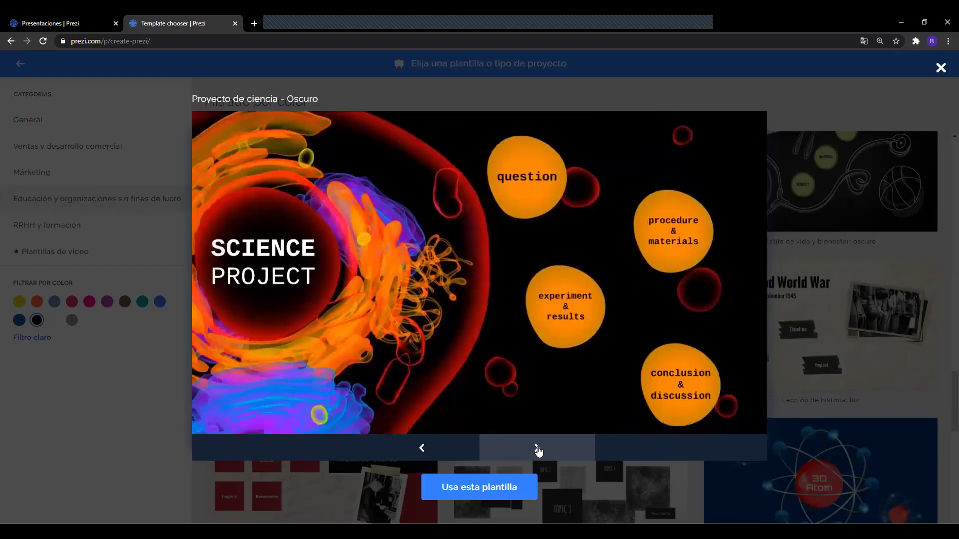
left_click(537, 449)
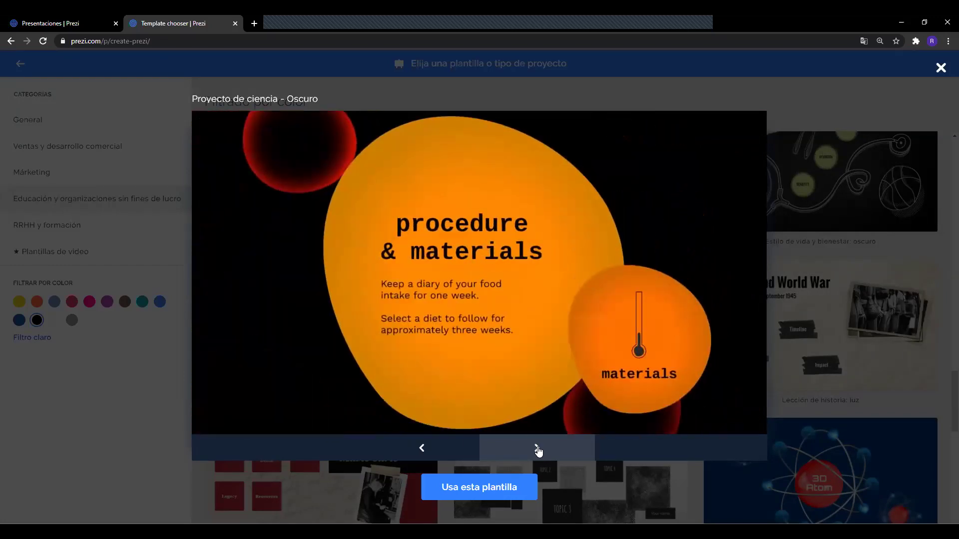
left_click(537, 449)
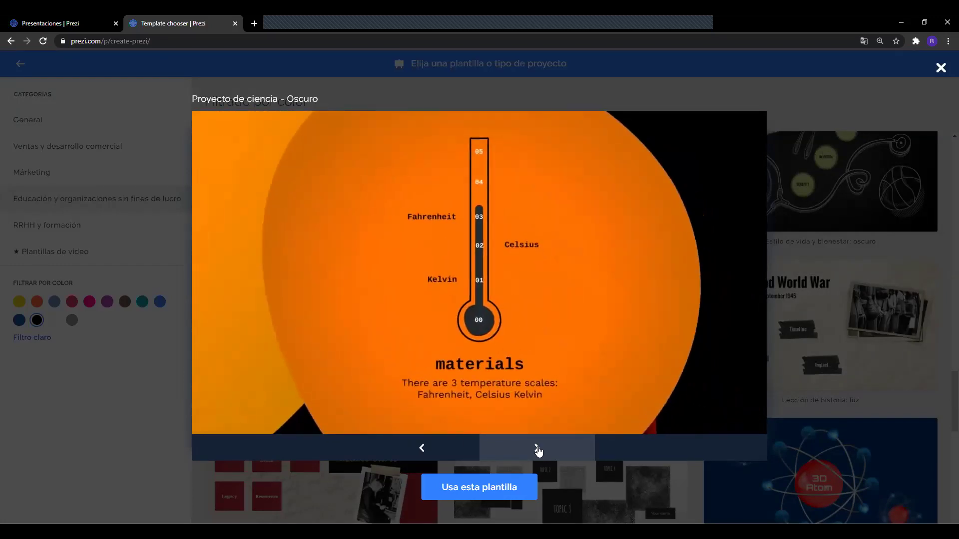
left_click(537, 449)
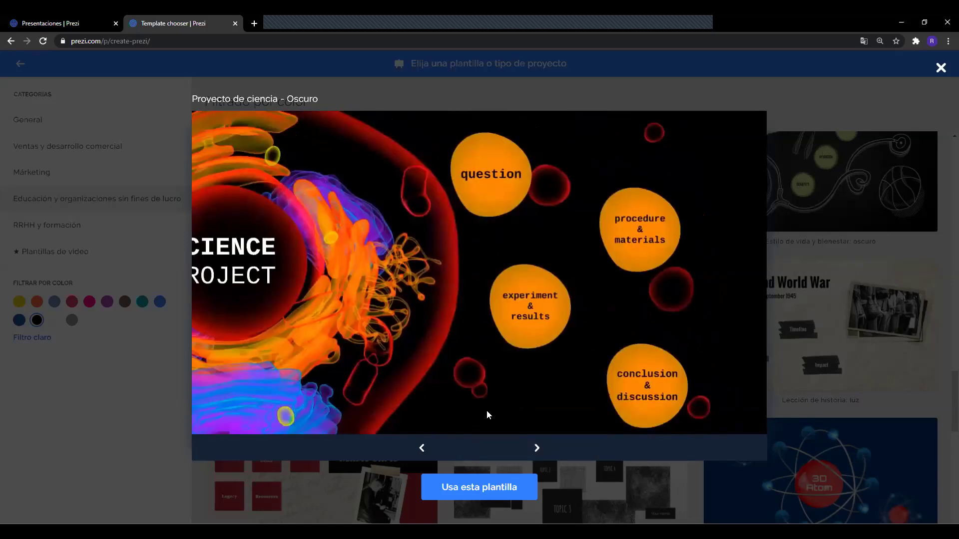
left_click(543, 456)
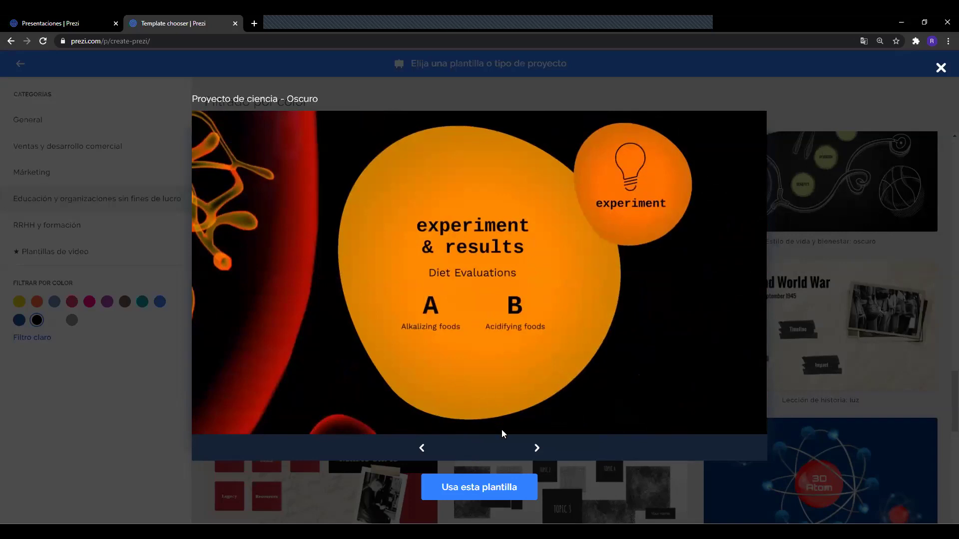
left_click(536, 448)
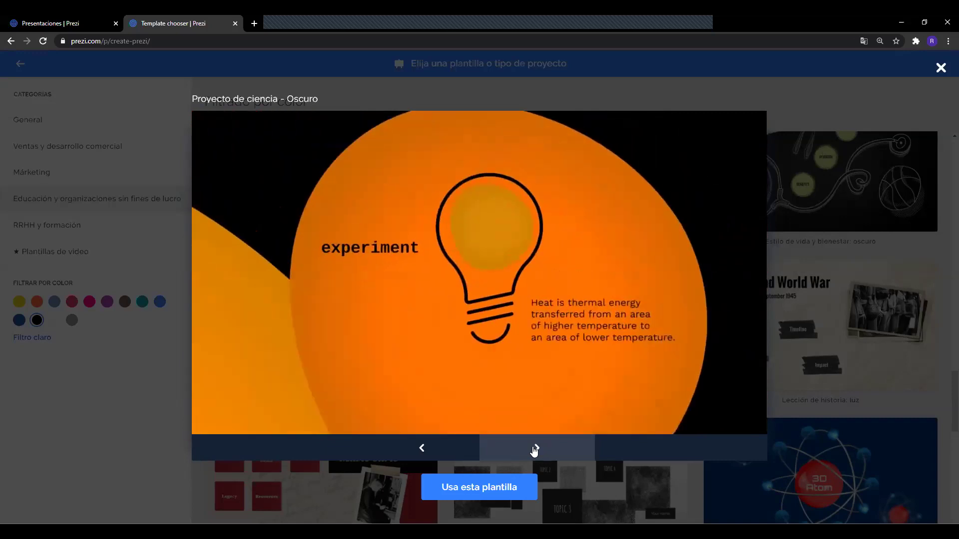
left_click(536, 449)
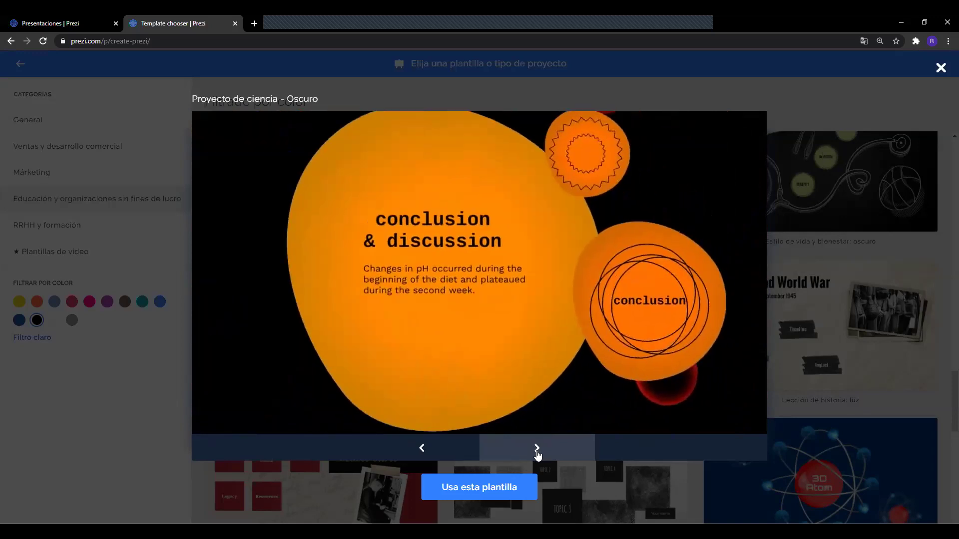
left_click(537, 452)
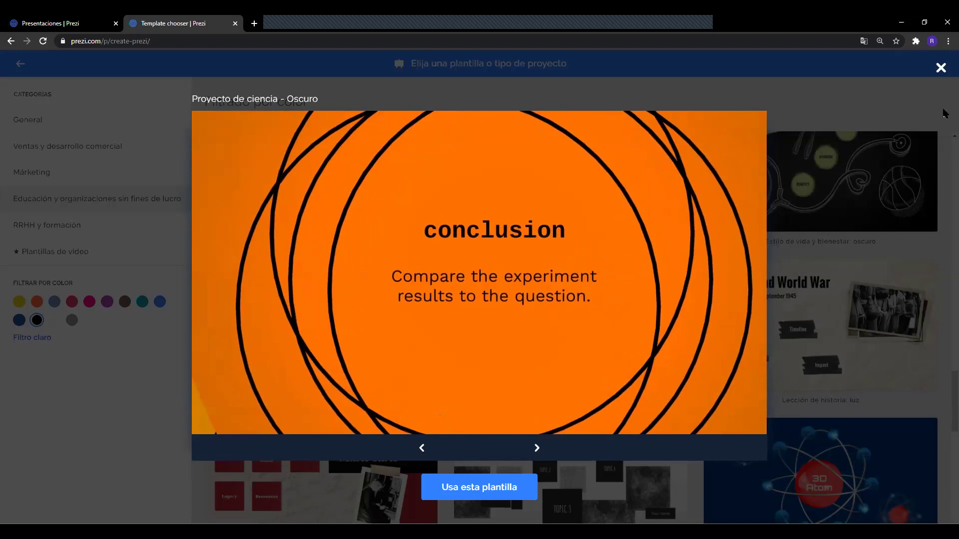
left_click(940, 69)
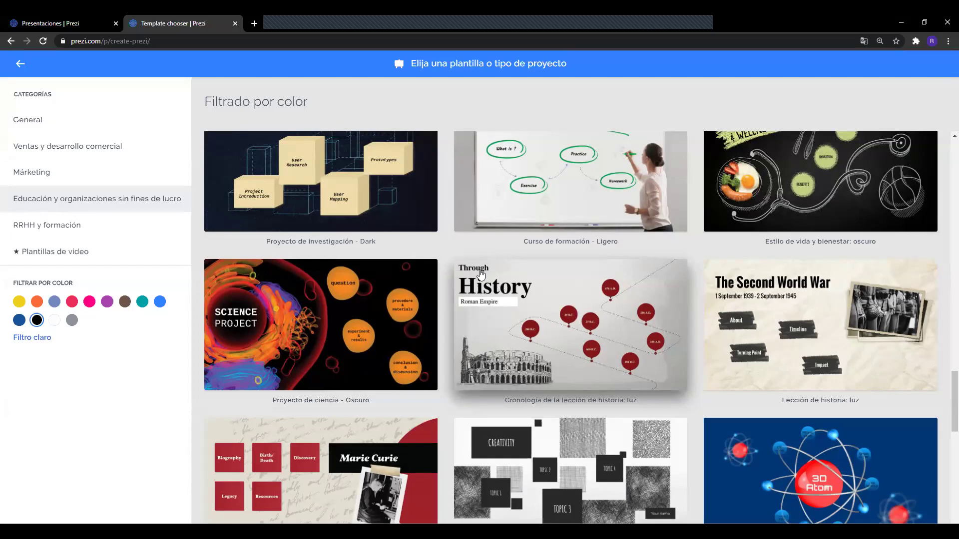
Create a presentation titled IMPERIO ROMANO from the Cronología de la lección de historia: luz template, viewable by Cualquiera en la web
left_click(533, 299)
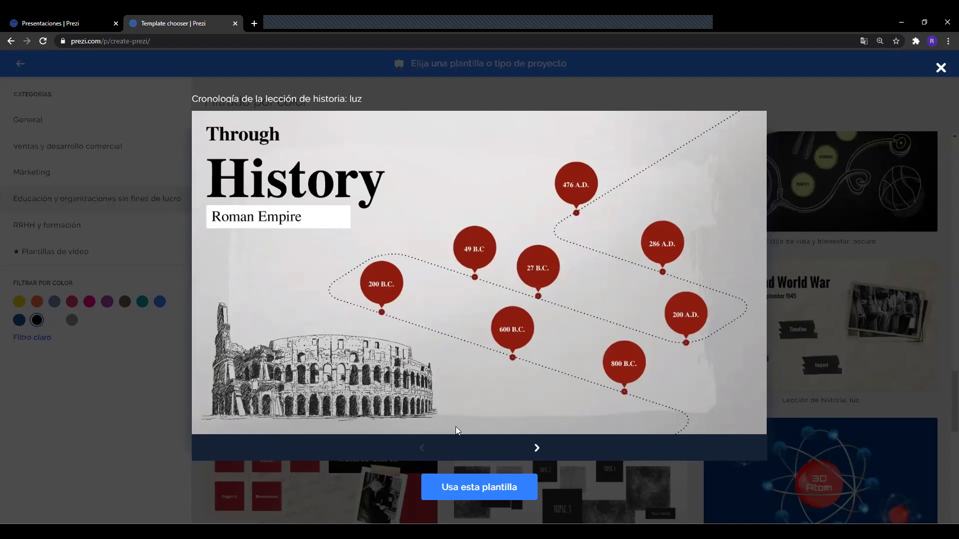
left_click(475, 493)
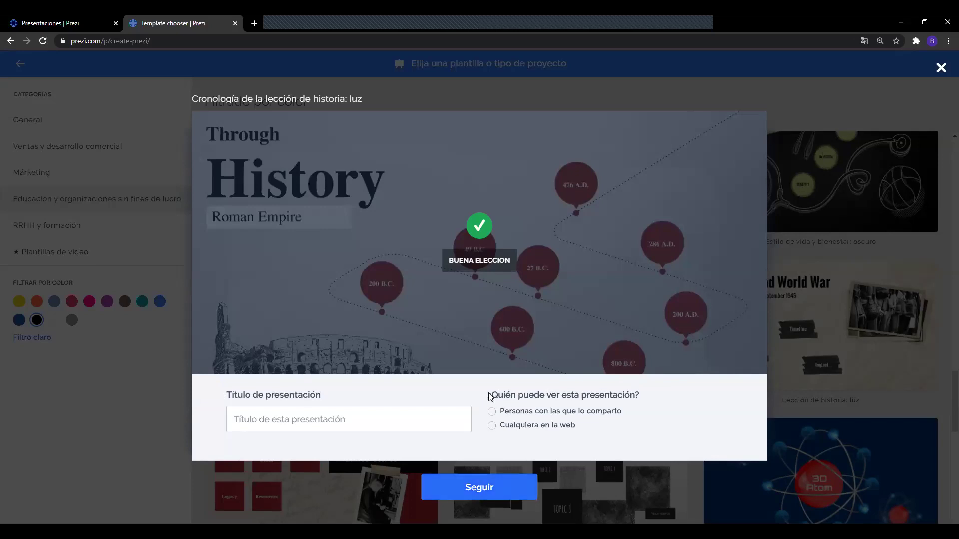
left_click(433, 417)
type("IMPERIO ROMANI")
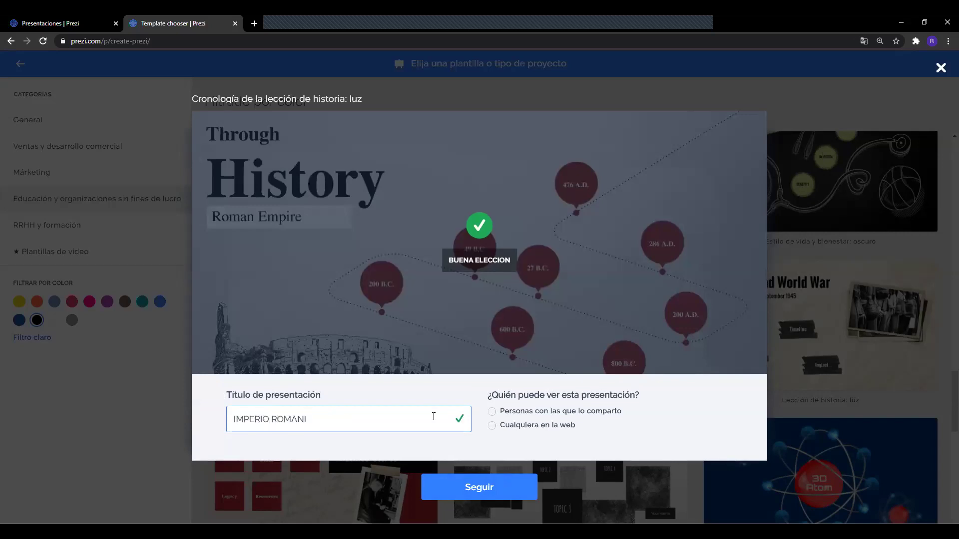
key("BackSpace")
type("O")
left_click(492, 426)
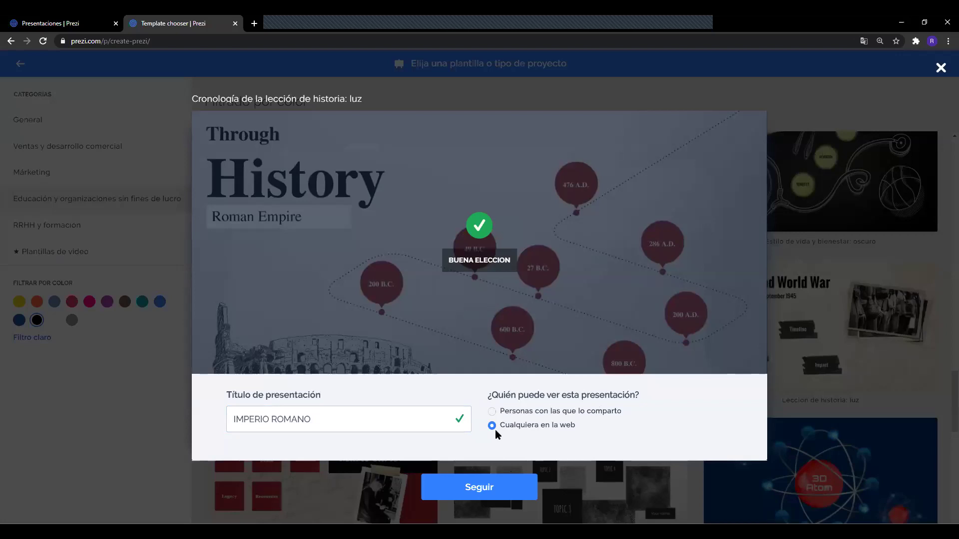
left_click(484, 485)
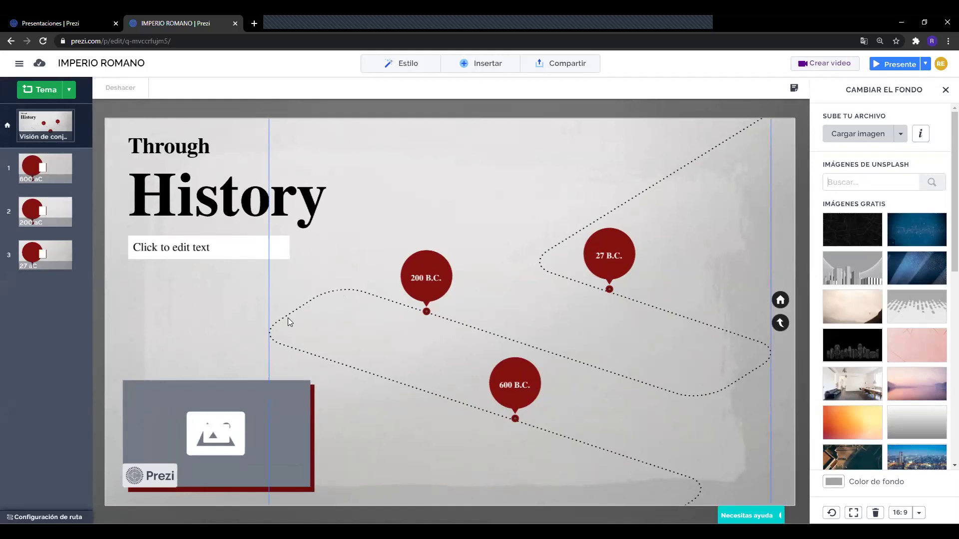
Select the image placeholder on the overview to check its image replacement options, and deselect it
left_click(257, 400)
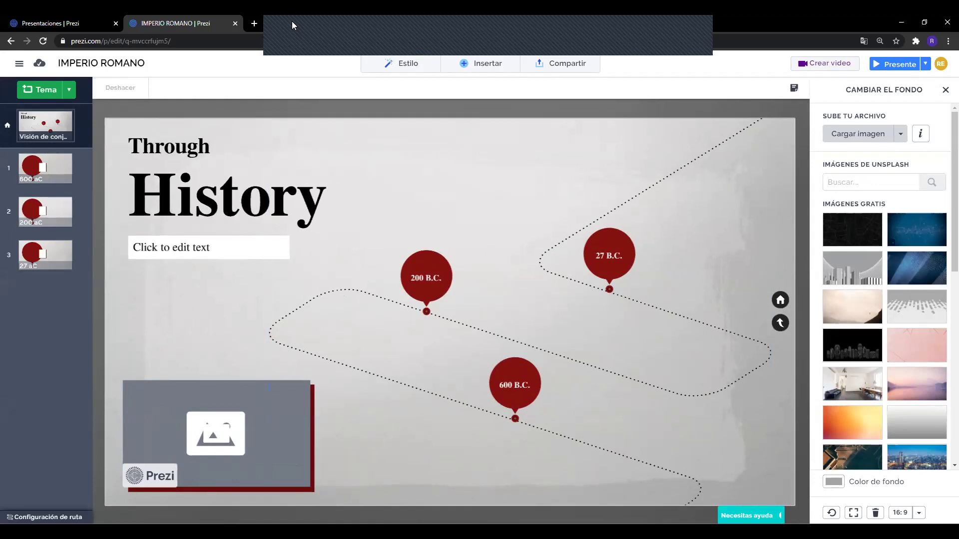
left_click(255, 380)
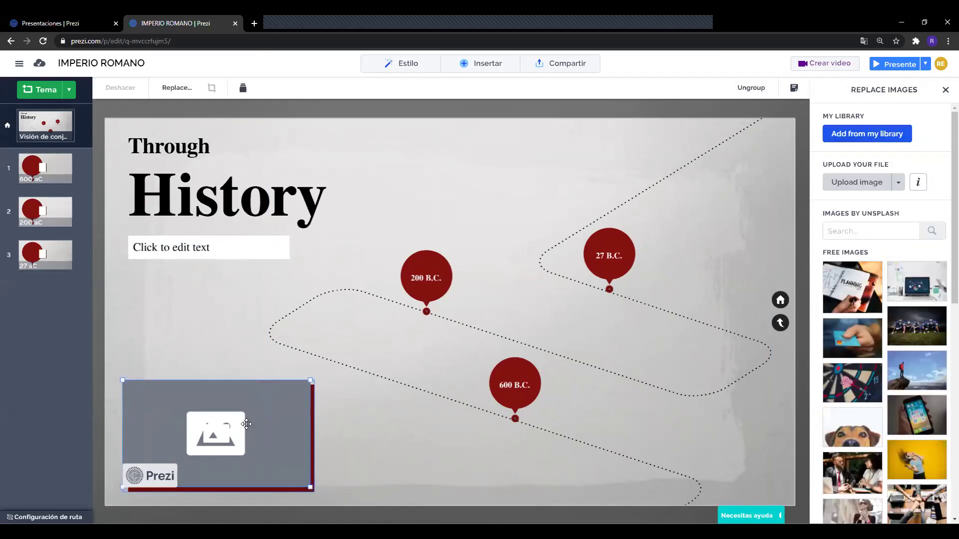
left_click(223, 341)
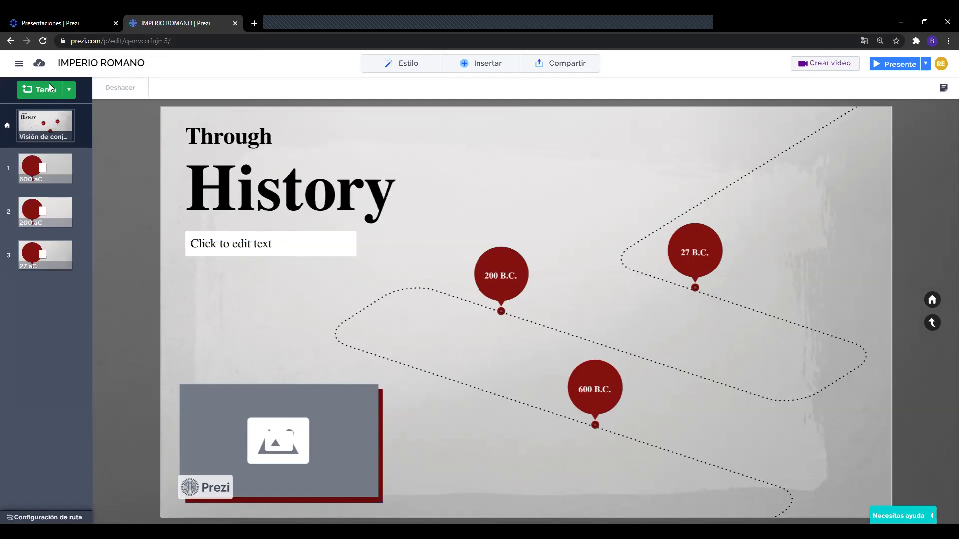
Look over the editor's general commands for saving, copying, pasting, finding, spell checking and help, without running any
left_click(20, 64)
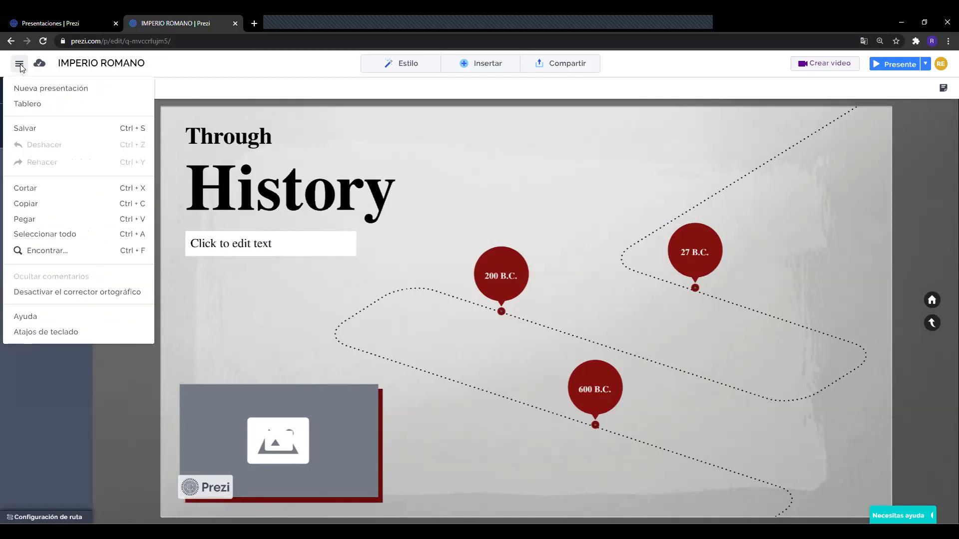
left_click(20, 64)
left_click(20, 64)
left_click(20, 64)
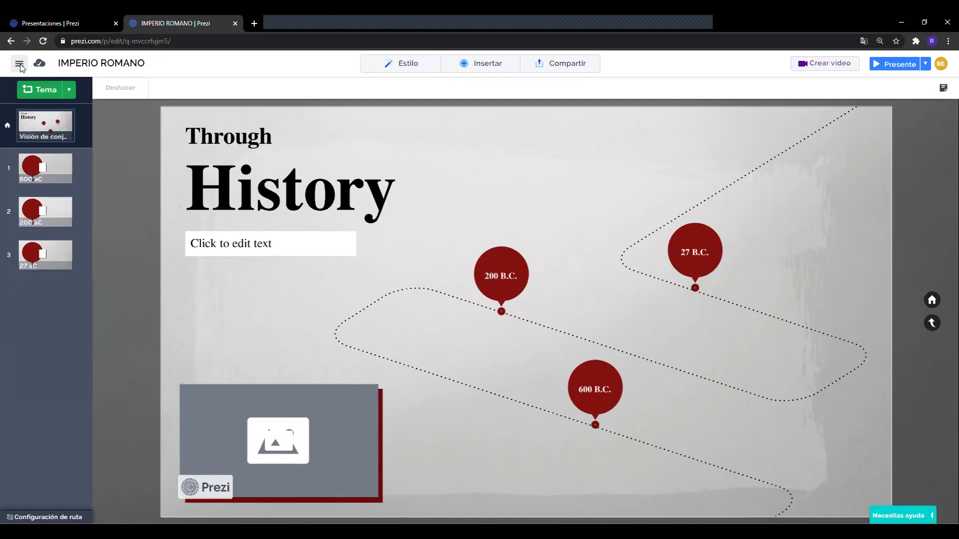
left_click(20, 64)
left_click(20, 64)
left_click(20, 64)
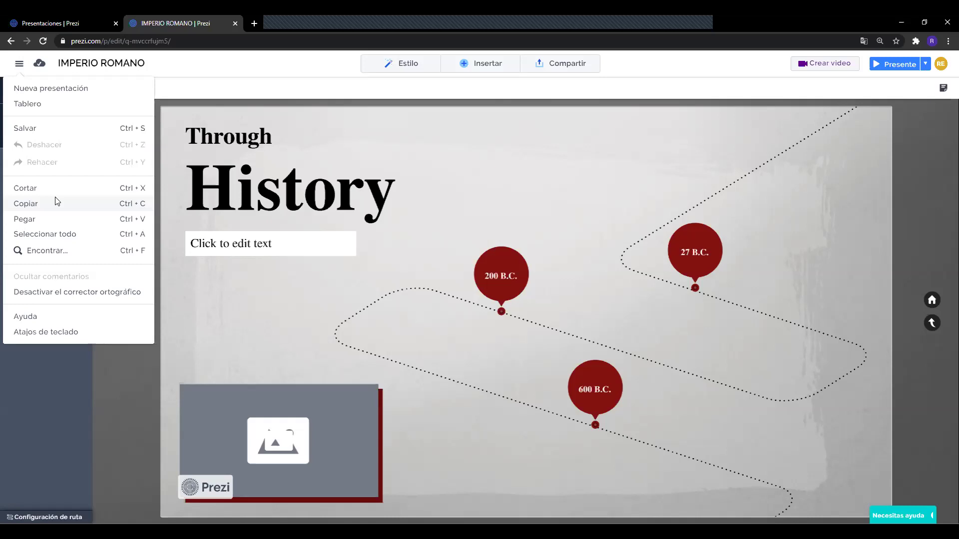
left_click(20, 69)
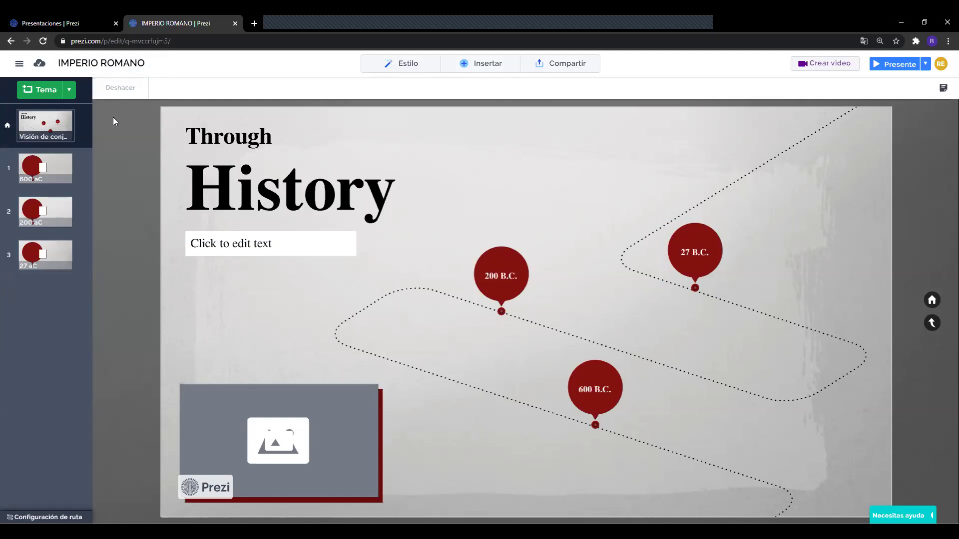
Look over the Planeta and Apilar topic types without adding a topic
left_click(68, 93)
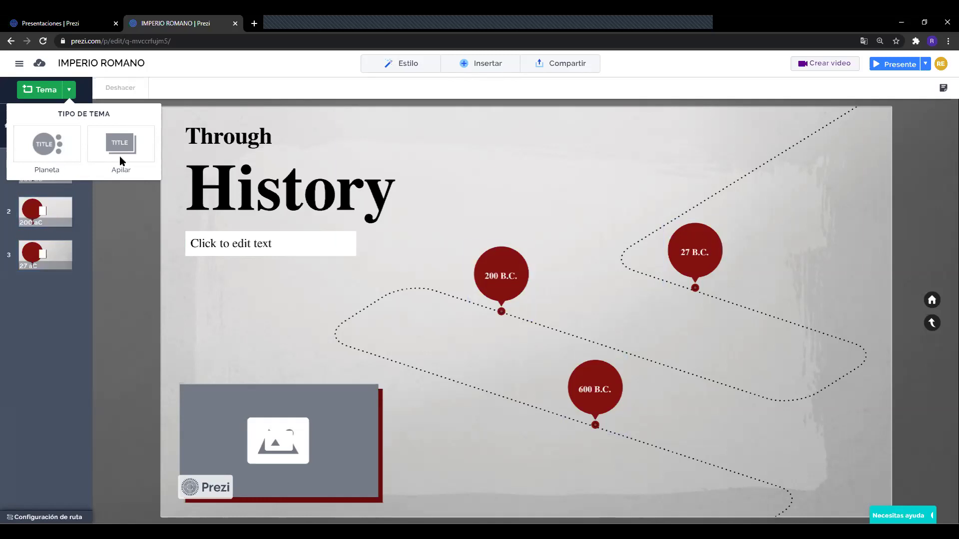
left_click(69, 90)
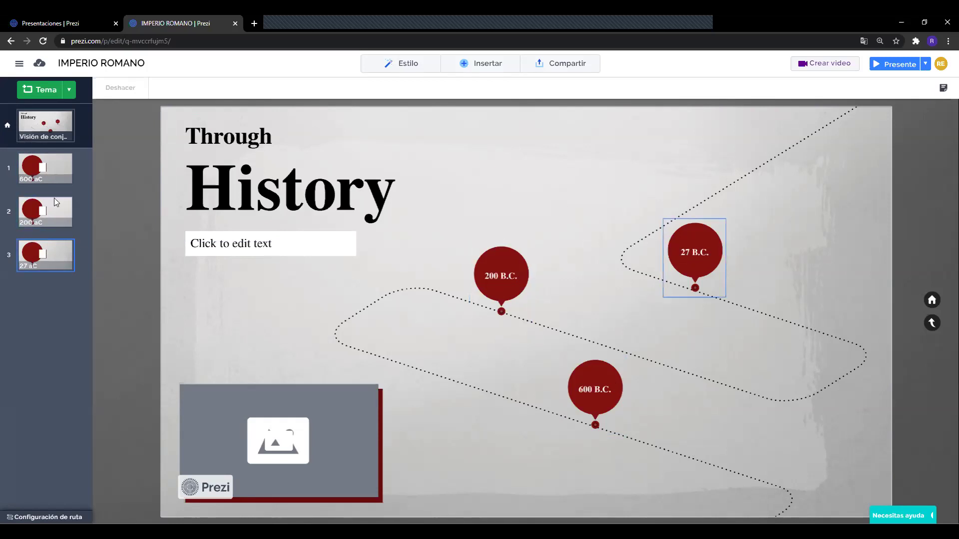
Open the 600 aC topic, return to the overview, and check the presentation's route settings without changing them
left_click(42, 181)
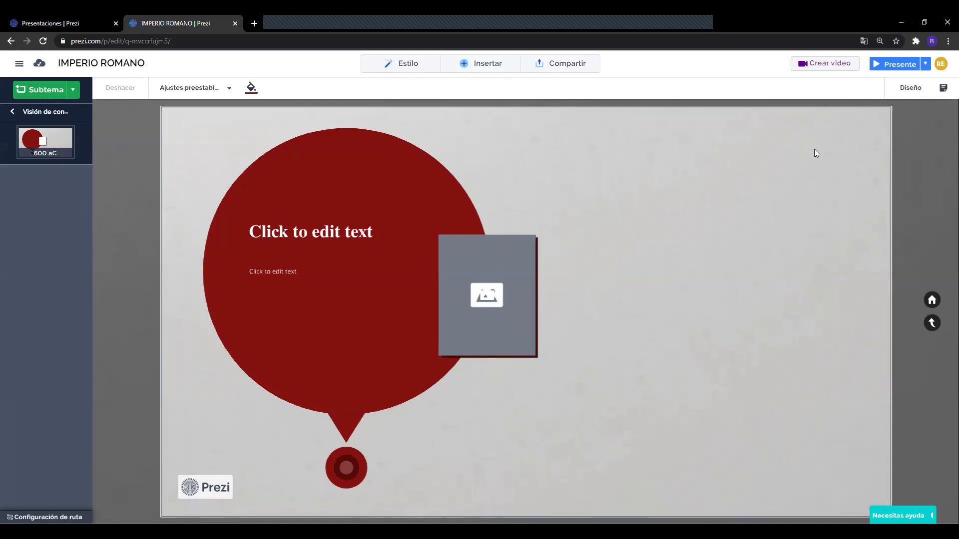
left_click(932, 301)
left_click(933, 301)
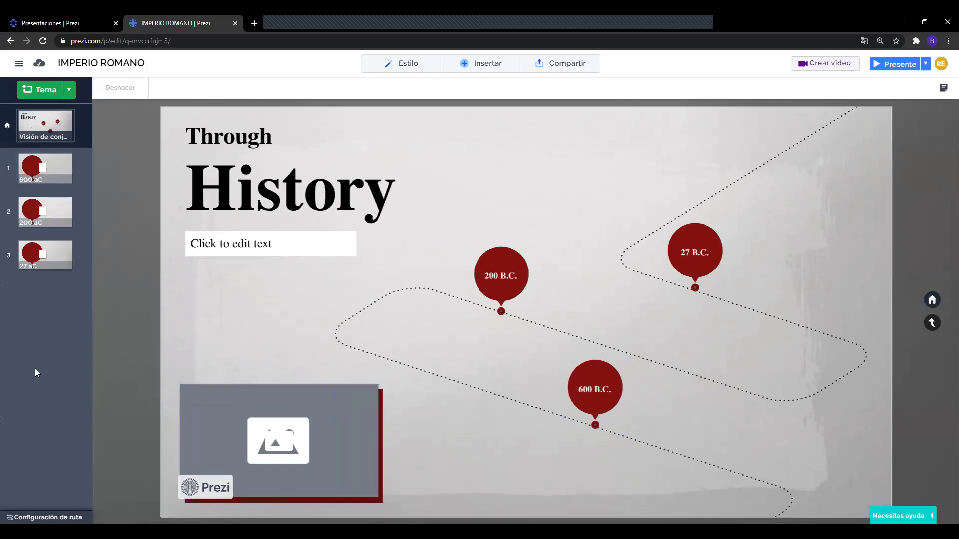
left_click(44, 518)
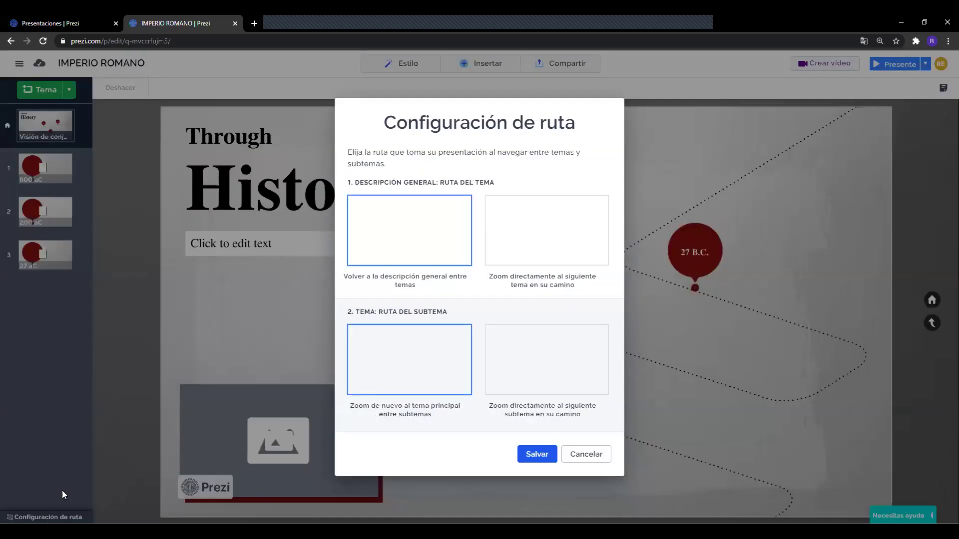
left_click(588, 456)
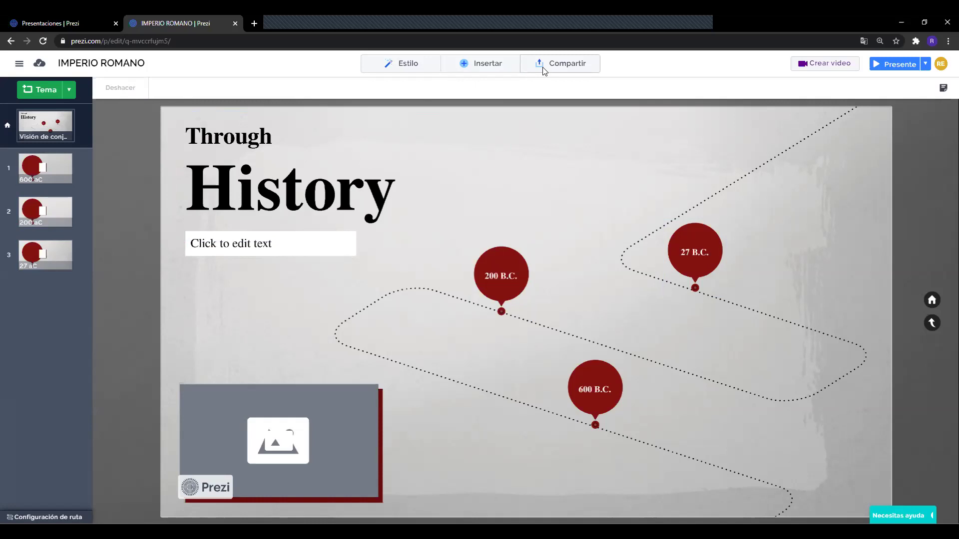
Try a different background for the presentation, a grey concrete buildings image, and undo the change
left_click(419, 70)
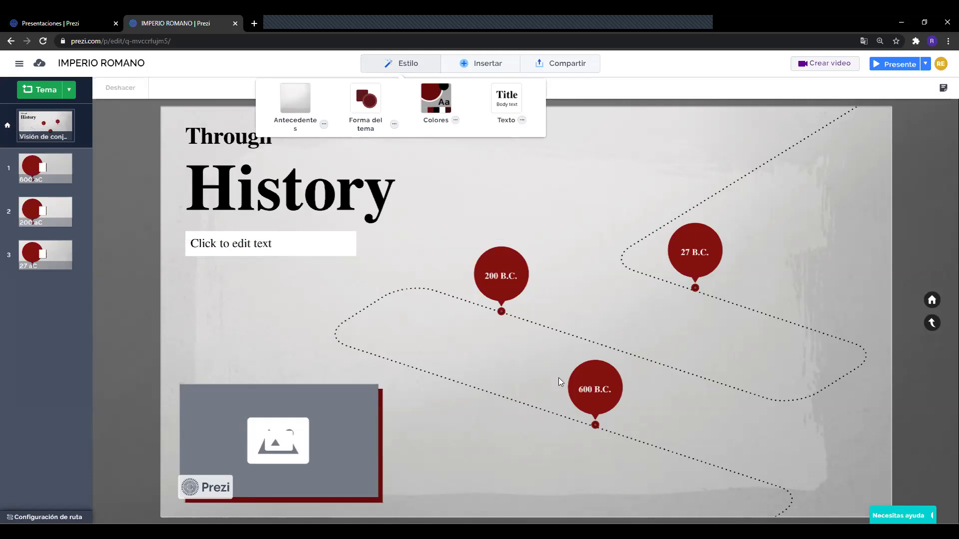
left_click(298, 102)
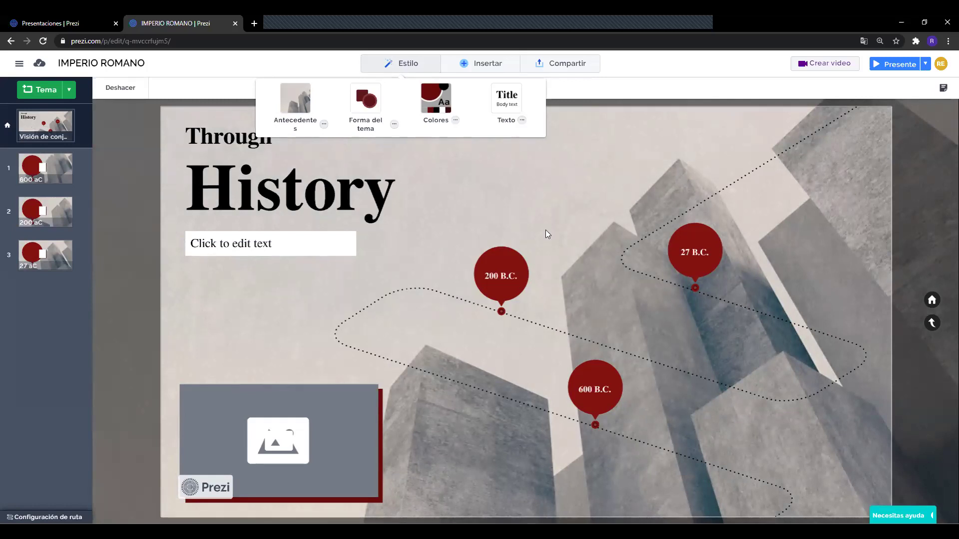
left_click(119, 89)
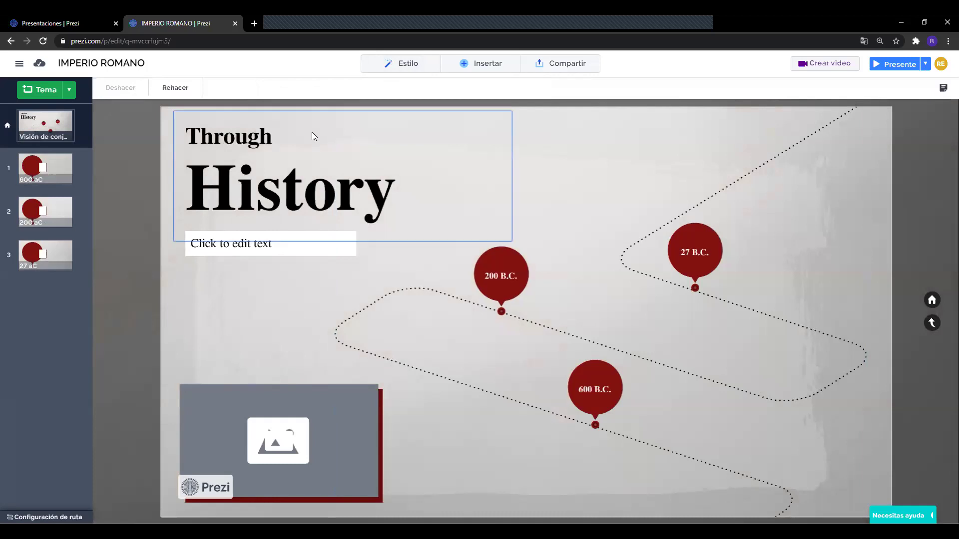
Look through the available theme shapes in the style options without applying one
left_click(422, 62)
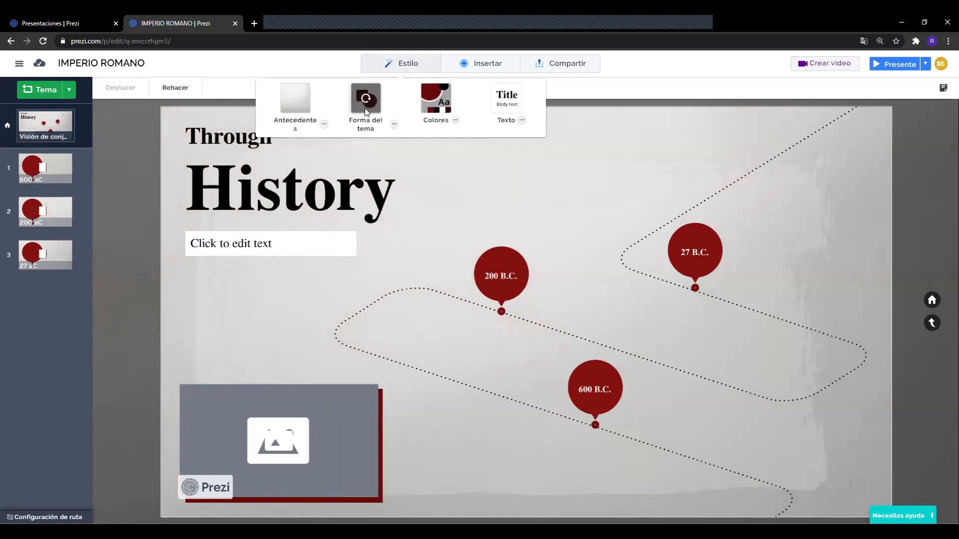
left_click(394, 125)
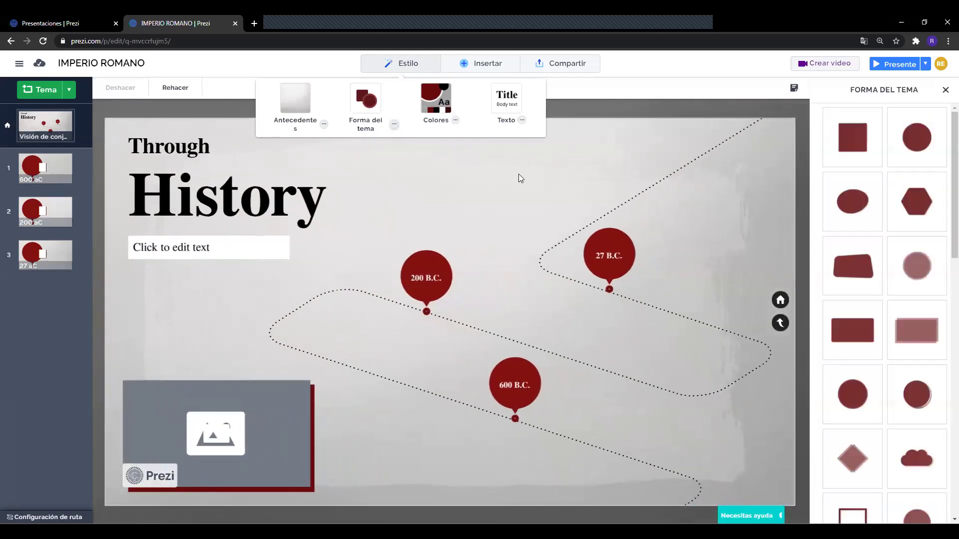
scroll(885, 223, "down", 8)
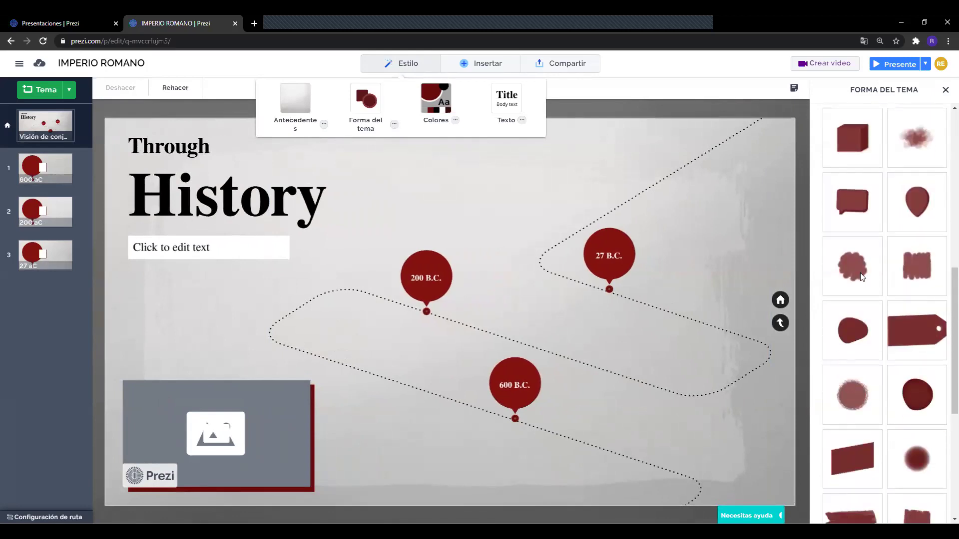
left_click(441, 298)
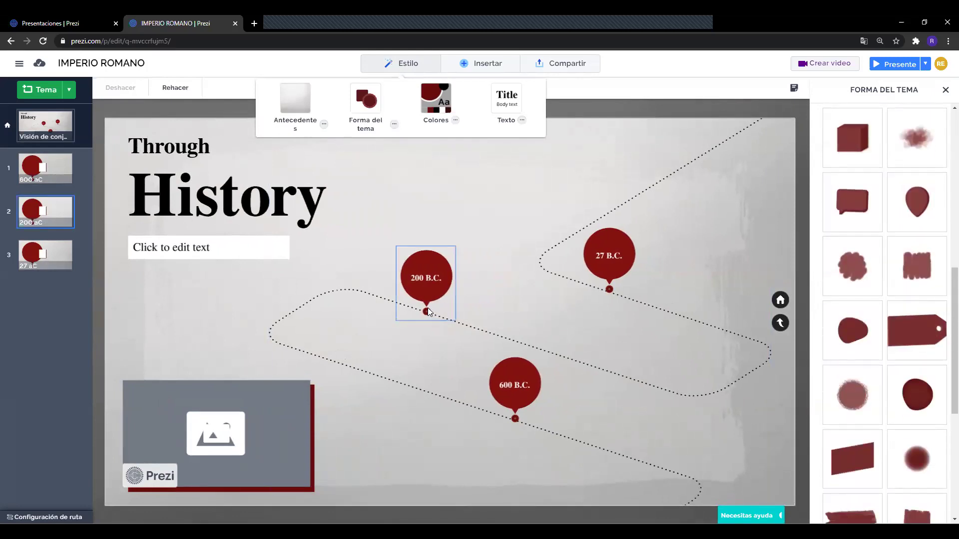
key("Escape")
left_click(944, 92)
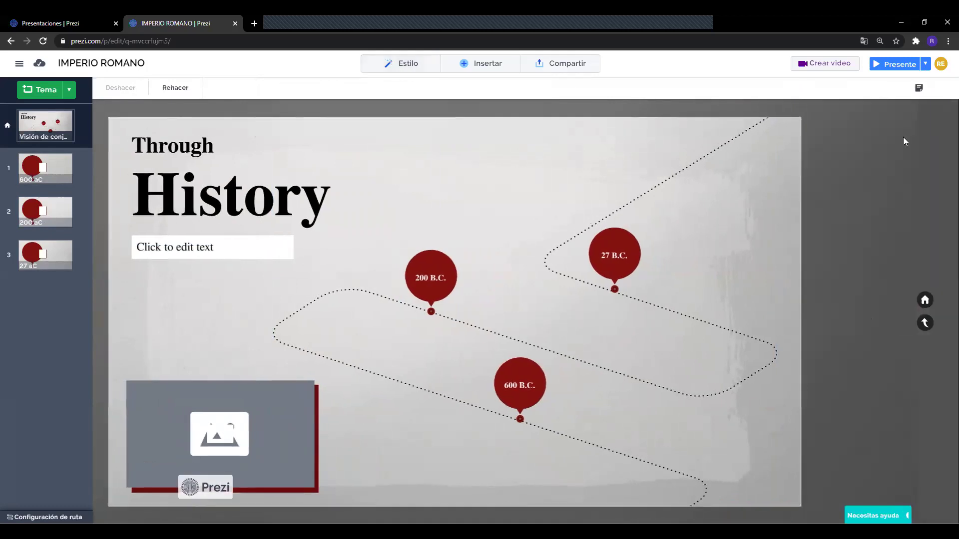
Try the red default palette and the pink and dark green default palette on the presentation
left_click(401, 66)
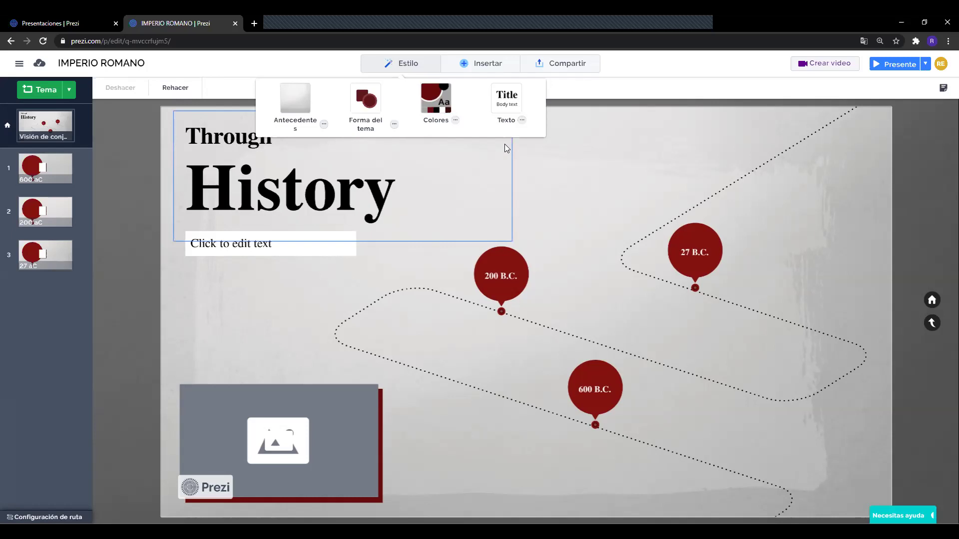
left_click(455, 121)
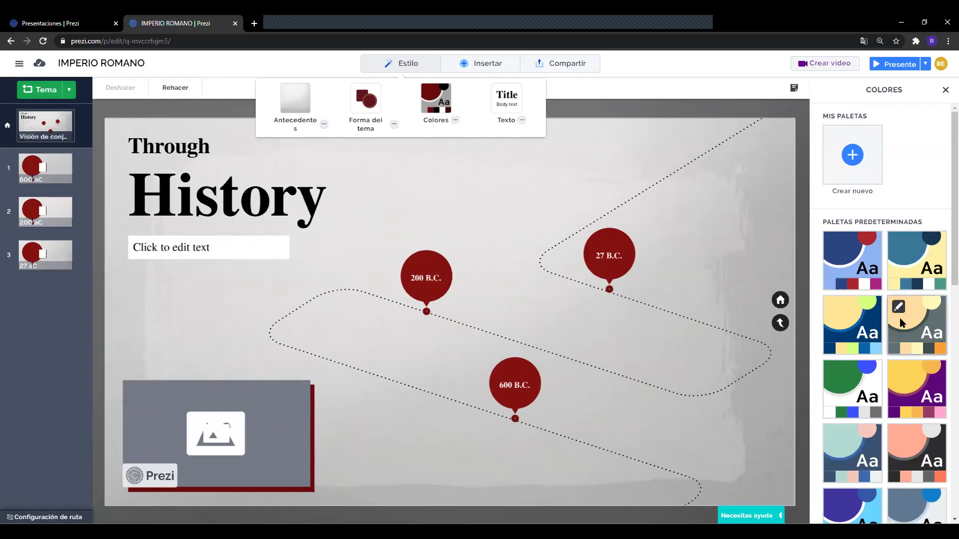
scroll(897, 329, "down", 10)
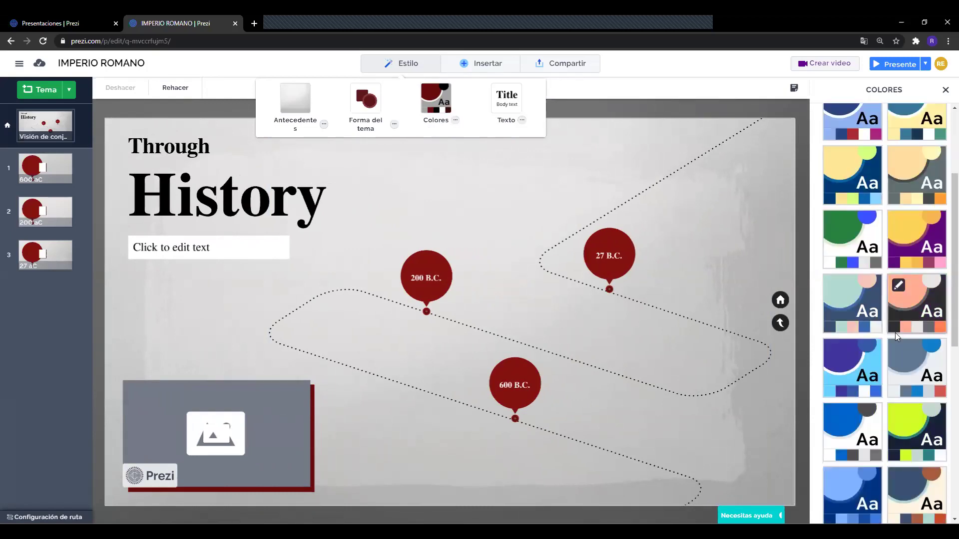
left_click(910, 413)
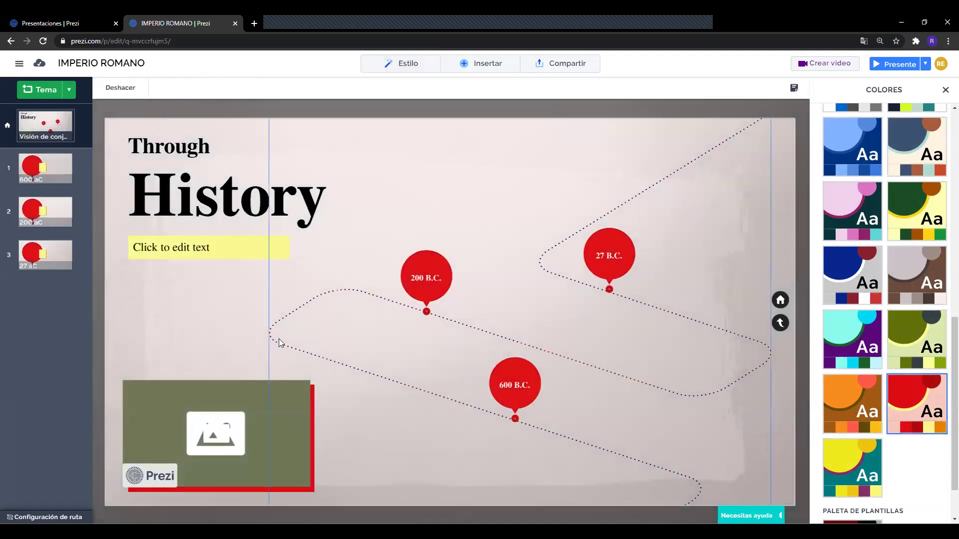
left_click(853, 276)
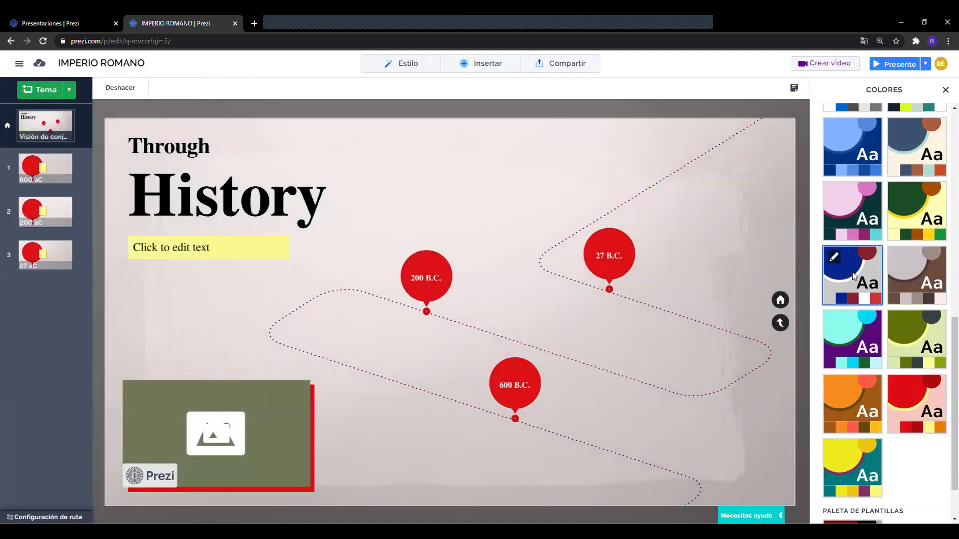
left_click(862, 206)
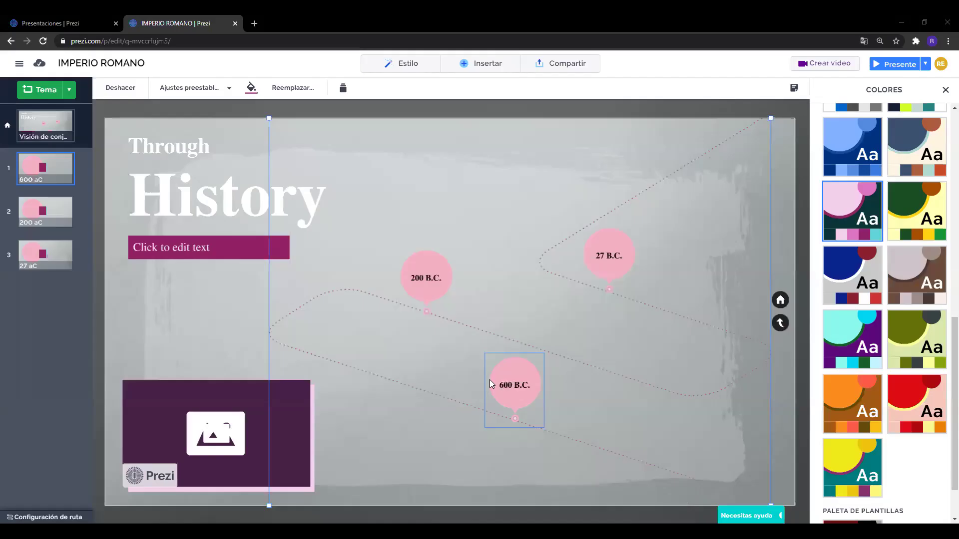
Try the light and dark blue palette, apply the brown and grey default palette instead, and close the colour palettes
mouse_move(853, 153)
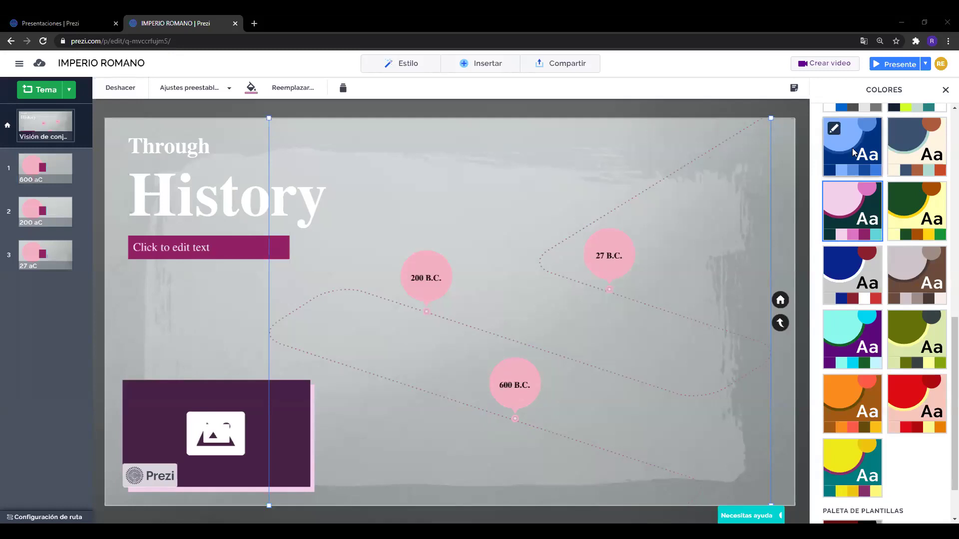
left_click(853, 153)
scroll(942, 318, "up", 4)
scroll(942, 318, "down", 3)
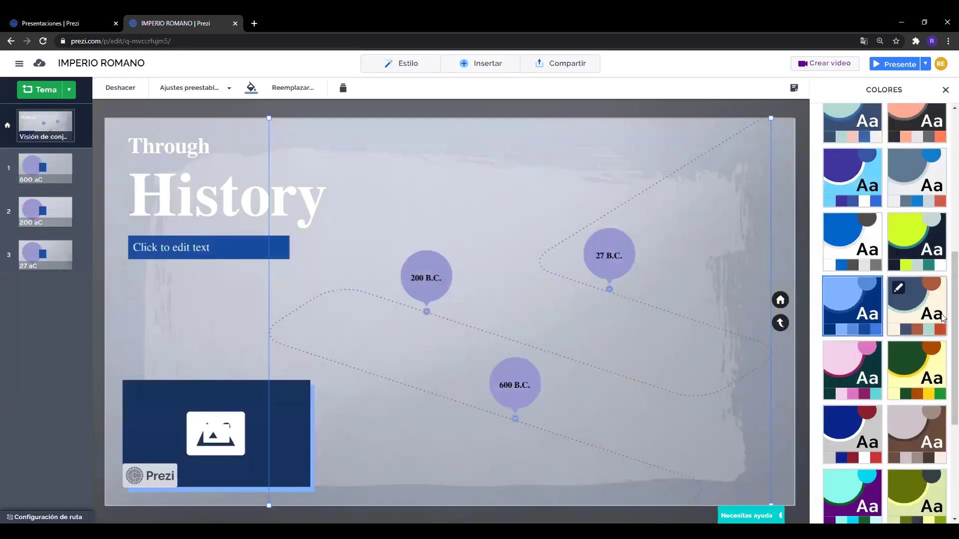
left_click(909, 329)
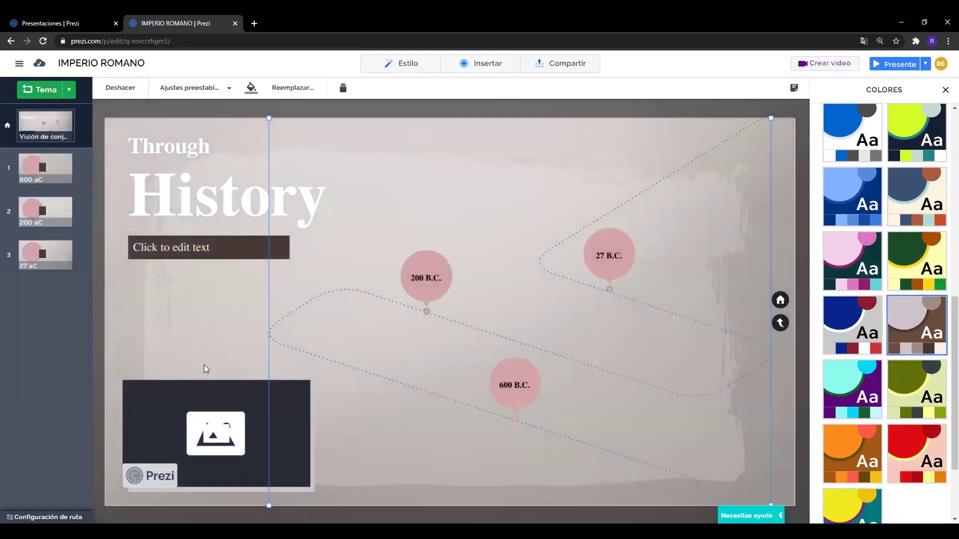
left_click(195, 307)
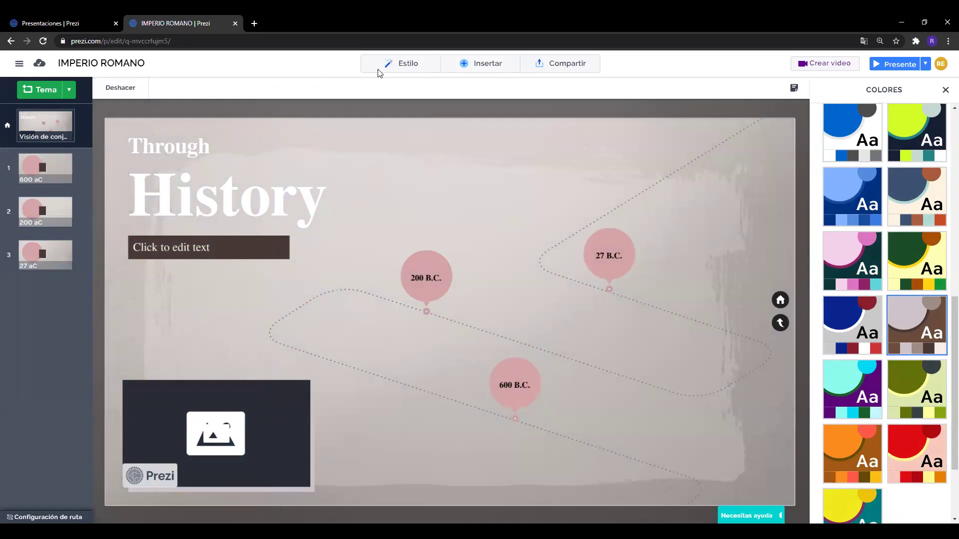
left_click(490, 149)
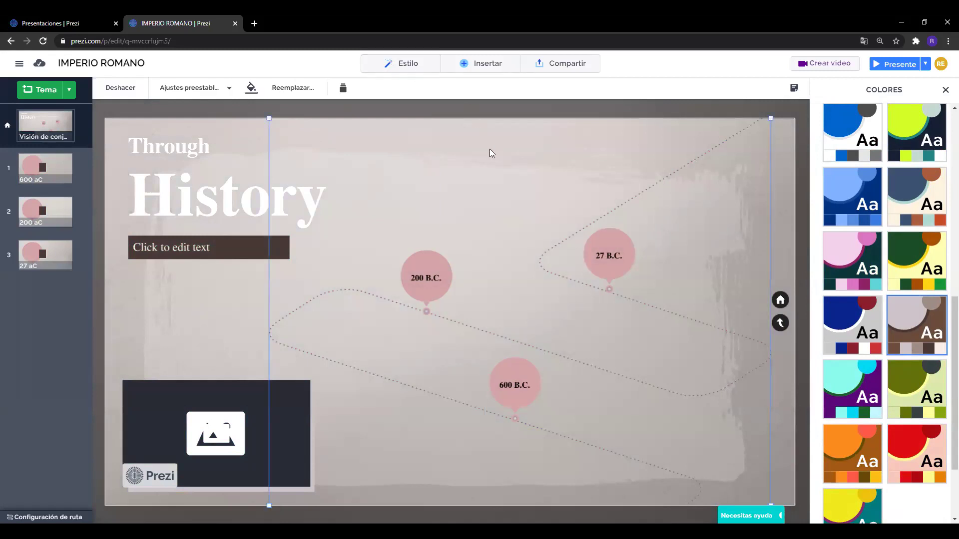
left_click(223, 283)
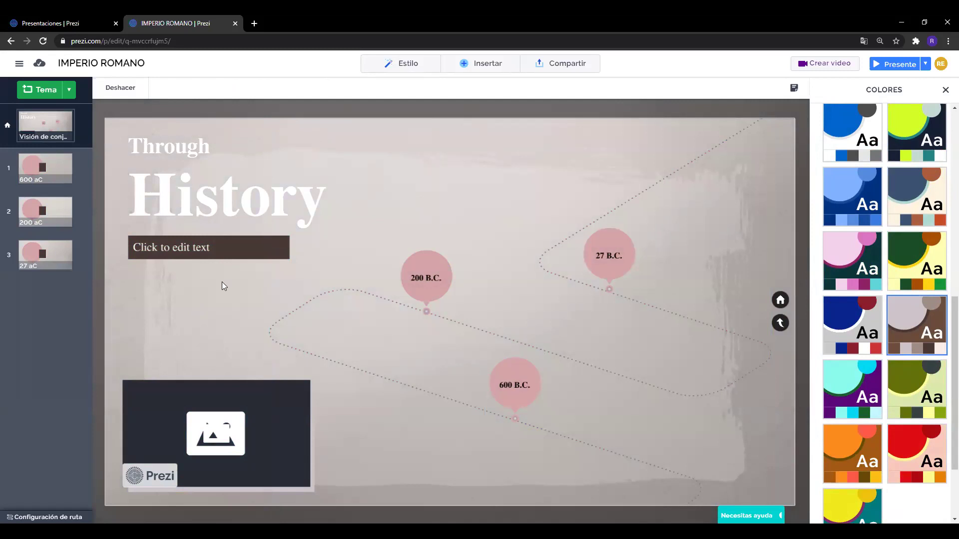
left_click(945, 89)
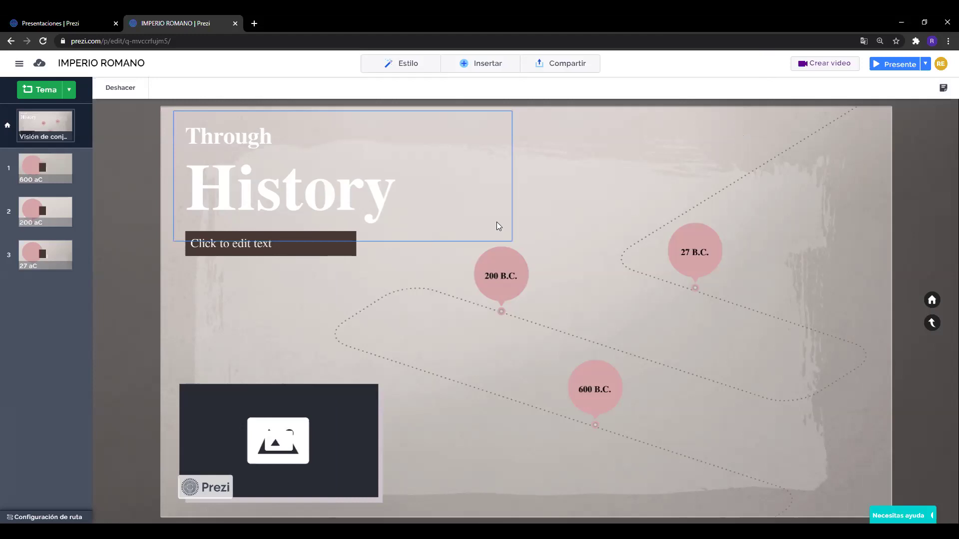
Look over the insertable element types and the PDF upload option without inserting anything
left_click(489, 70)
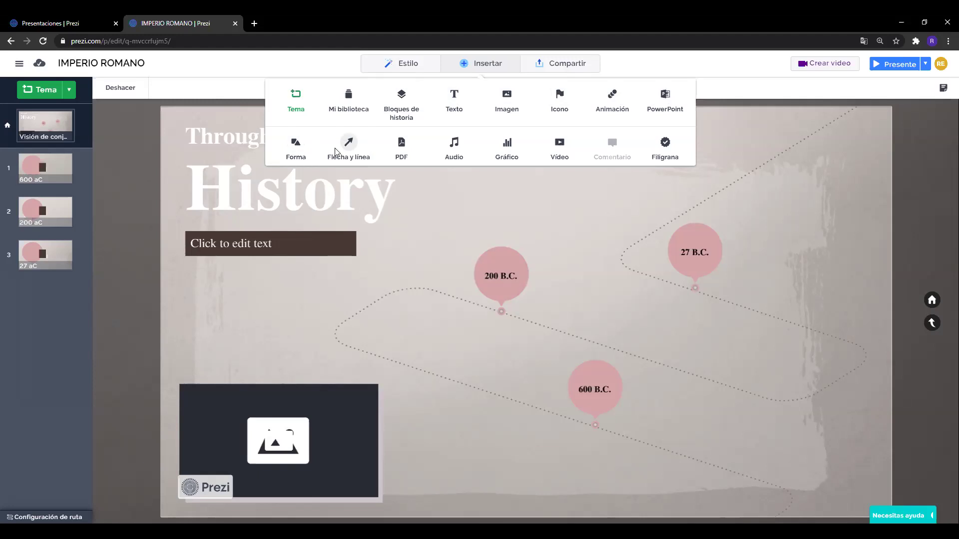
left_click(399, 145)
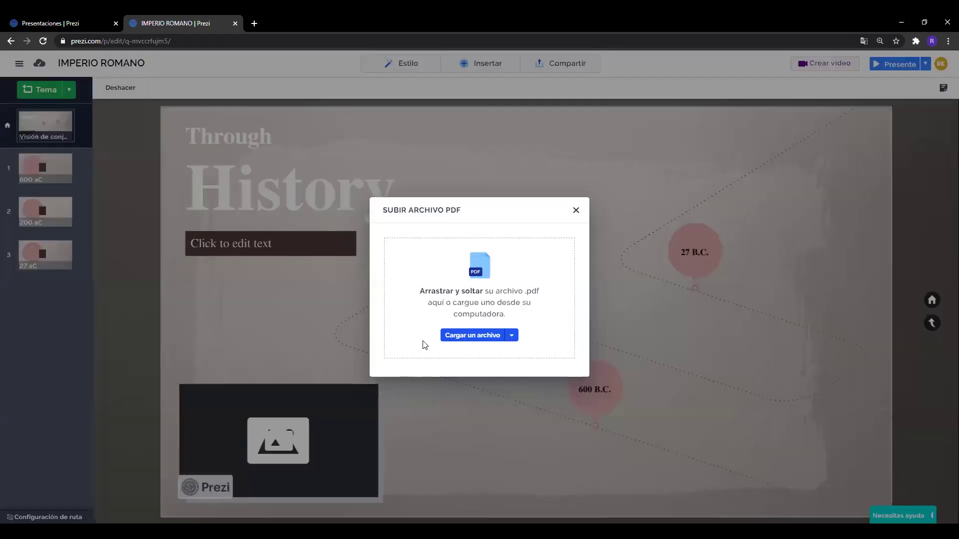
left_click(576, 211)
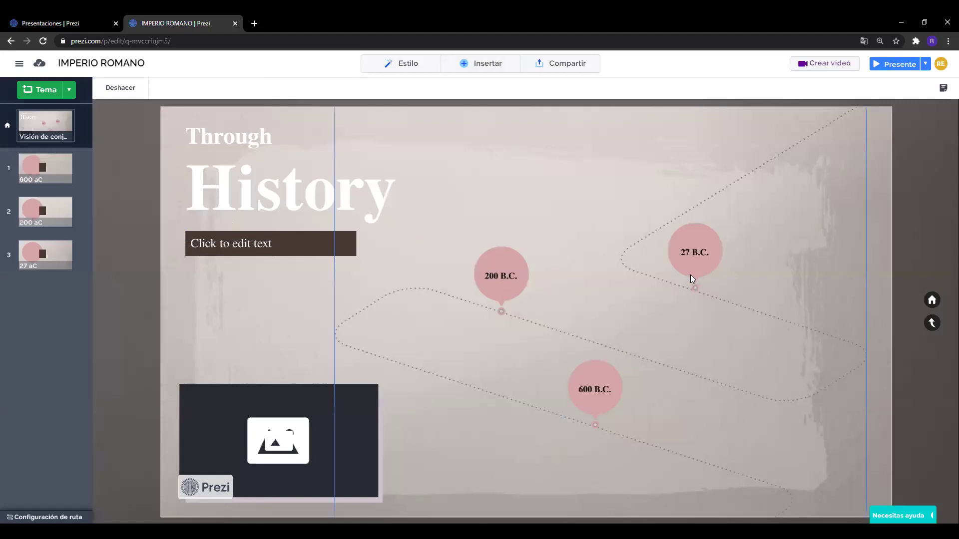
left_click(493, 63)
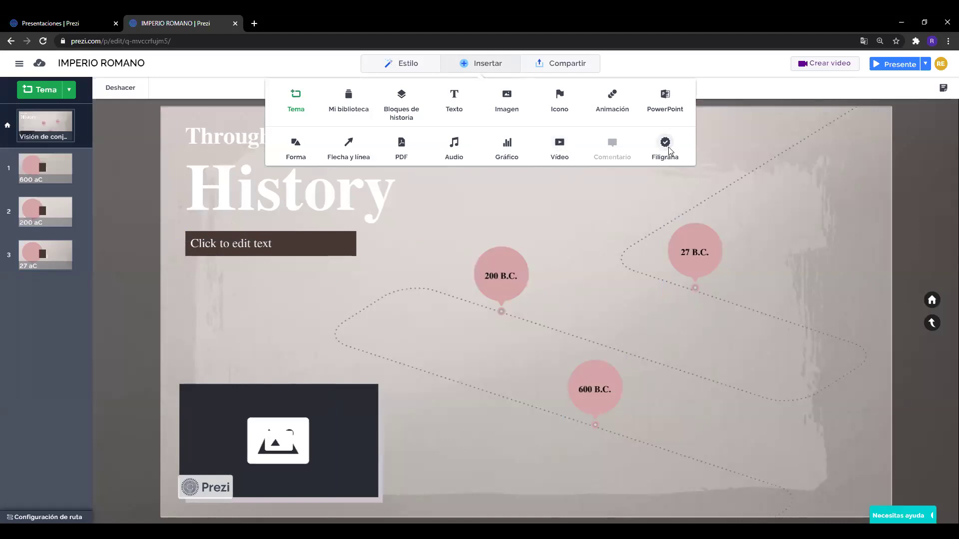
left_click(472, 65)
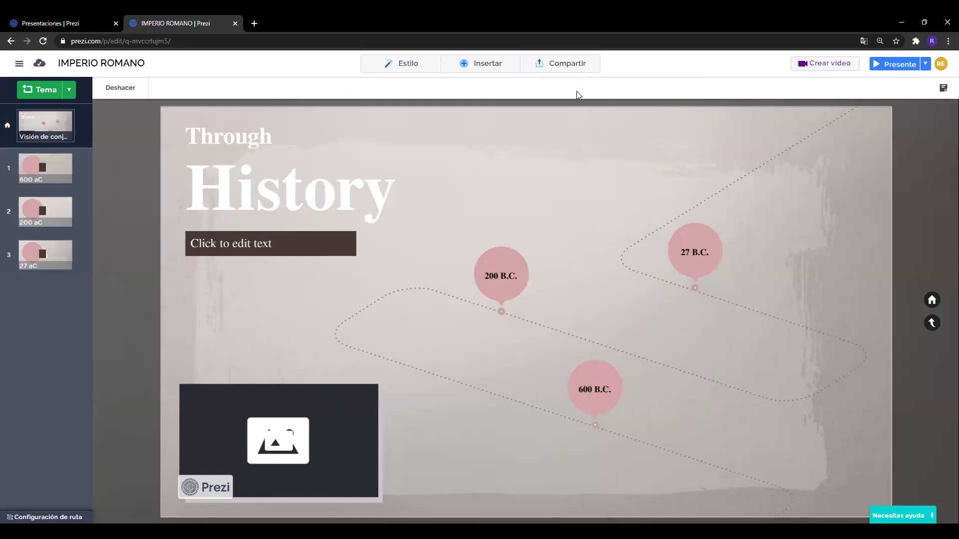
Look over the sharing options and the presenter notes feature, and dismiss the Edu Plus trial offer
left_click(584, 72)
left_click(944, 90)
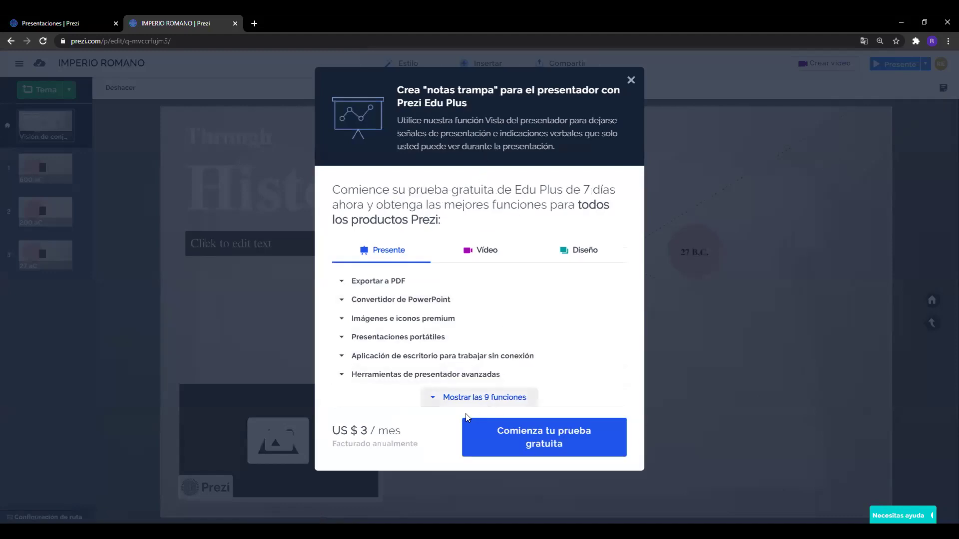
left_click(631, 81)
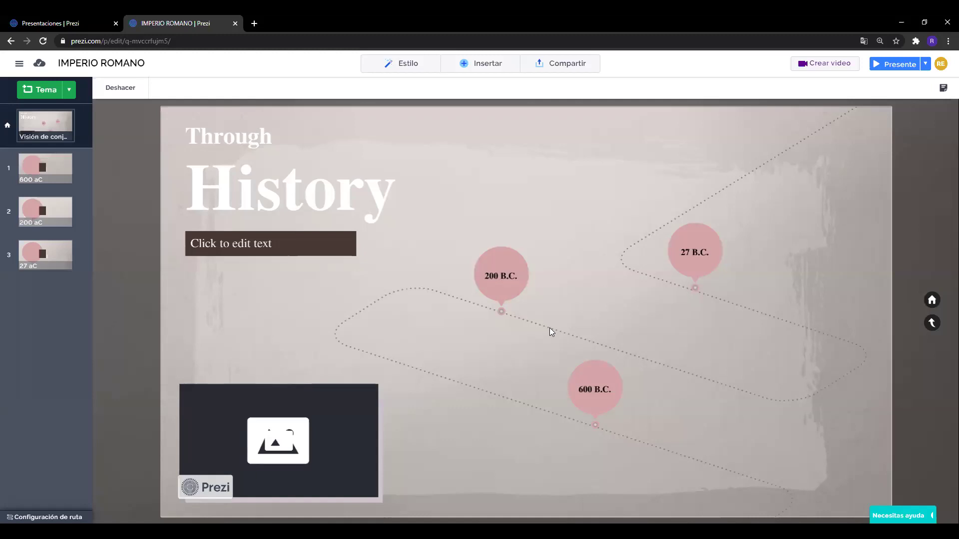
left_click(244, 142)
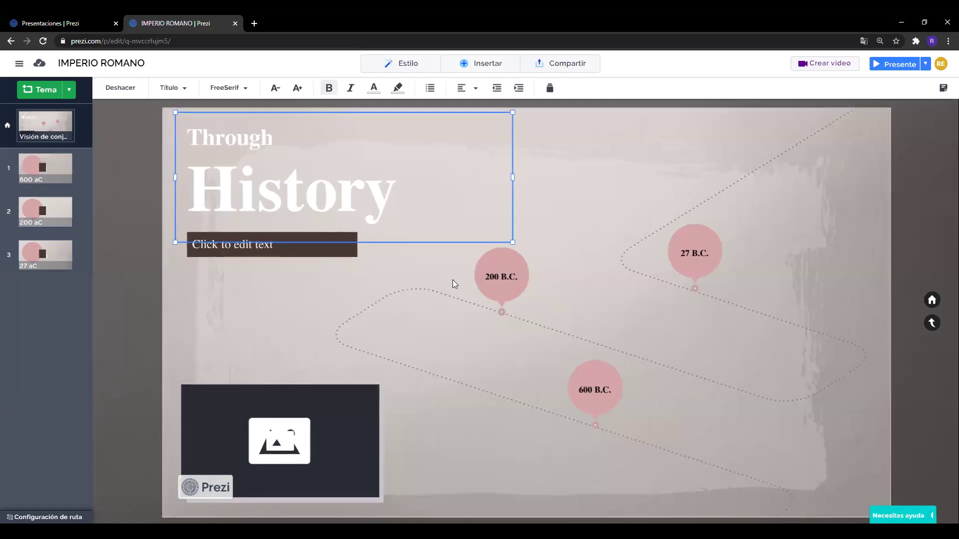
left_click(303, 297)
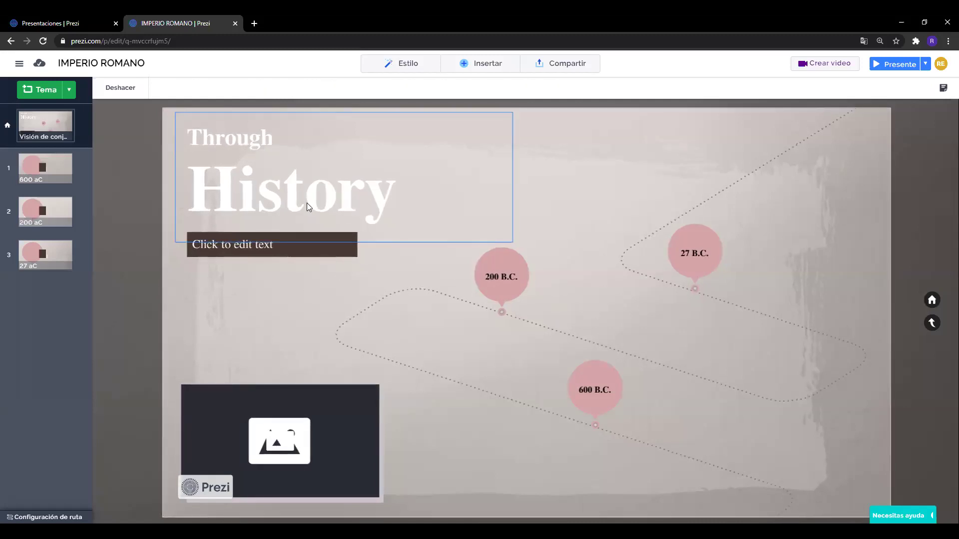
left_click(370, 178)
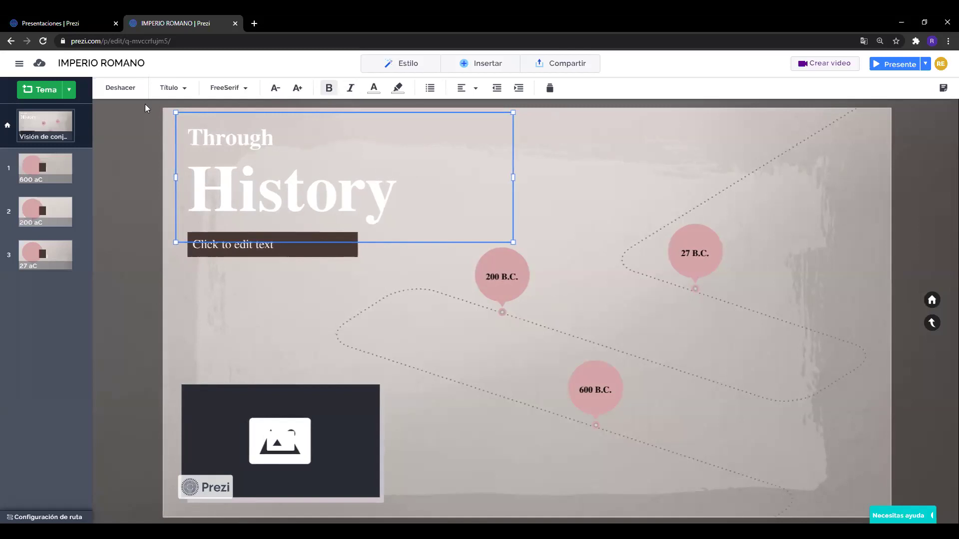
left_click(46, 121)
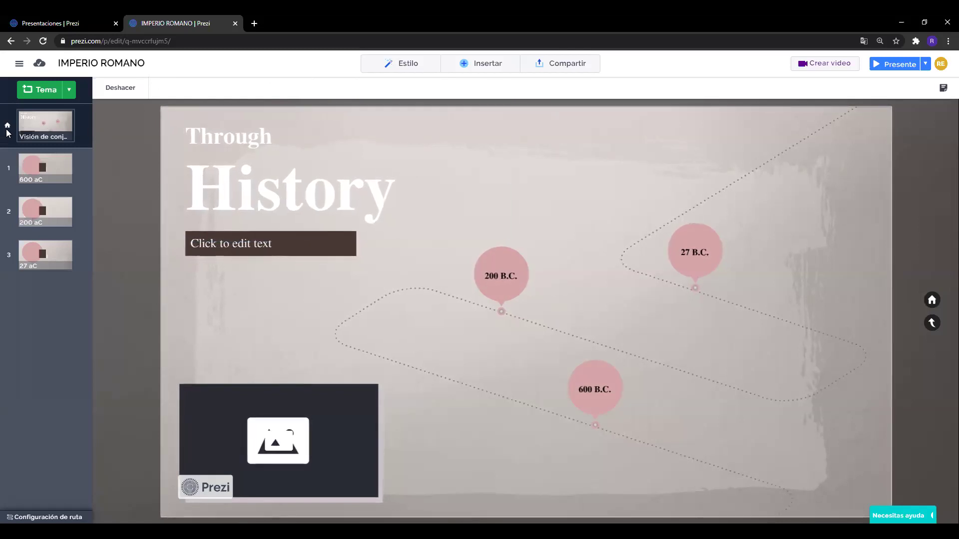
left_click(932, 300)
left_click(308, 201)
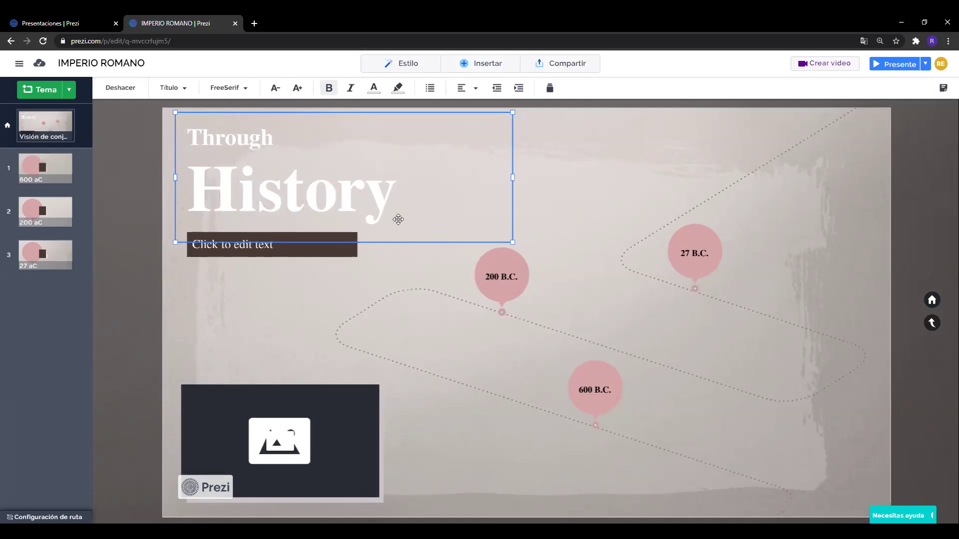
left_click(289, 262)
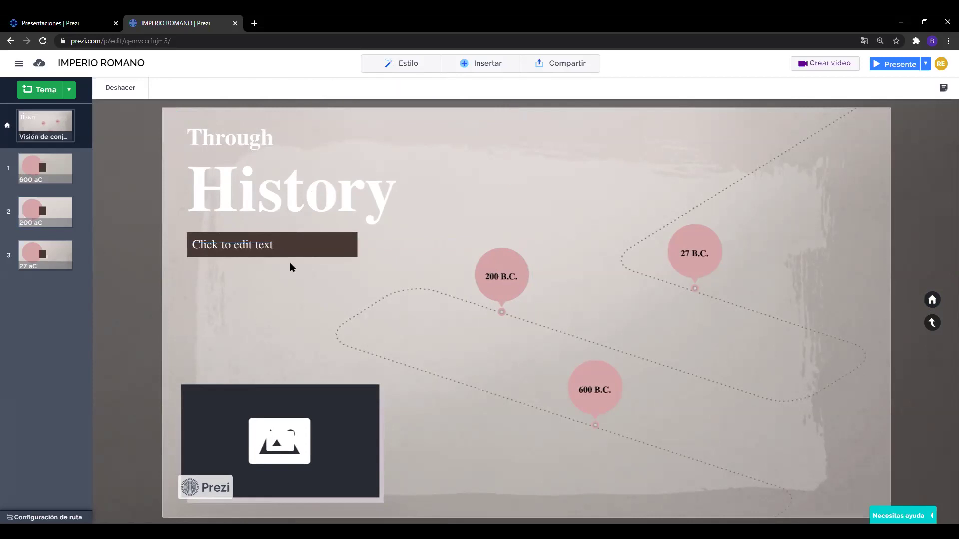
Look over the text presets and fonts for the "Through History" title, and centre-align its text
left_click(297, 210)
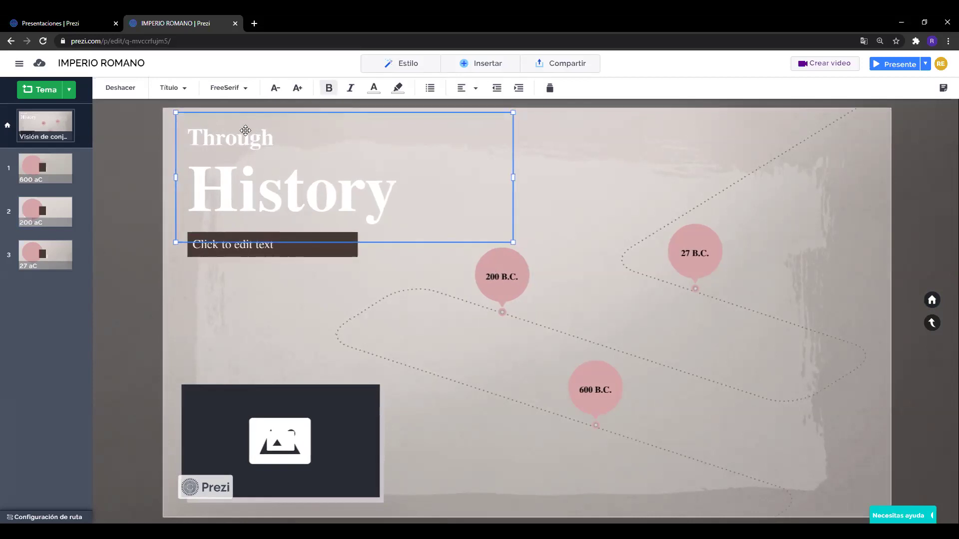
left_click(173, 88)
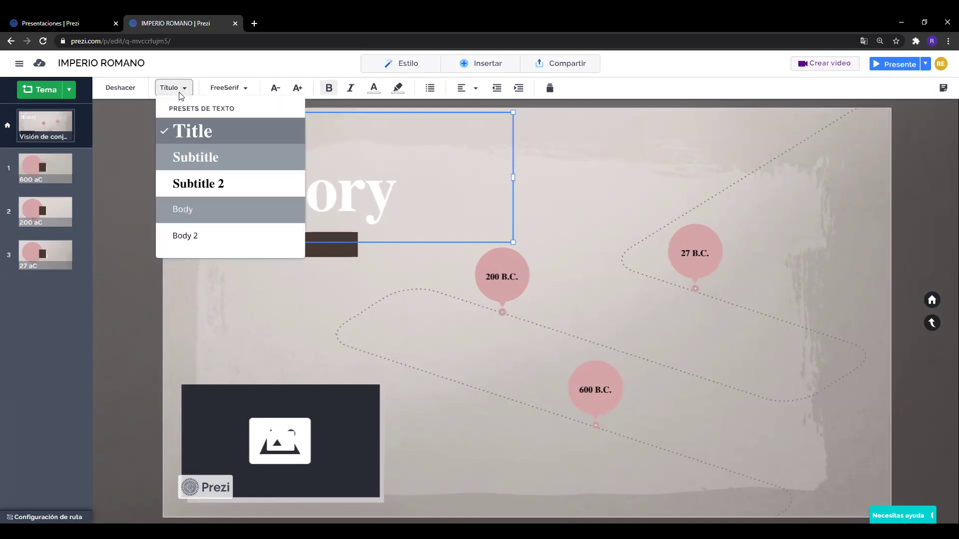
left_click(250, 92)
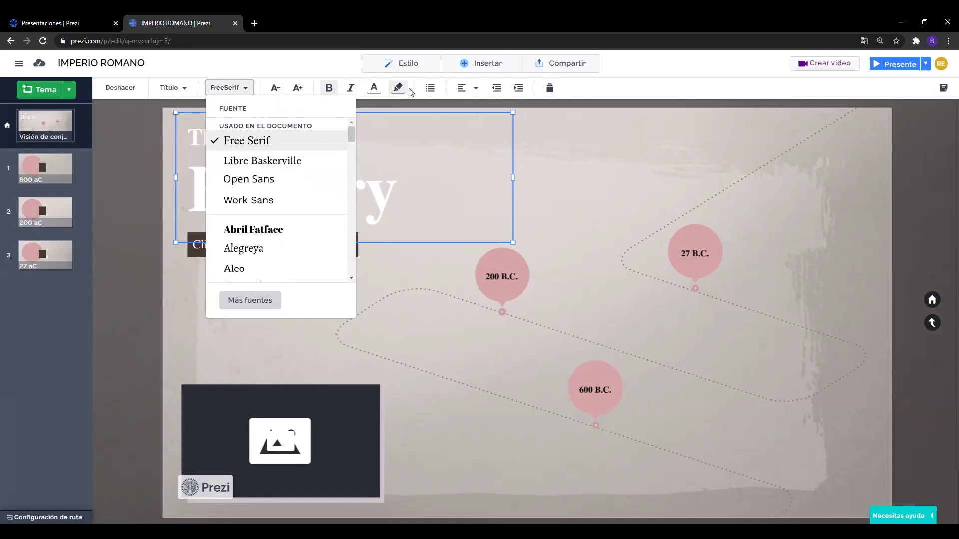
left_click(574, 96)
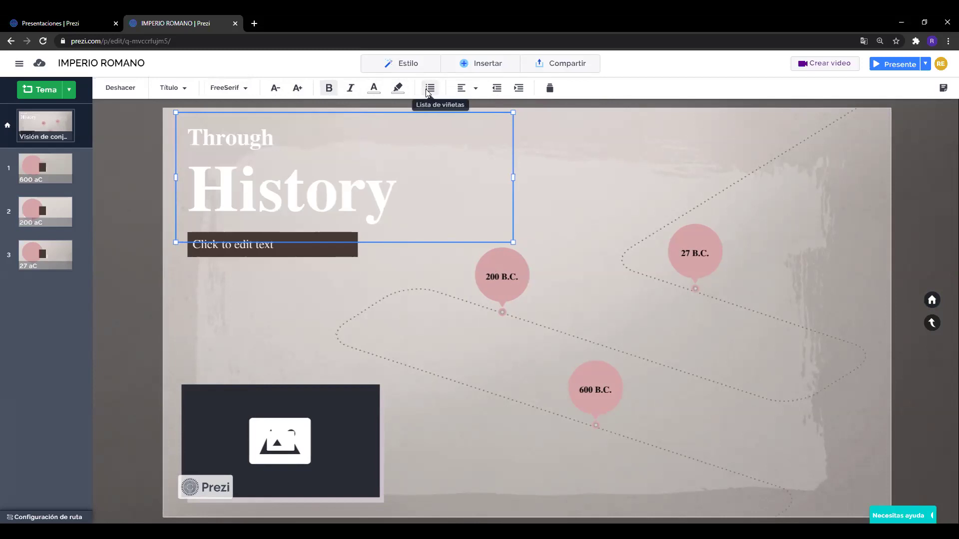
left_click(474, 88)
left_click(485, 108)
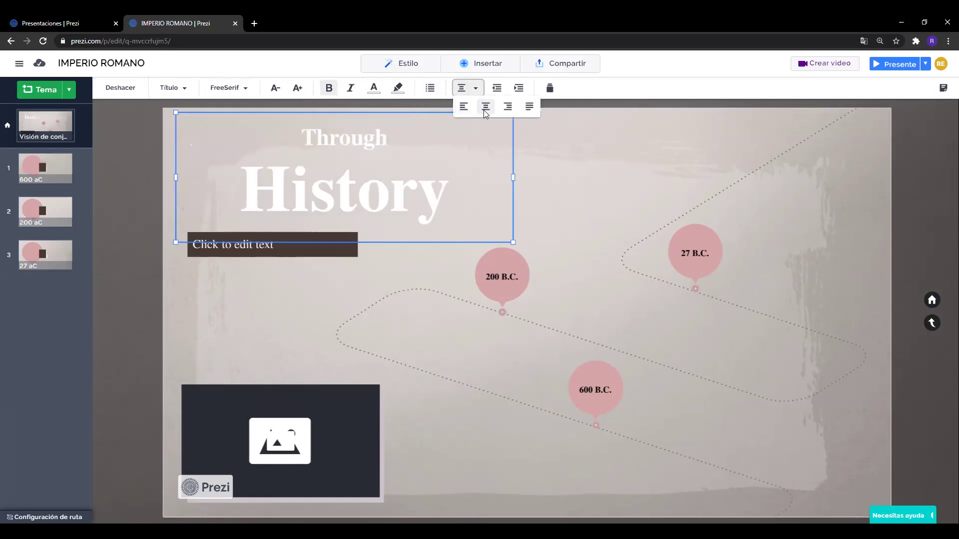
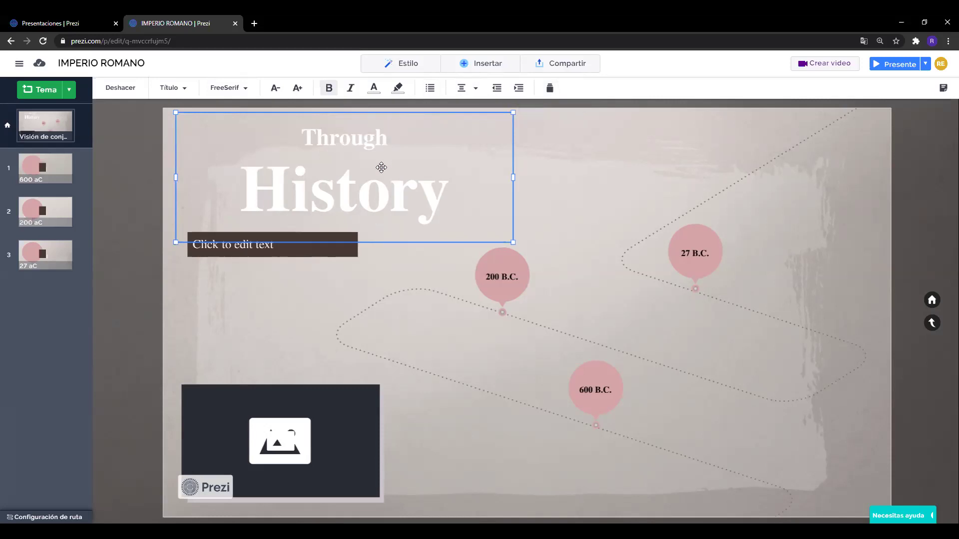
Replace the two-line title "Through History" on the overview with IMPERIO ROMANO
left_click(342, 139)
left_click_drag(308, 136, 384, 136)
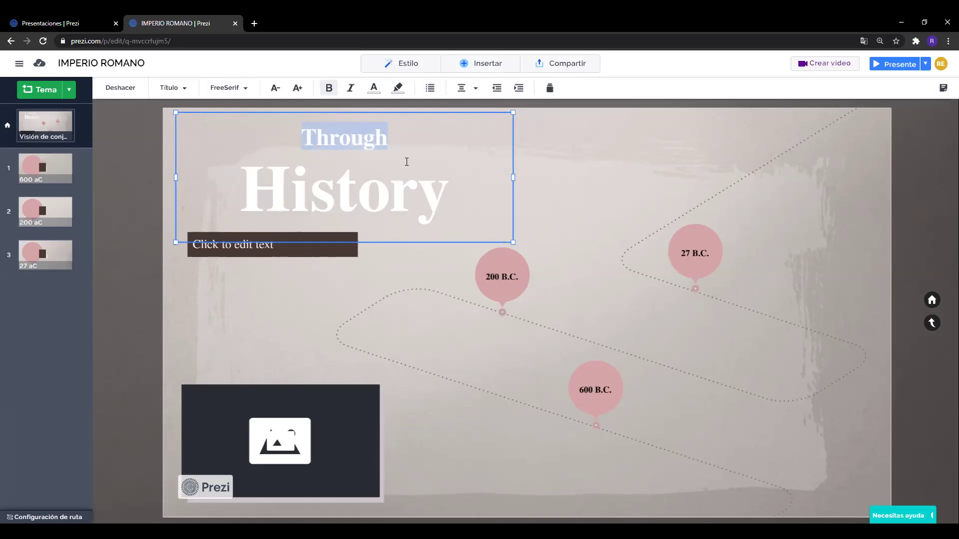
type("IMP")
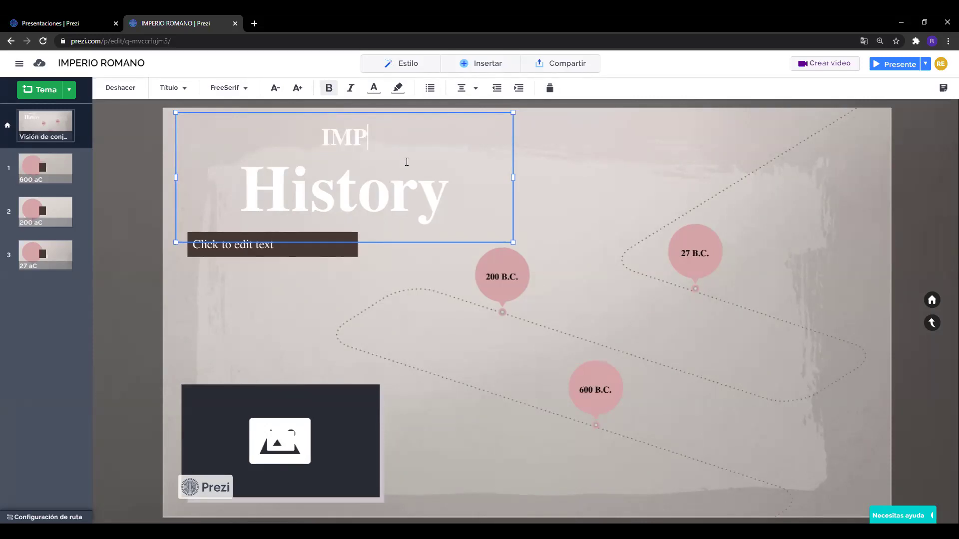
type("ERIOS")
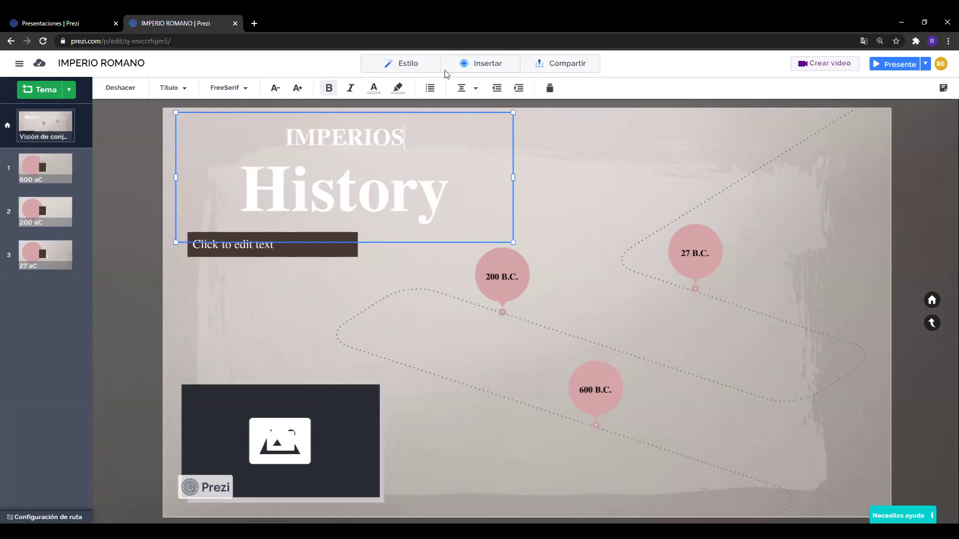
key("BackSpace")
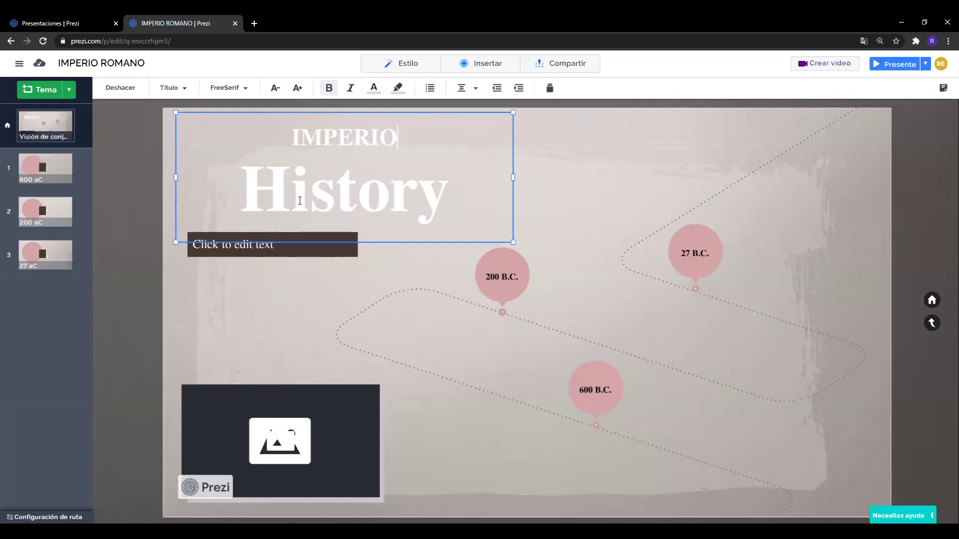
left_click_drag(241, 197, 435, 203)
type("ROMANO")
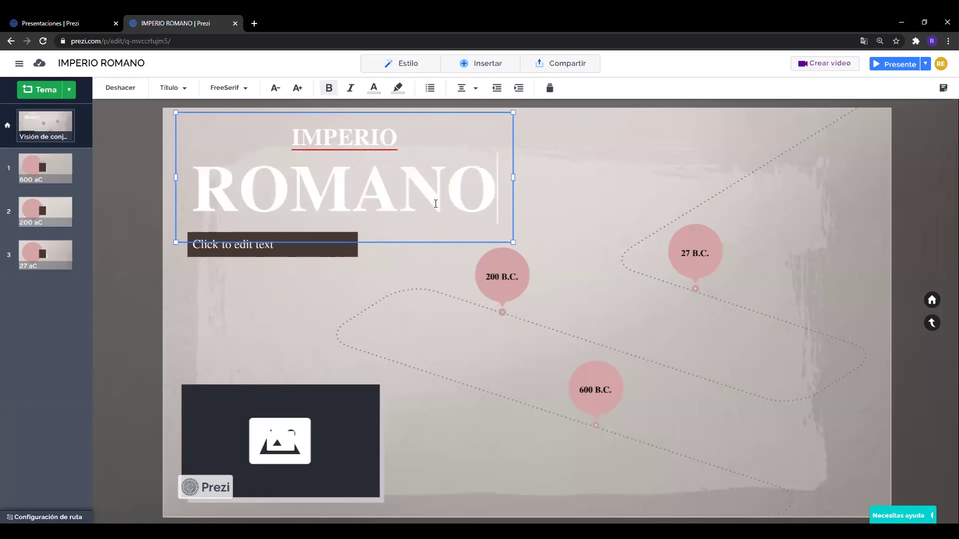
left_click(574, 150)
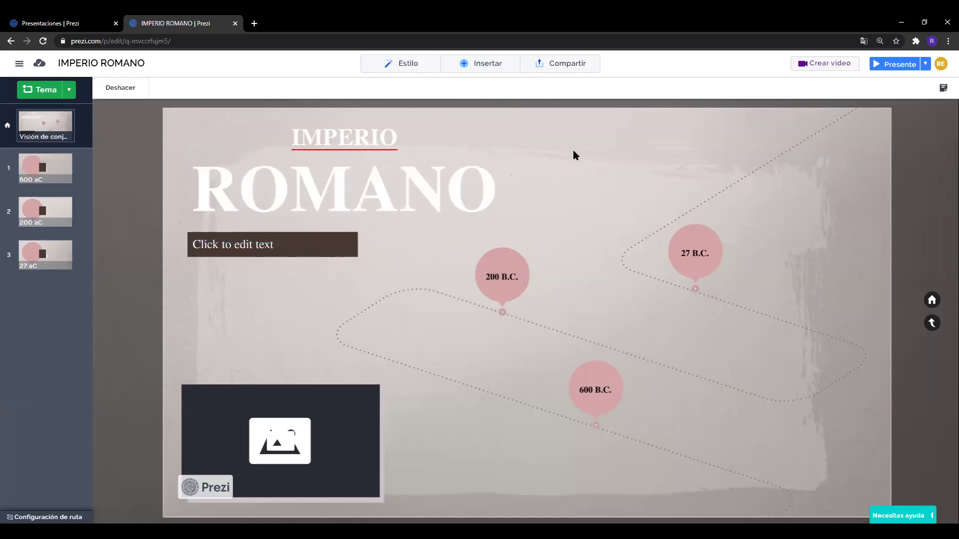
Add the IMPERIO ROMANO title text box to the personal library
left_click(348, 149)
double_click(350, 137)
right_click(349, 140)
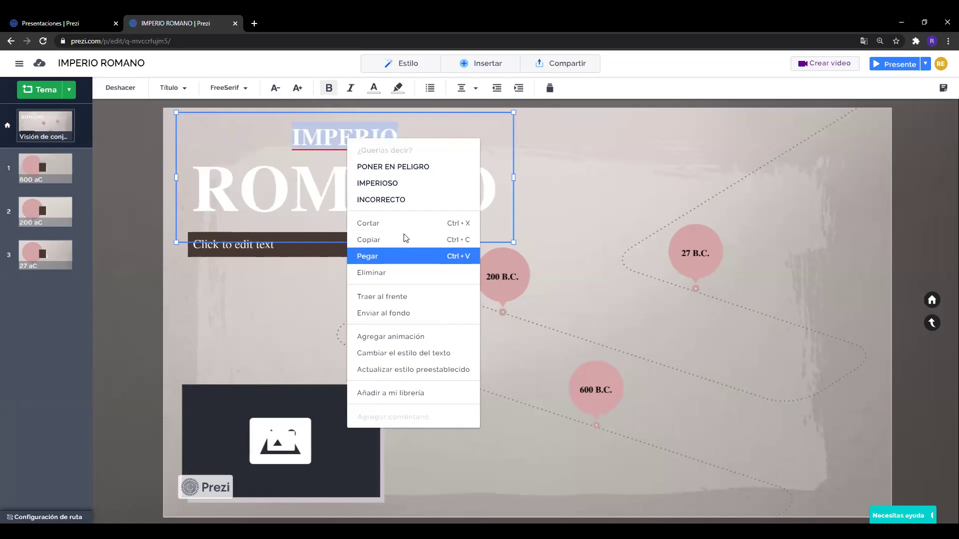
left_click(393, 393)
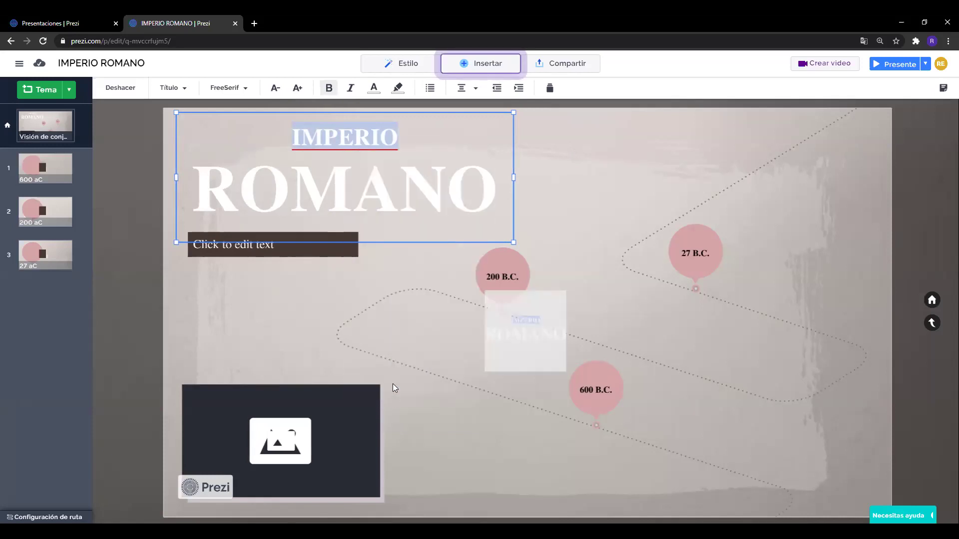
Try the spelling suggestion INCORRECTO on the word IMPERIO, undo the replacement and deselect the title
right_click(358, 141)
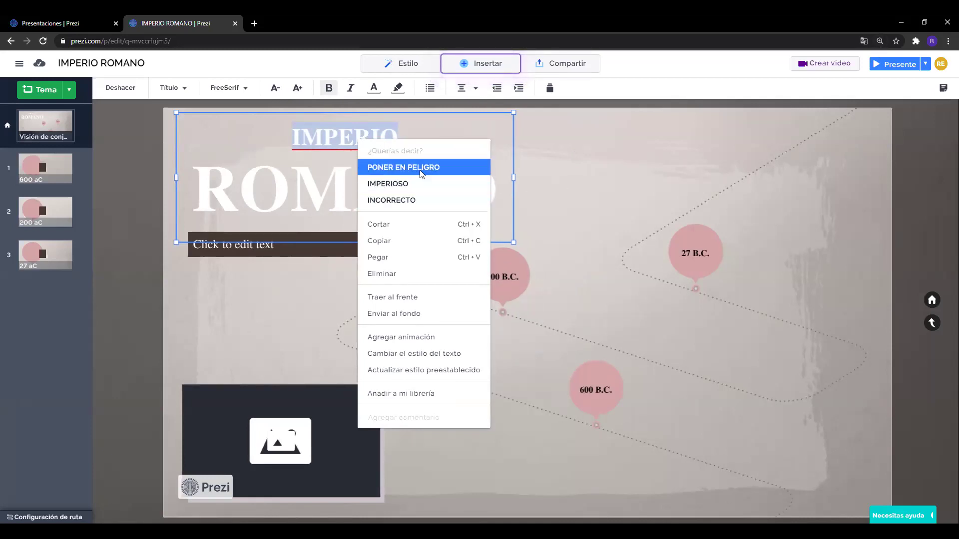
left_click(397, 200)
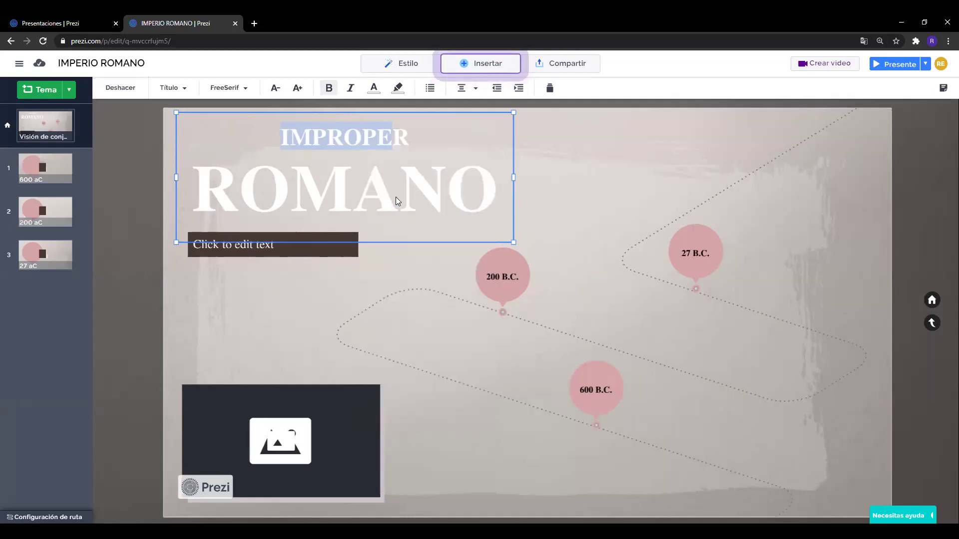
key("ctrl+z")
left_click(451, 128)
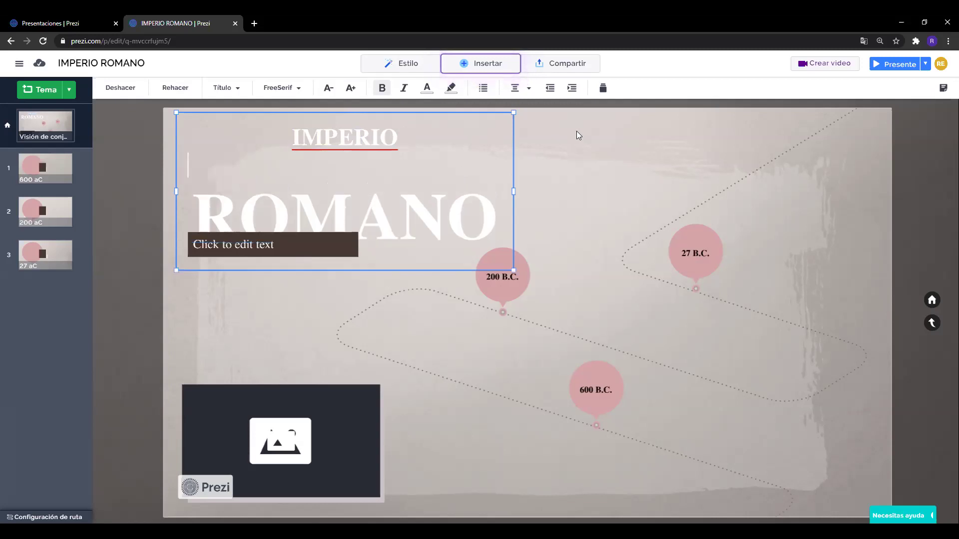
key("ctrl+z")
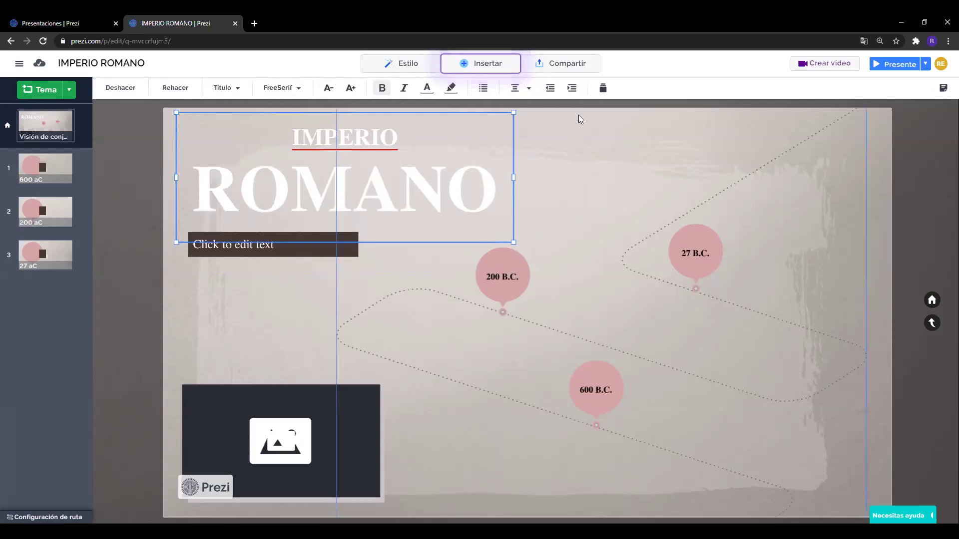
left_click(563, 172)
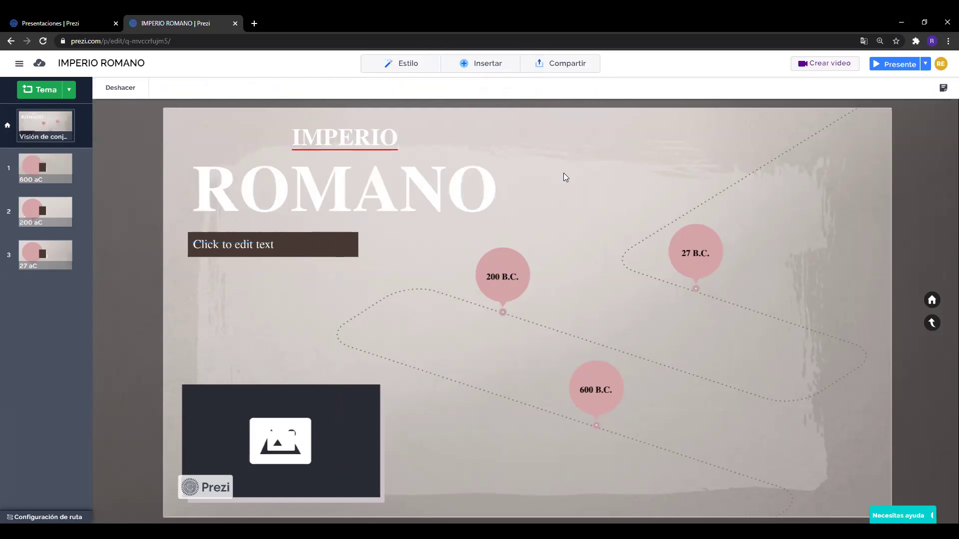
Change the text colour of the whole IMPERIO ROMANO title to the scheme's black
left_click(374, 187)
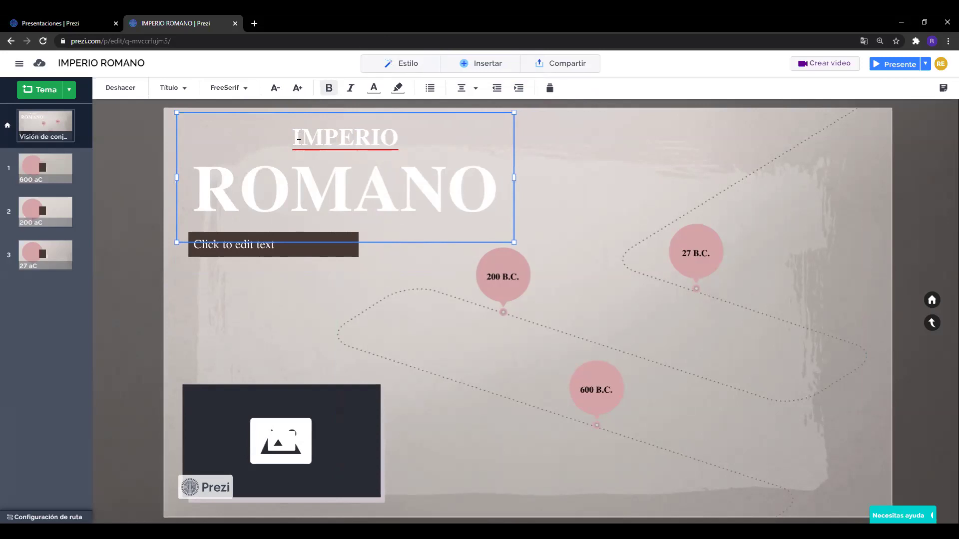
left_click_drag(293, 136, 476, 180)
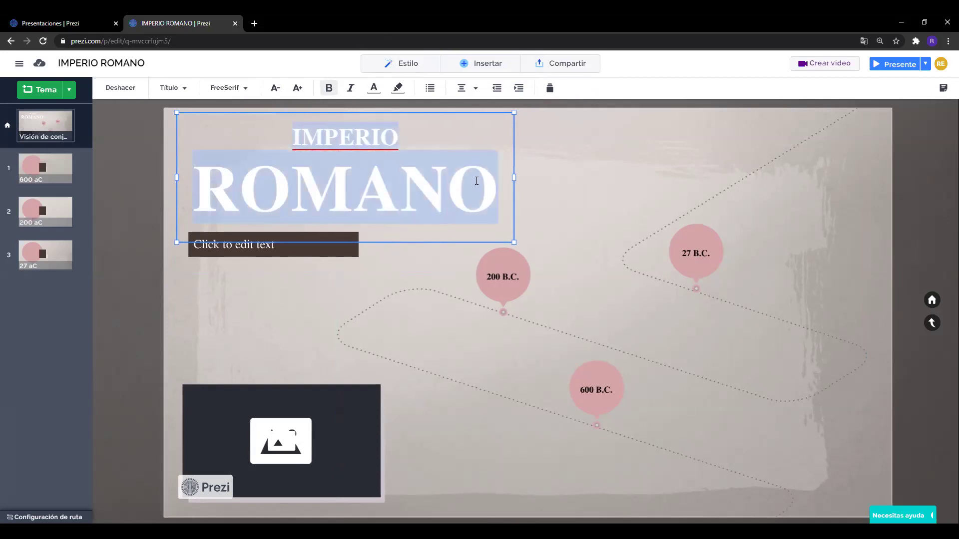
left_click(374, 88)
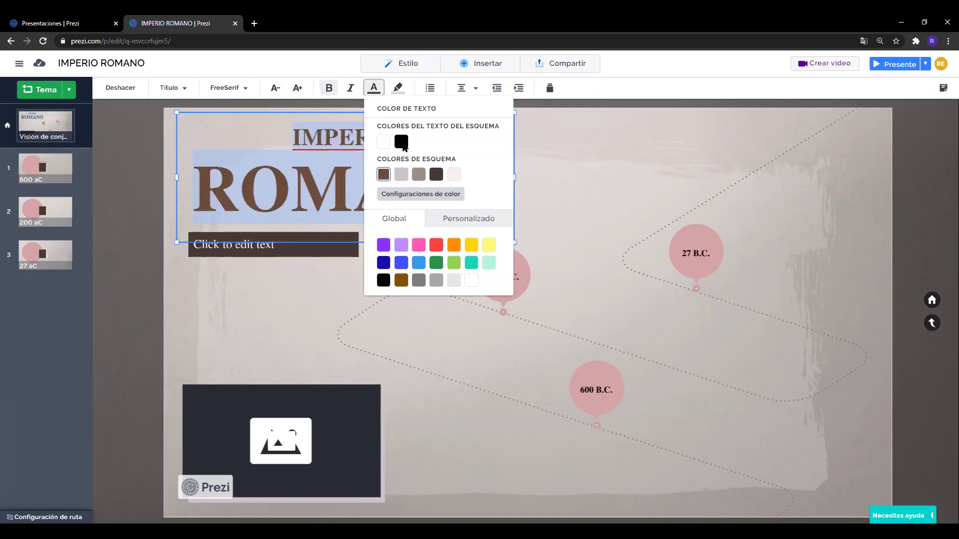
left_click(402, 144)
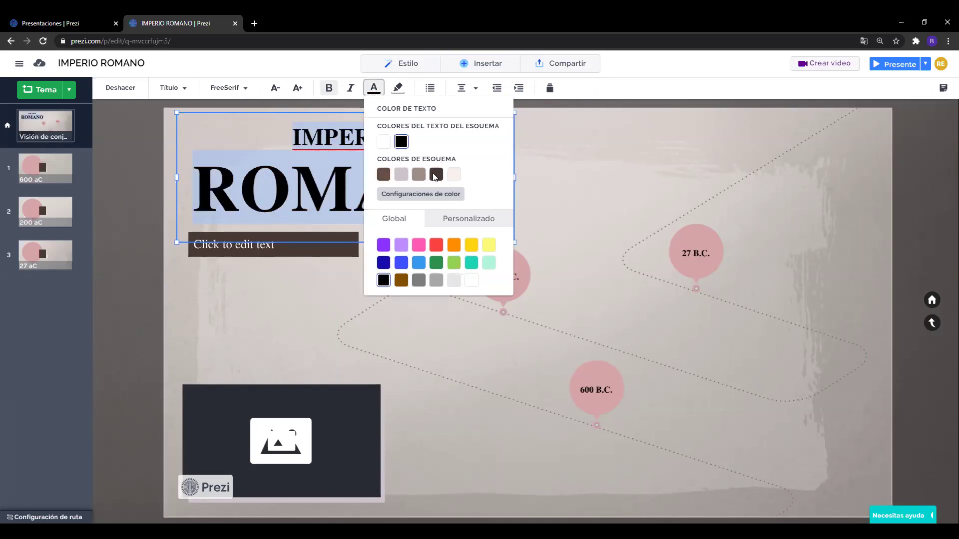
left_click(529, 172)
left_click(530, 172)
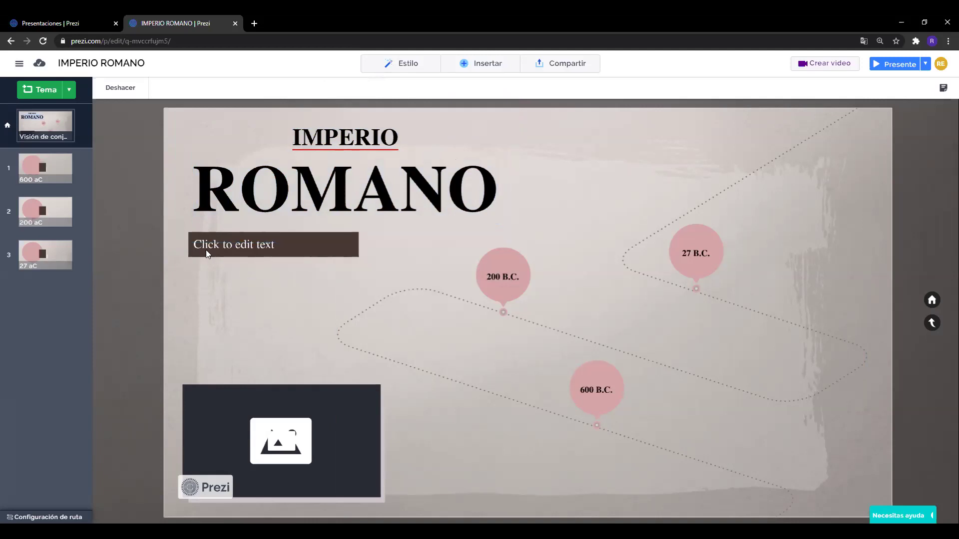
Enter ANTECEDENTES as the subtitle in the brown box below the title
left_click(253, 247)
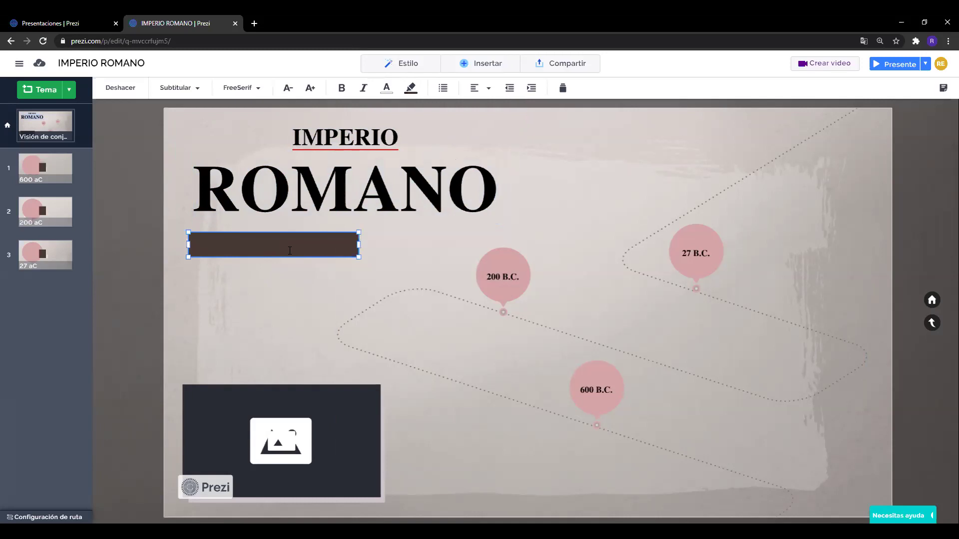
type("ANTECEDENTE")
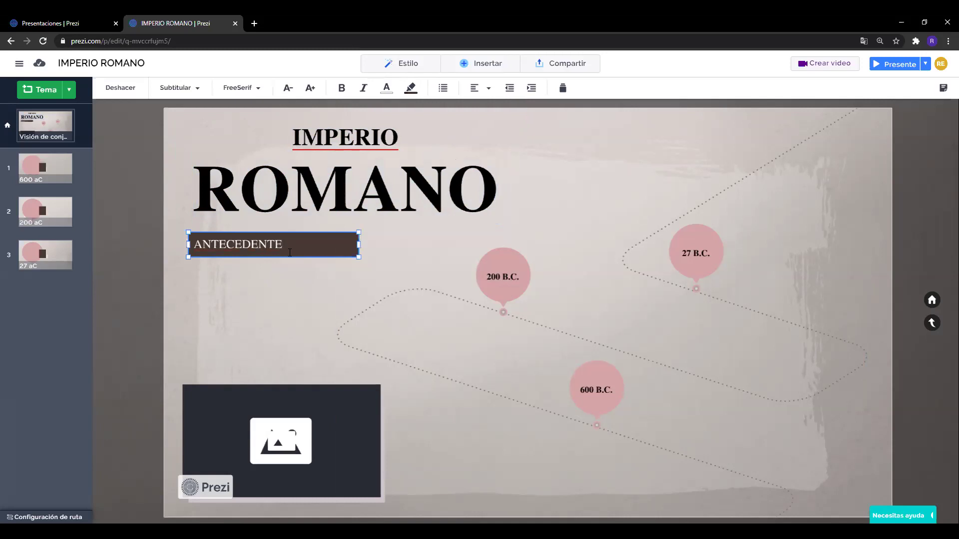
type("S")
left_click(322, 293)
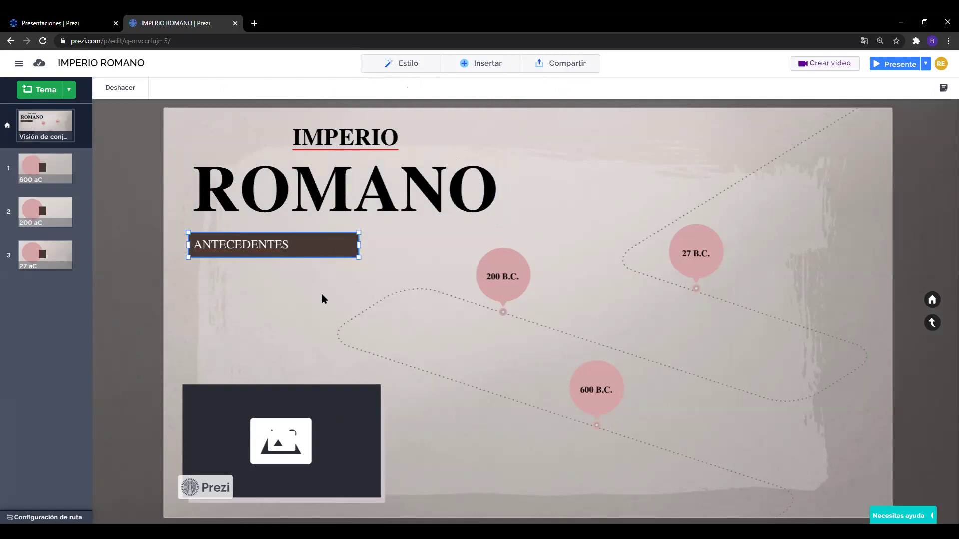
Replace the subtitle text in the brown box with HISTORIA
left_click(344, 188)
left_click(274, 250)
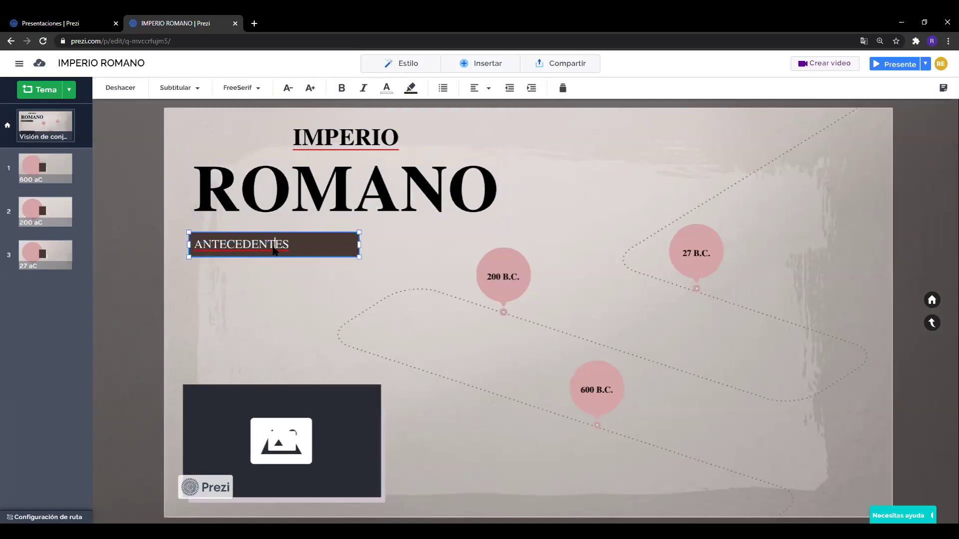
double_click(274, 250)
type("HISTORIA")
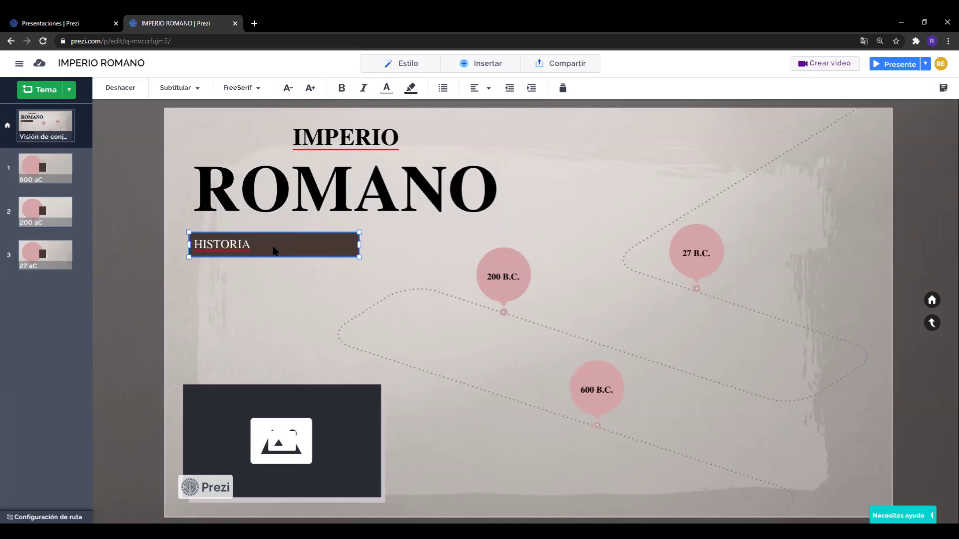
Complete the subtitle as HISTORIA DEL IMPERIO and left-align the IMPERIO ROMANO title
type(" DEL IMPERIO")
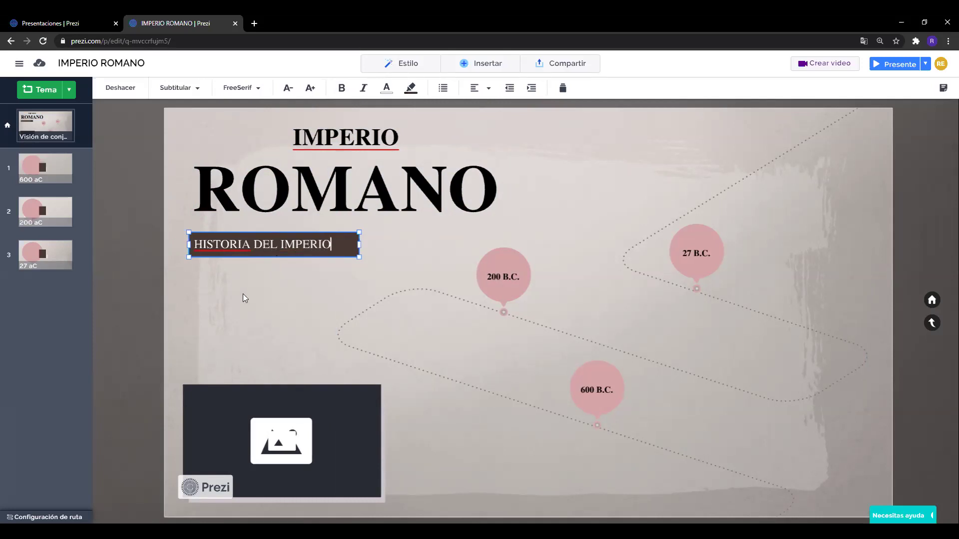
left_click(256, 269)
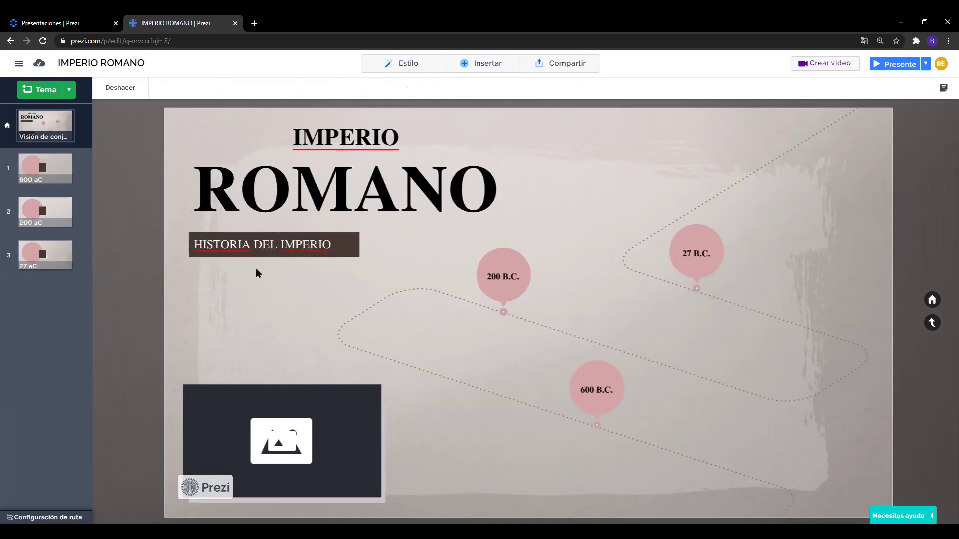
left_click(387, 181)
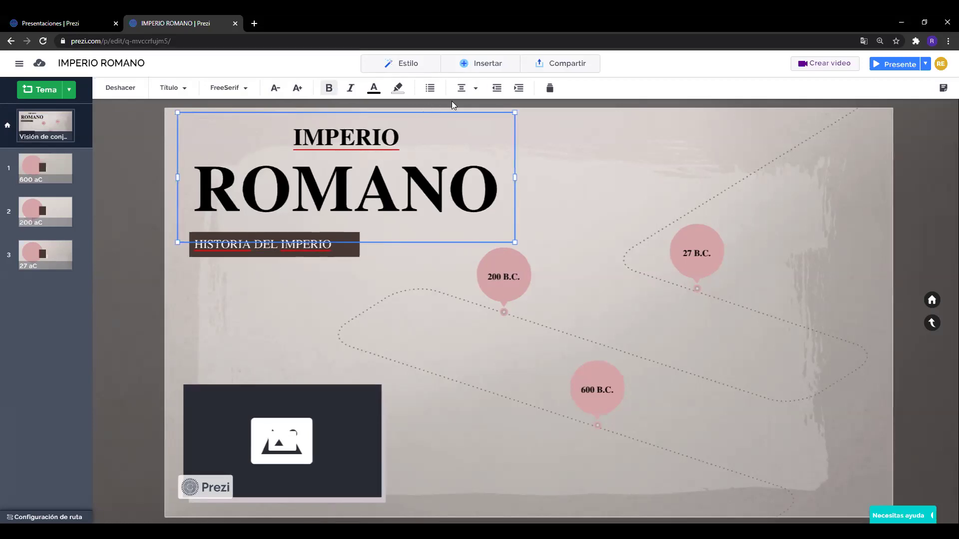
left_click(463, 88)
left_click(466, 106)
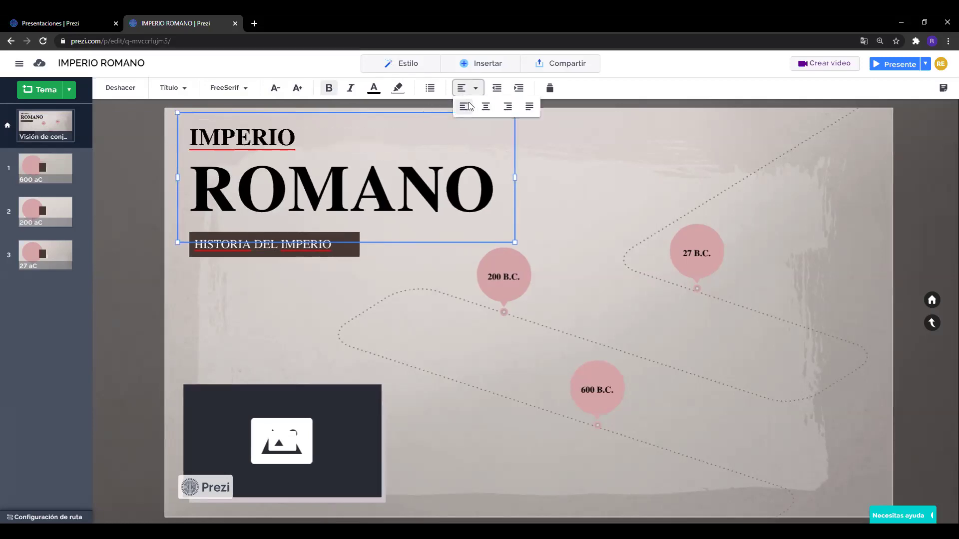
left_click(304, 273)
Check the spelling suggestions for the word HISTORIA in the subtitle without applying any, and deselect the subtitle
left_click(218, 246)
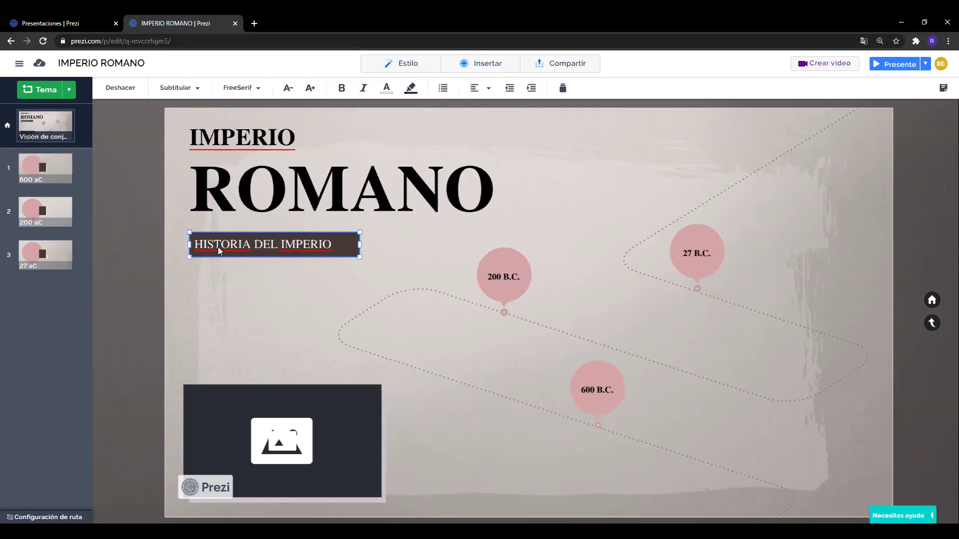
right_click(226, 244)
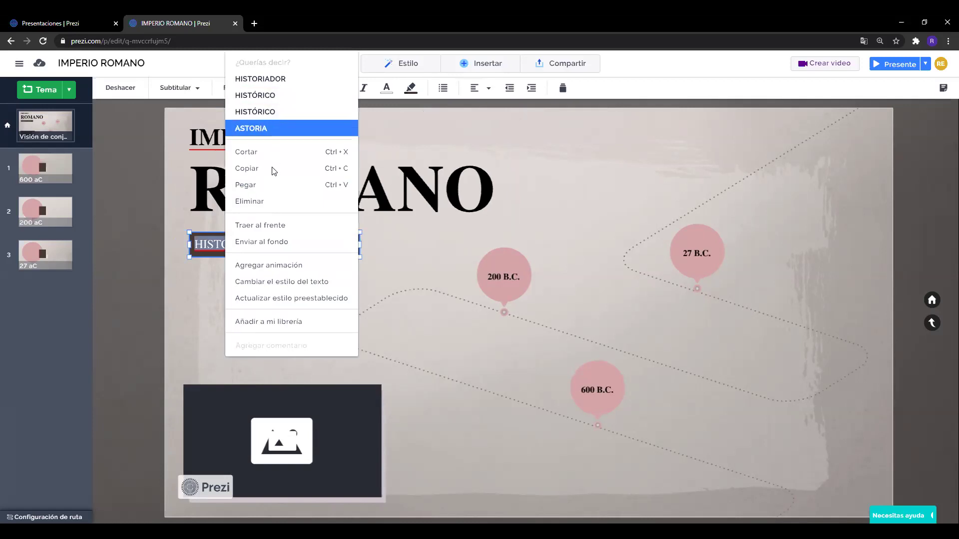
key("Escape")
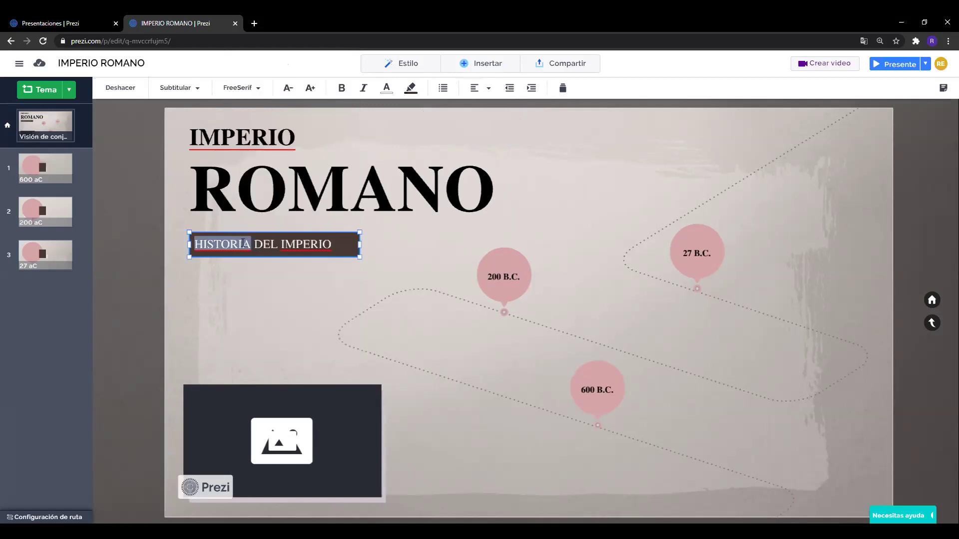
left_click(271, 244)
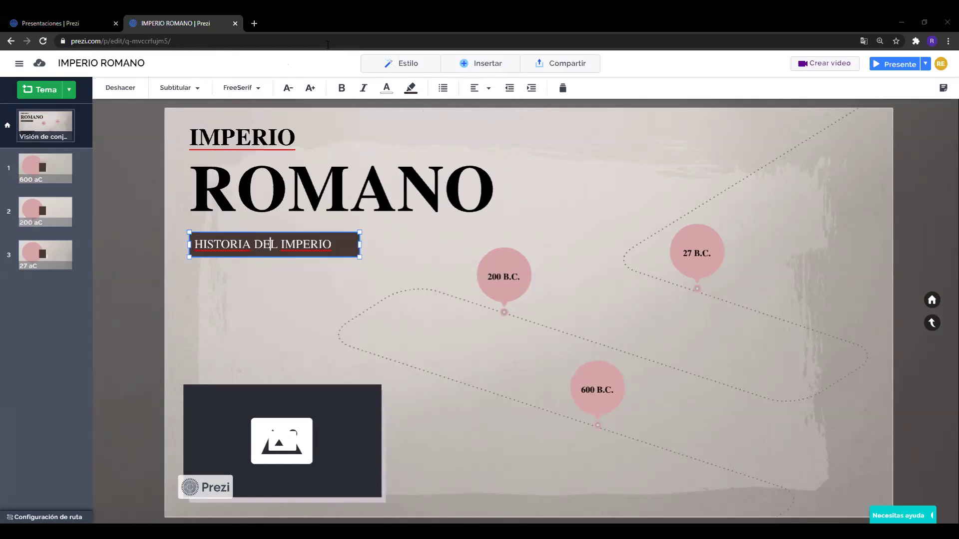
left_click(313, 294)
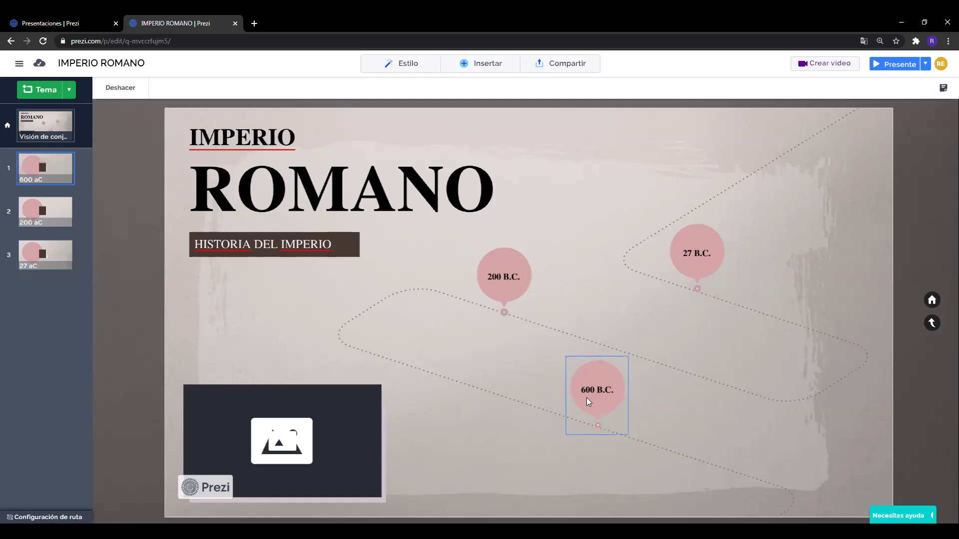
Replace the 600 B.C. label on the lowest pink marker with EMPERADORES
left_click(605, 396)
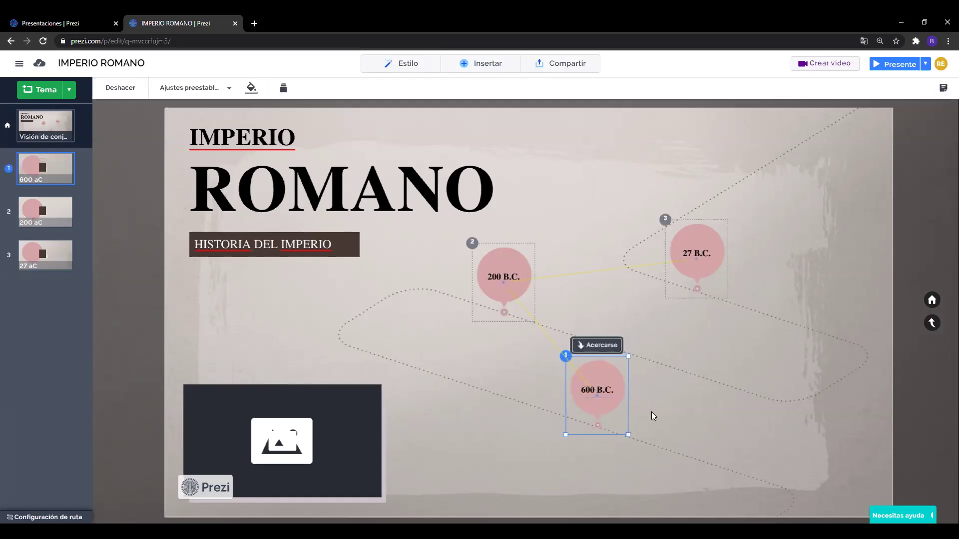
left_click(607, 391)
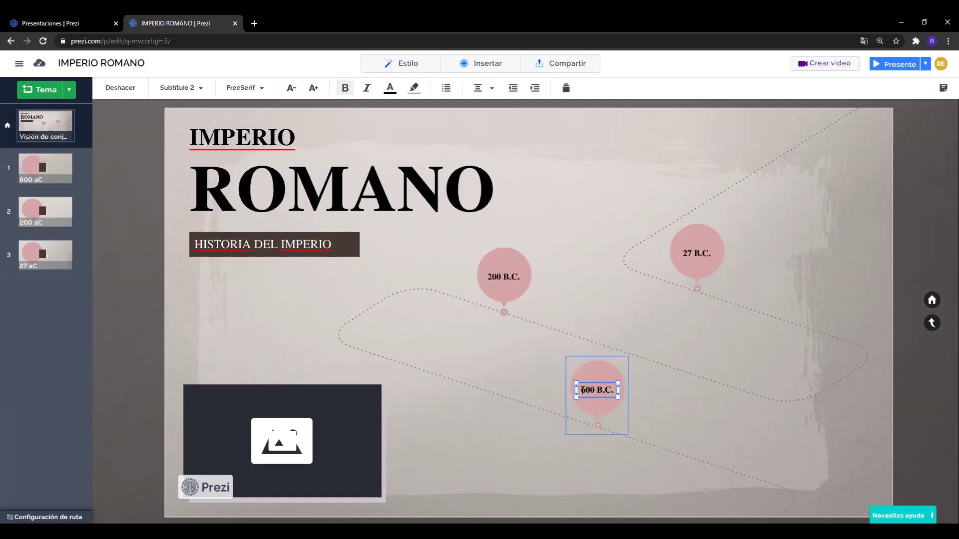
key("BackSpace")
type("EMPERA")
type("R")
key("BackSpace")
key("BackSpace")
key("BackSpace")
type("RADORES")
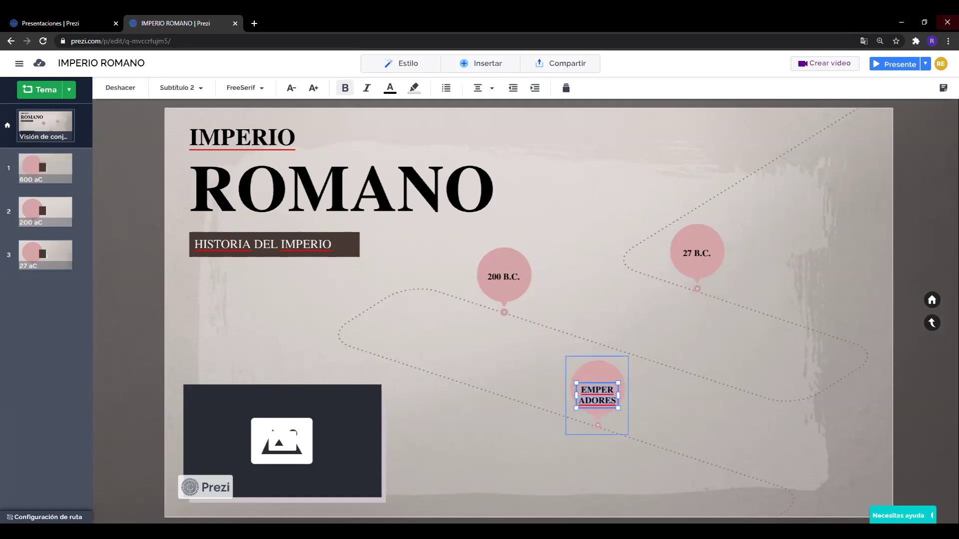
Reduce the text size of the EMPERADORES label until the word fits on one line
left_click(292, 92)
left_click(291, 92)
left_click(292, 92)
left_click(291, 92)
left_click(291, 92)
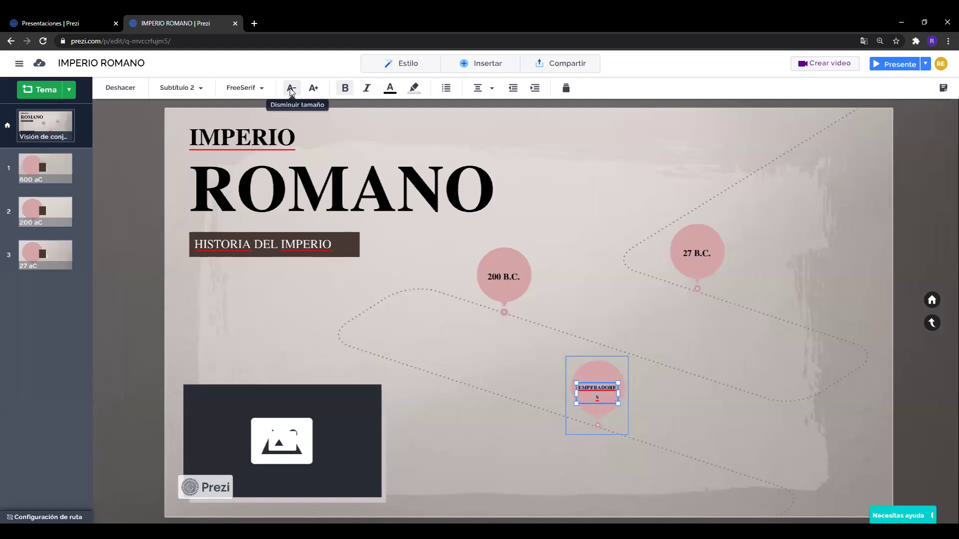
left_click(292, 92)
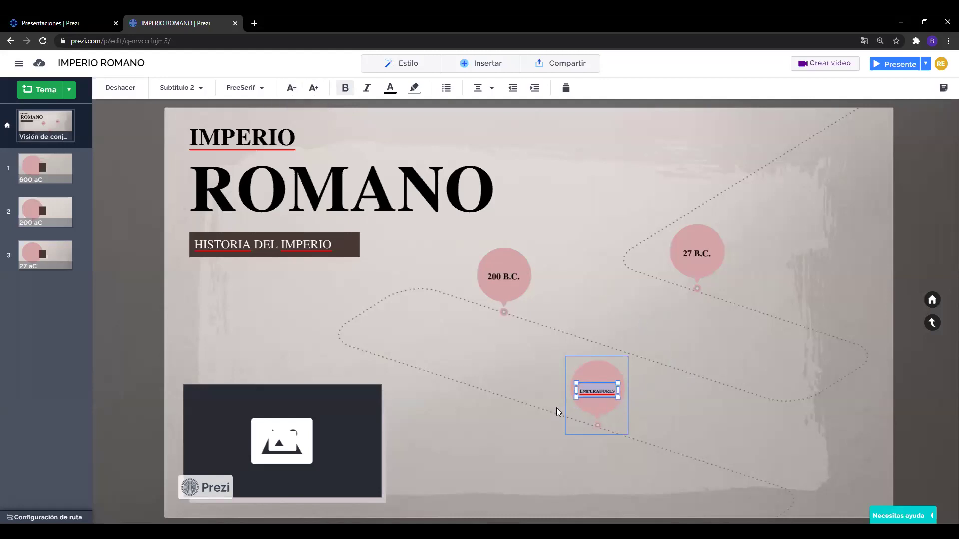
Enlarge the EMPERADORES text again and widen its text box so the word fits on one line
left_click_drag(577, 390, 626, 392)
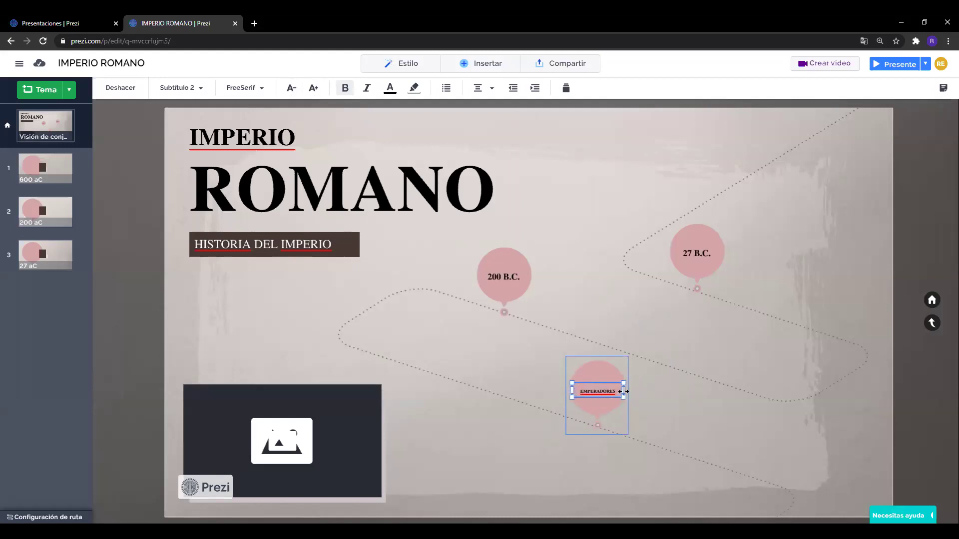
left_click(321, 89)
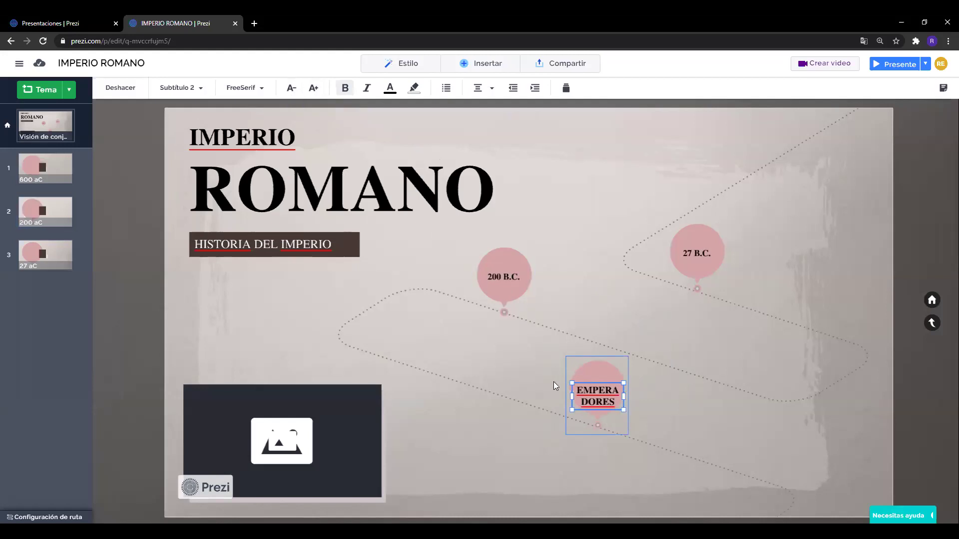
mouse_move(571, 397)
left_mouse_down()
mouse_move(537, 398)
mouse_move(594, 398)
mouse_move(586, 398)
left_mouse_up()
left_click(668, 412)
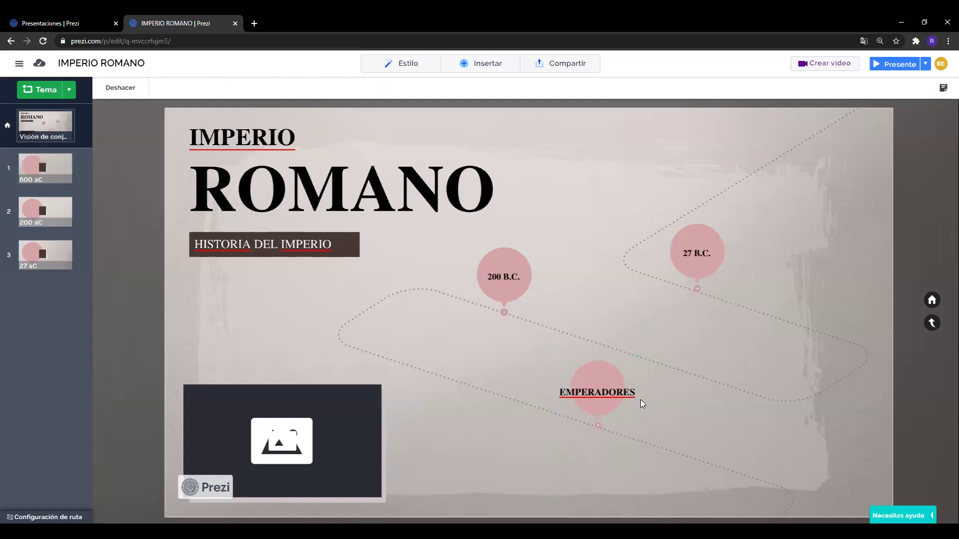
View the contents of the 600 aC and 200 aC topics, returning to the overview after each
left_click(54, 165)
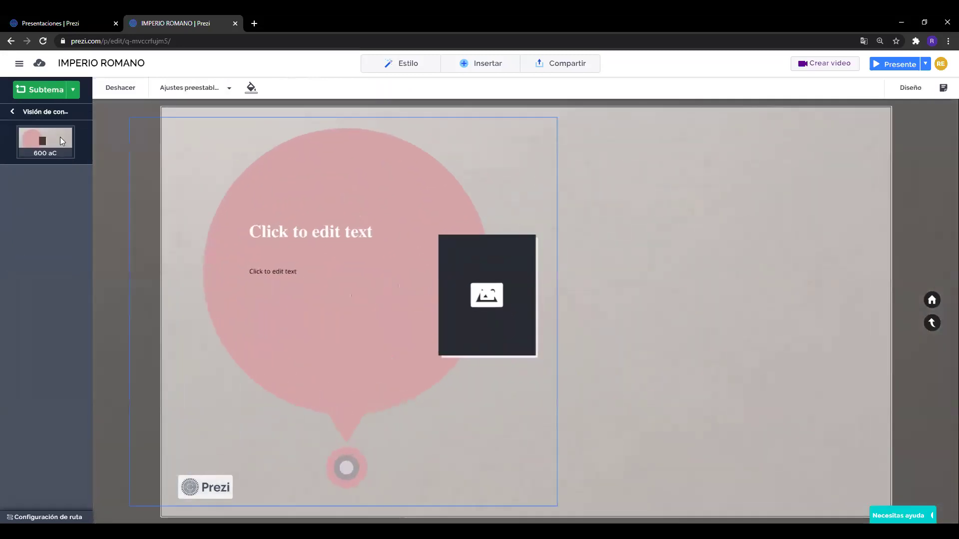
left_click(42, 112)
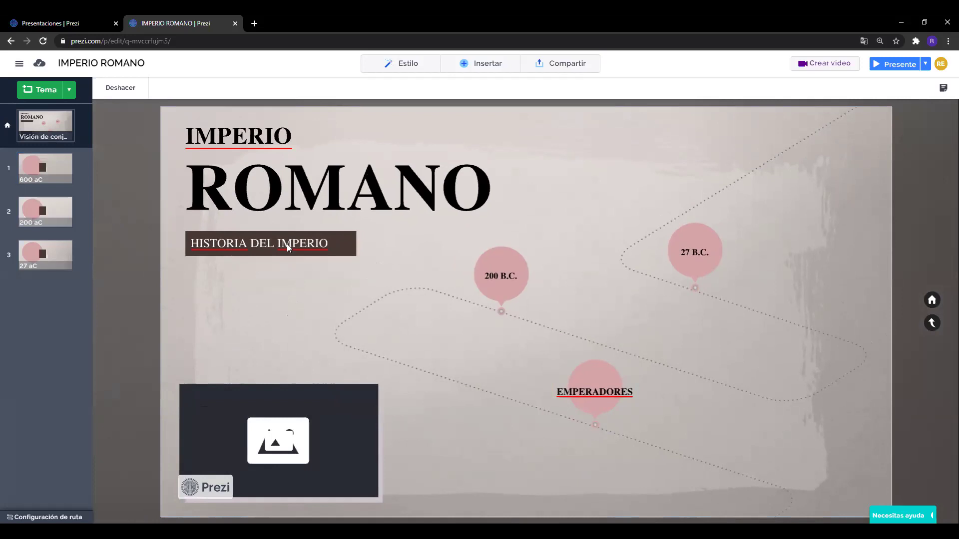
left_click(502, 278)
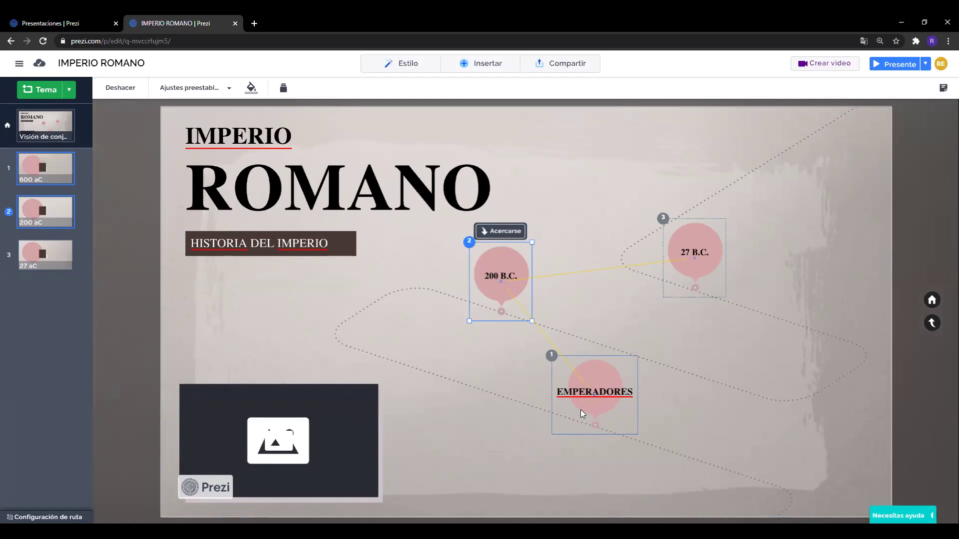
left_click(461, 415)
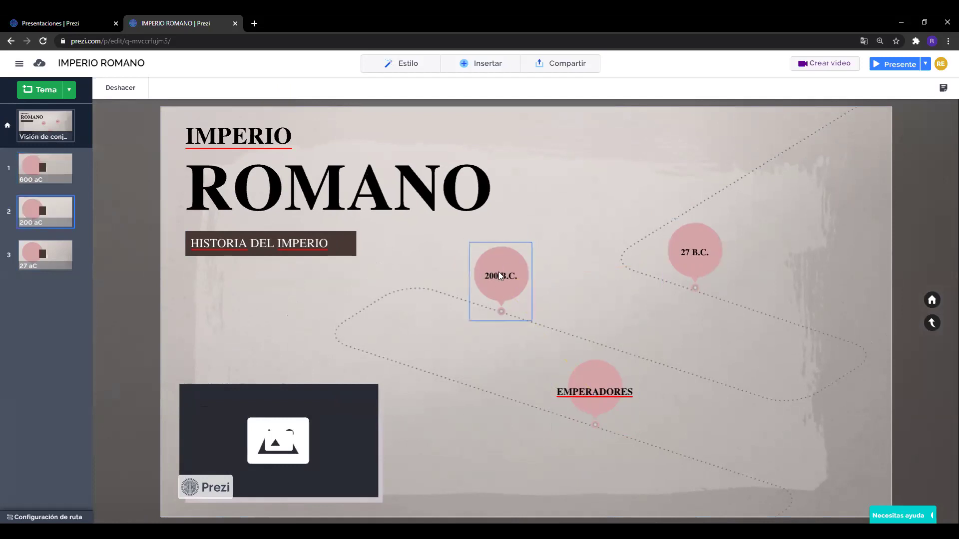
double_click(498, 275)
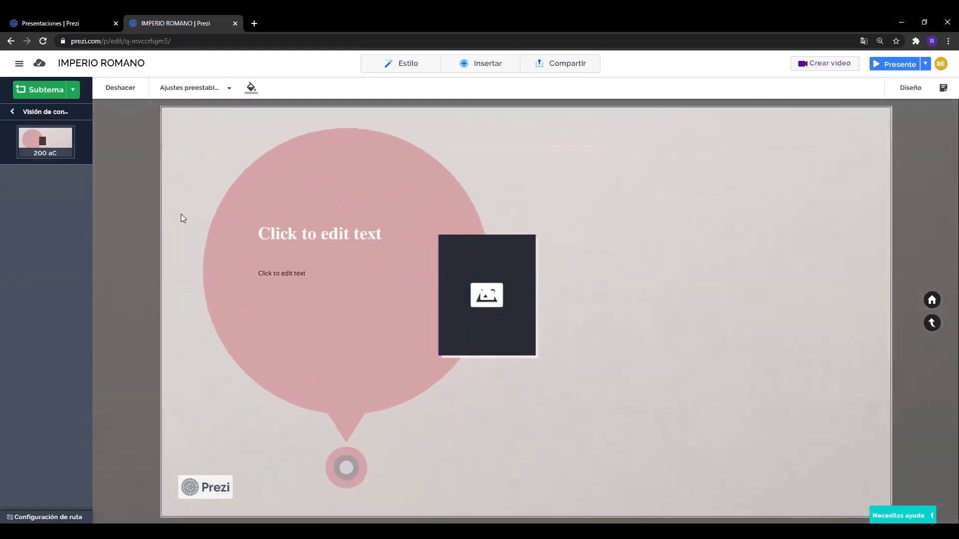
left_click(20, 112)
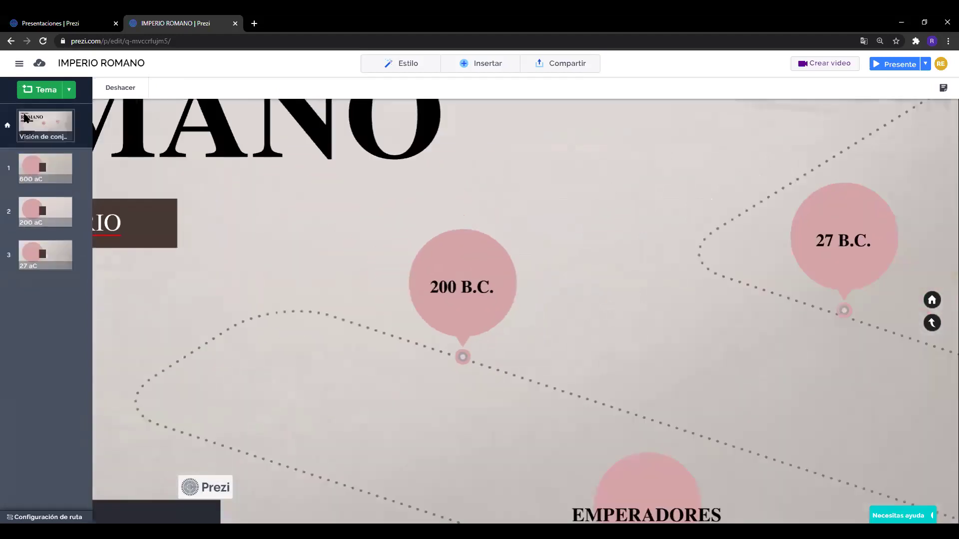
Replace the 200 B.C. marker label with COLISEO and widen its text box to fit the word on one line
left_click(499, 278)
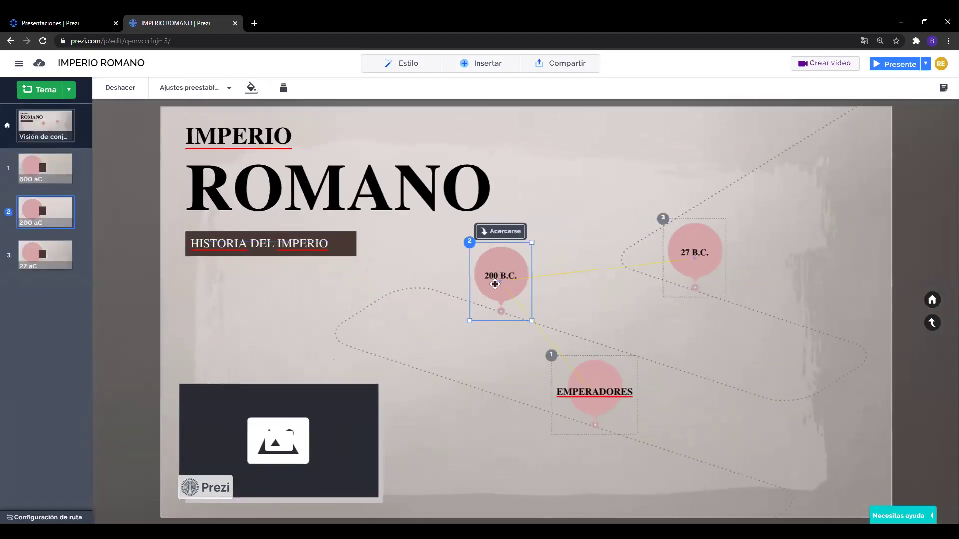
left_click(485, 276)
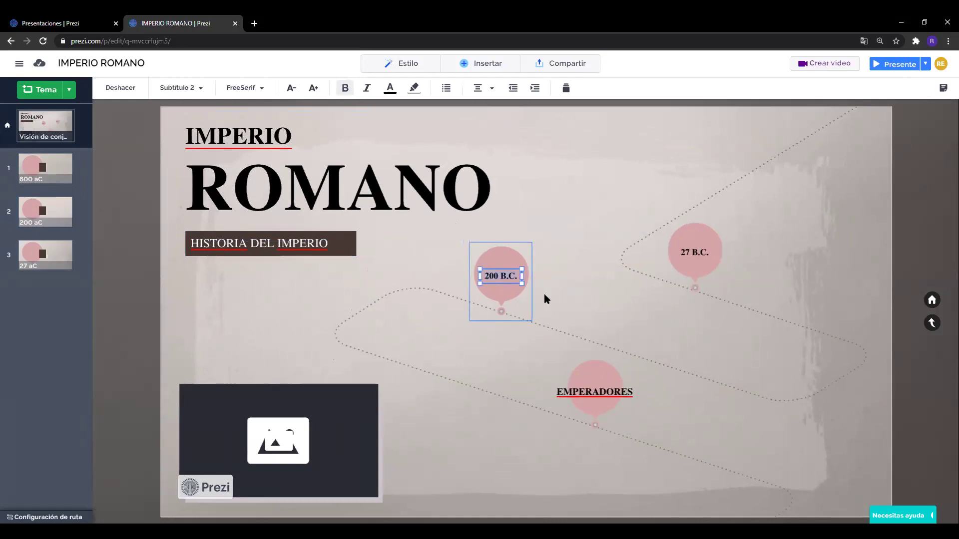
key("BackSpace")
type("COLISEO")
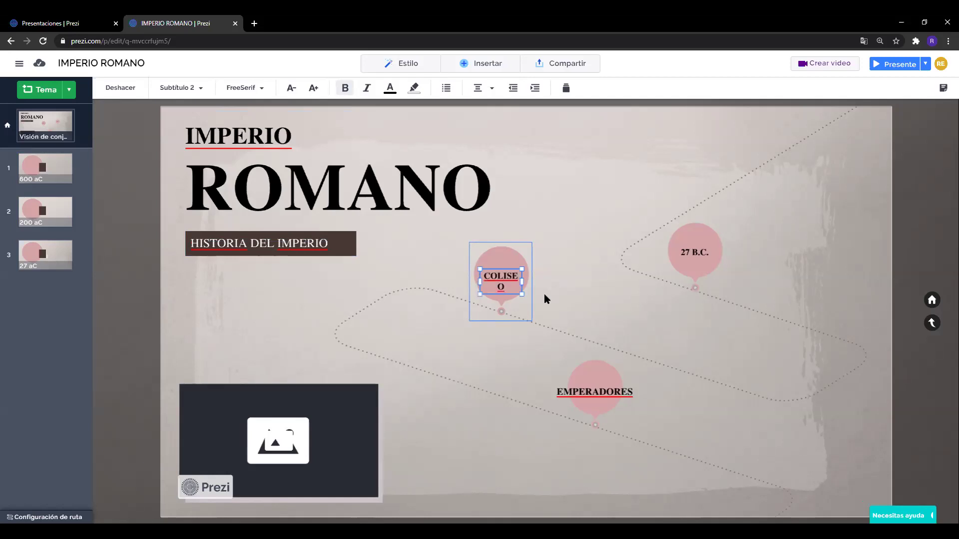
left_click_drag(480, 281, 527, 276)
left_click(633, 300)
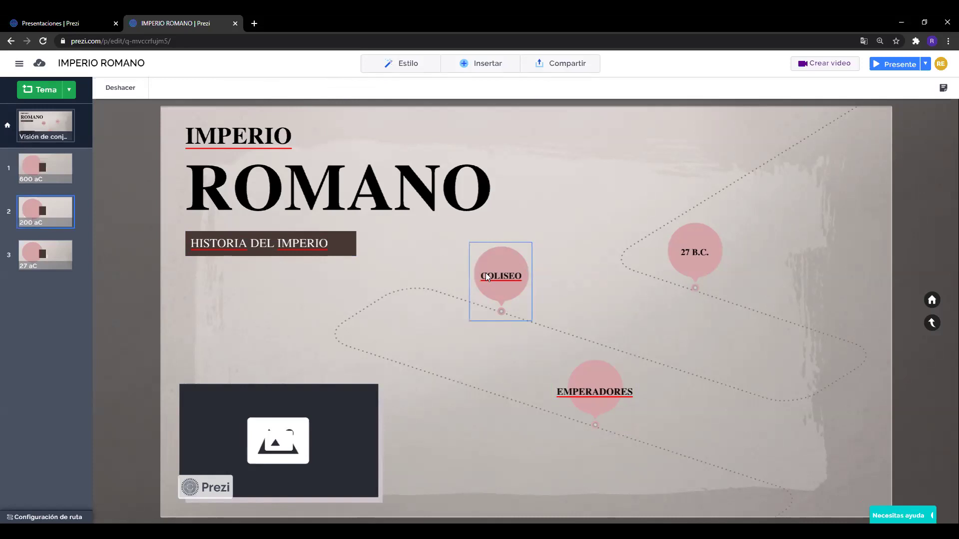
Replace the 27 B.C. marker label with CONGRESO and widen its text box to fit the word on one line
left_click(691, 251)
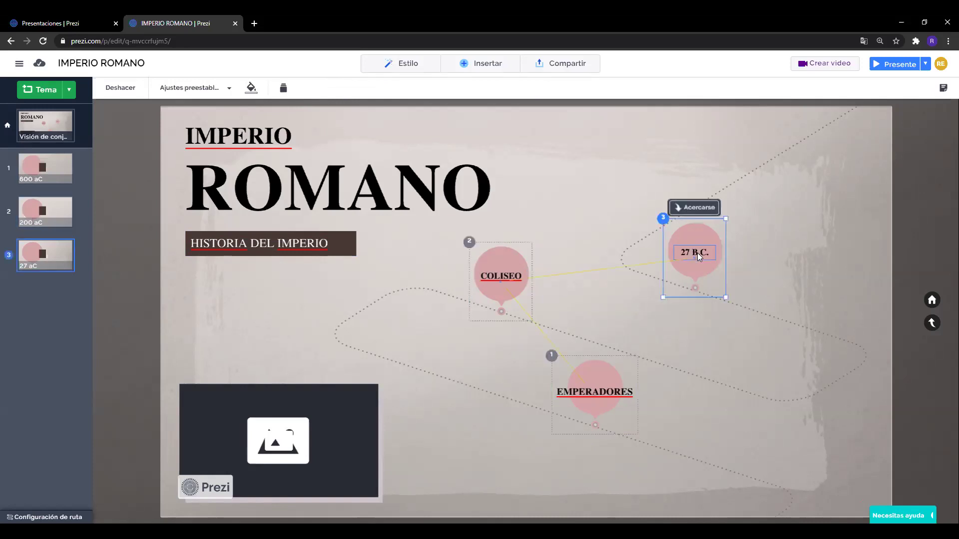
left_click(697, 253)
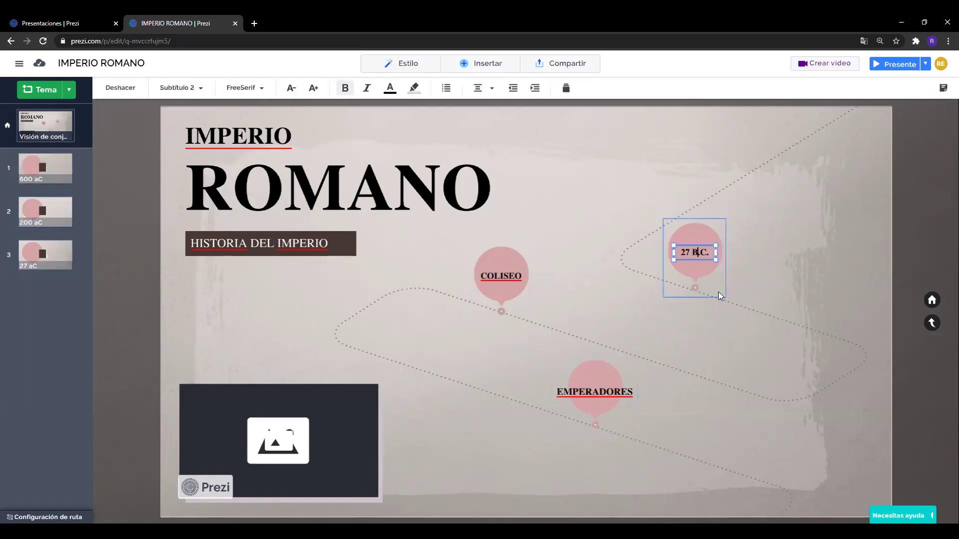
key("Home")
key("shift+End")
type("XONGRE")
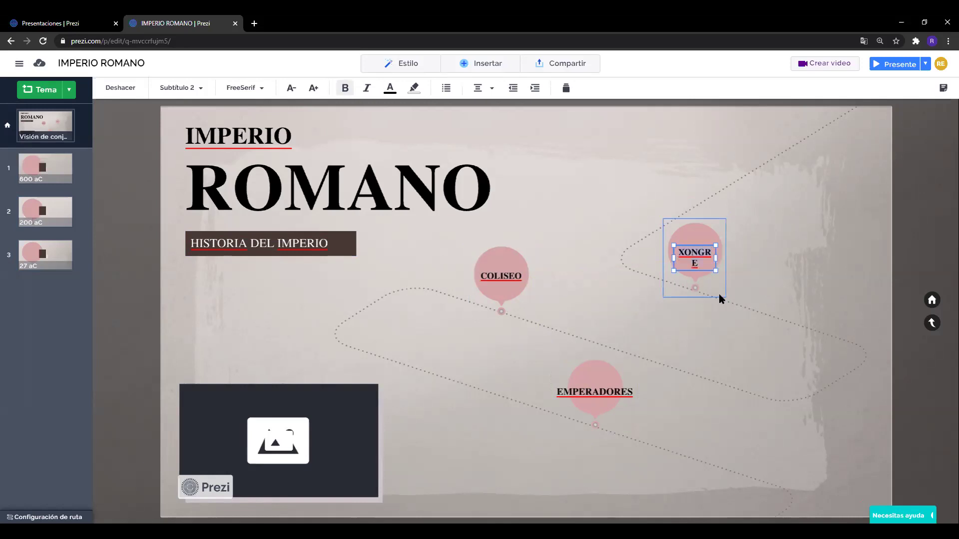
key("ctrl+a")
type("CON")
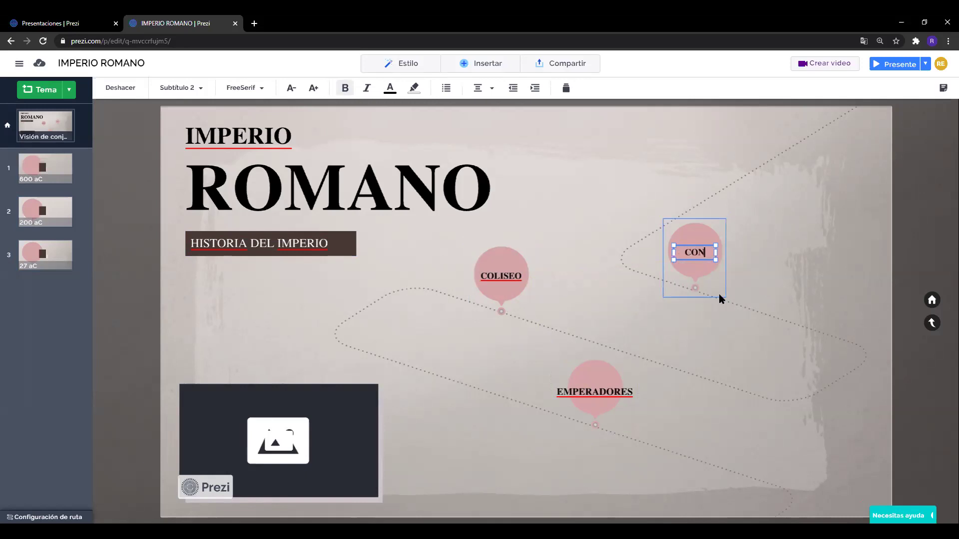
type("GRESO")
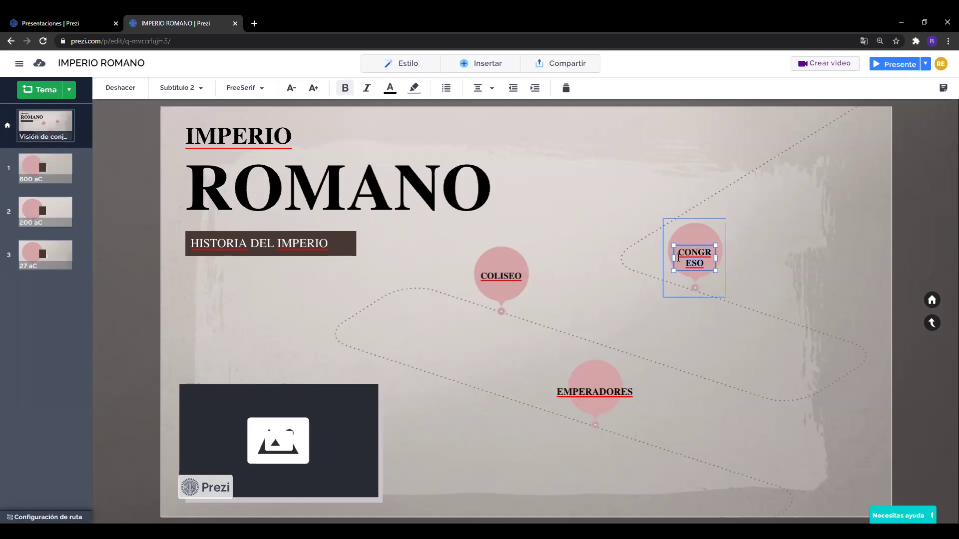
left_click_drag(673, 257, 723, 259)
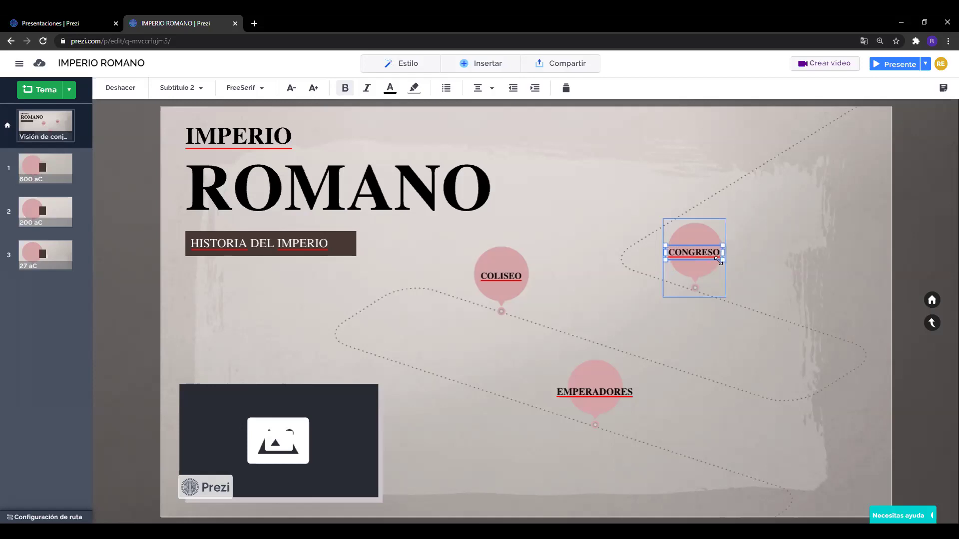
left_click(797, 260)
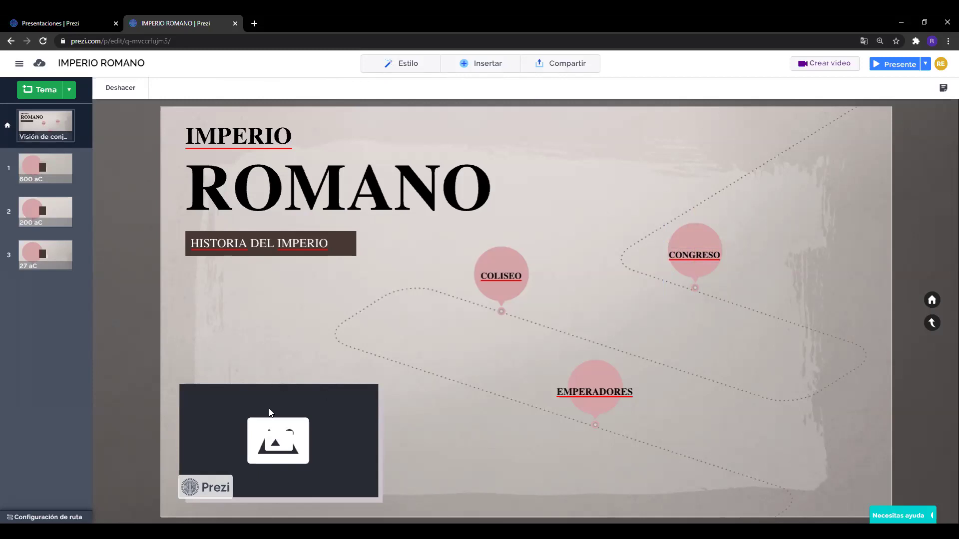
Select the placeholder image on the overview and open its image replacement options
left_click(303, 442)
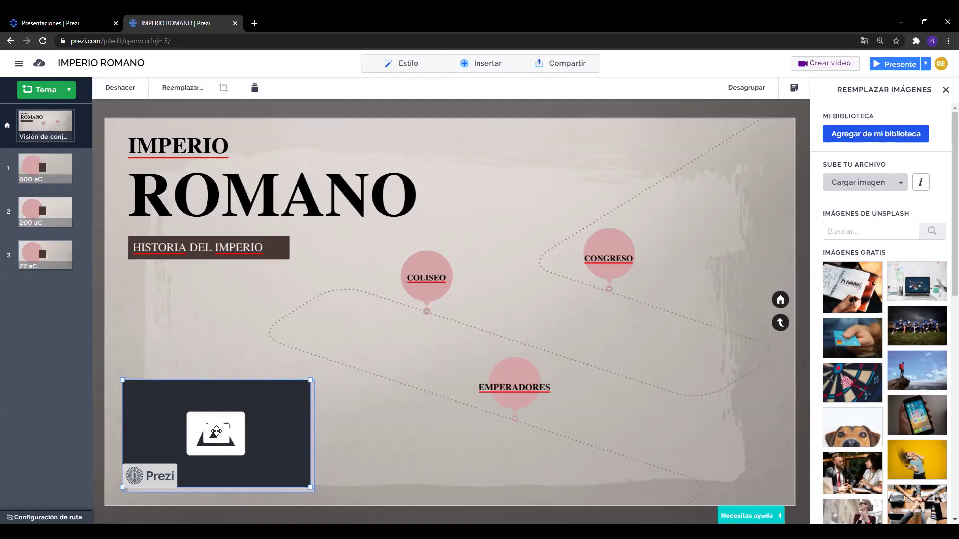
left_click(492, 68)
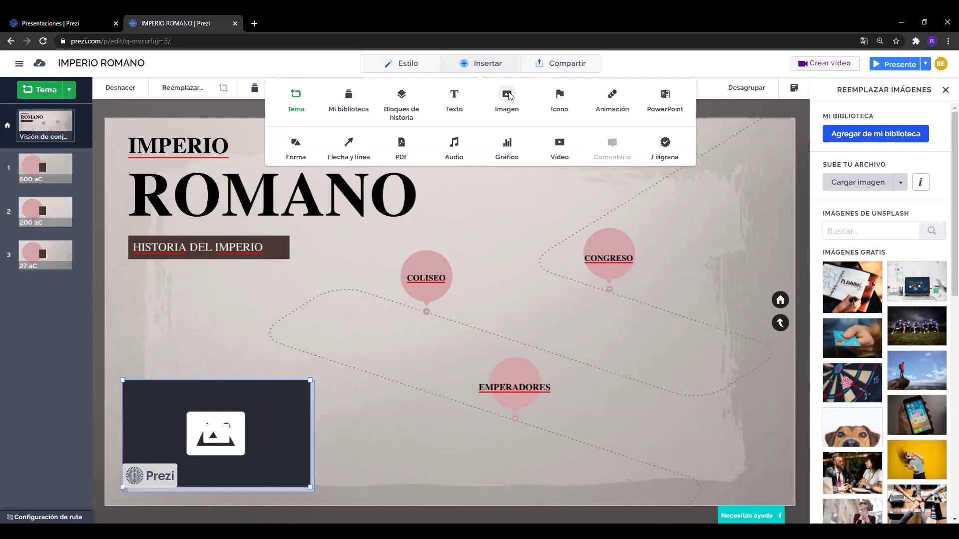
left_click(208, 302)
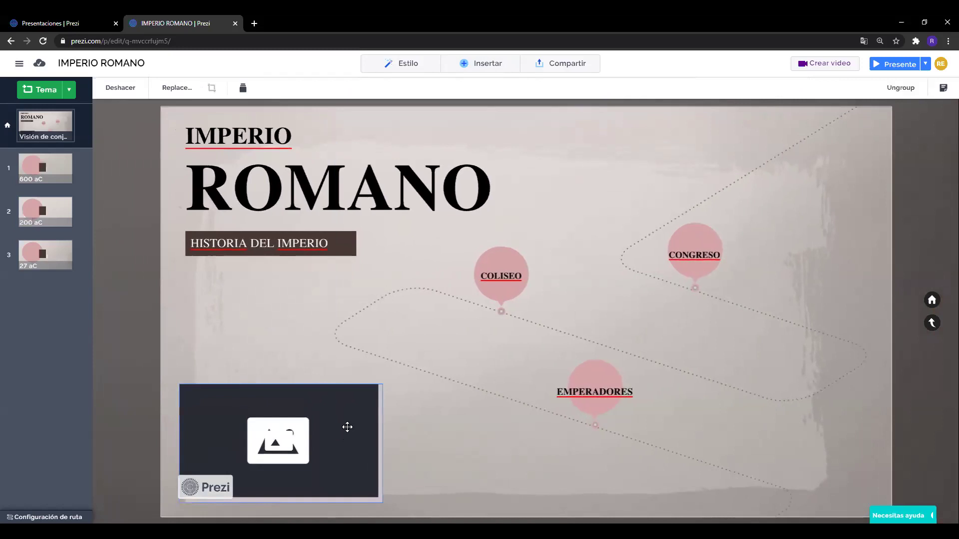
left_click(348, 427)
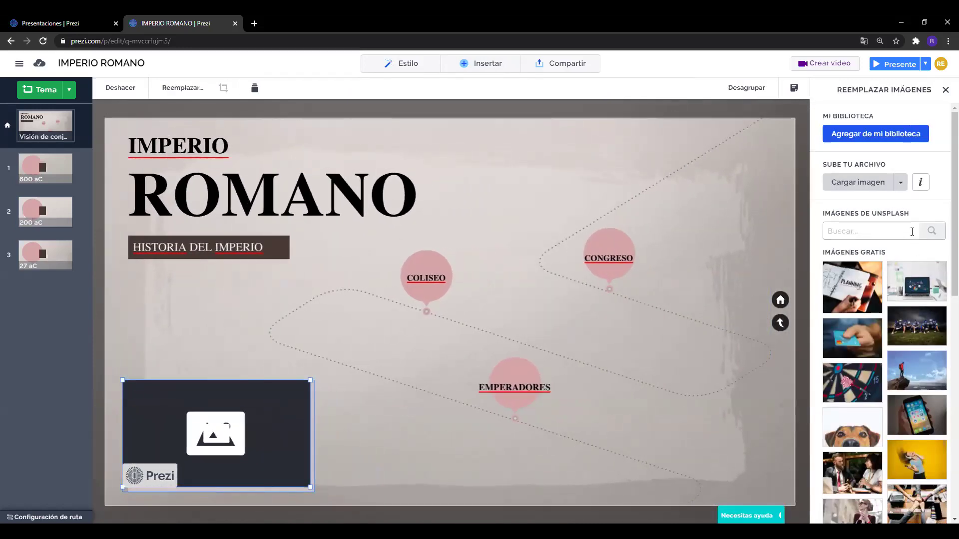
Try to search the Unsplash images for COLISEO ROMANO, dismiss the upgrade offer and clear the search
left_click(902, 183)
left_click(845, 236)
type("COLISEO ROM,")
key("BackSpace")
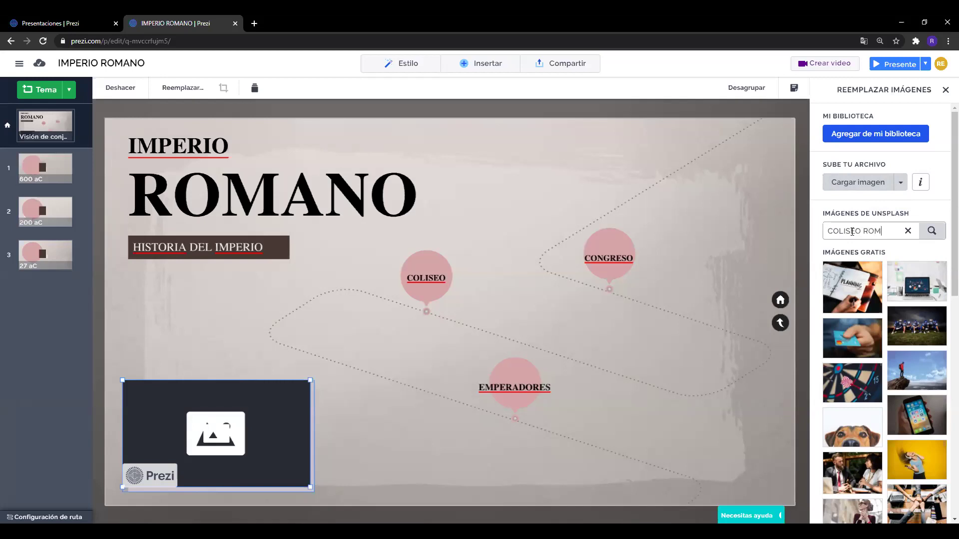
type("ANO")
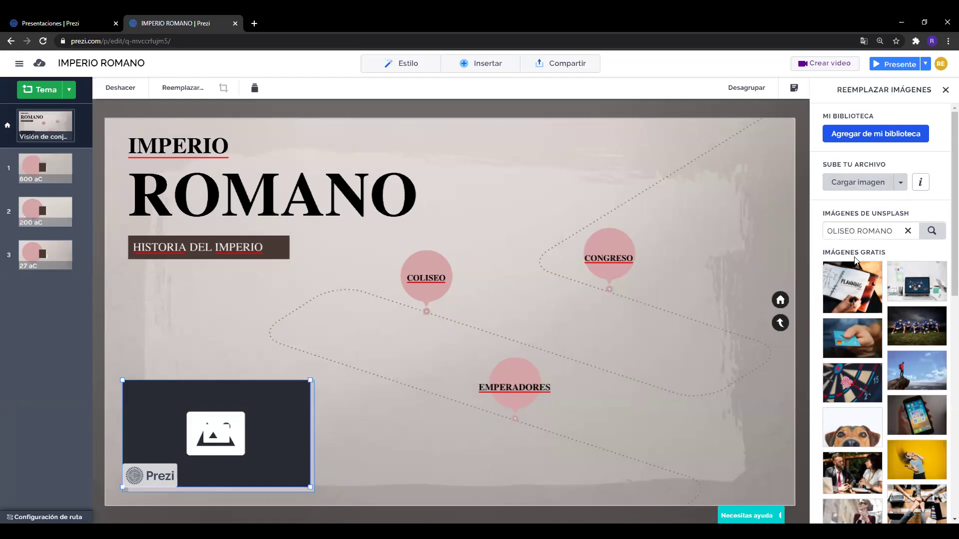
left_click(930, 235)
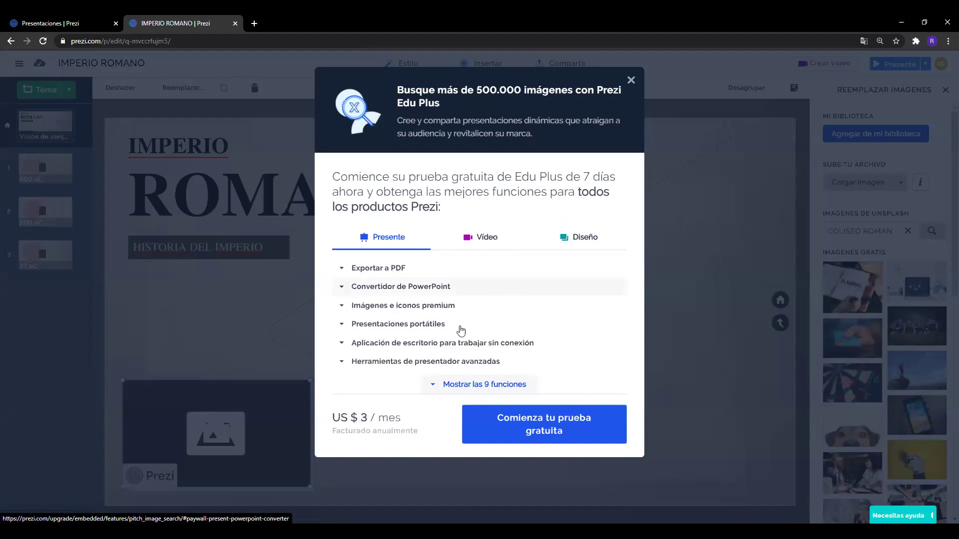
left_click(631, 84)
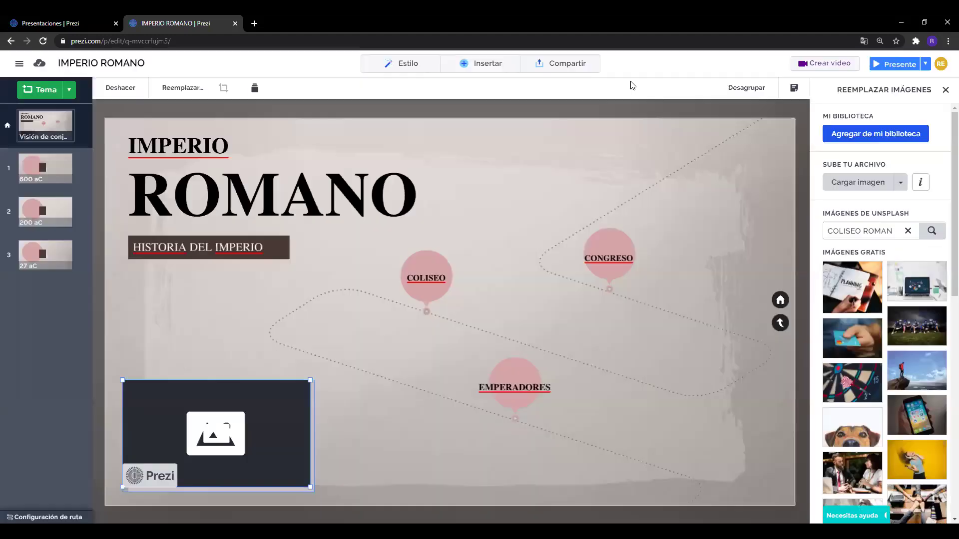
left_click(908, 231)
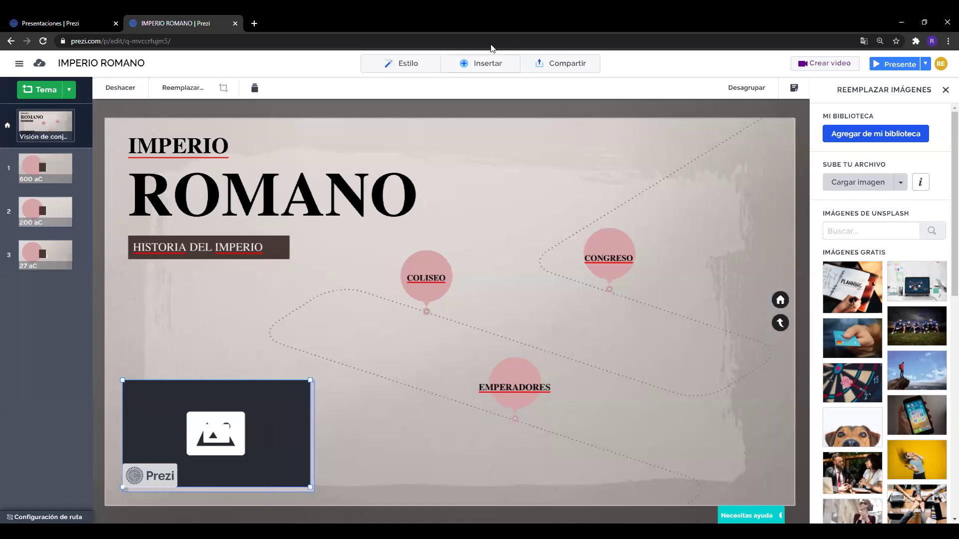
Switch to Google Images and search for "coliseo romano"
left_click(254, 23)
key("ctrl+w")
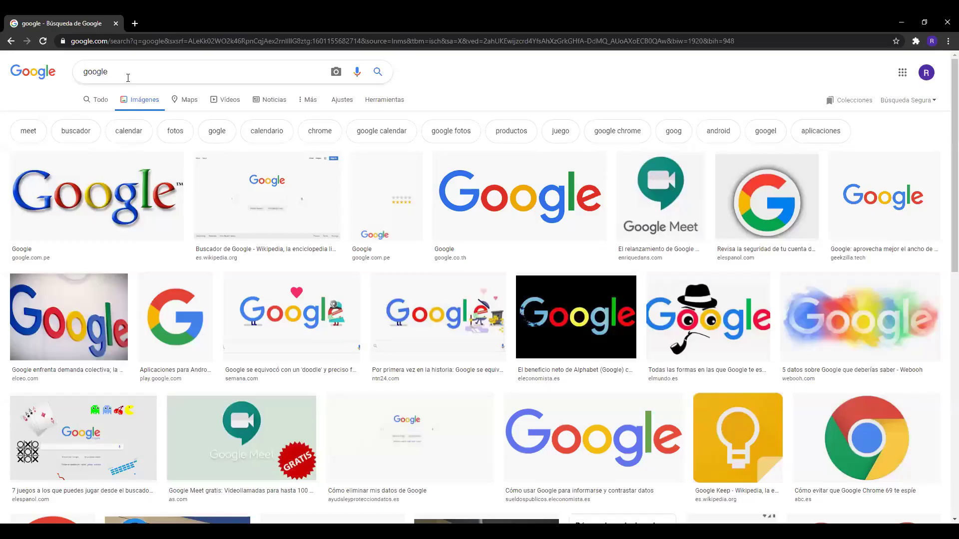
type("cycl")
key("BackSpace")
key("BackSpace")
key("BackSpace")
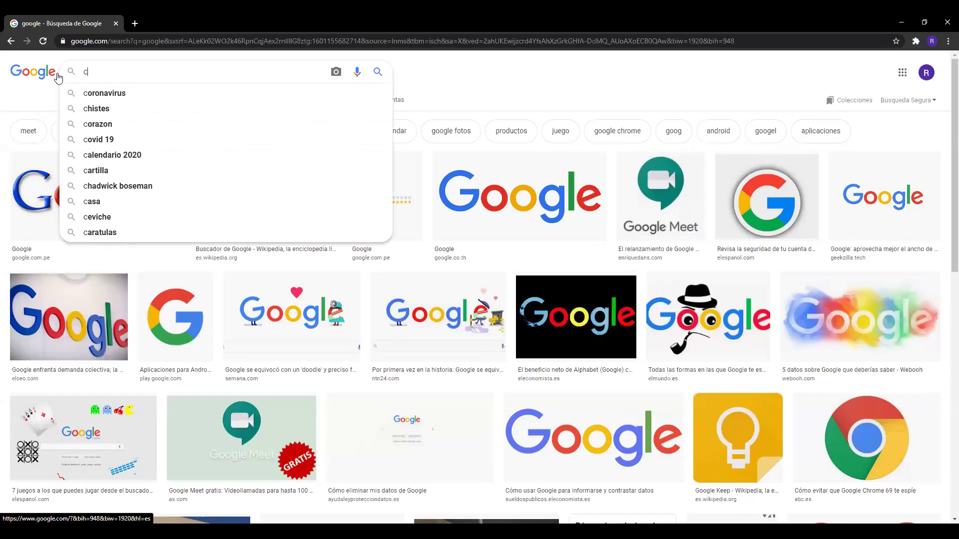
type("oliseo romano")
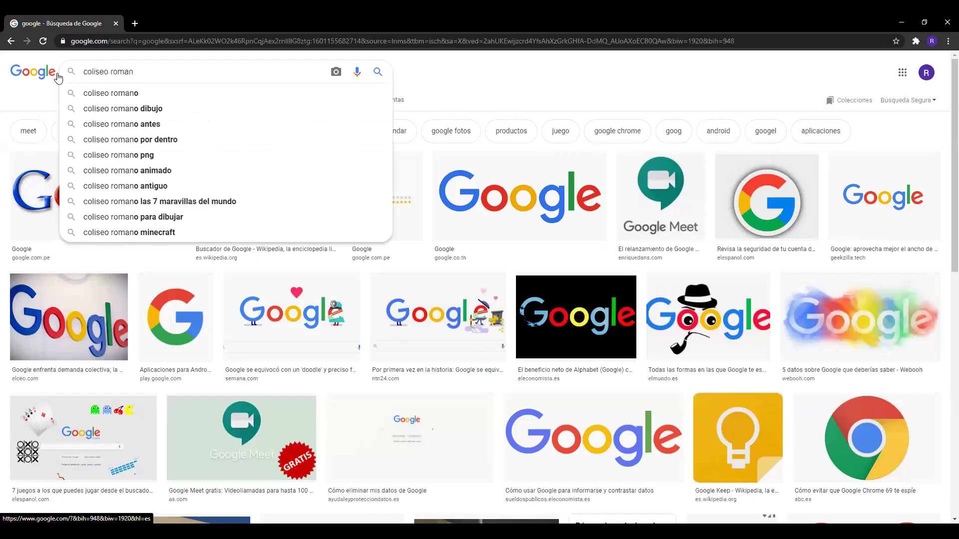
key("Return")
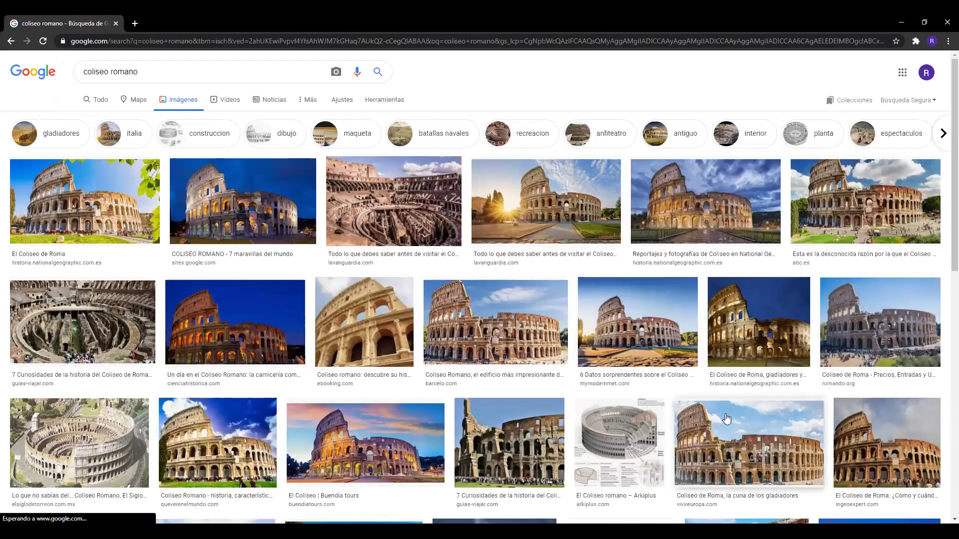
Save the National Geographic picture of the Colosseum under a cloudy evening sky to the Documentos folder as coliseo-romano
left_click(726, 222)
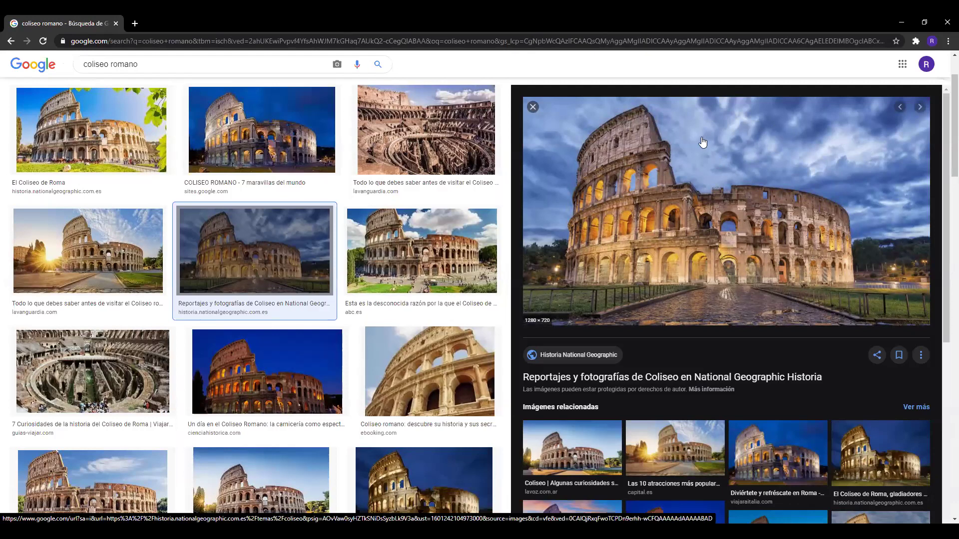
right_click(688, 170)
left_click(716, 258)
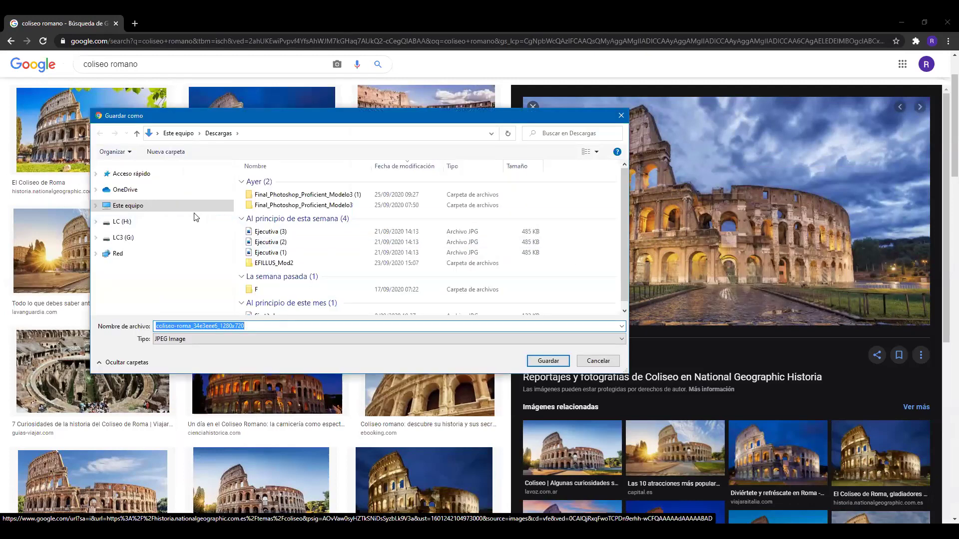
left_click(200, 208)
double_click(403, 191)
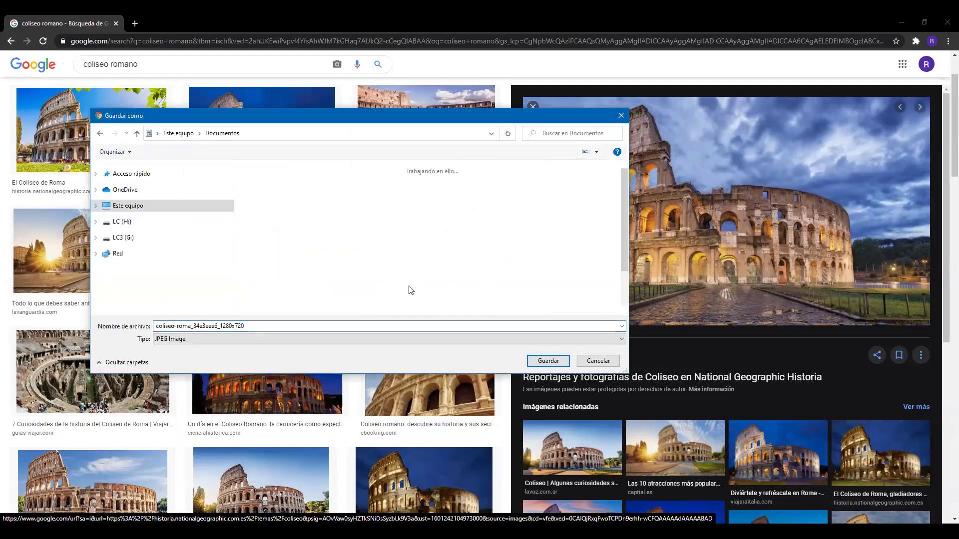
left_click(419, 326)
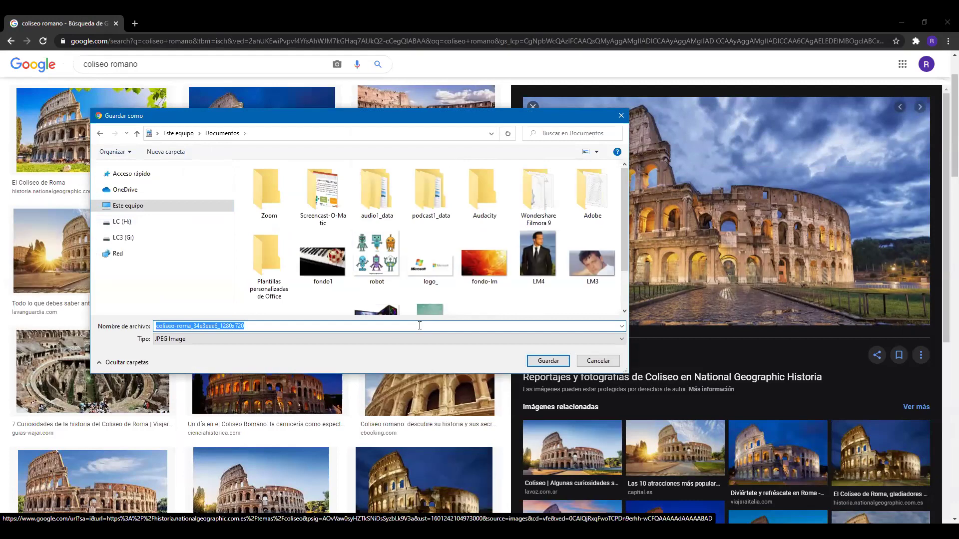
type("coliseo-romano")
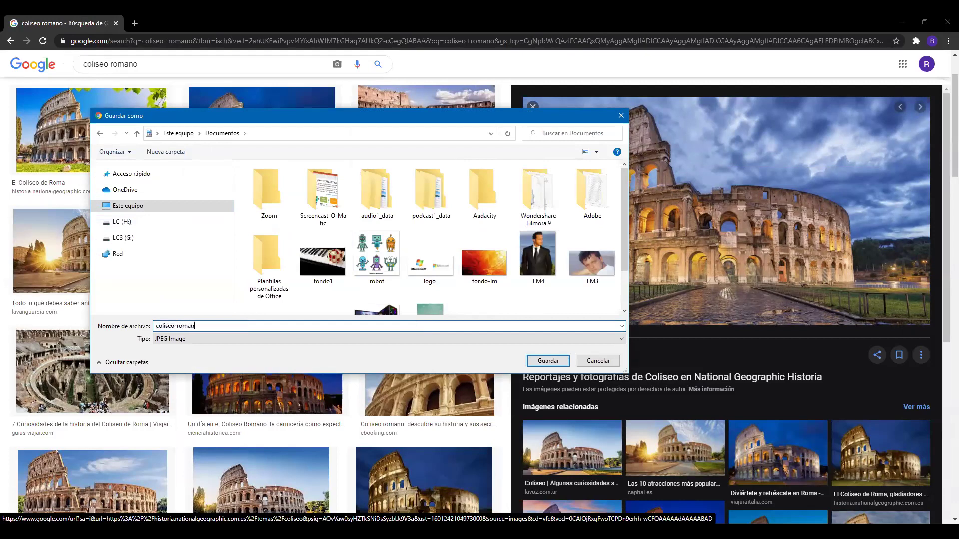
left_click(535, 363)
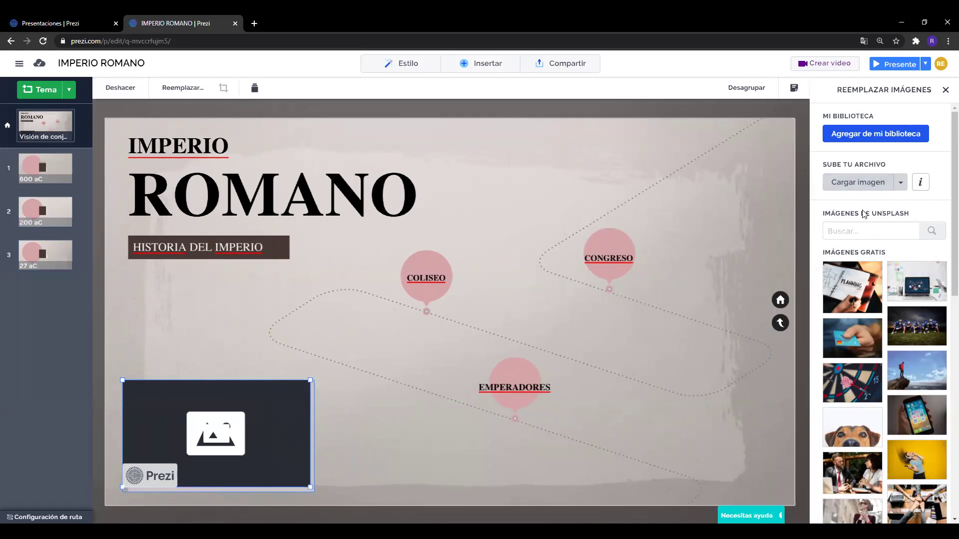
Return to the Prezi presentation and replace the overview's placeholder image with coliseo-romano from the computer's Documentos folder
left_click(901, 183)
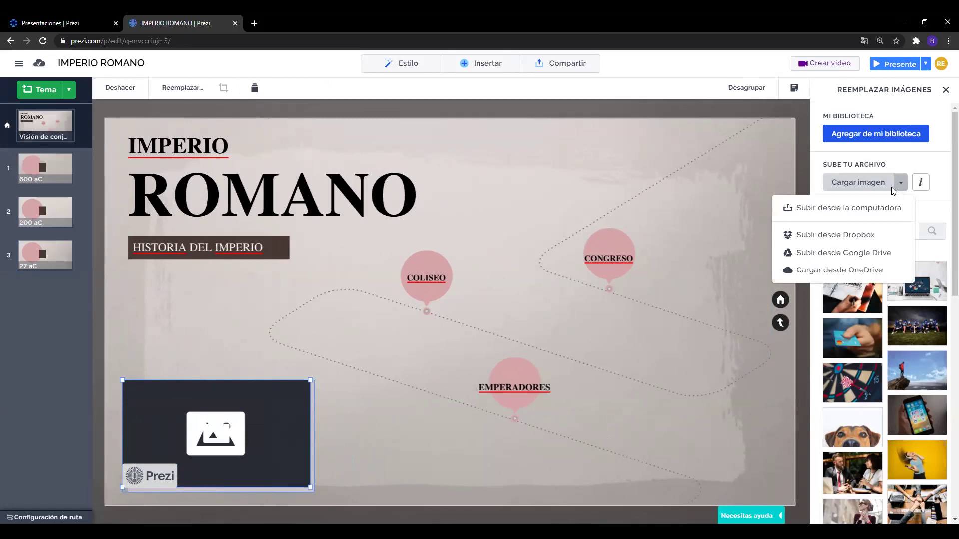
left_click(839, 209)
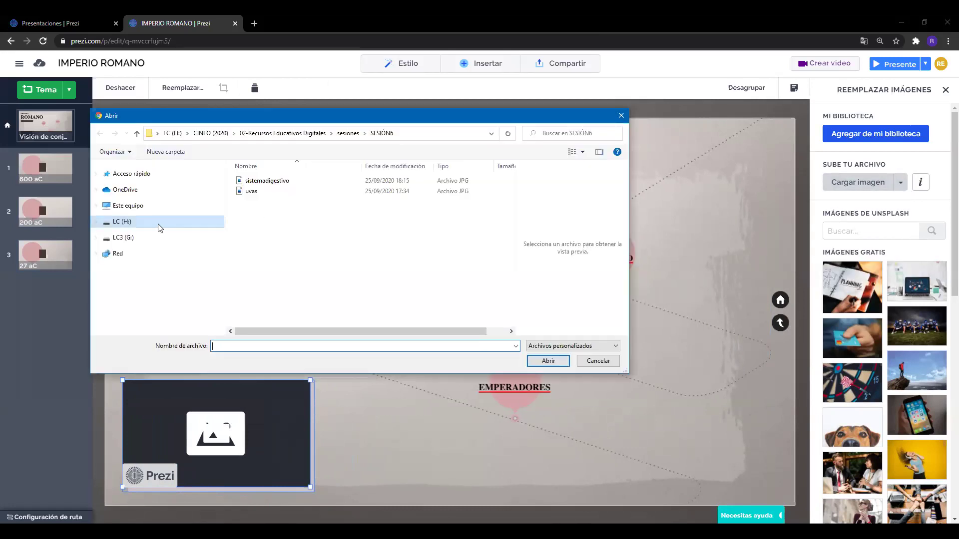
left_click(156, 207)
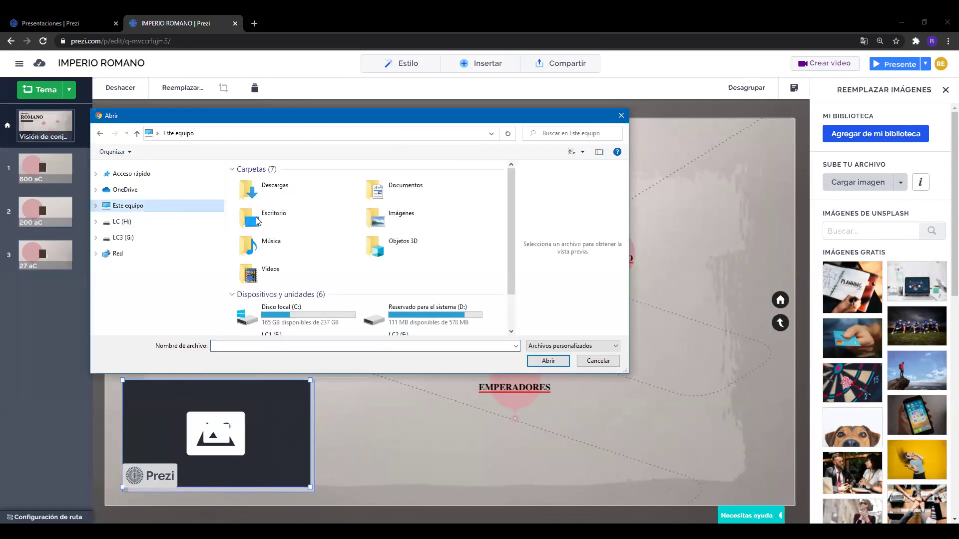
double_click(396, 200)
left_click(407, 260)
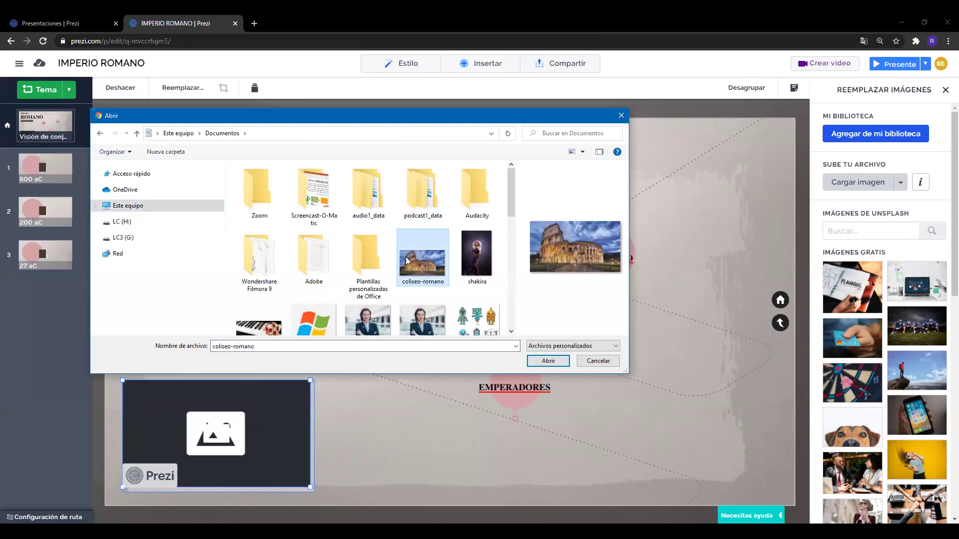
left_click(535, 363)
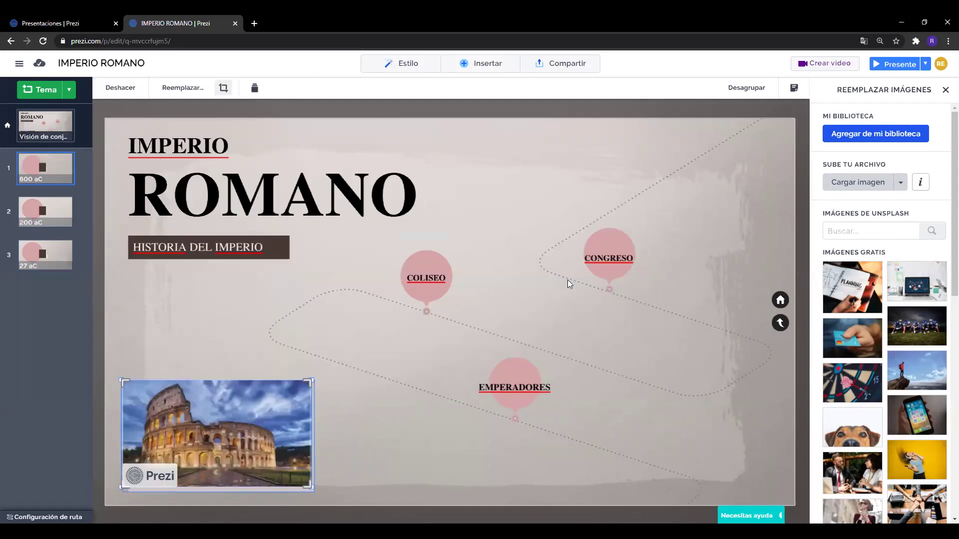
left_click(946, 90)
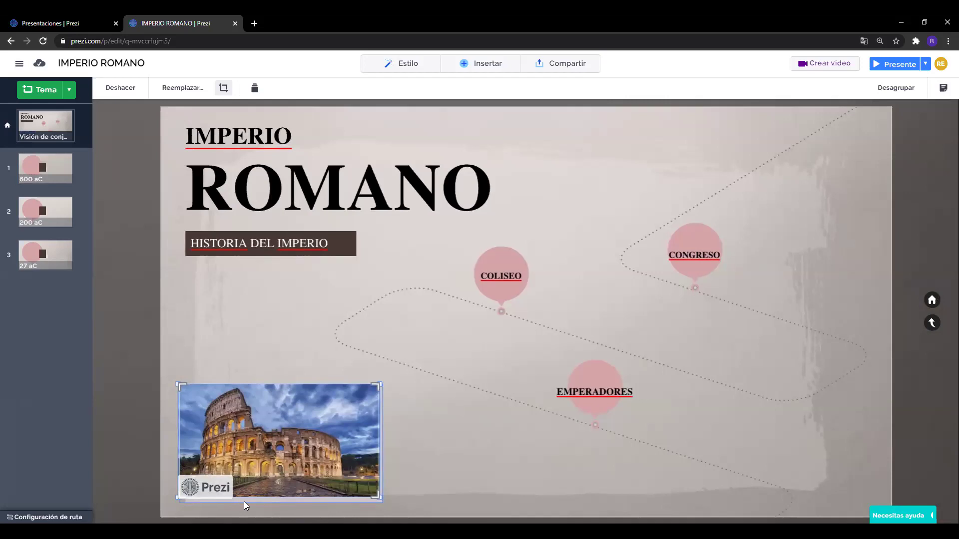
Move the Colosseum image above the Prezi watermark and shrink it slightly so it clears the dotted path
left_click(294, 407)
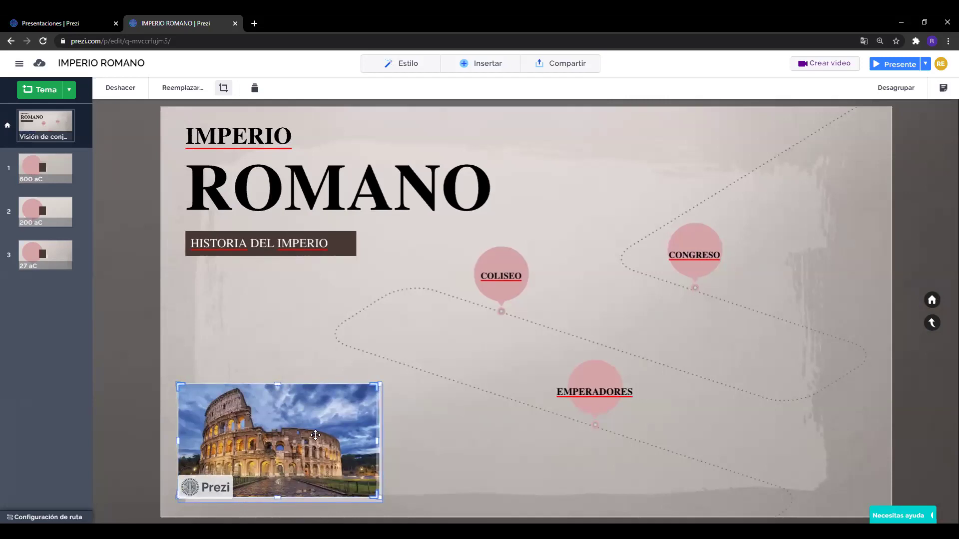
left_click(390, 440)
left_click_drag(381, 435, 446, 417)
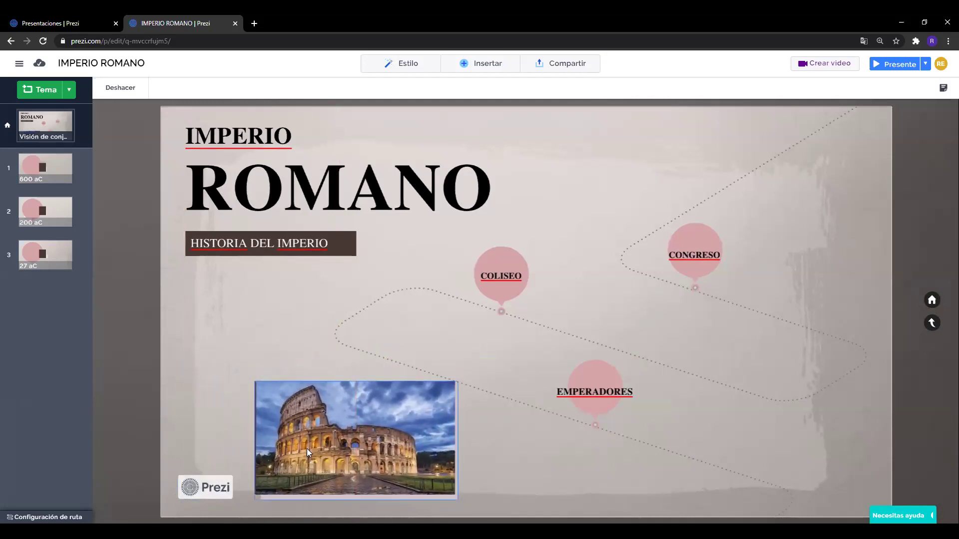
left_click_drag(320, 447, 238, 409)
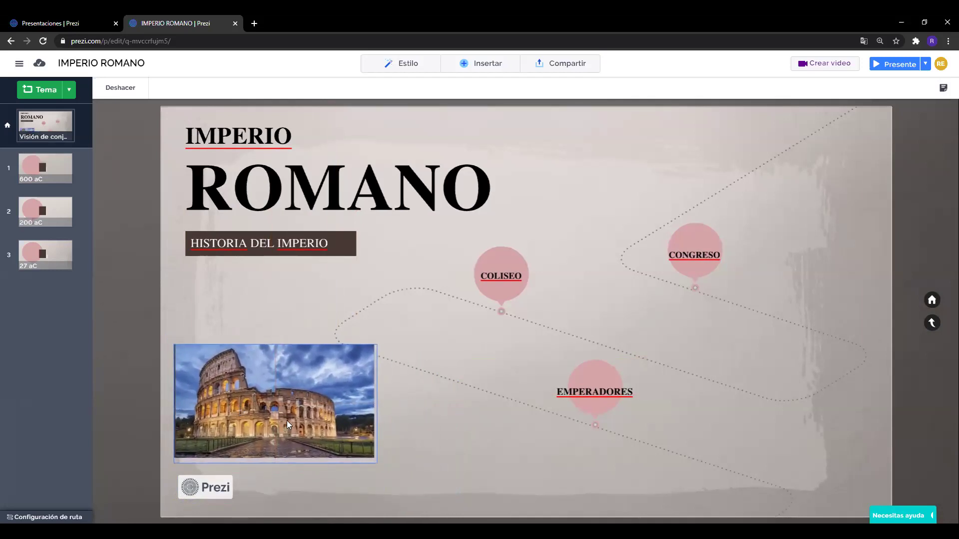
left_click(311, 401)
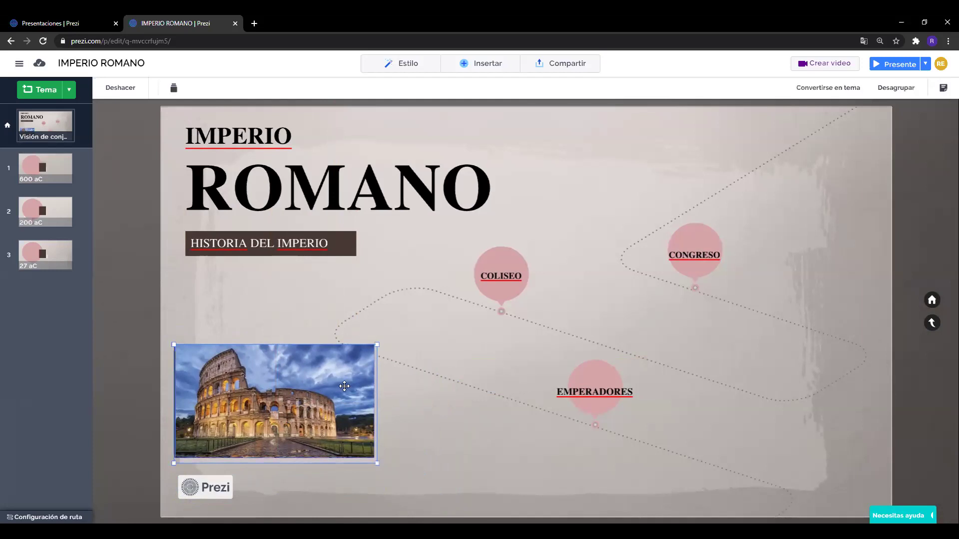
left_click_drag(376, 346, 328, 390)
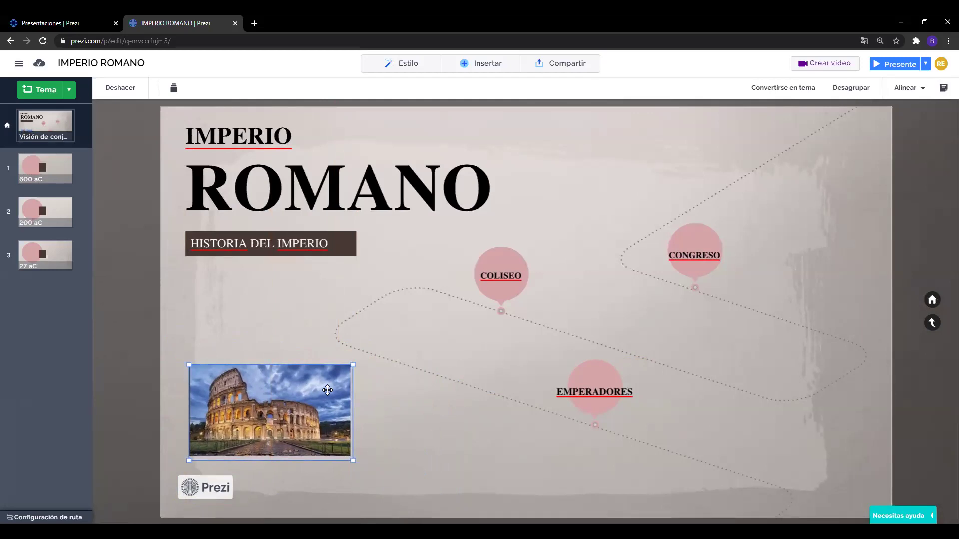
left_click(323, 348)
View the Colosseum image enlarged and the contents of the EMPERADORES topic, returning to the overview after each
left_click(297, 405)
double_click(297, 406)
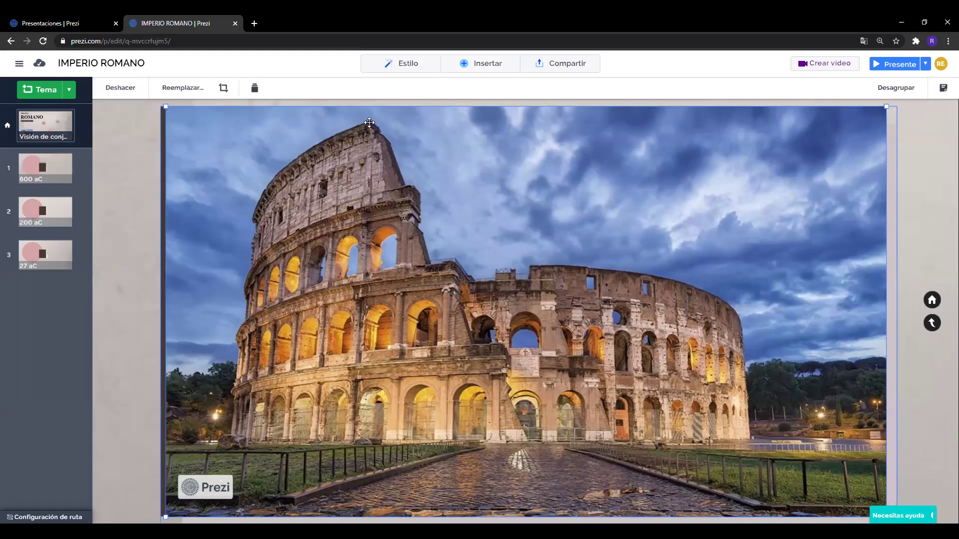
left_click(148, 177)
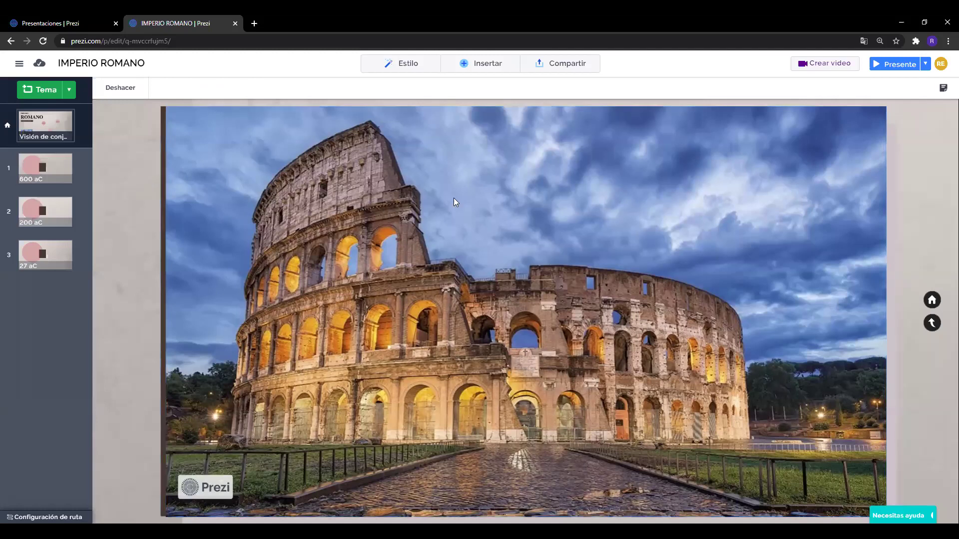
left_click(932, 301)
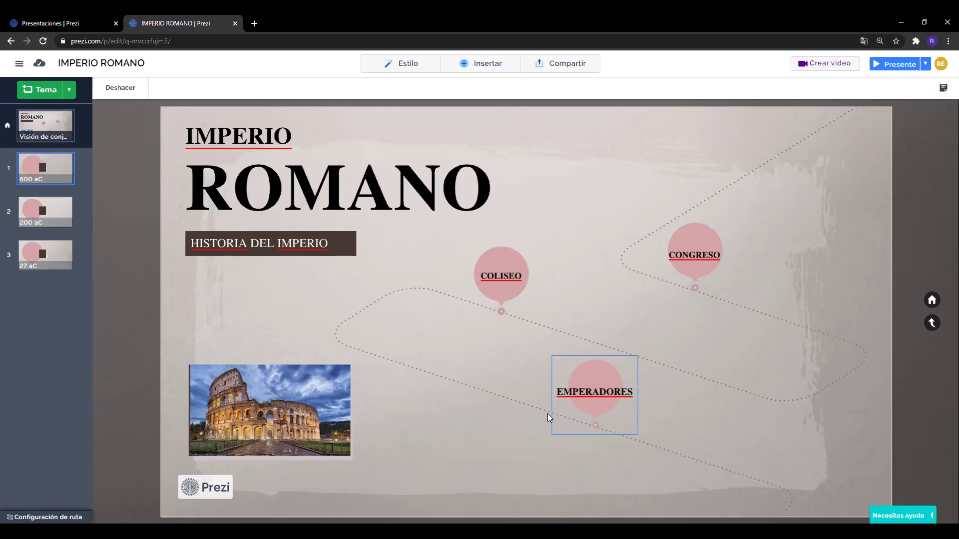
double_click(596, 373)
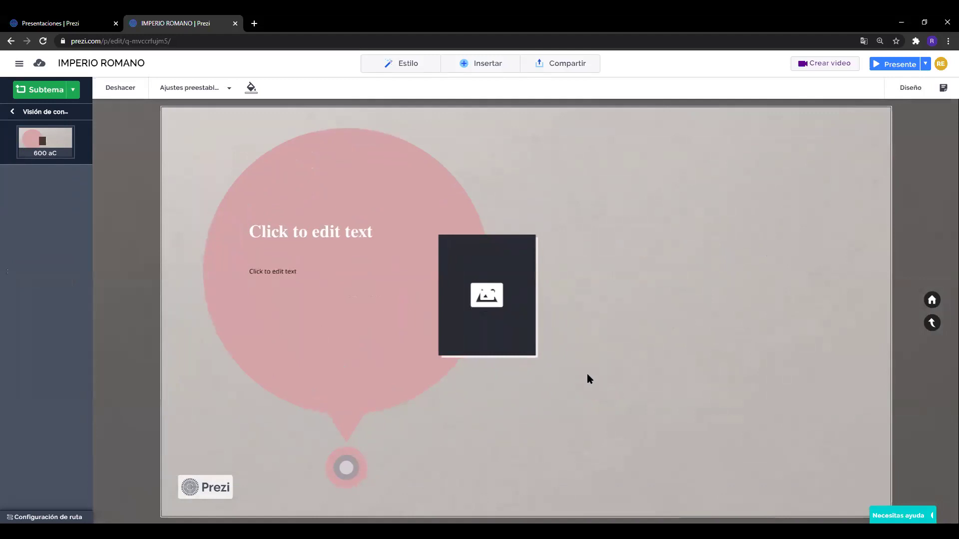
left_click(933, 300)
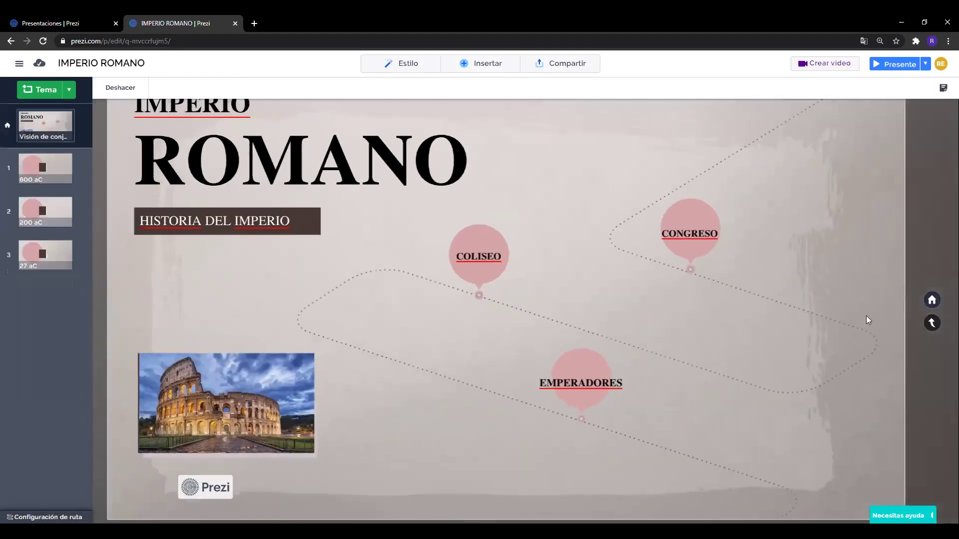
Open the EMPERADORES topic from the overview and replace its placeholder heading with EMPERADORES
left_click(599, 376)
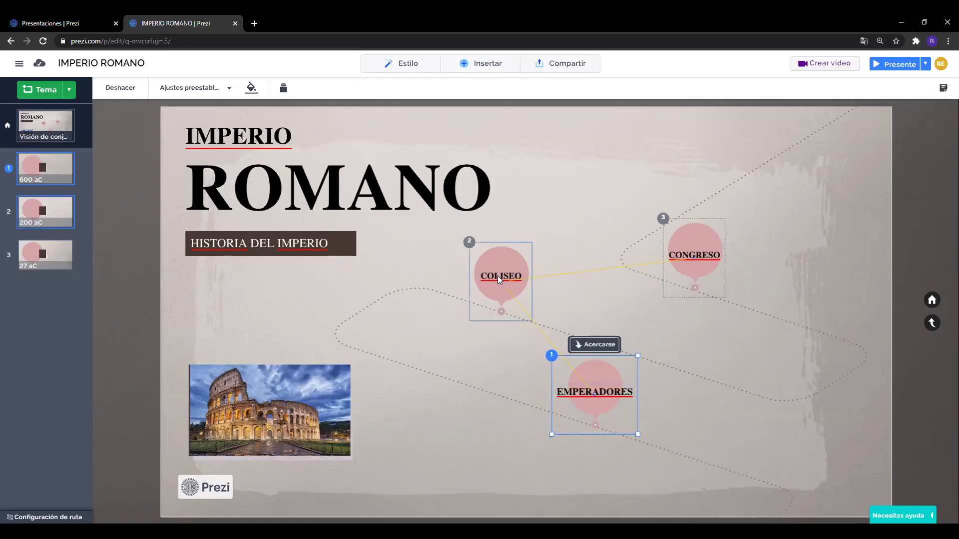
left_click(699, 324)
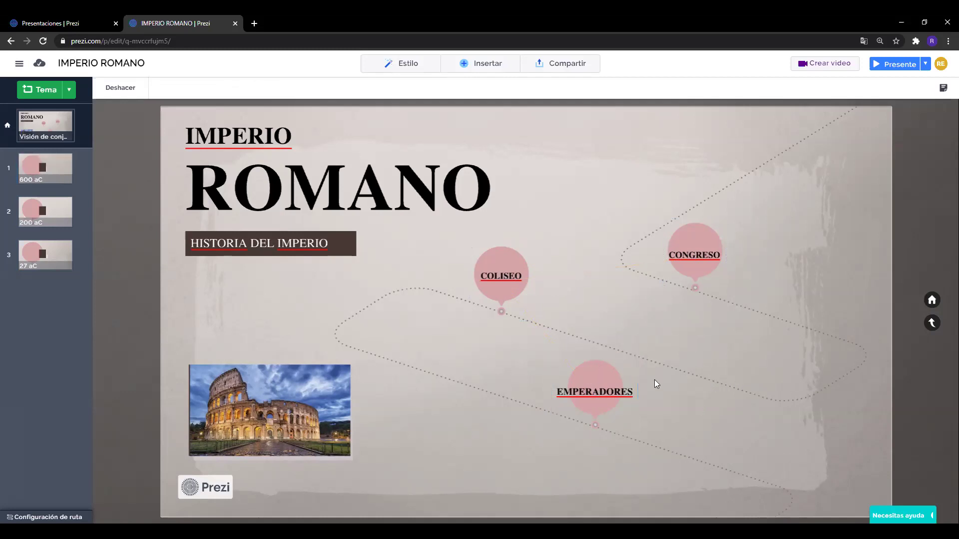
left_click(605, 379)
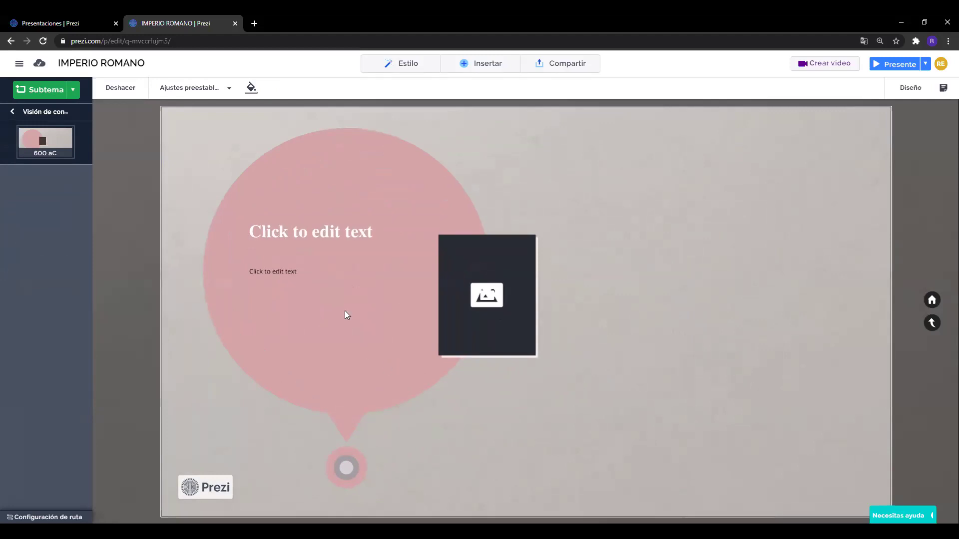
left_click(330, 230)
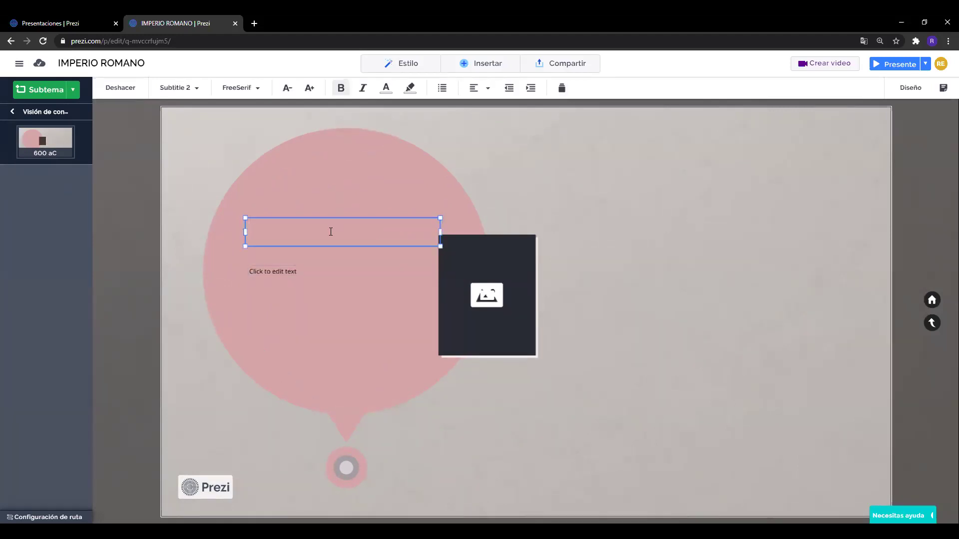
type("E")
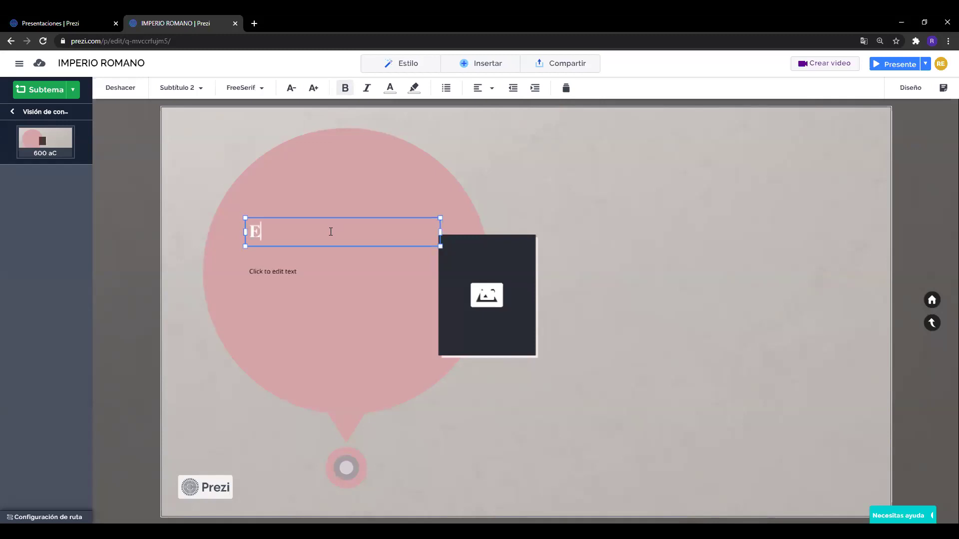
type("MPERADOES")
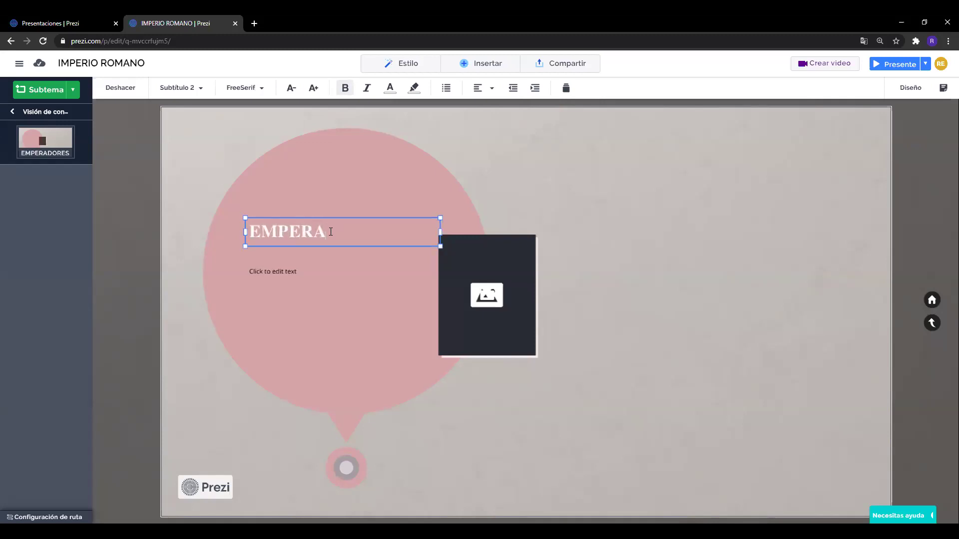
key("BackSpace")
key("BackSpace")
type("RES")
Replace the placeholder text below the heading with "Gobernante del Imperio Romano, tras el final de la República romana"
left_click(290, 274)
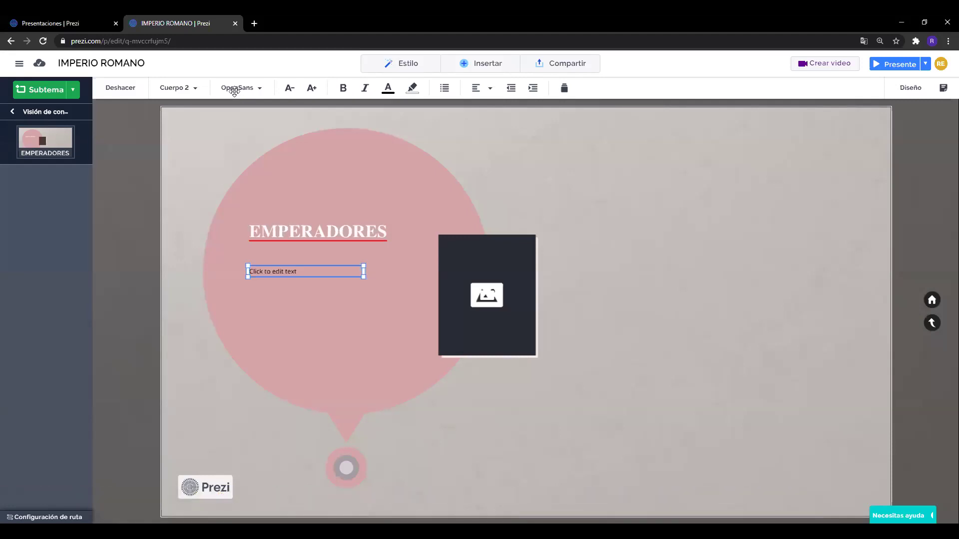
left_click(310, 273)
type("Gobernar")
type("te")
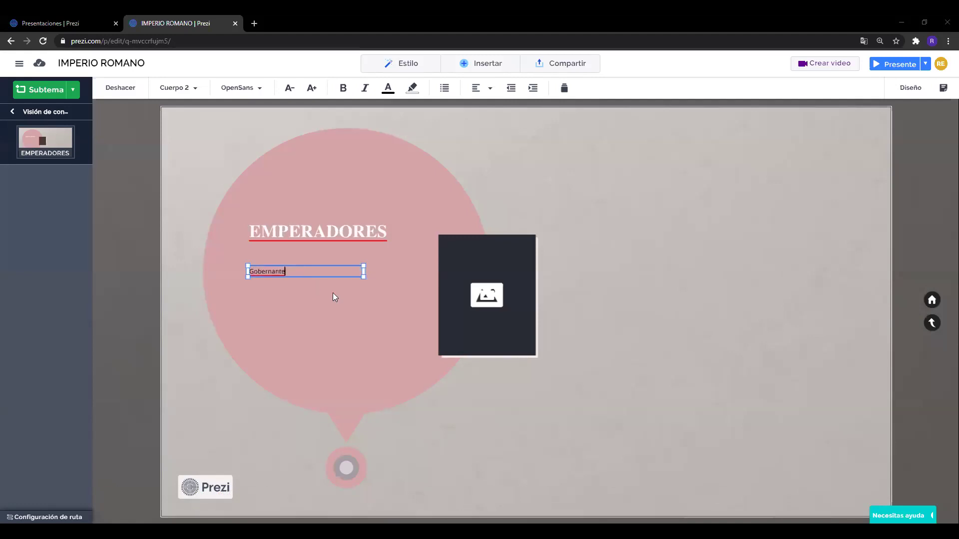
type(" del Imperio")
type(", t")
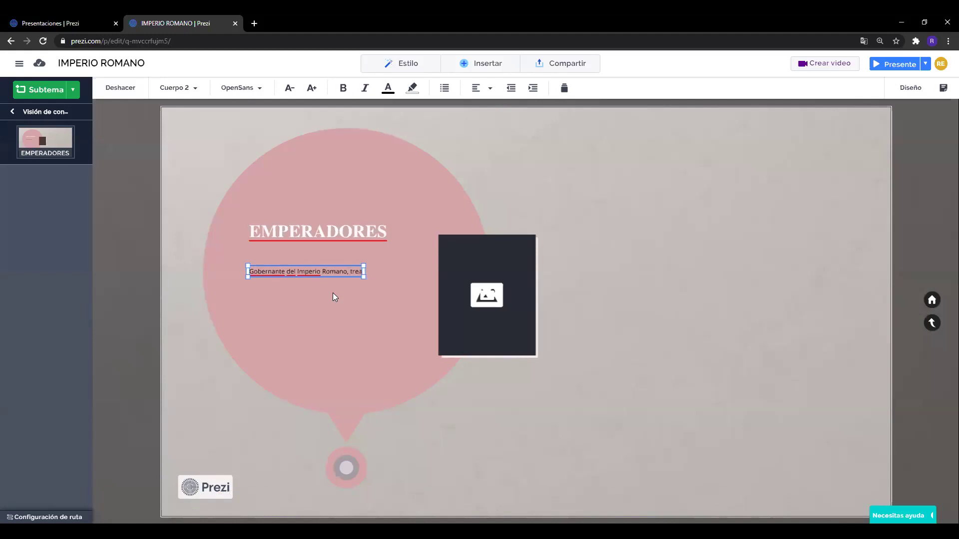
type("ras el final de la República romana")
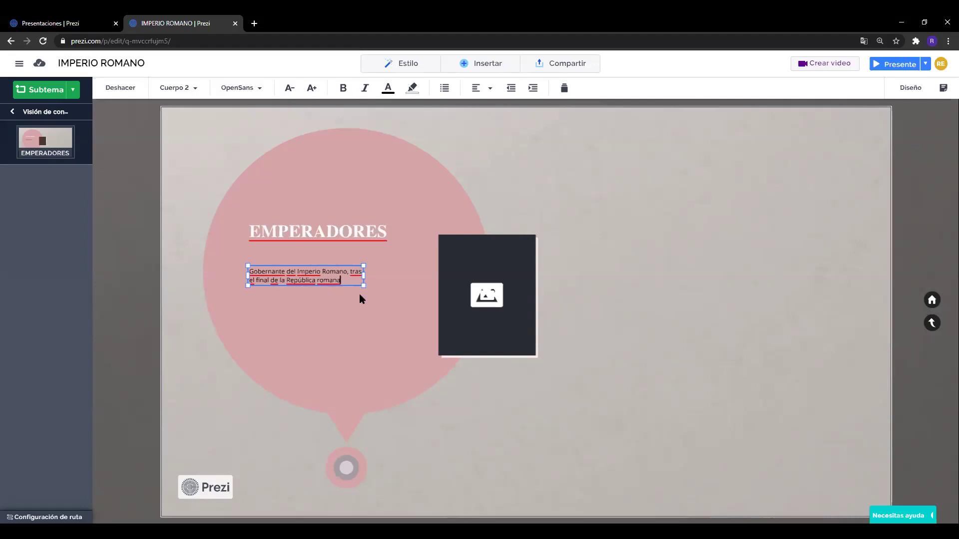
Enlarge the description text in the circle and set its font to Michroma
left_click_drag(363, 286, 418, 311)
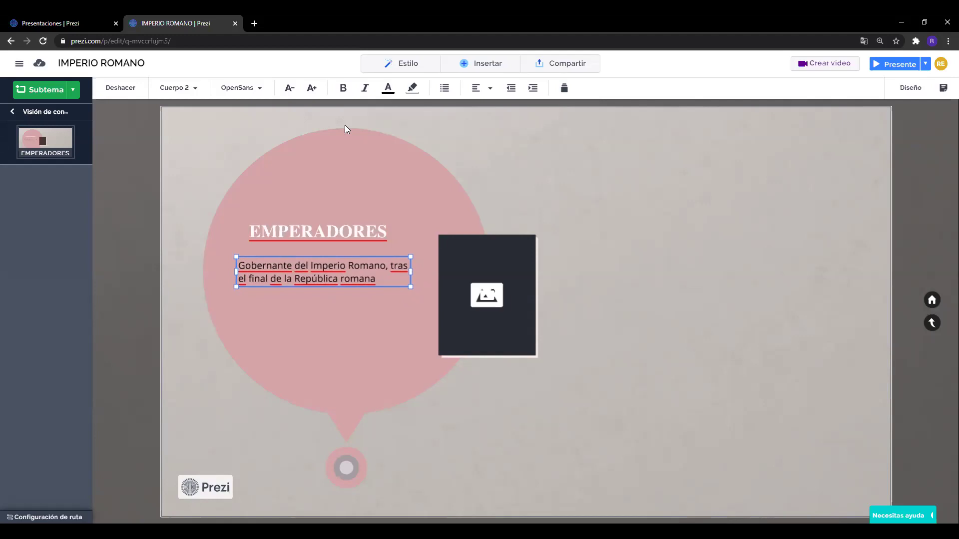
left_click(259, 91)
scroll(277, 184, "down", 5)
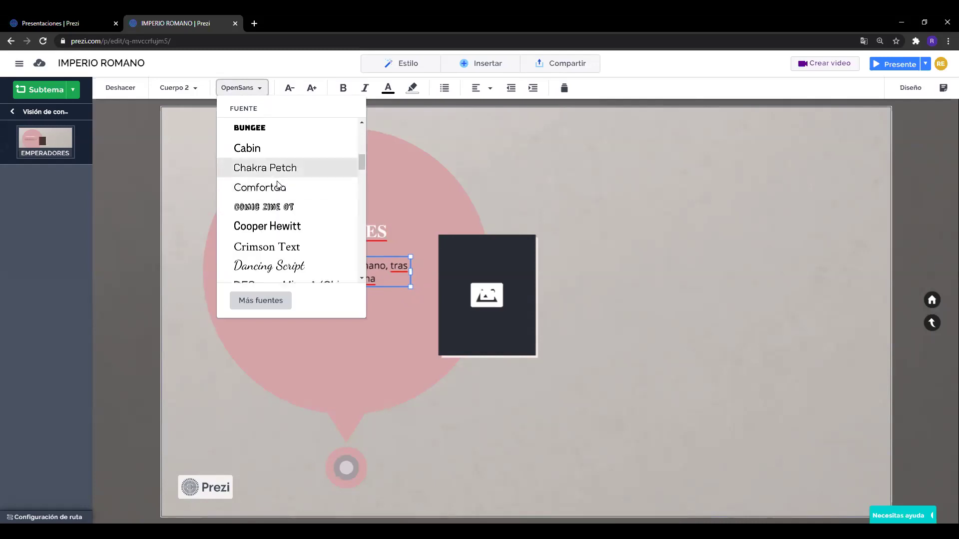
scroll(278, 185, "down", 3)
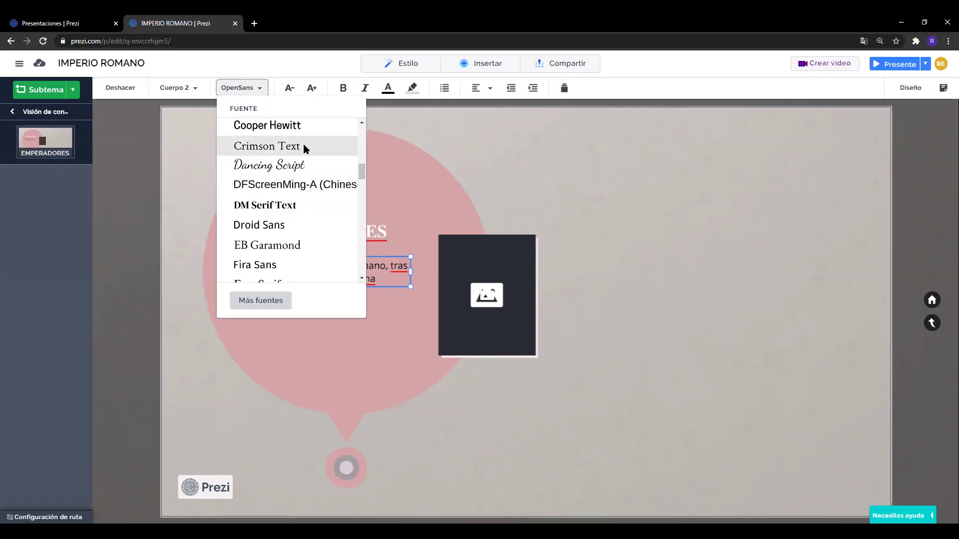
scroll(303, 147, "down", 4)
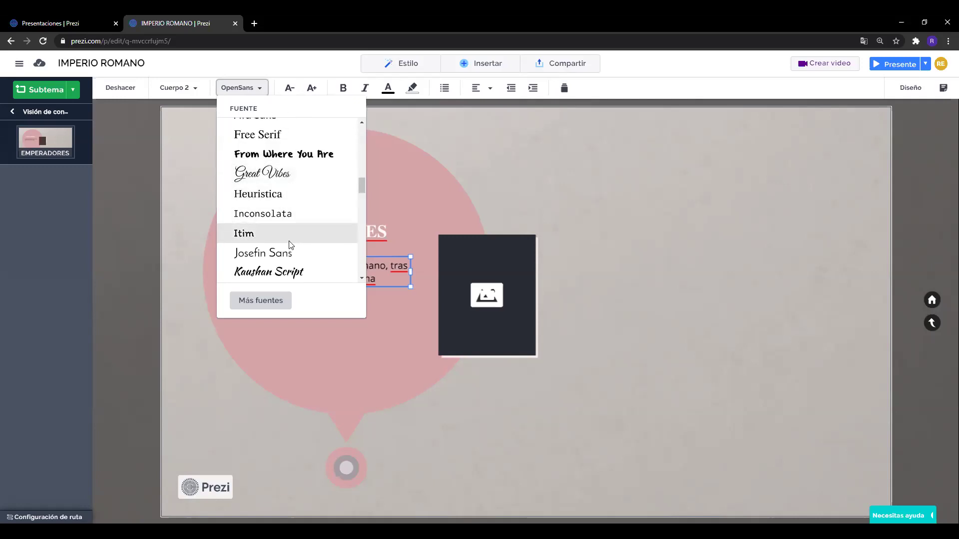
scroll(290, 243, "down", 3)
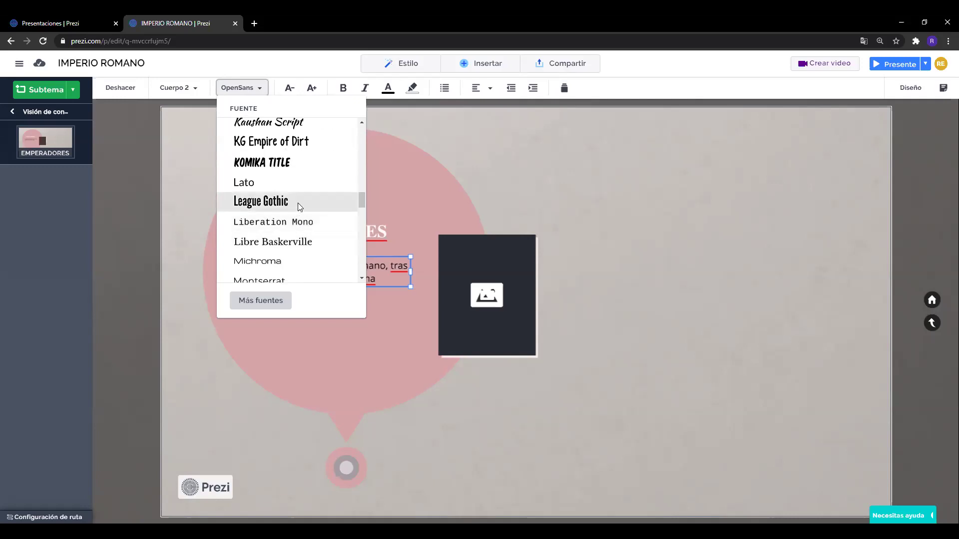
left_click(304, 169)
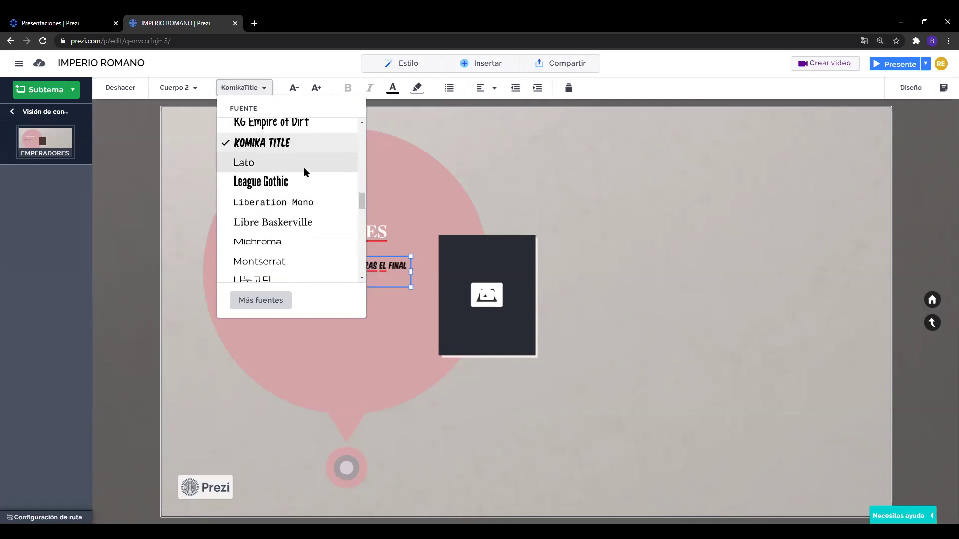
left_click(293, 242)
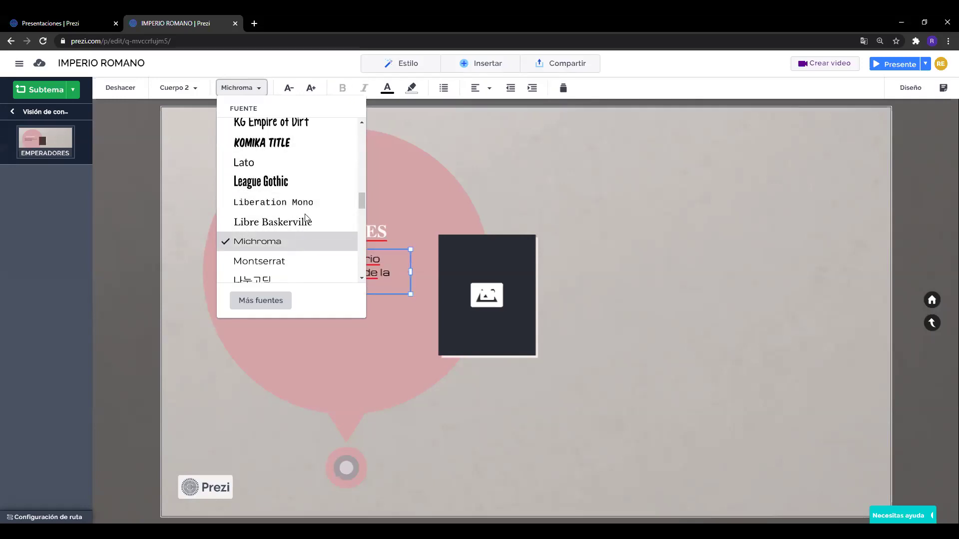
left_click(250, 95)
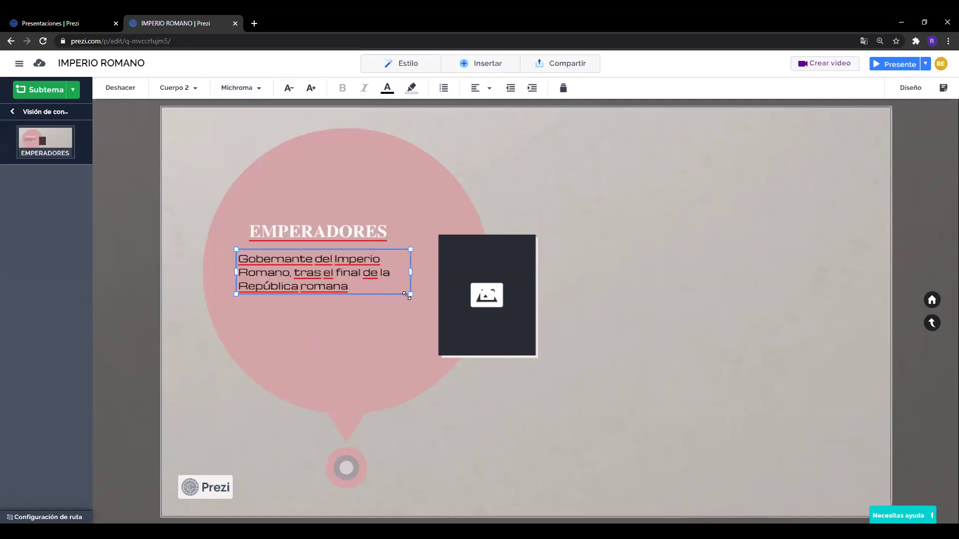
Enlarge the description text slightly more and reposition it below the EMPERADORES heading, clear of the image placeholder
left_click_drag(407, 296, 430, 300)
left_click_drag(365, 282, 353, 290)
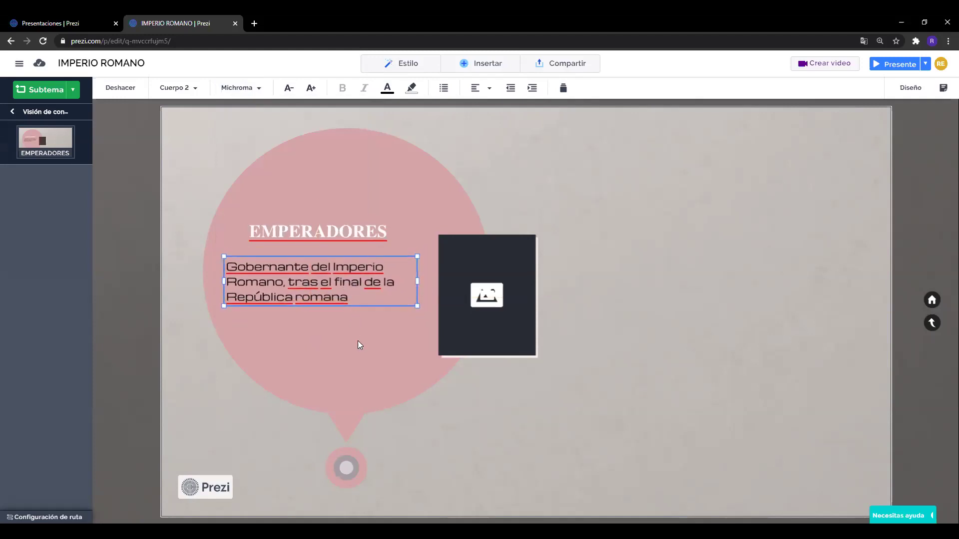
left_click(399, 356)
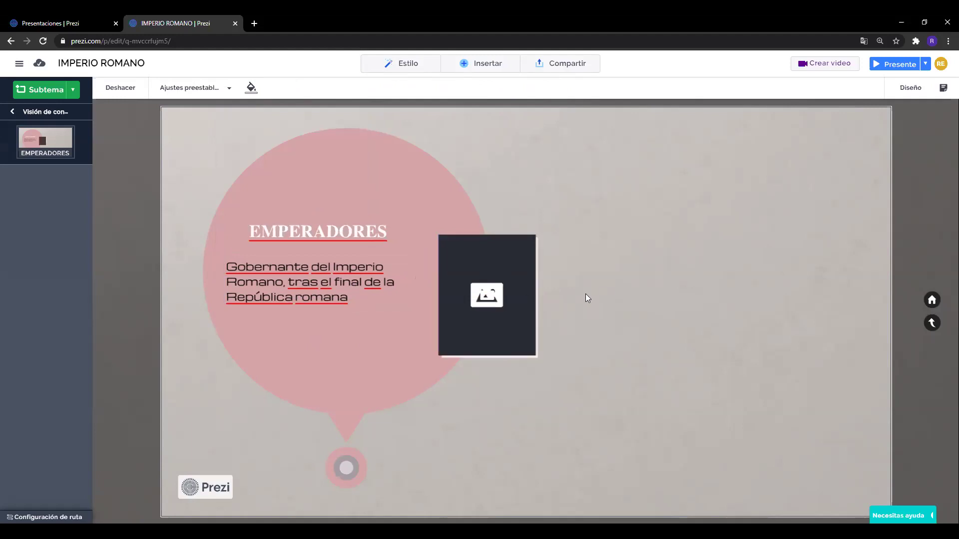
Try to search the Unsplash images for "emperador ropmano" as a replacement for the topic's dark placeholder image
left_click(495, 301)
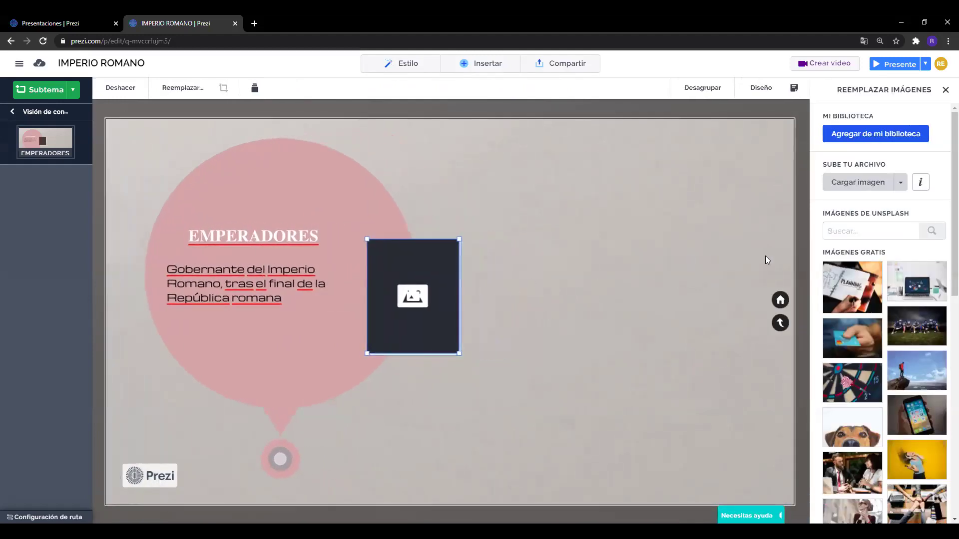
left_click(889, 237)
type("emperador")
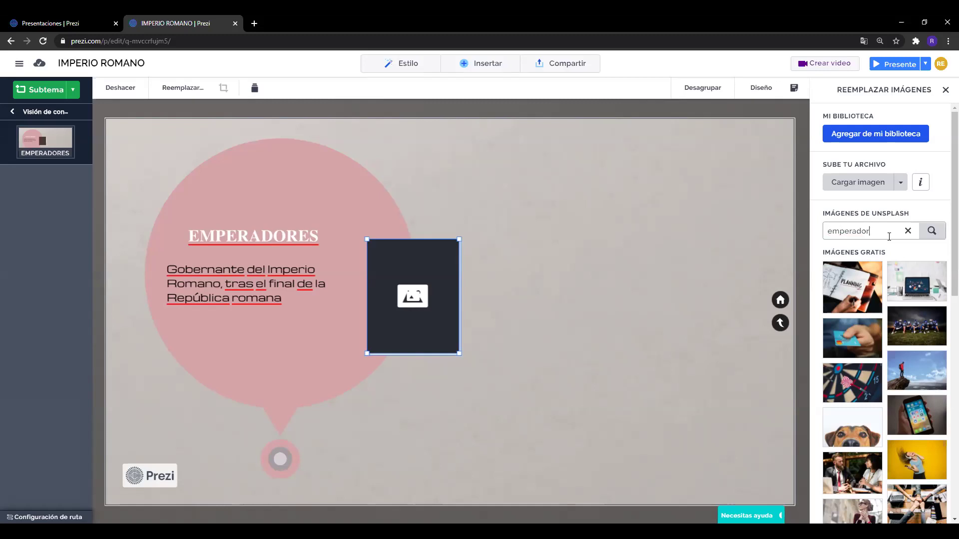
type(" ropmano")
key("Return")
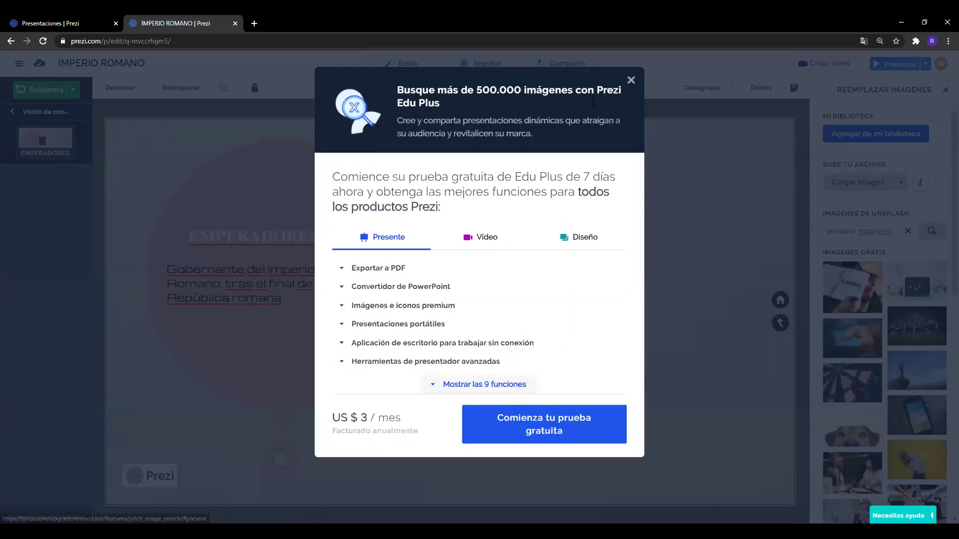
left_click(631, 81)
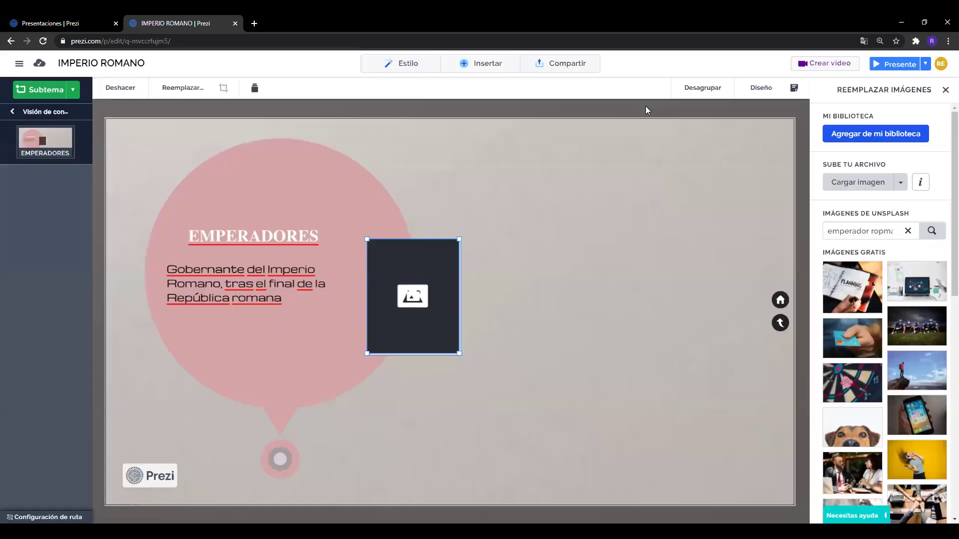
left_click(909, 230)
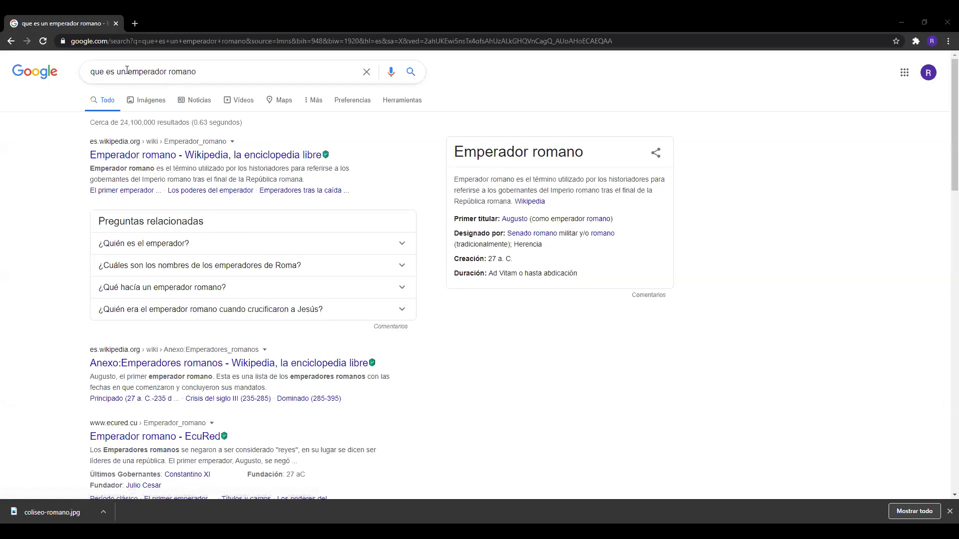
Switch to the Google results window and search Google Images for "emperador romano", dismissing the finished downloads notice
left_click_drag(127, 71, 77, 73)
key("BackSpace")
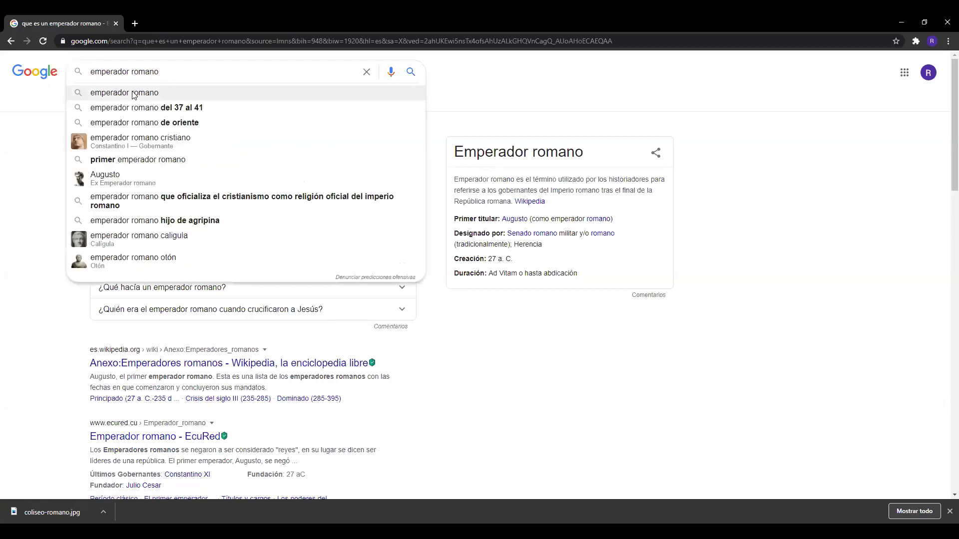
key("Return")
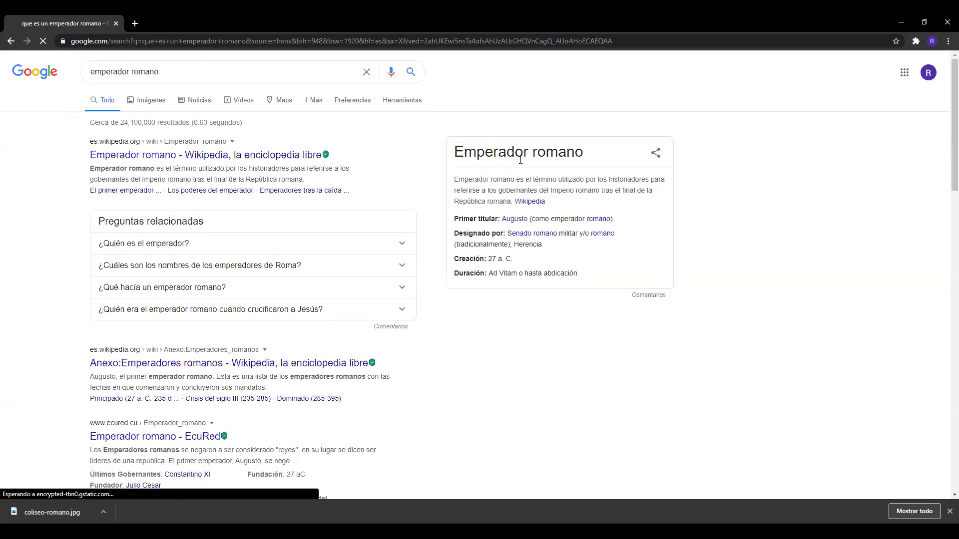
left_click(156, 101)
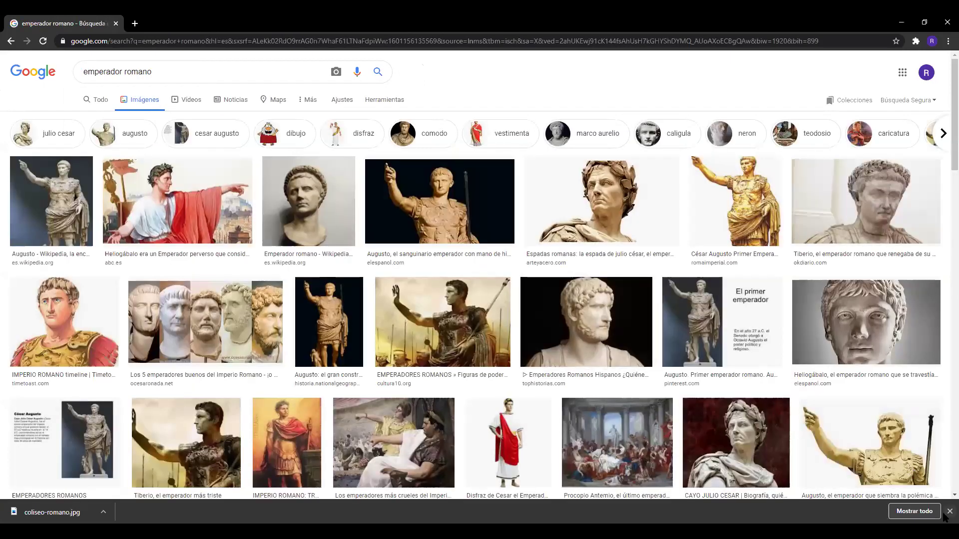
left_click(950, 512)
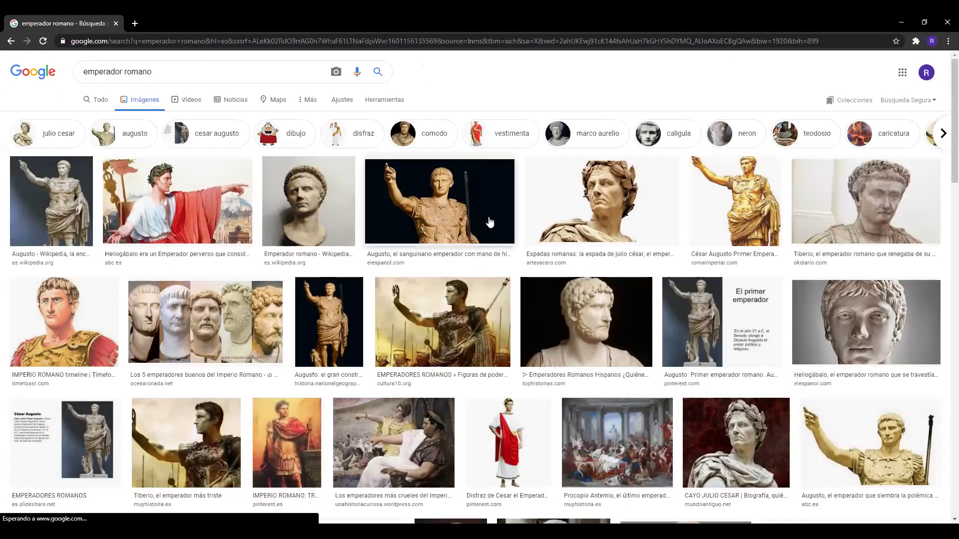
Save the Arte y acero picture of the laurel-crowned Julio César statue to the Documentos folder as emperador-romano
left_click(594, 213)
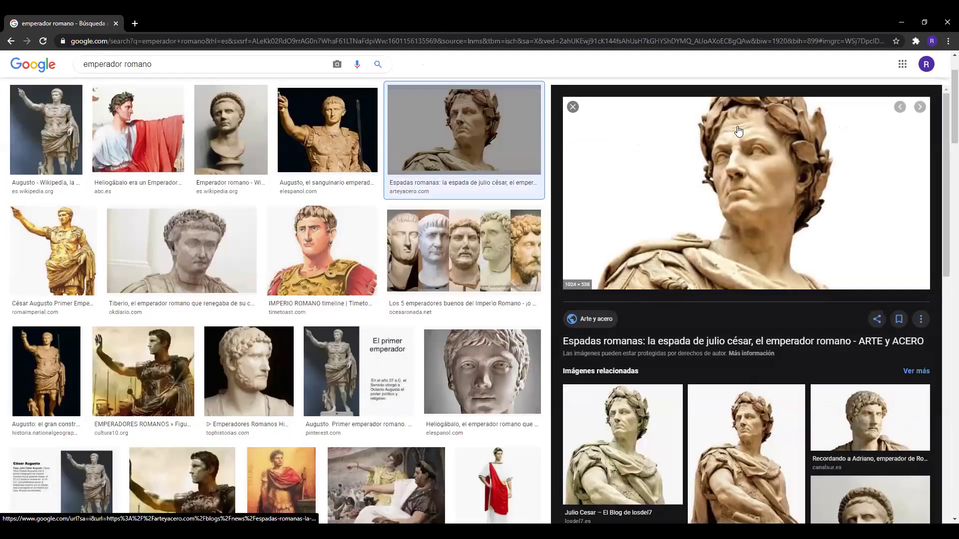
right_click(770, 163)
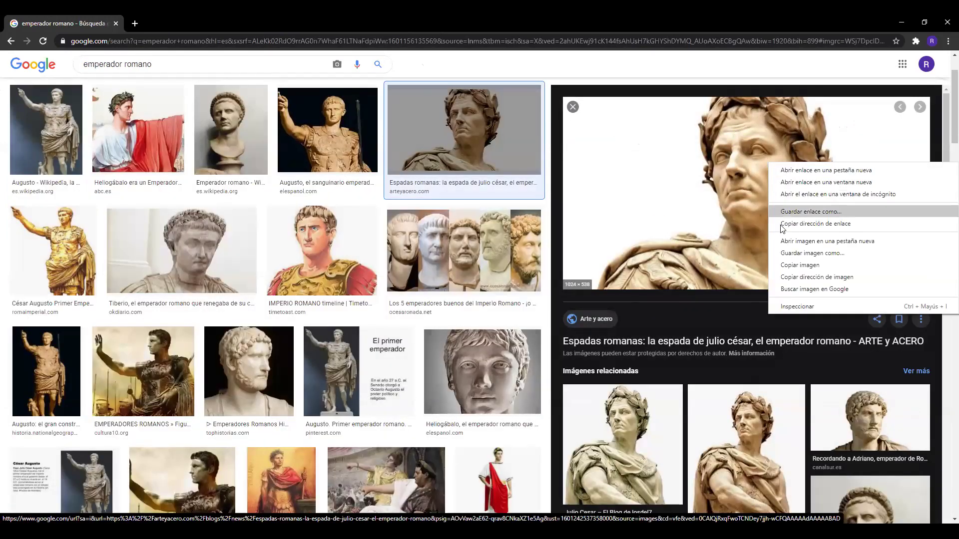
left_click(789, 255)
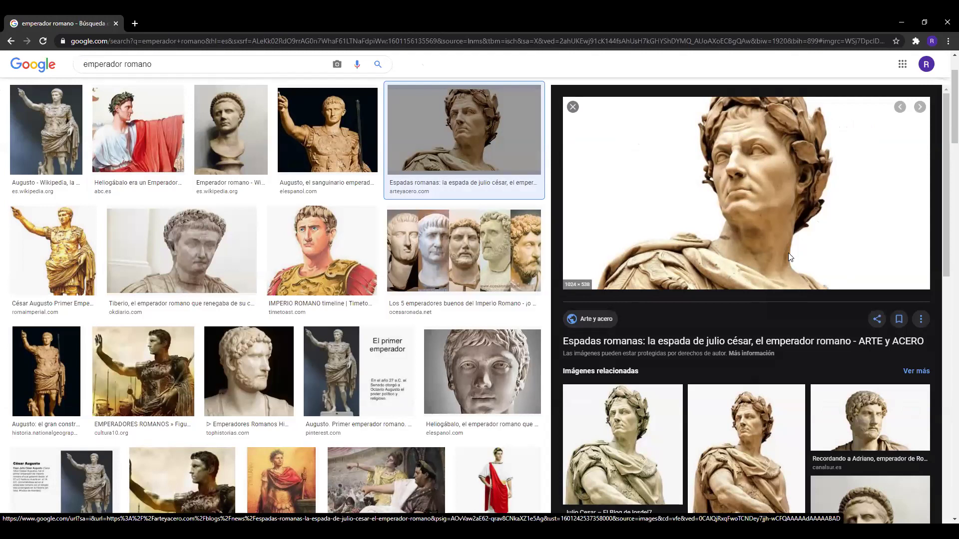
type("emperador")
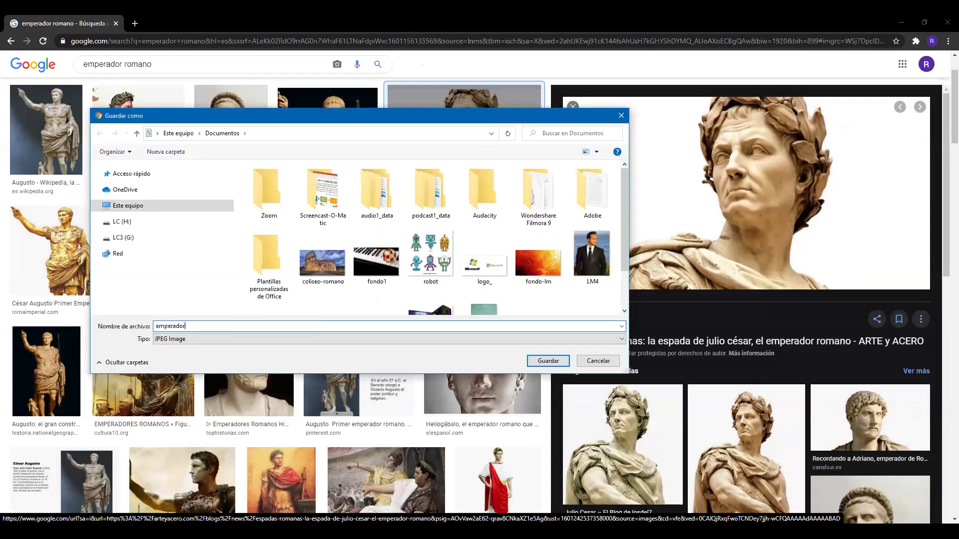
type("-romano")
key("Return")
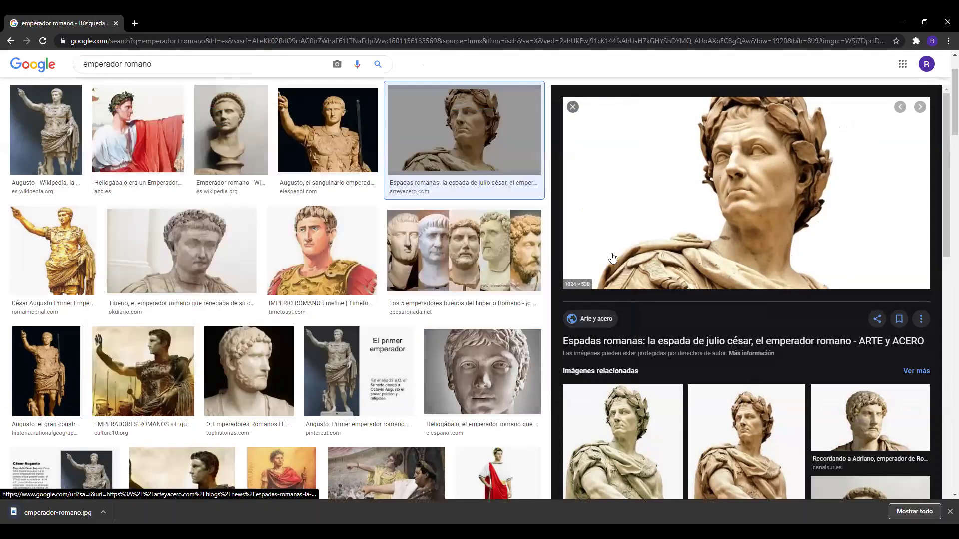
Preview the "Los 5 emperadores buenos del Imperio Romano" picture in the image results and look through the related results
left_click(505, 248)
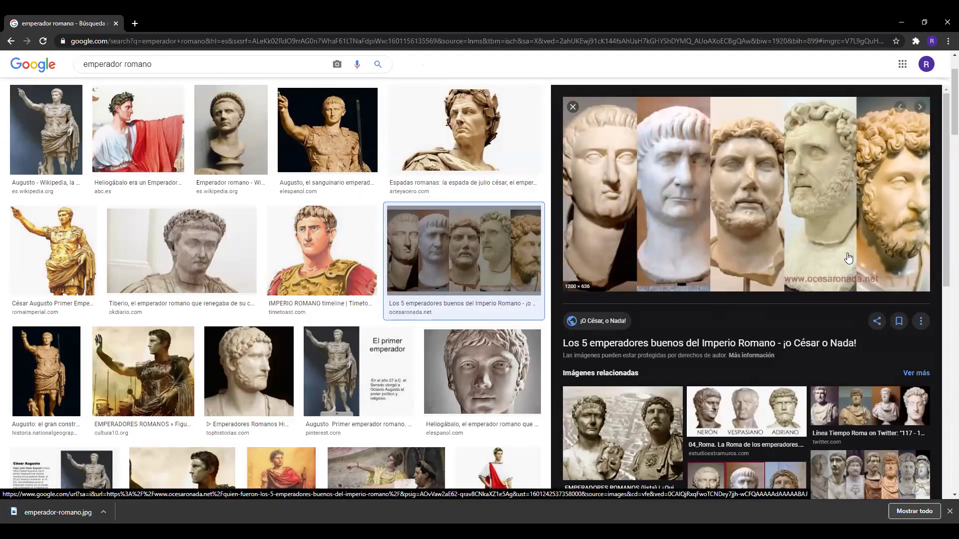
scroll(848, 257, "down", 2)
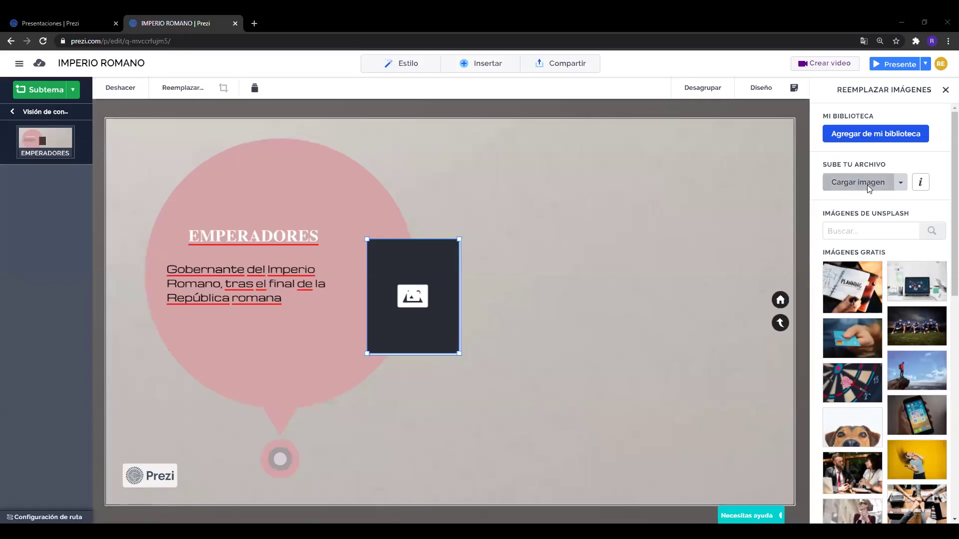
Back in Prezi, start uploading a computer image to replace the dark placeholder and browse the Documentos folder for the saved emperor picture
left_click(902, 184)
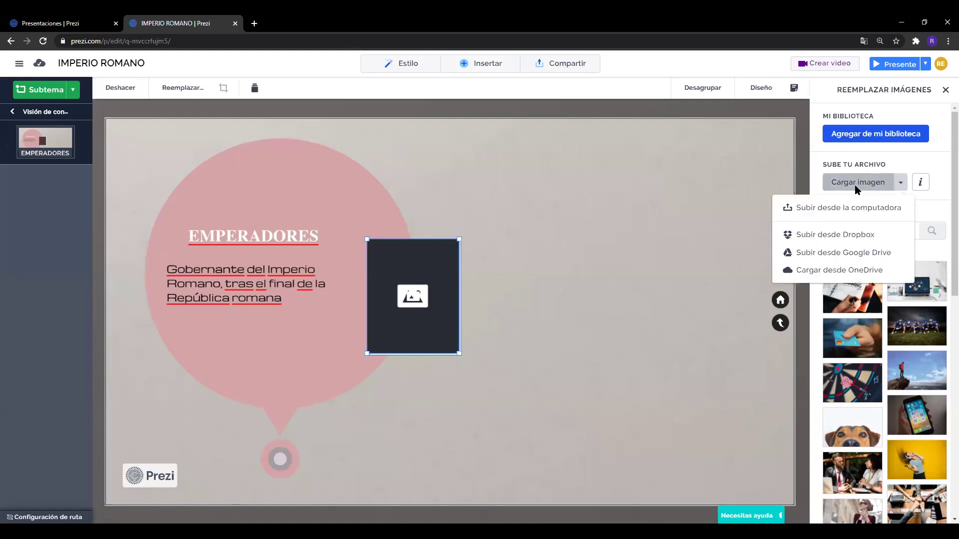
left_click(838, 213)
left_click(188, 223)
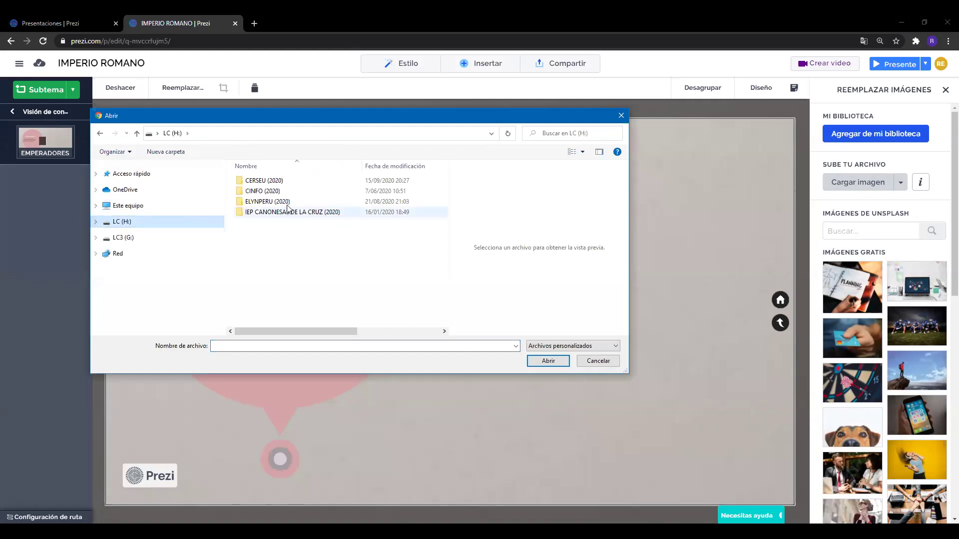
left_click(149, 207)
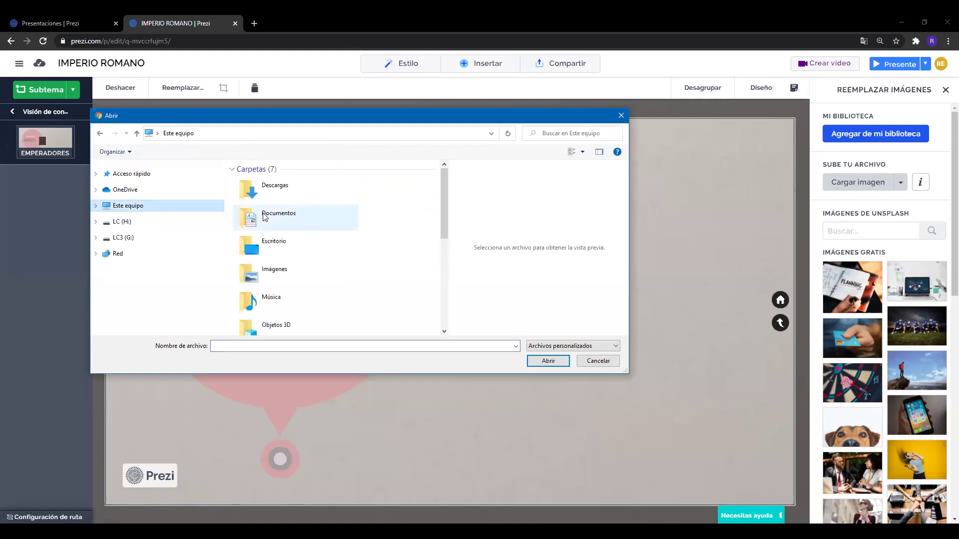
double_click(307, 217)
scroll(342, 224, "down", 5)
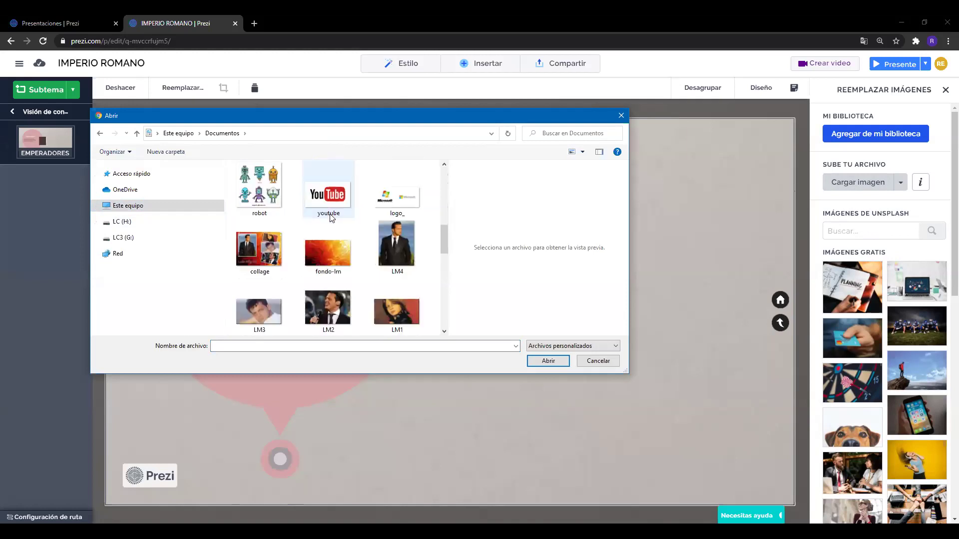
scroll(330, 218, "down", 3)
scroll(329, 217, "down", 2)
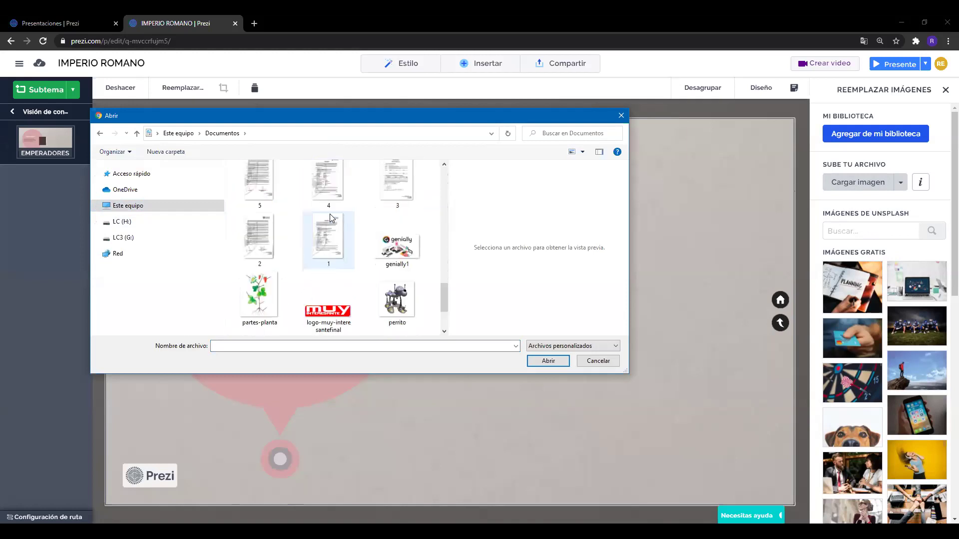
Replace the EMPERADORES placeholder image with the emperador-romano file and shift it slightly left within its crop frame to centre the head
scroll(330, 217, "down", 1)
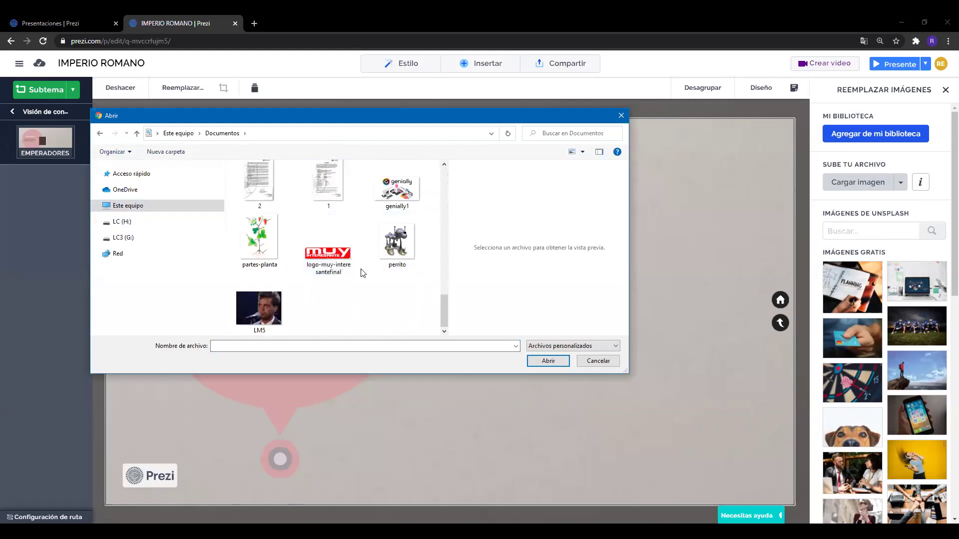
scroll(363, 272, "up", 5)
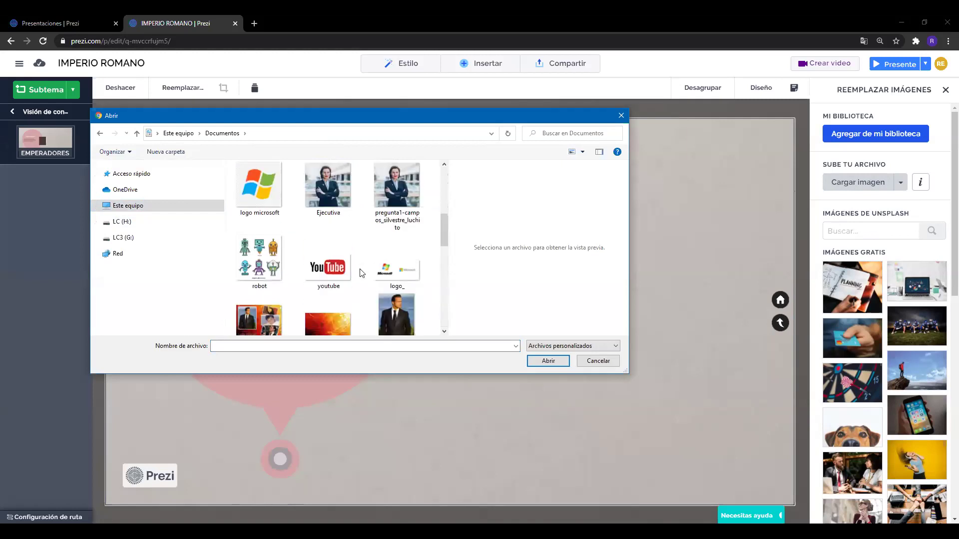
scroll(362, 273, "up", 1)
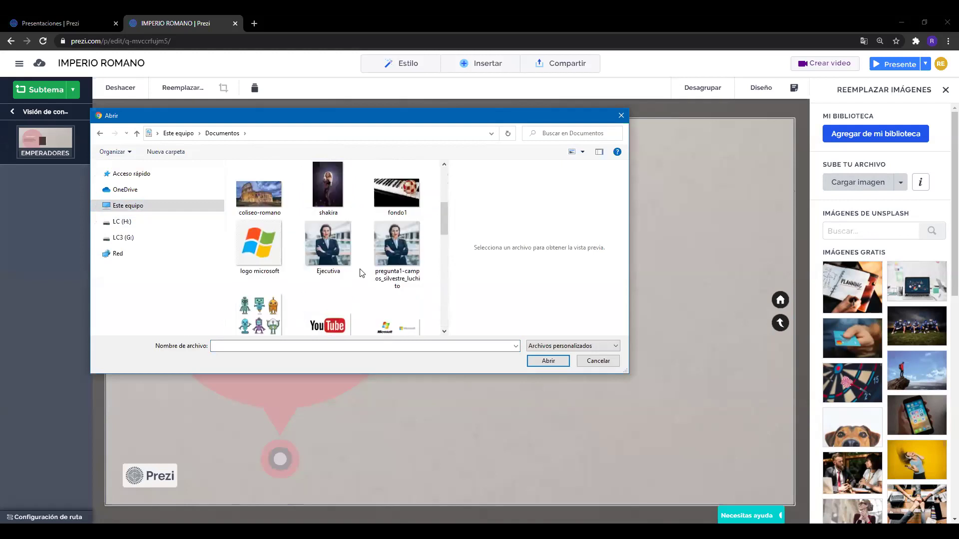
scroll(362, 272, "up", 2)
left_click(390, 272)
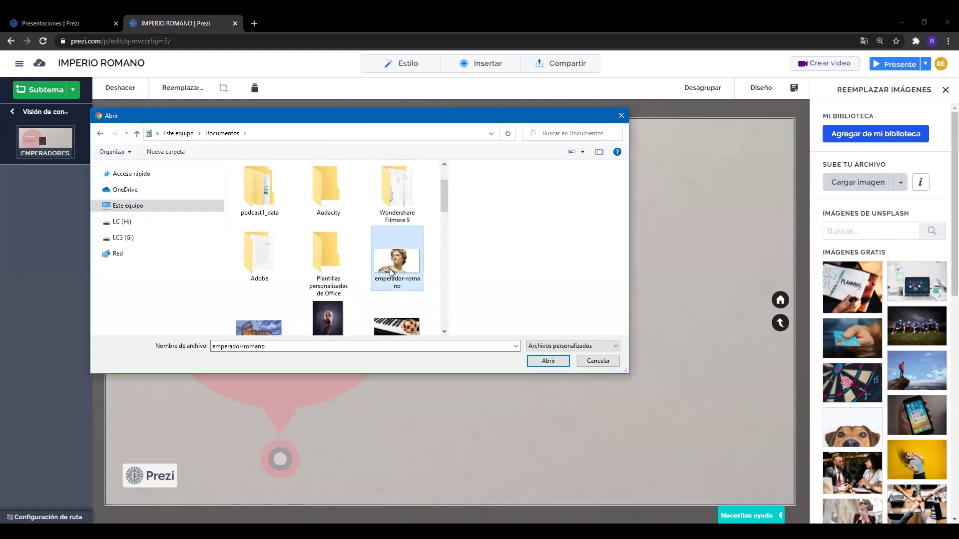
left_click(564, 366)
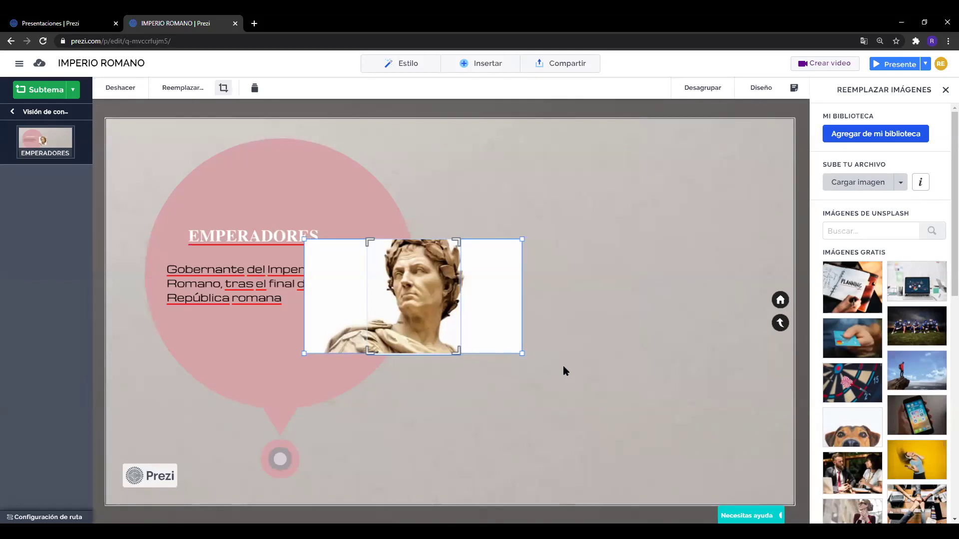
left_click_drag(507, 308, 496, 326)
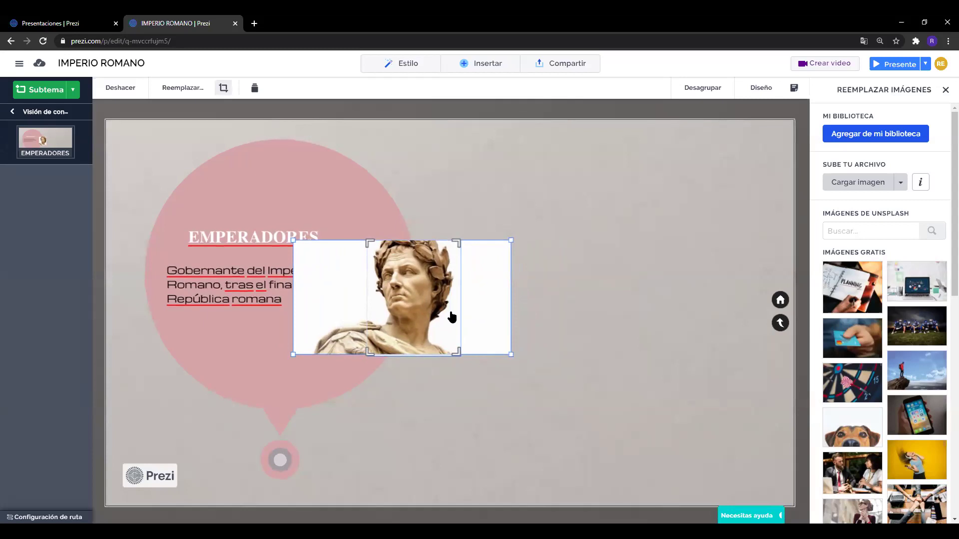
left_click(585, 297)
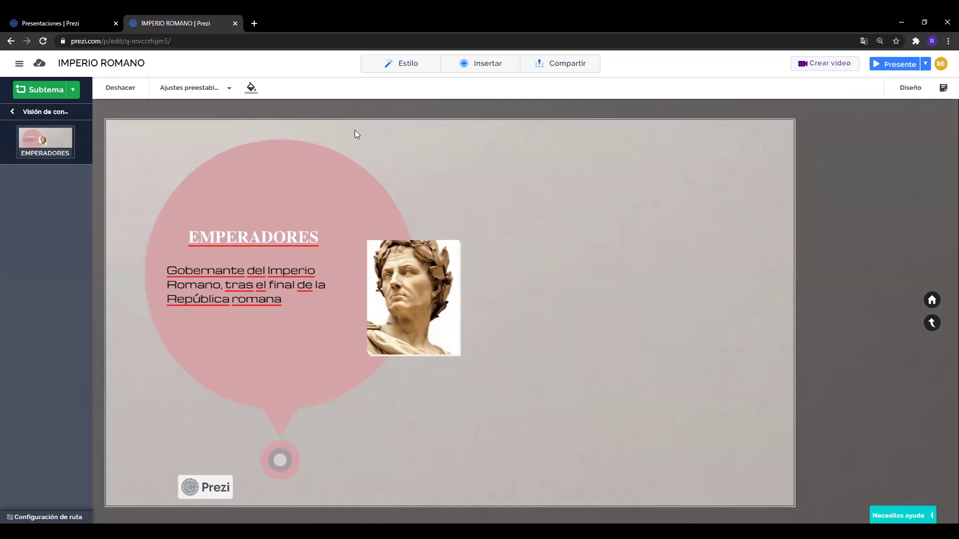
Return to the overview, open the COLISEO topic and set its heading to "Coliseo Romano"
left_click(932, 301)
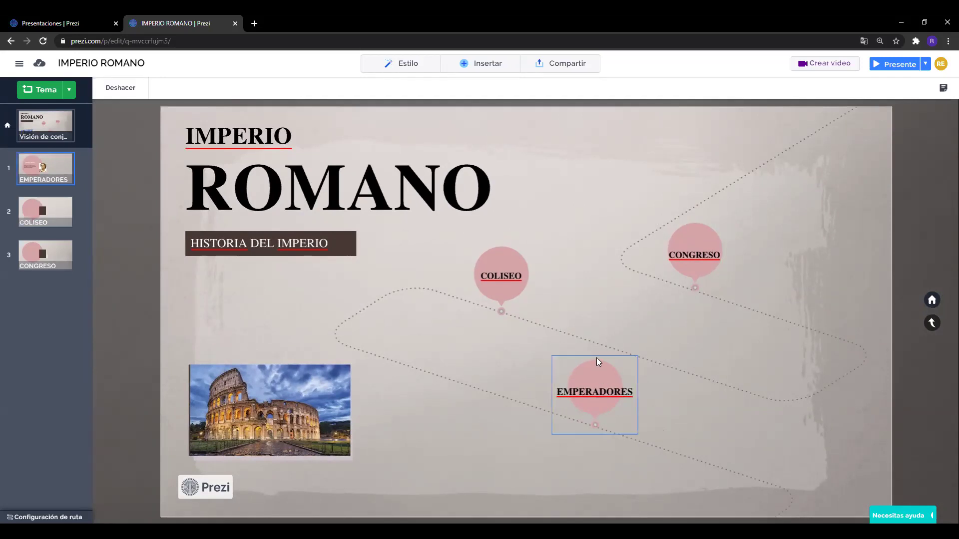
left_click(618, 423)
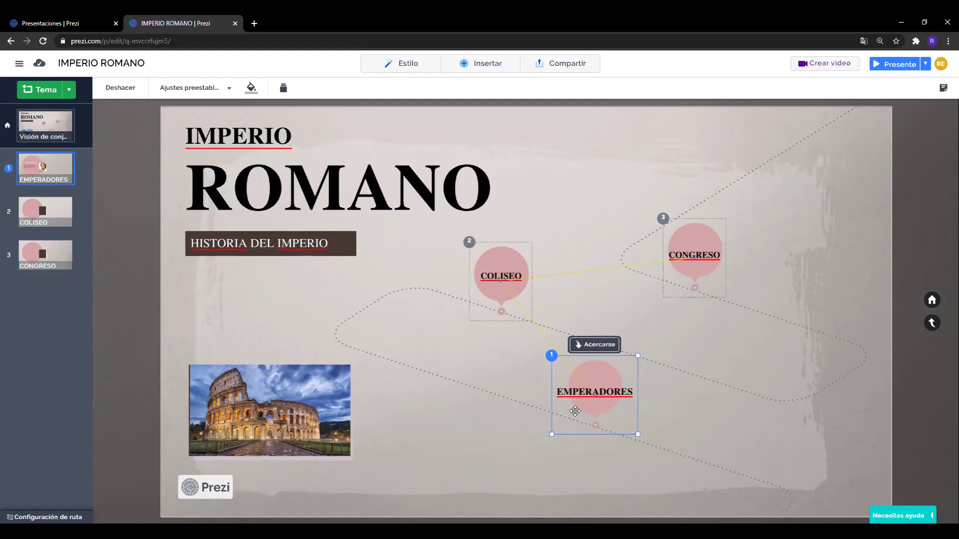
left_click(475, 448)
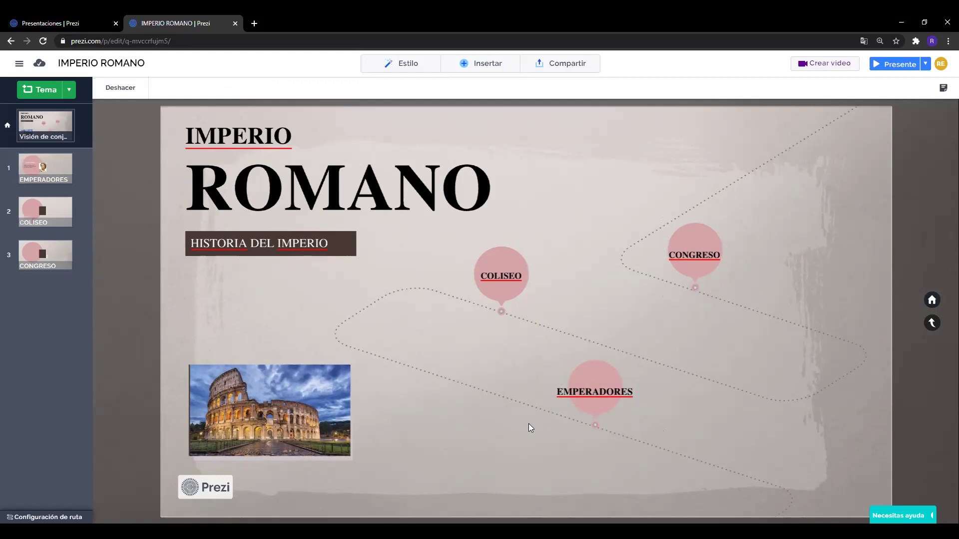
double_click(506, 260)
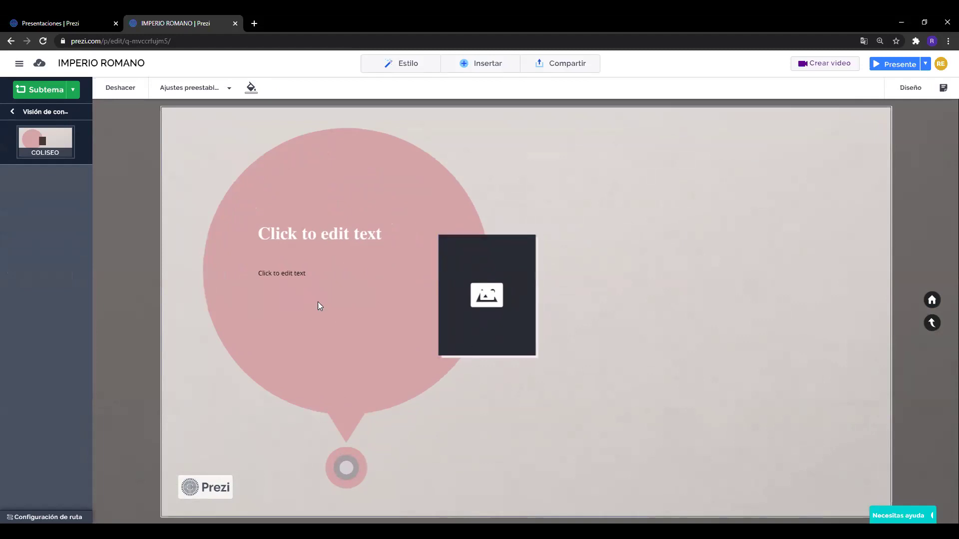
left_click(339, 237)
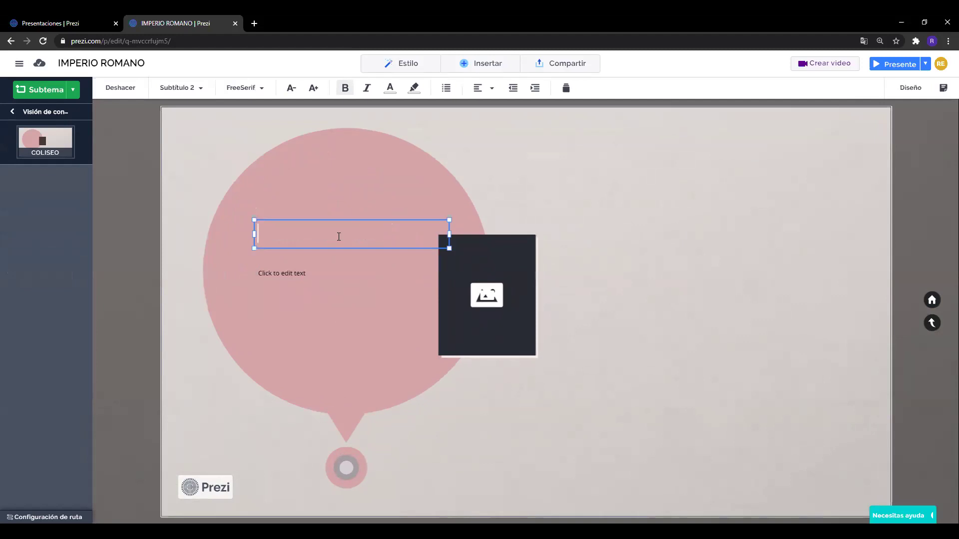
type("Coliseo Romano")
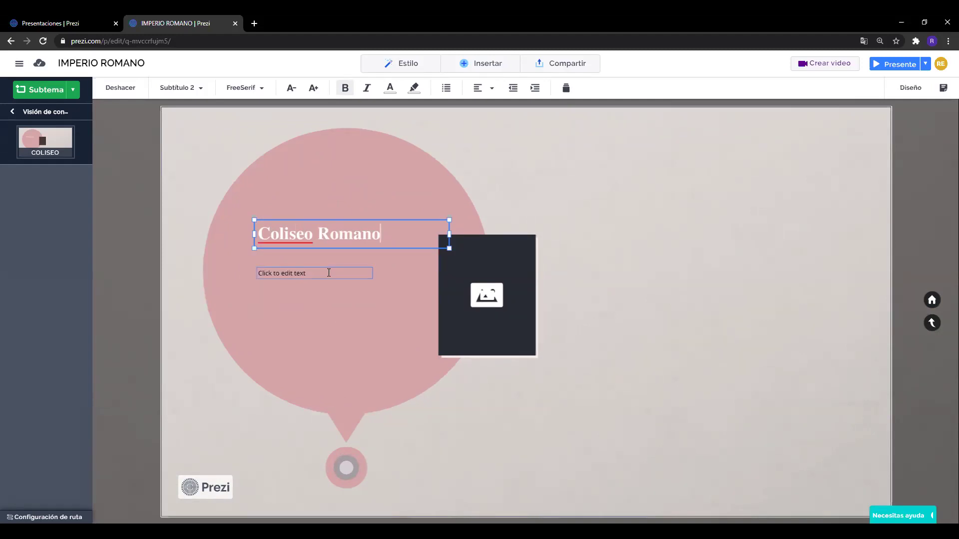
Fill the body text under the heading with the Spanish description of the Coliseo o Anfiteatro Flavio as a first-century amphitheatre in central Rome
left_click(304, 277)
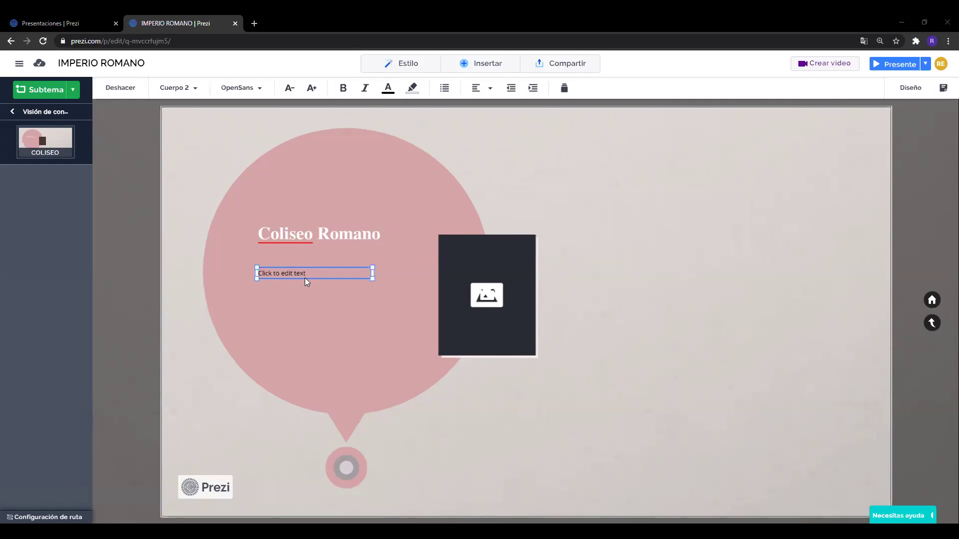
left_click(280, 278)
type("El Coliseo o Anfiteatro Flavio es un anfiteatro de la época del Imperio romano, construido en el siglo I y ubicado en el centro de la ciudad de Roma.")
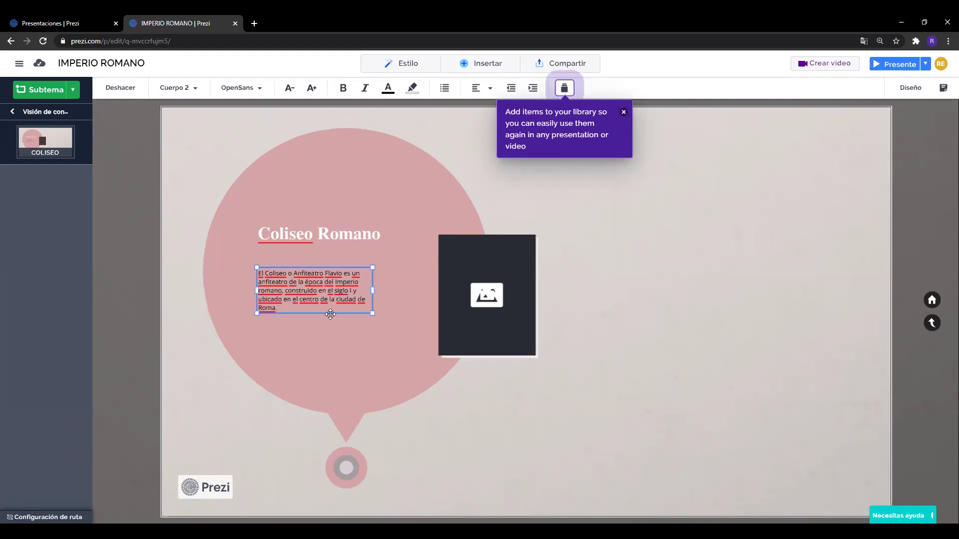
Widen the Coliseo body text box toward the image placeholder and increase its font size by two steps
left_click_drag(372, 290, 418, 283)
left_click(311, 90)
left_click(312, 92)
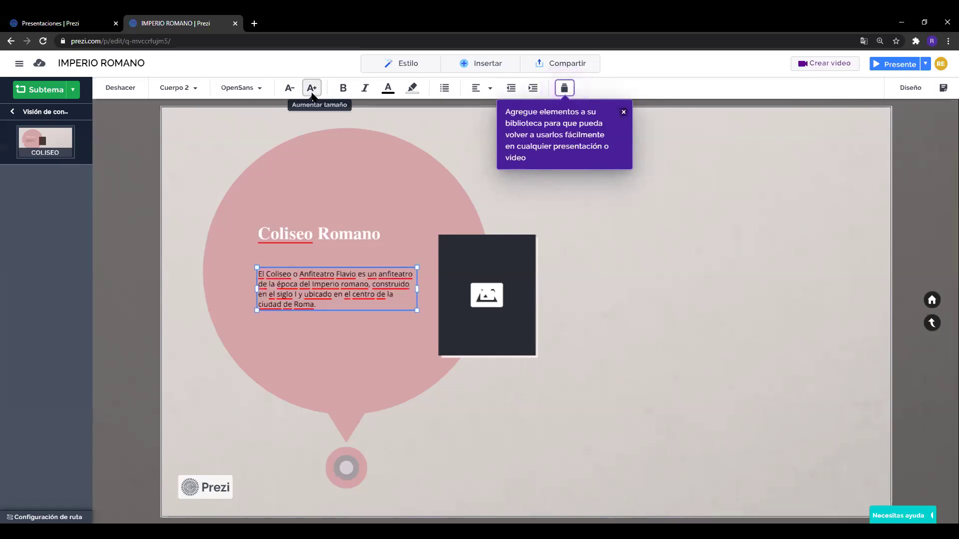
Change the Coliseo body text's font to Free Serif and enlarge the text further
left_click(259, 94)
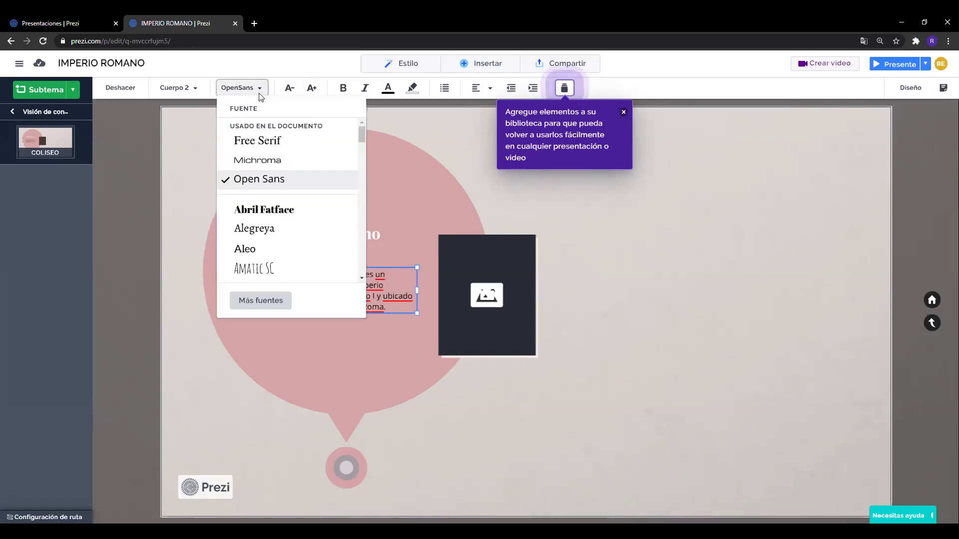
left_click(273, 145)
left_click(336, 294)
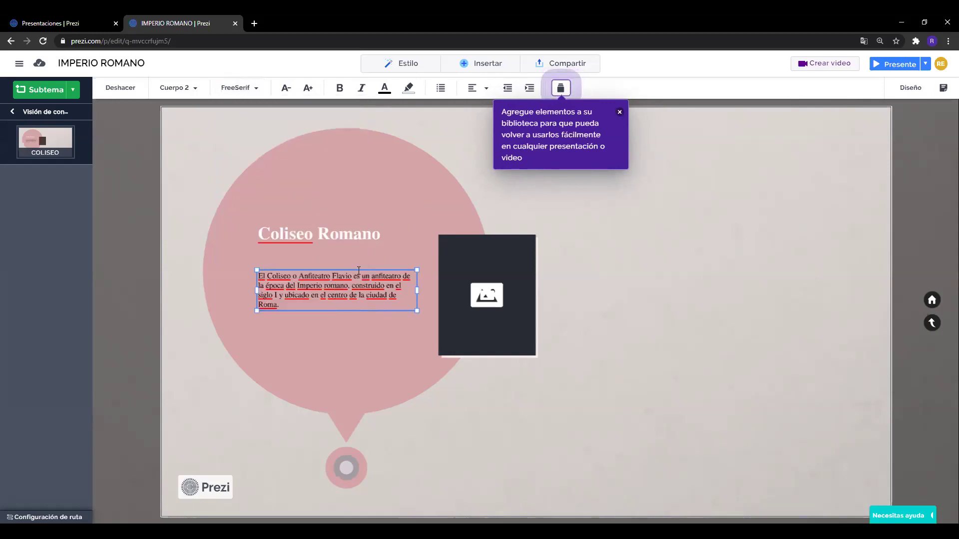
left_click(305, 89)
left_click(305, 89)
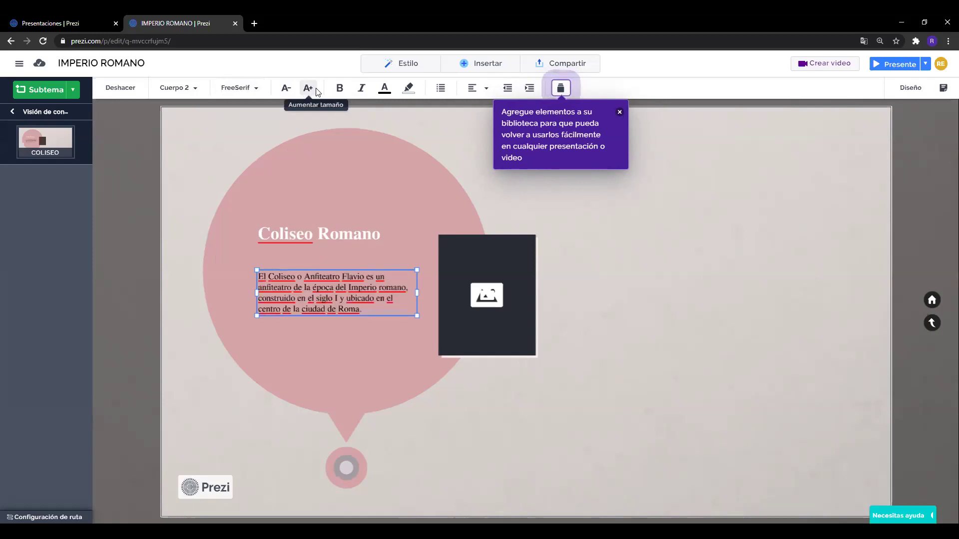
Centre-align the Coliseo body text and move its box up closer beneath the heading
left_click(473, 88)
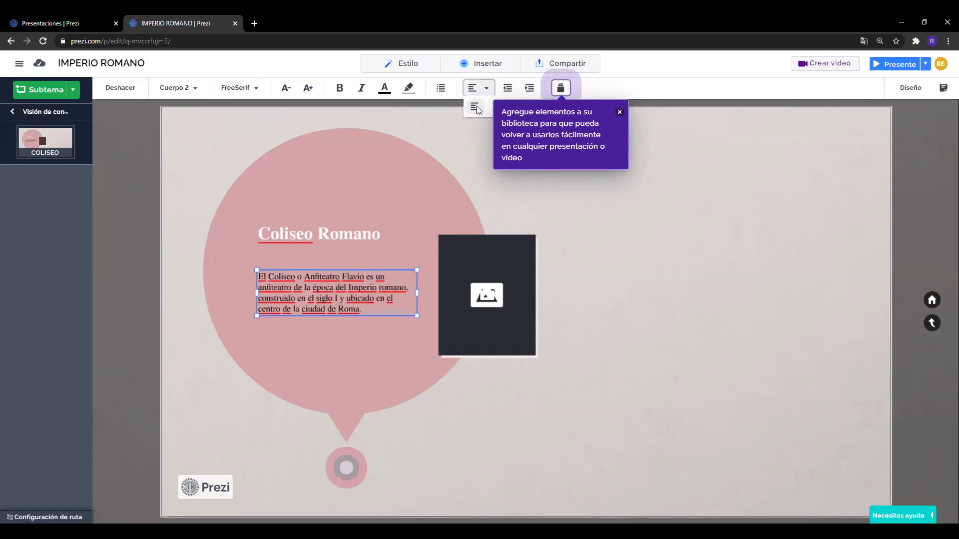
left_click(619, 112)
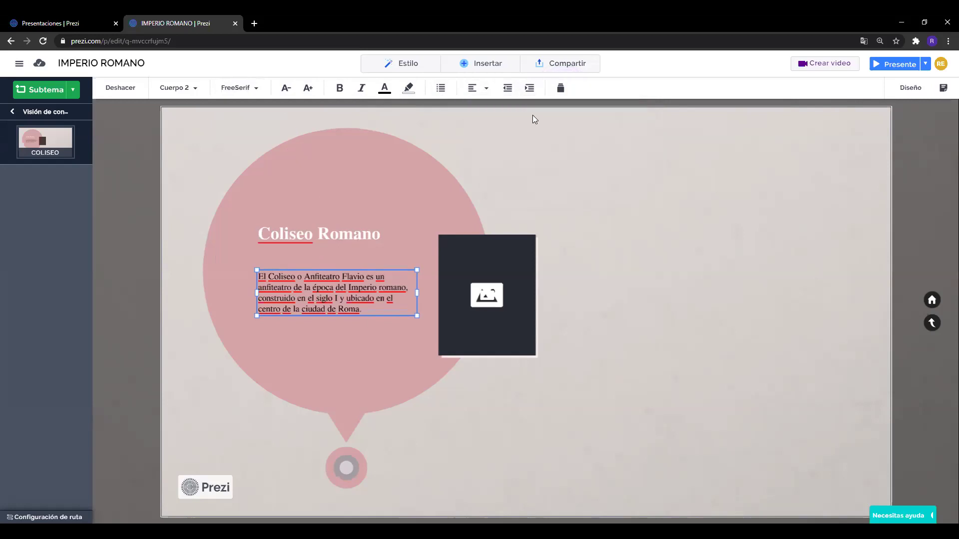
left_click(484, 91)
left_click(492, 111)
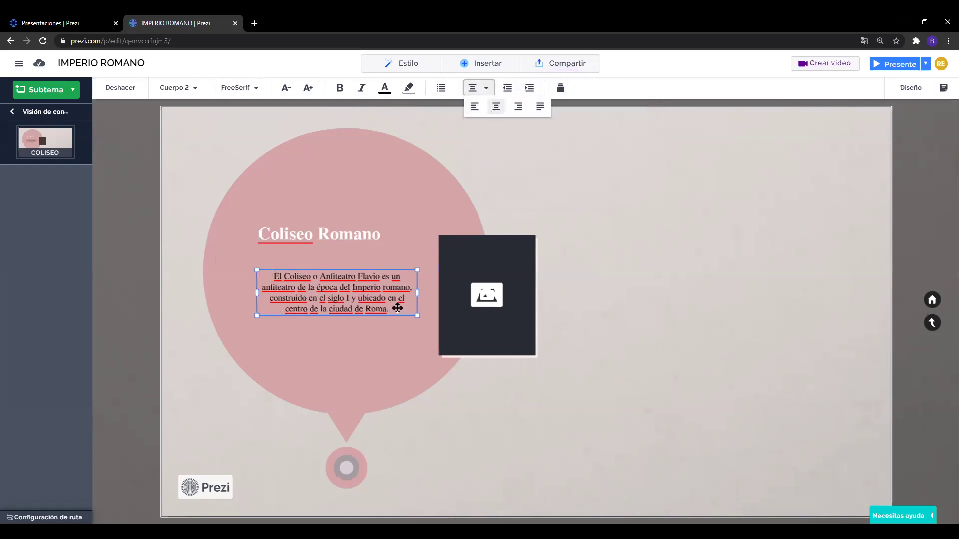
left_click_drag(395, 314, 384, 298)
left_click(617, 344)
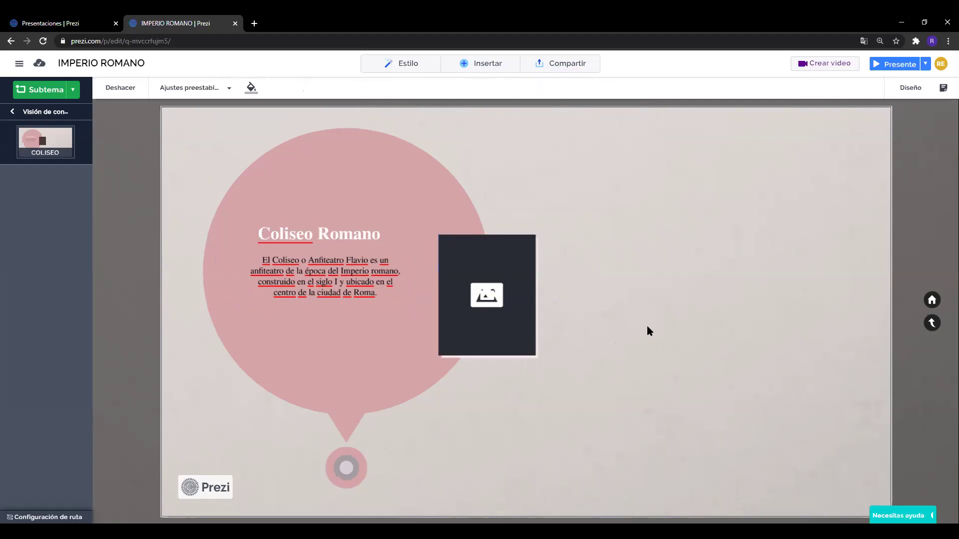
Replace the COLISEO placeholder image with the coliseo-romano file and shift it right within its crop frame to show the taller facade
double_click(508, 279)
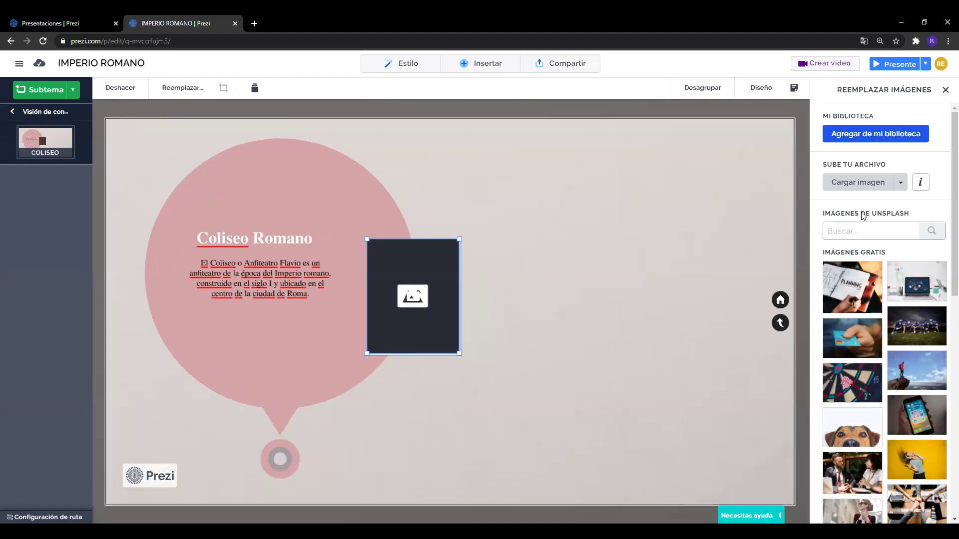
left_click(868, 182)
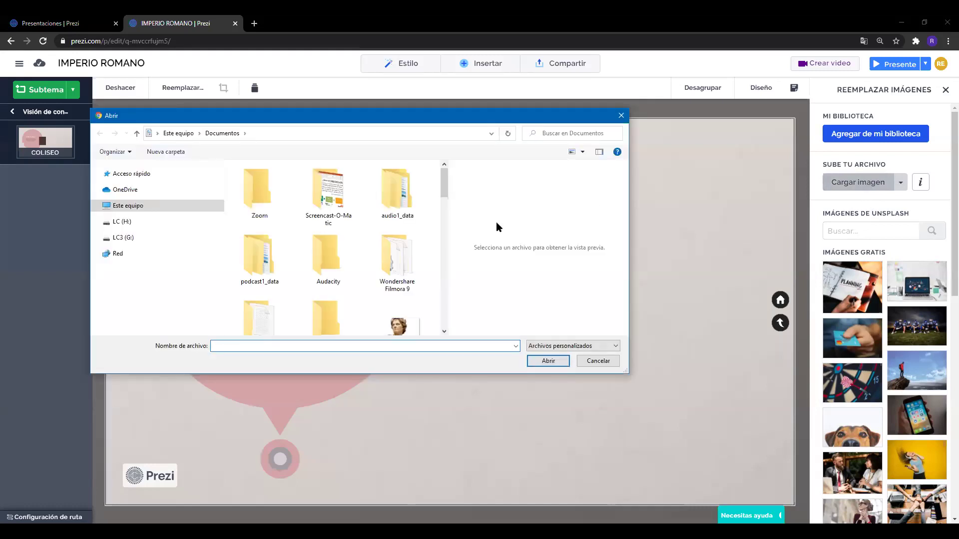
scroll(418, 252, "down", 3)
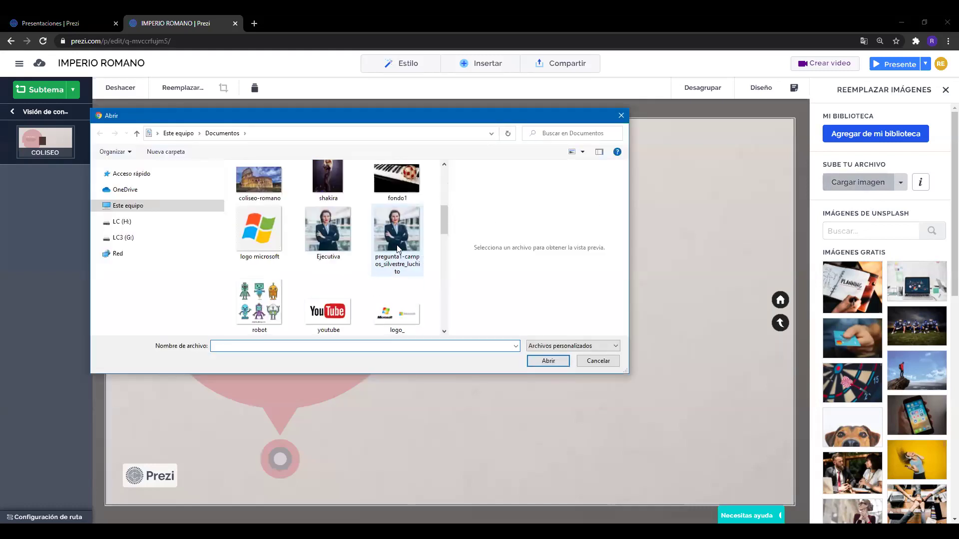
left_click(258, 180)
left_click(559, 366)
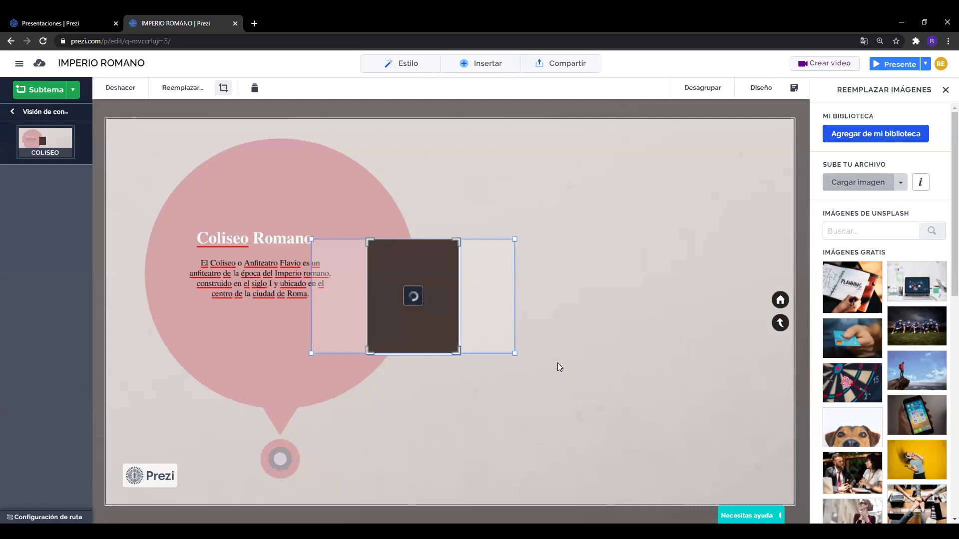
left_click_drag(490, 320, 513, 322)
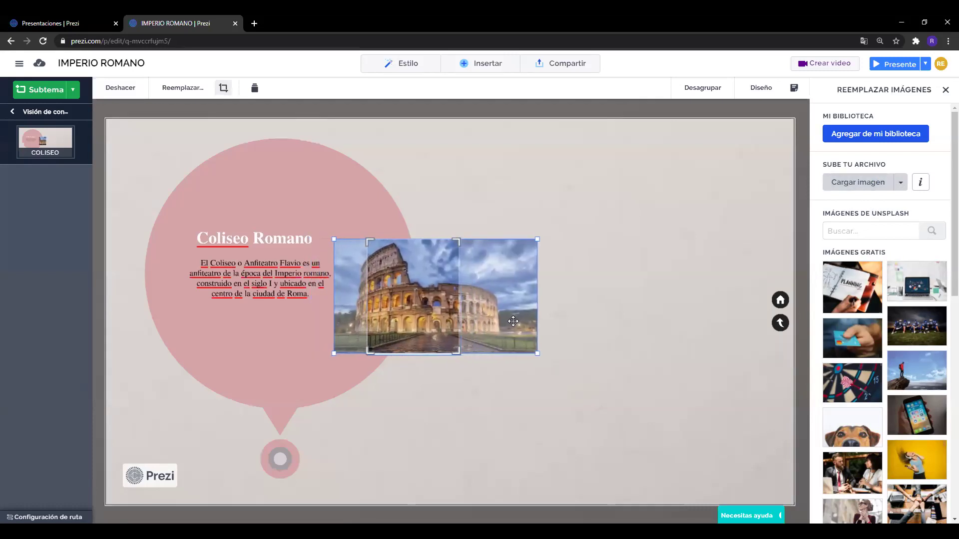
left_click(737, 261)
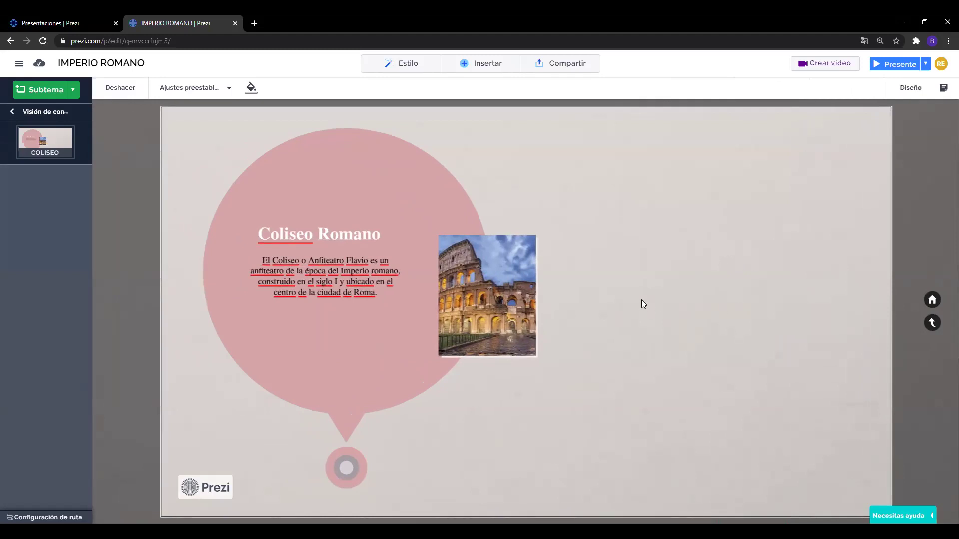
Return to the overview, open the CONGRESO topic and set its heading to "CONGRESO"
left_click(932, 301)
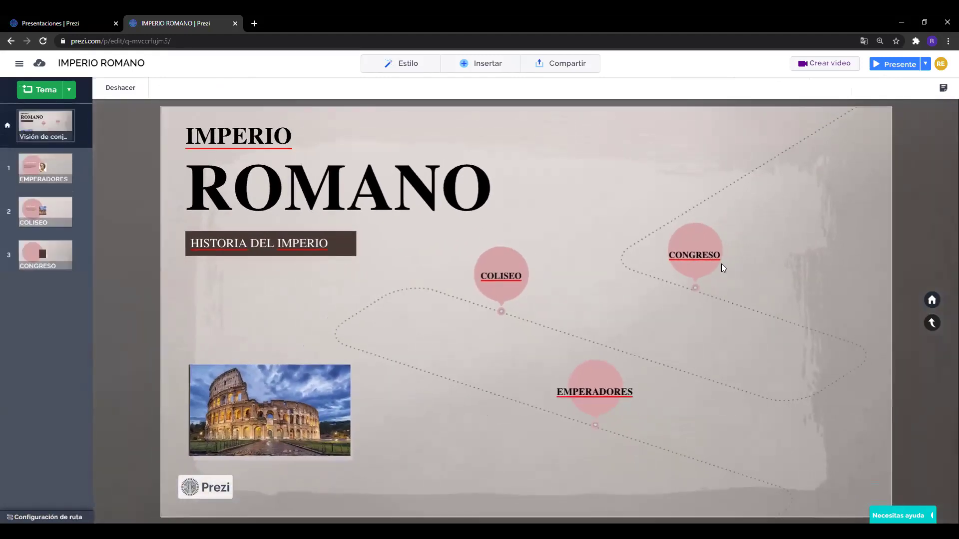
left_click(692, 245)
left_click(692, 246)
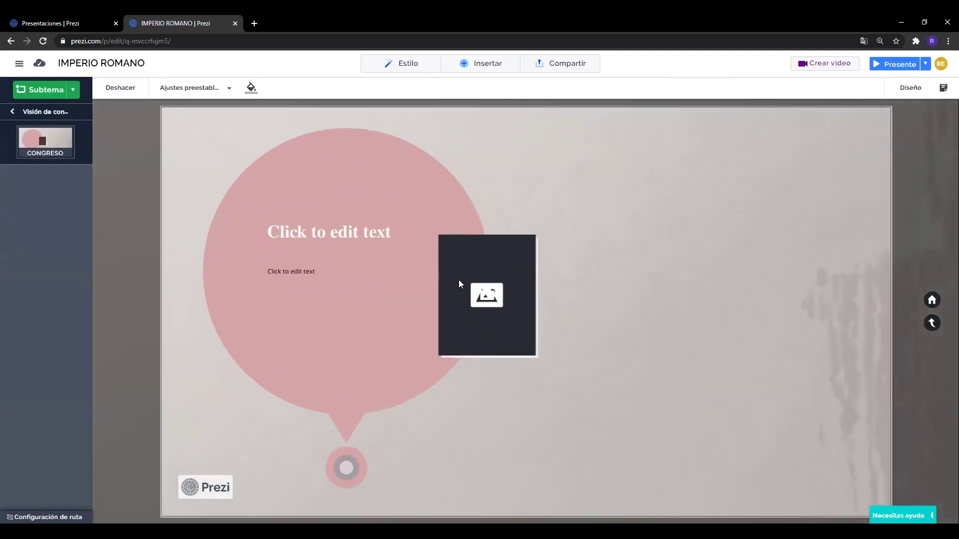
left_click(328, 237)
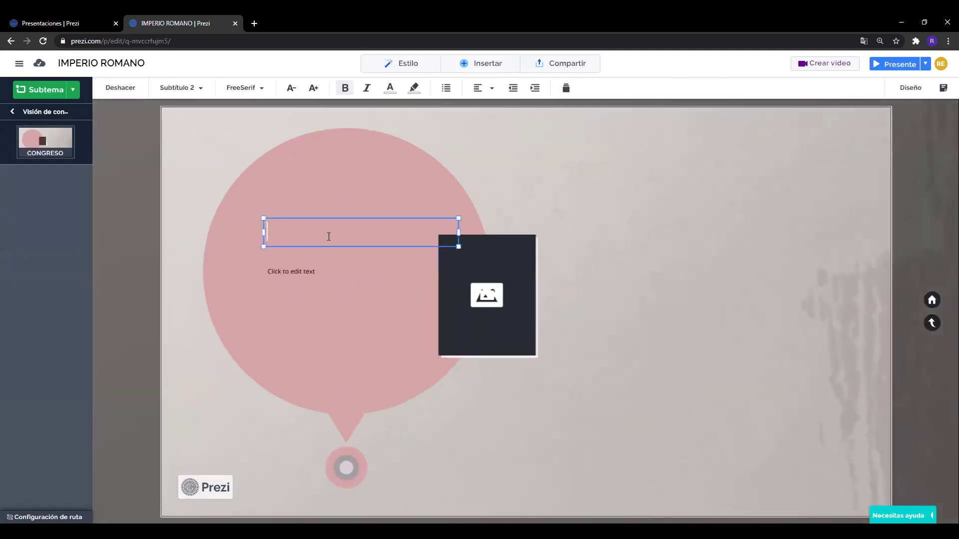
type("CONSEGR")
key("BackSpace")
key("BackSpace")
key("BackSpace")
key("BackSpace")
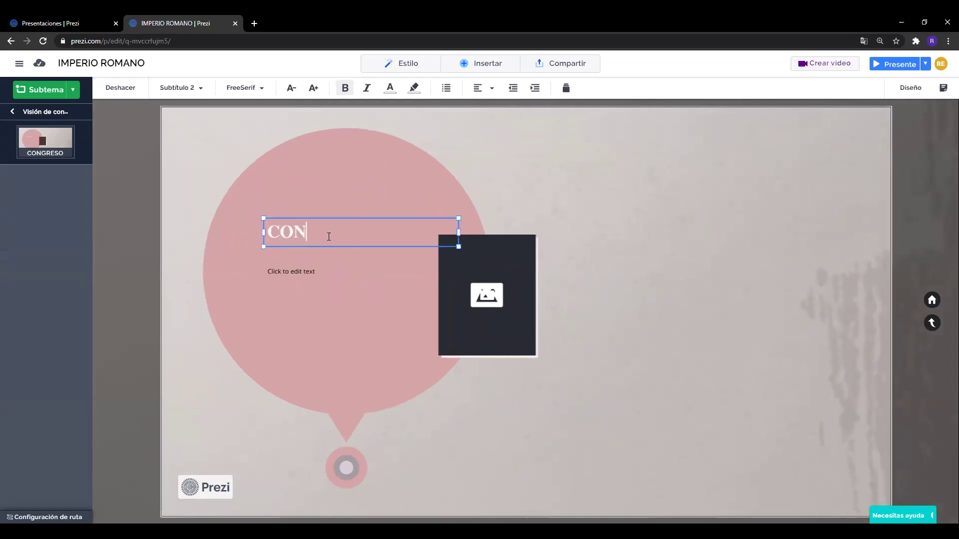
type("GRAESO")
key("BackSpace")
key("BackSpace")
key("BackSpace")
key("BackSpace")
type("ESO")
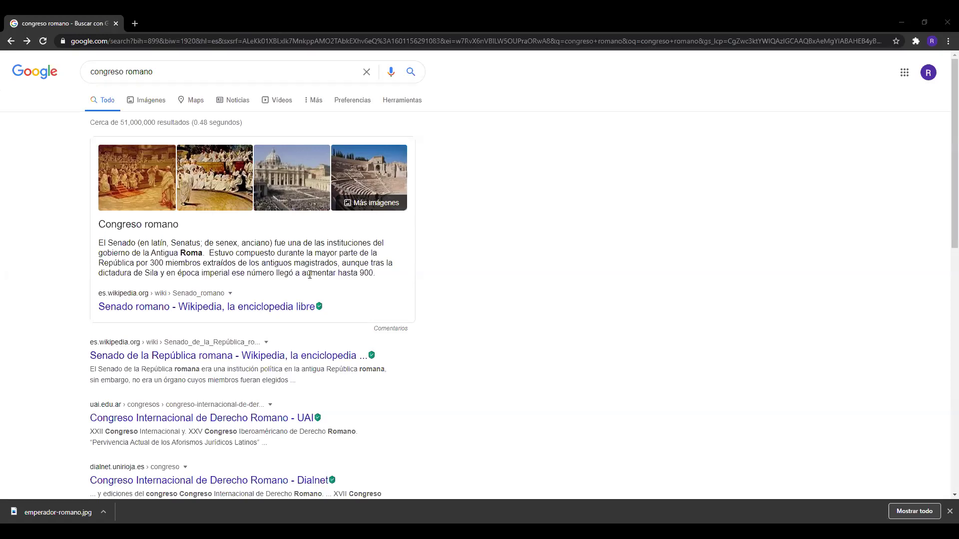
Save the Roman senate painting from the "congreso romano" search results to Documents as "senado-romano"
left_click(141, 173)
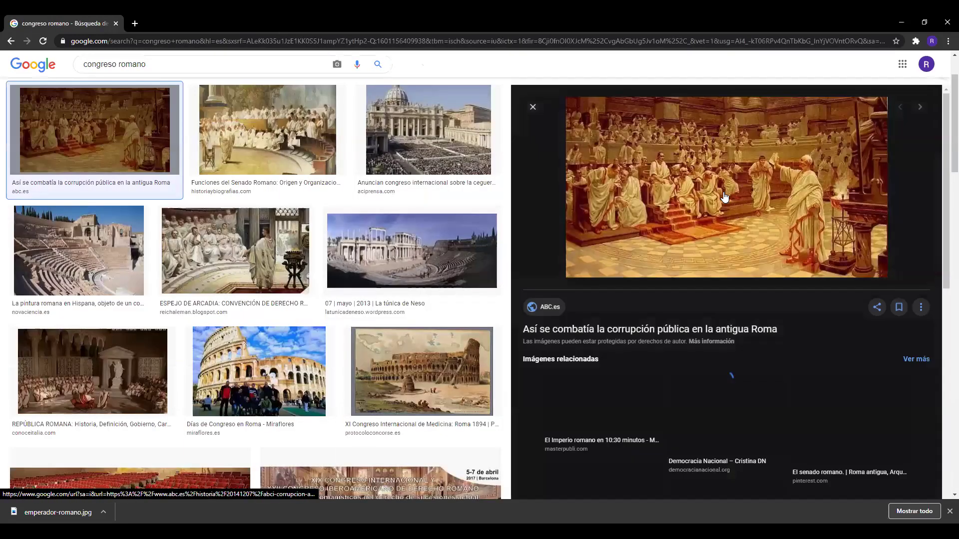
right_click(727, 188)
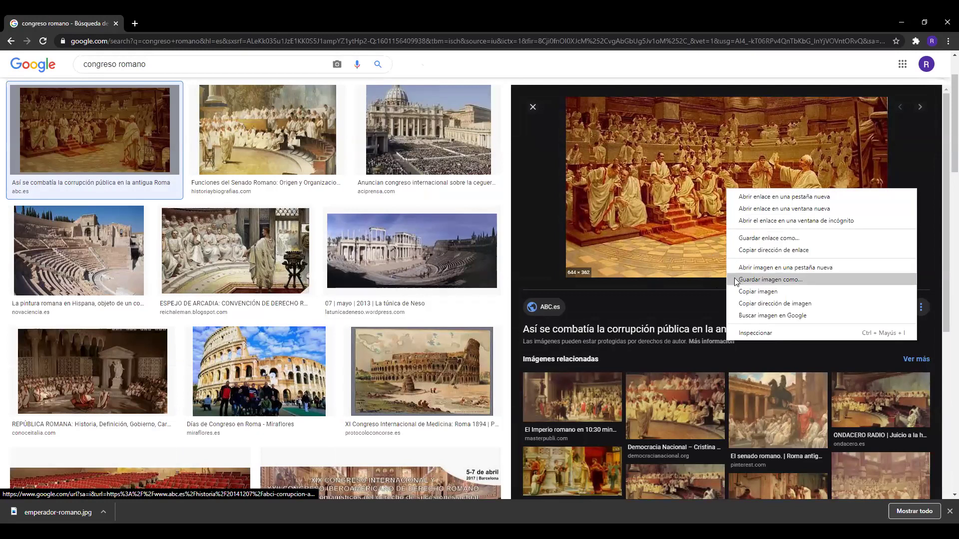
left_click(770, 280)
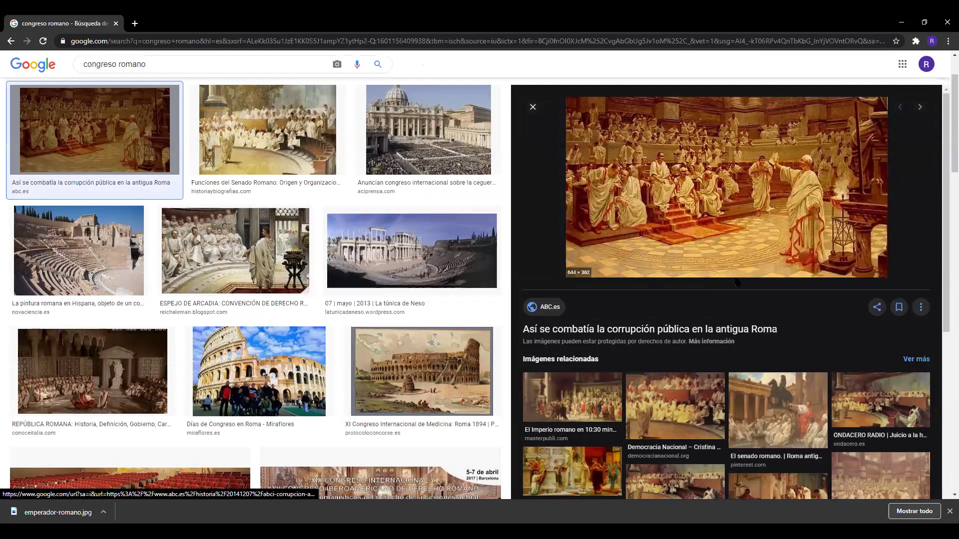
type("semano")
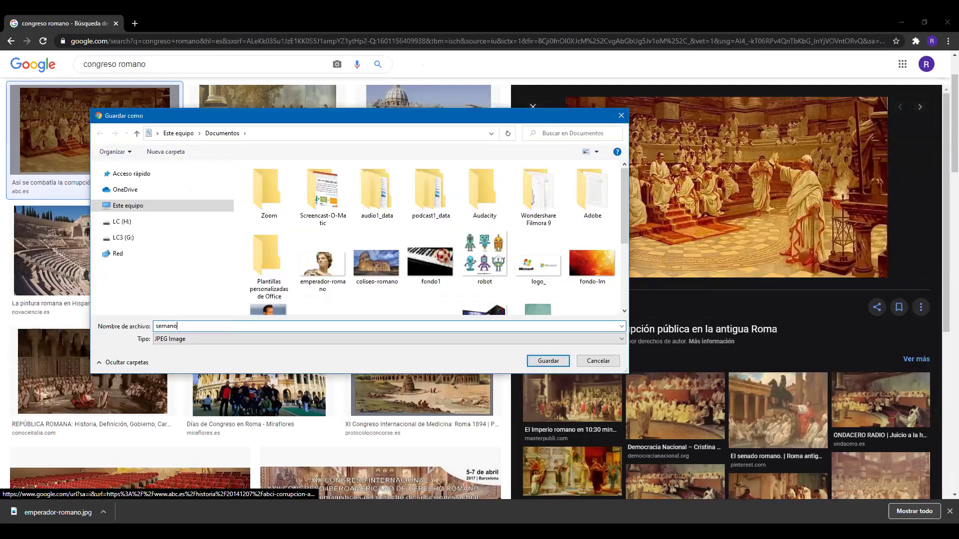
key("BackSpace")
key("BackSpace")
key("BackSpace")
type("nado-roman")
left_click(543, 360)
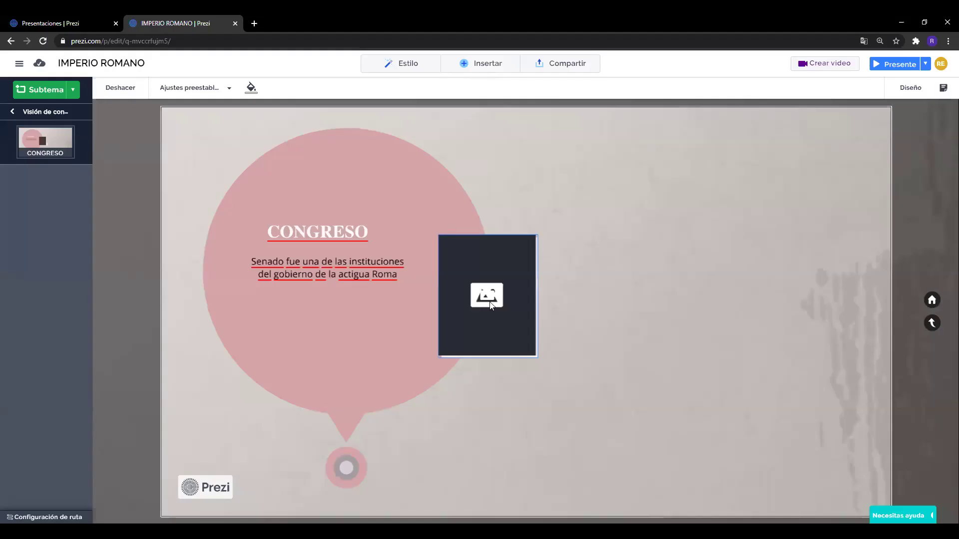
Switch to the Prezi editor and replace the CONGRESO topic's placeholder image with the senado-romano file
left_click(488, 295)
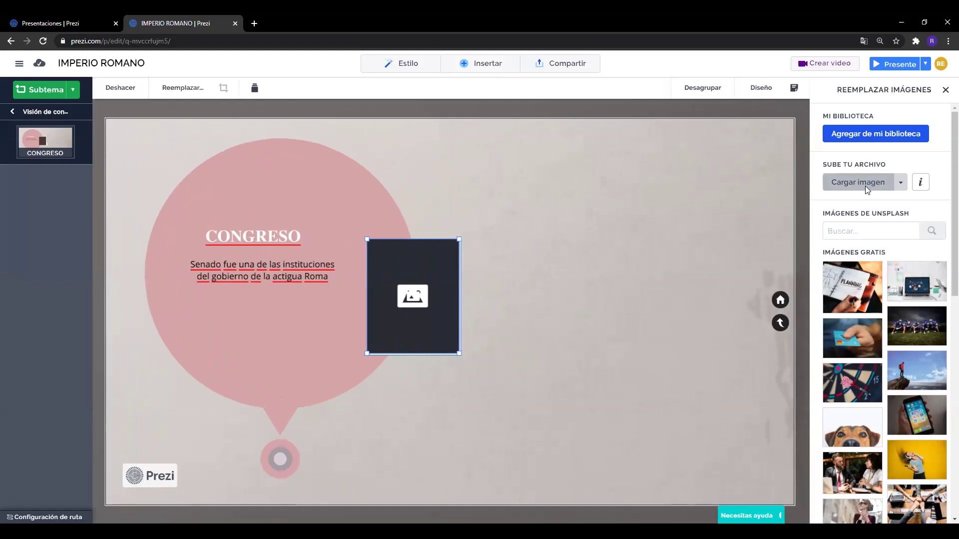
left_click(866, 186)
scroll(446, 181, "down", 3)
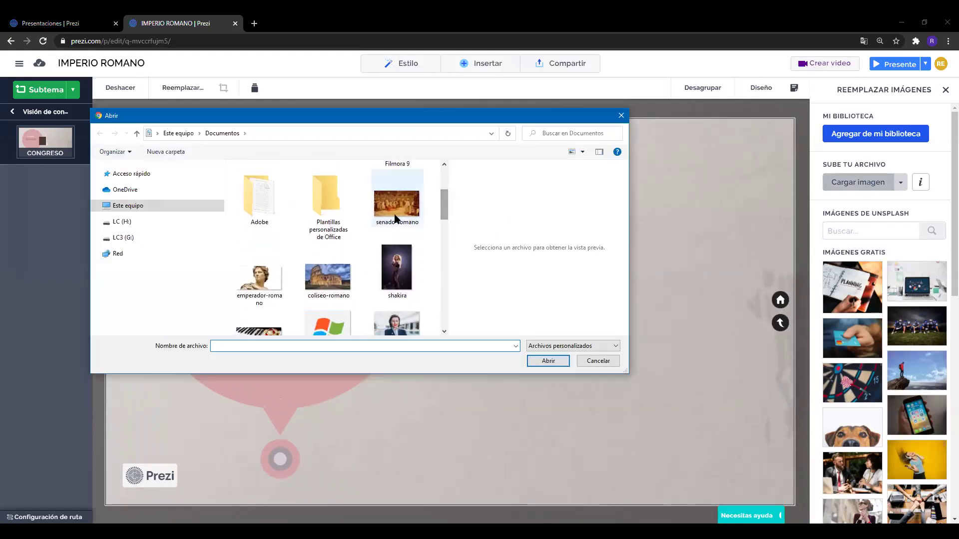
left_click(394, 218)
left_click(545, 363)
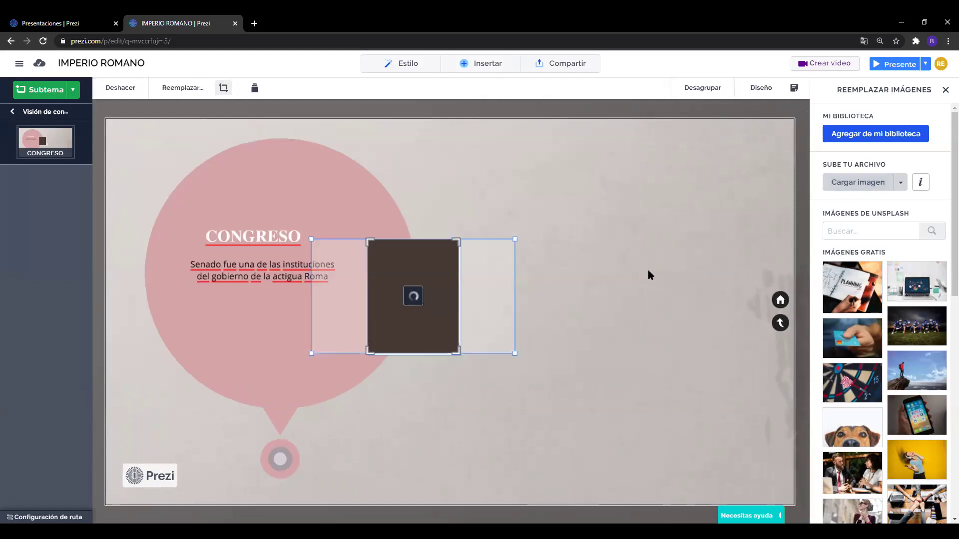
left_click(946, 90)
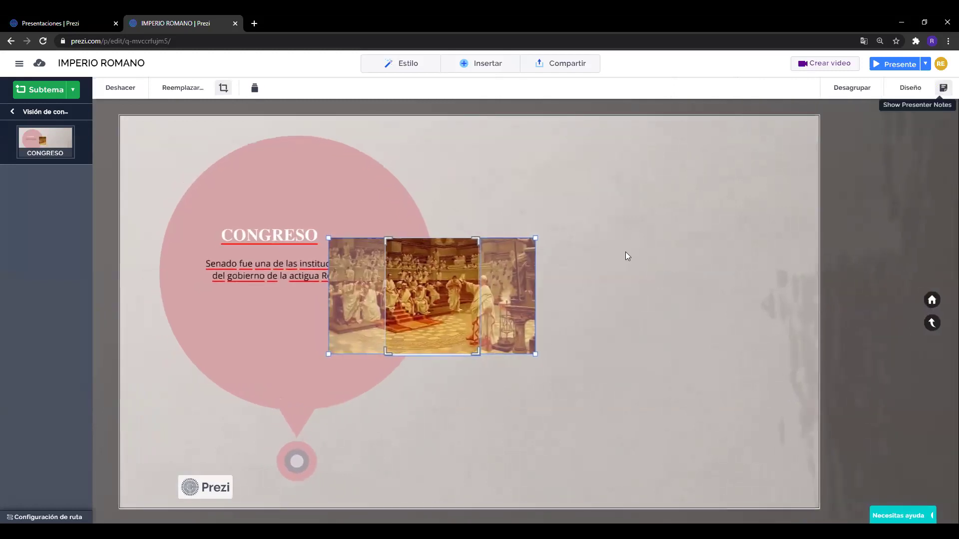
Shift the senate image left within its crop frame to show the standing orator, and return to the presentation overview
mouse_move(573, 313)
left_mouse_down()
mouse_move(550, 312)
mouse_move(561, 312)
left_mouse_up()
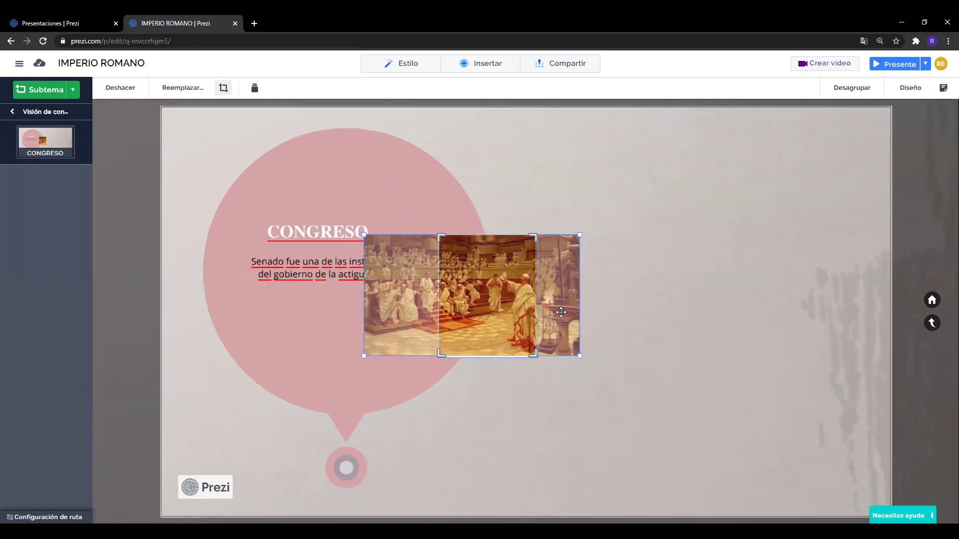
left_click(631, 295)
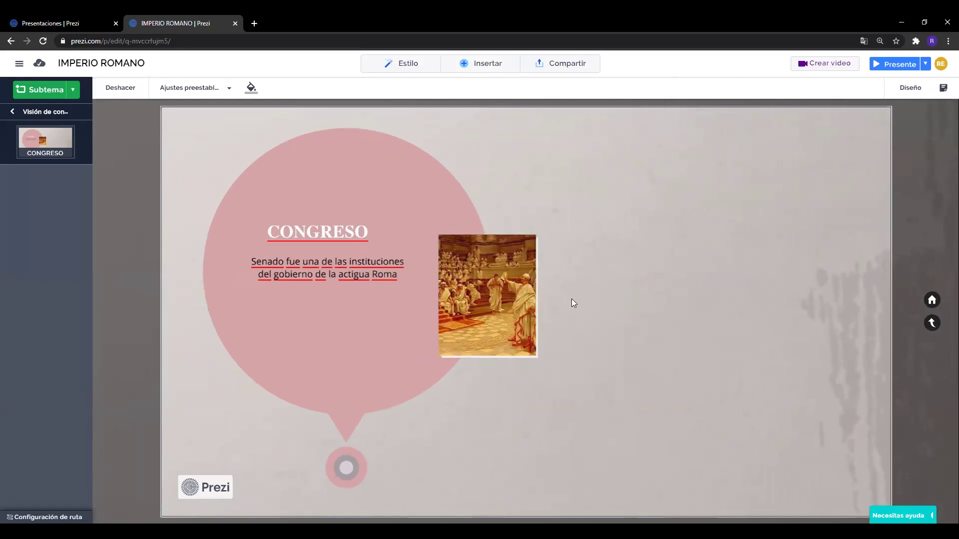
left_click(931, 300)
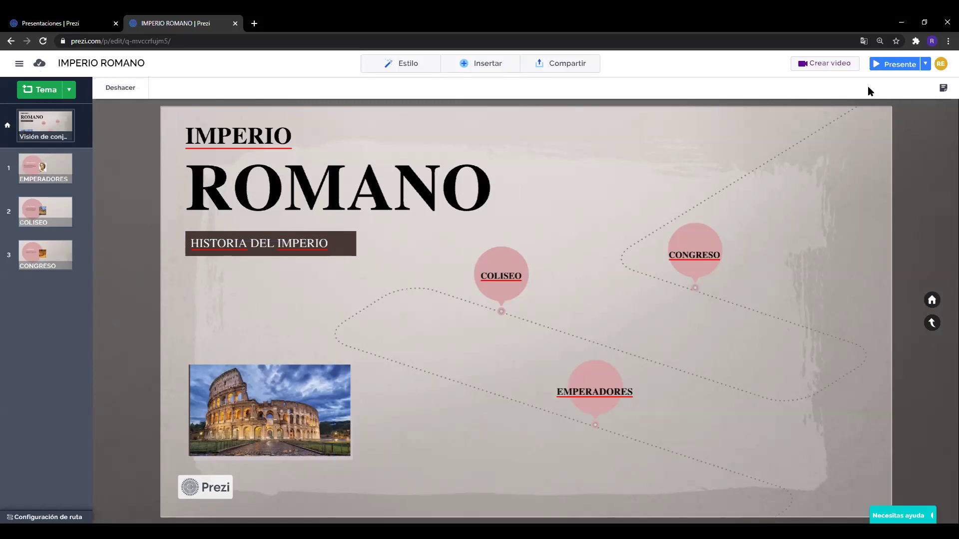
Preview the presentation full screen by advancing through its first stops, and return to the overview in the editor
left_click(889, 70)
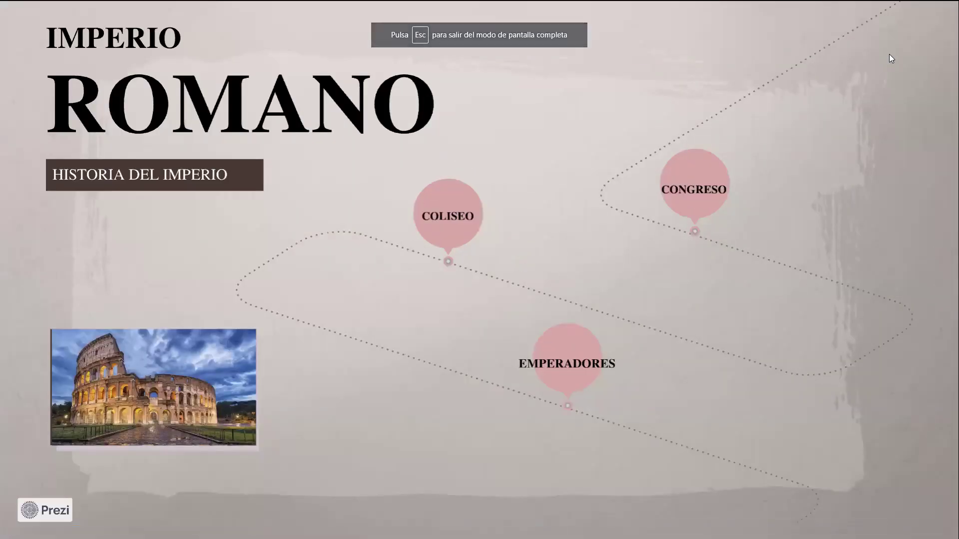
key("Right")
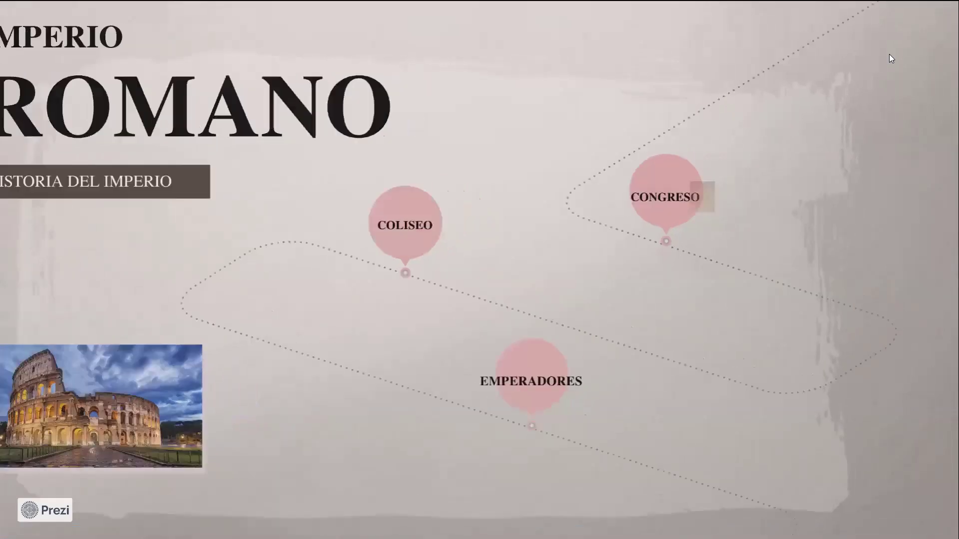
key("Right")
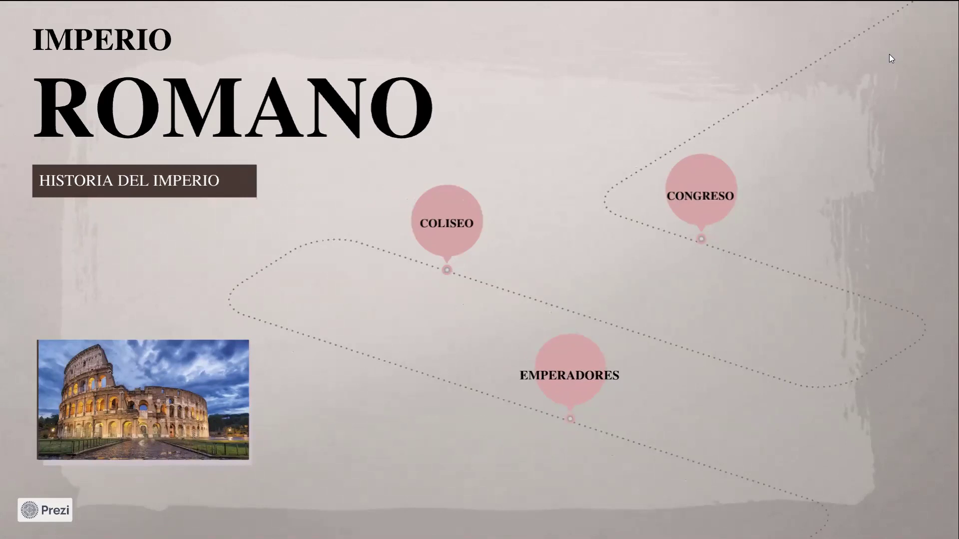
key("Escape")
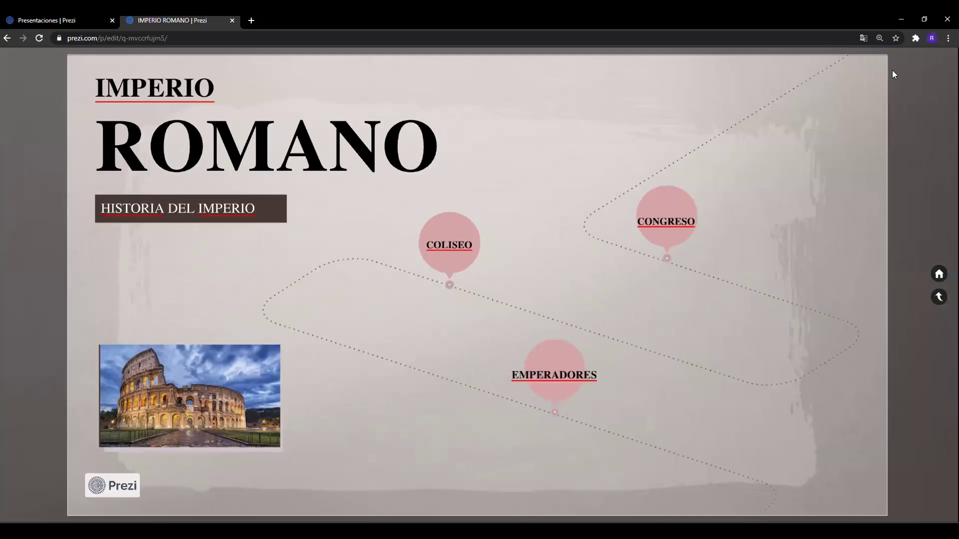
left_click(43, 139)
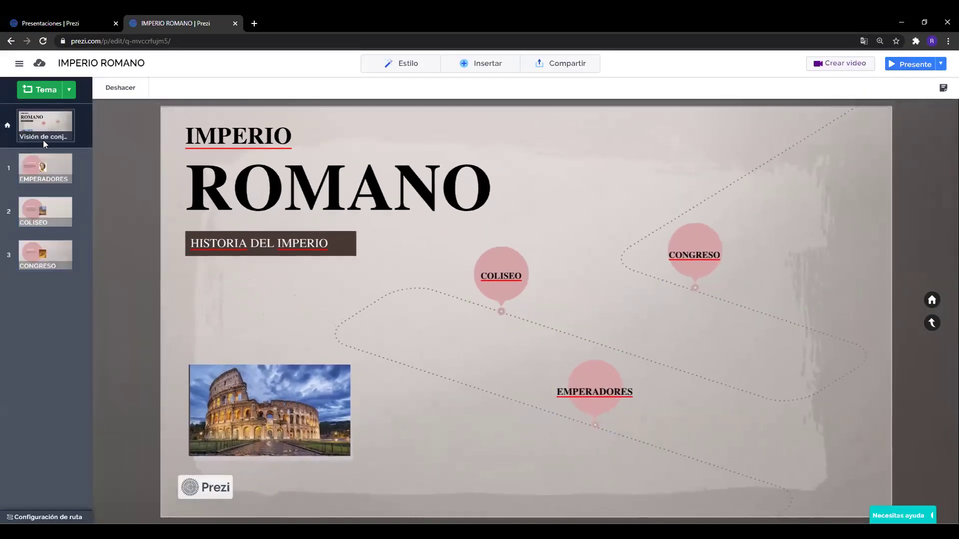
Play the full presentation from the overview through EMPERADORES, COLISEO and CONGRESO to the end, and exit full screen
left_click(891, 69)
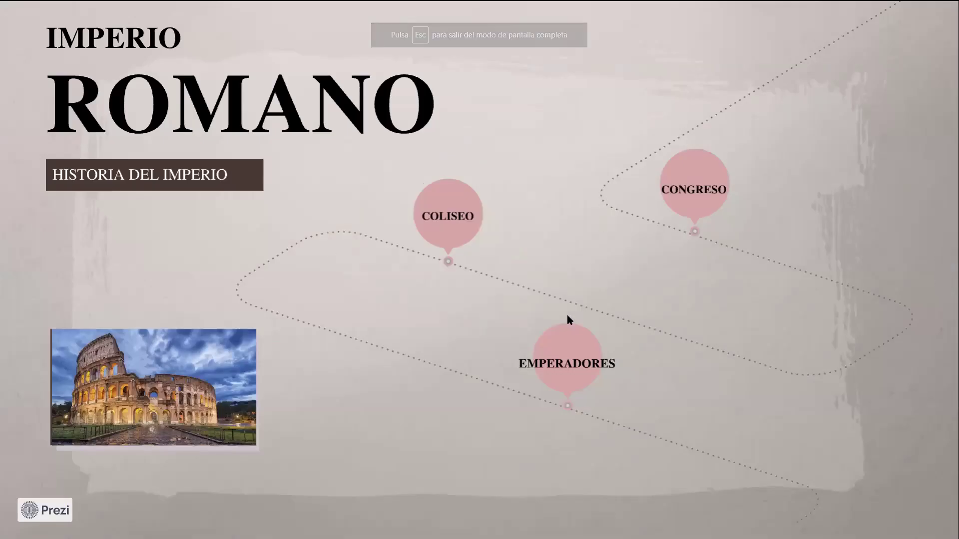
mouse_move(489, 518)
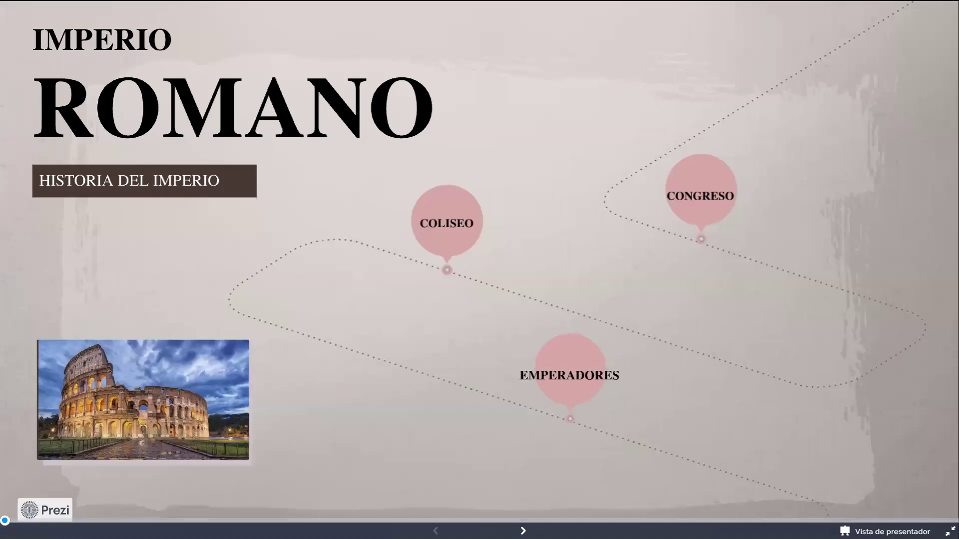
left_click(523, 531)
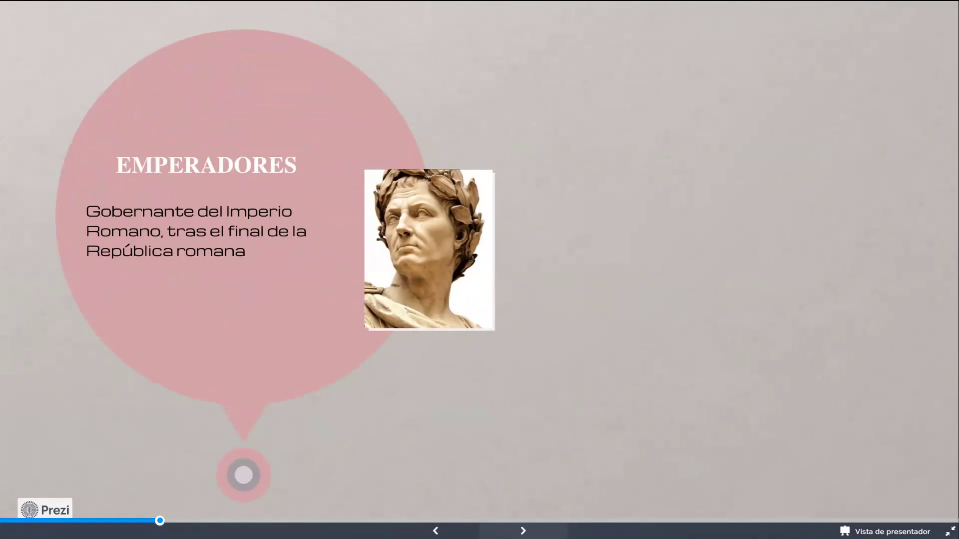
key("Right")
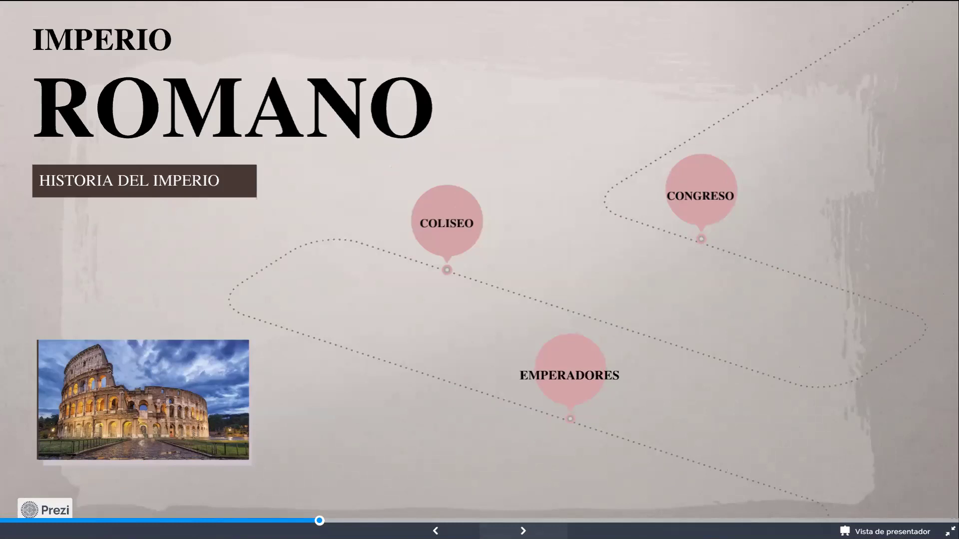
key("Right")
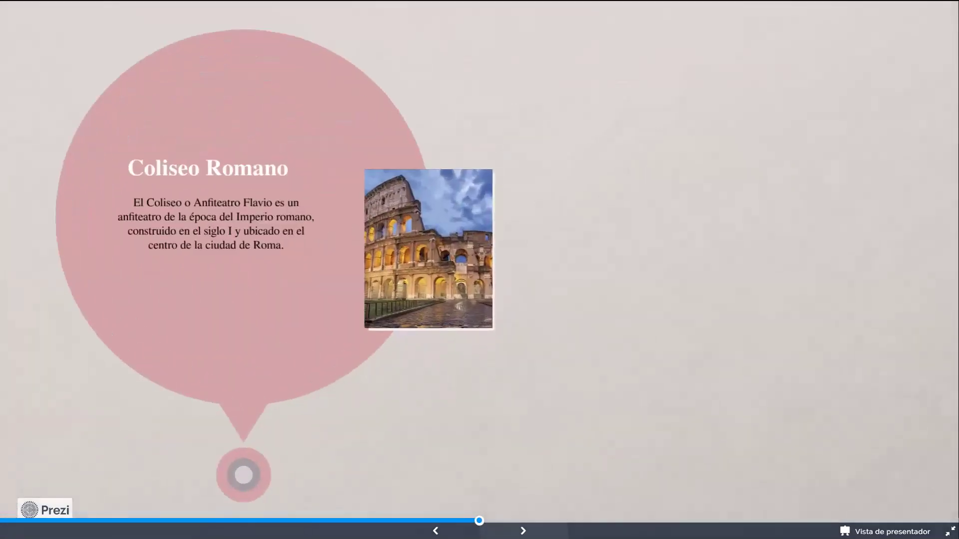
key("Right")
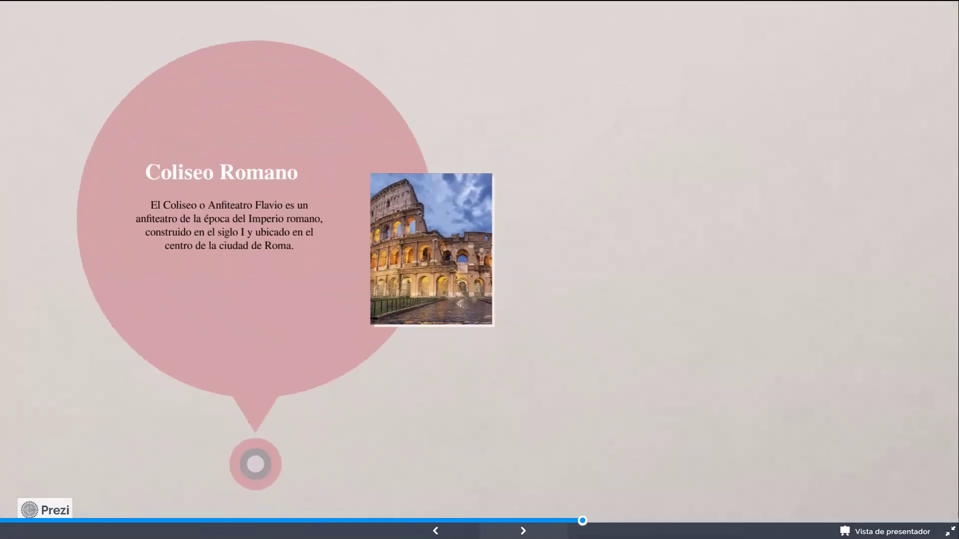
key("Right")
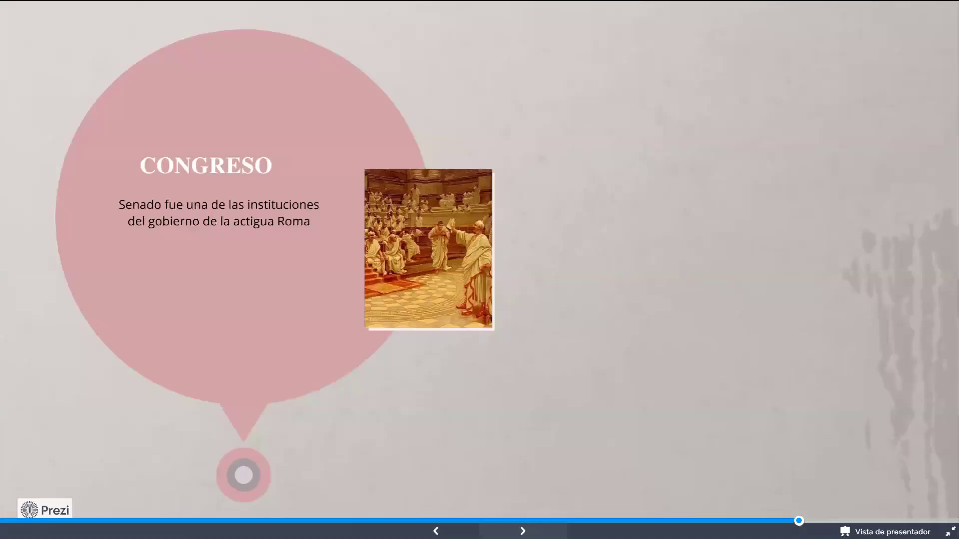
key("Right")
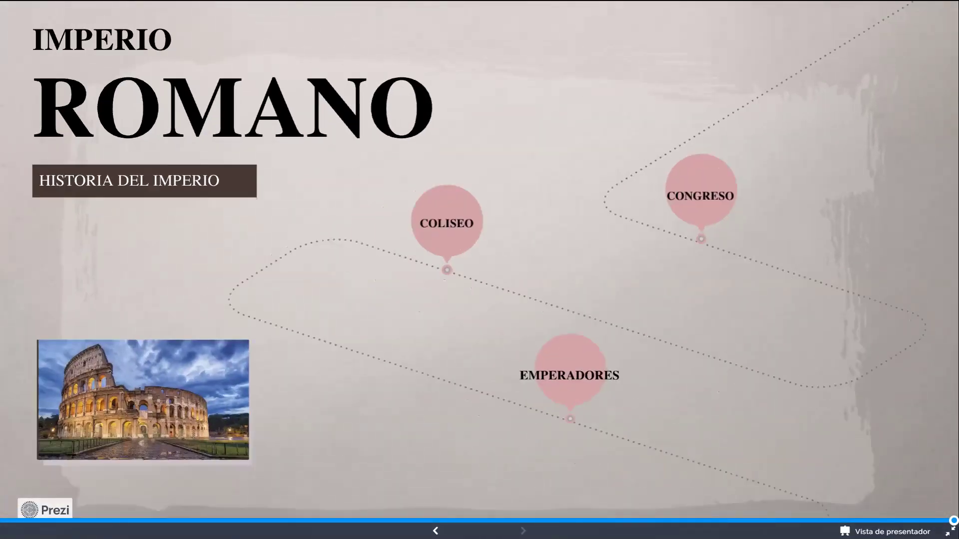
left_click(951, 532)
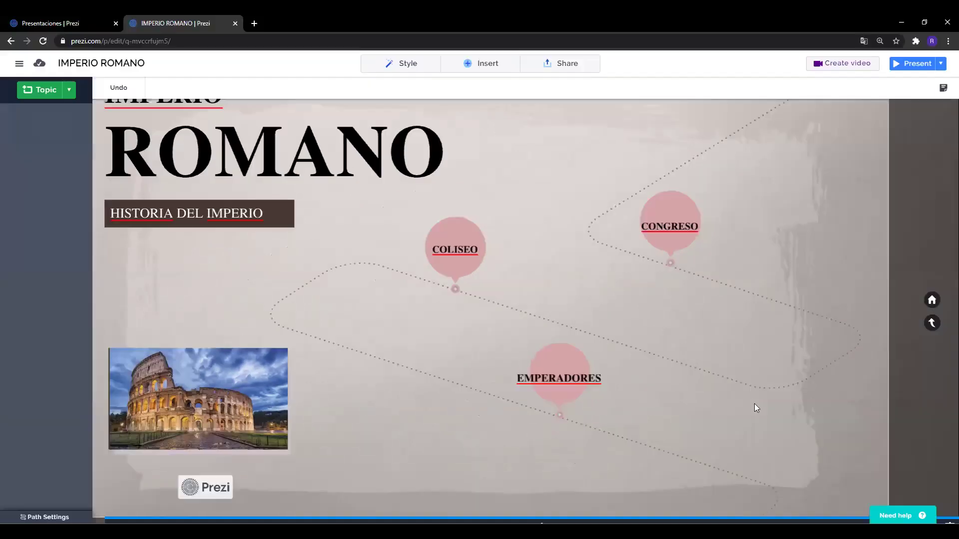
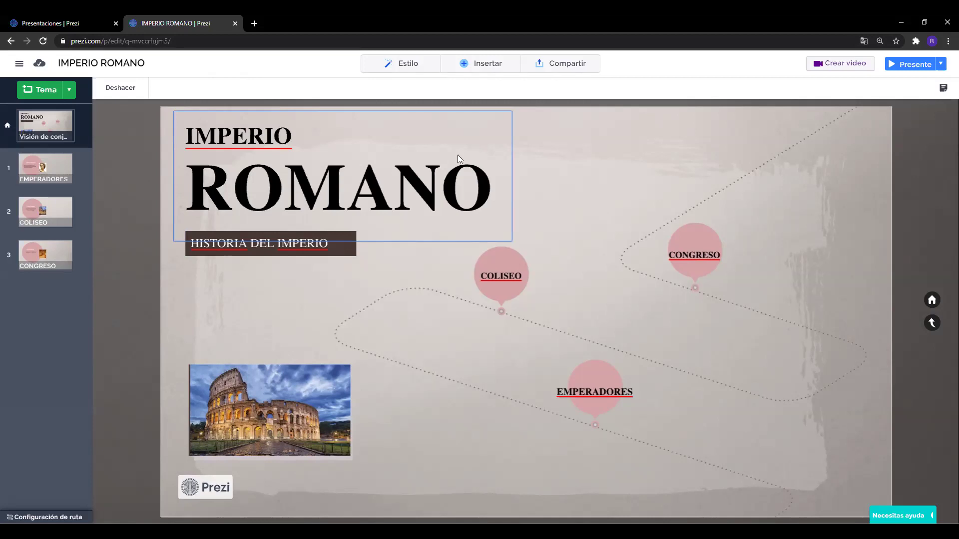
Examine the presenting and sharing options, including the view-link dialog, without creating a link
left_click(941, 64)
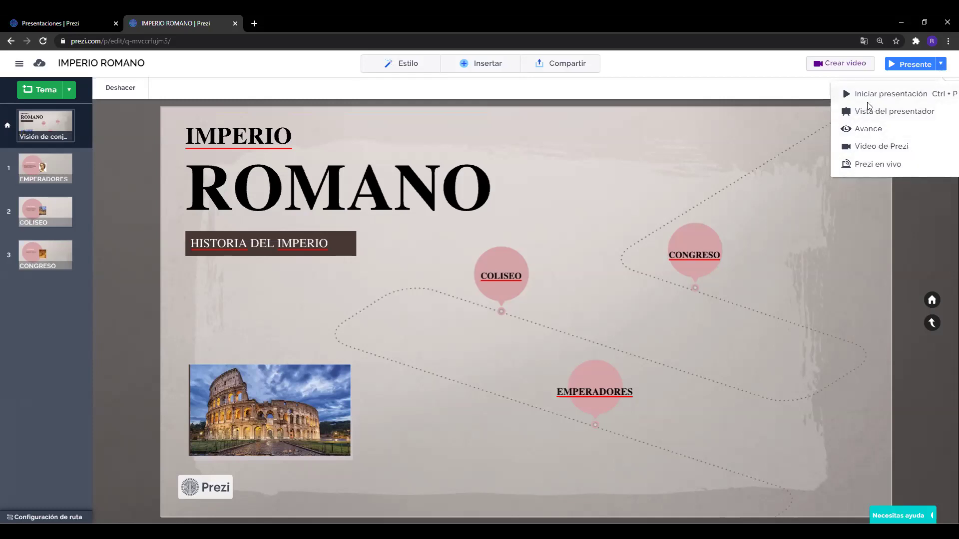
left_click(578, 71)
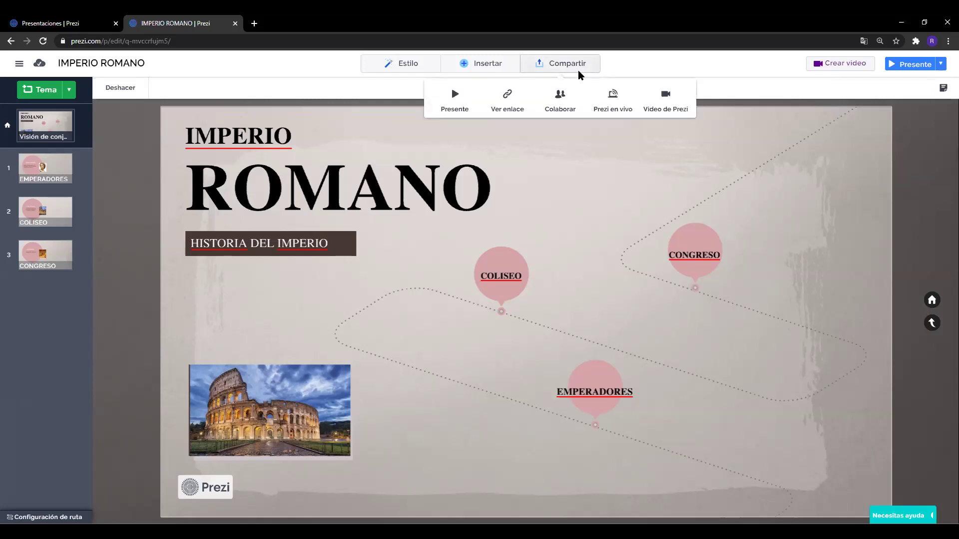
left_click(520, 95)
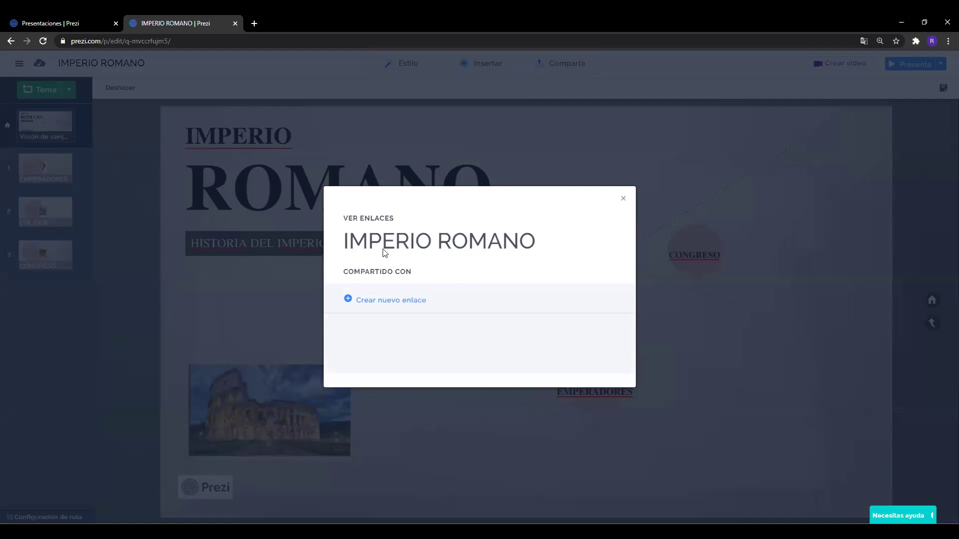
left_click(623, 200)
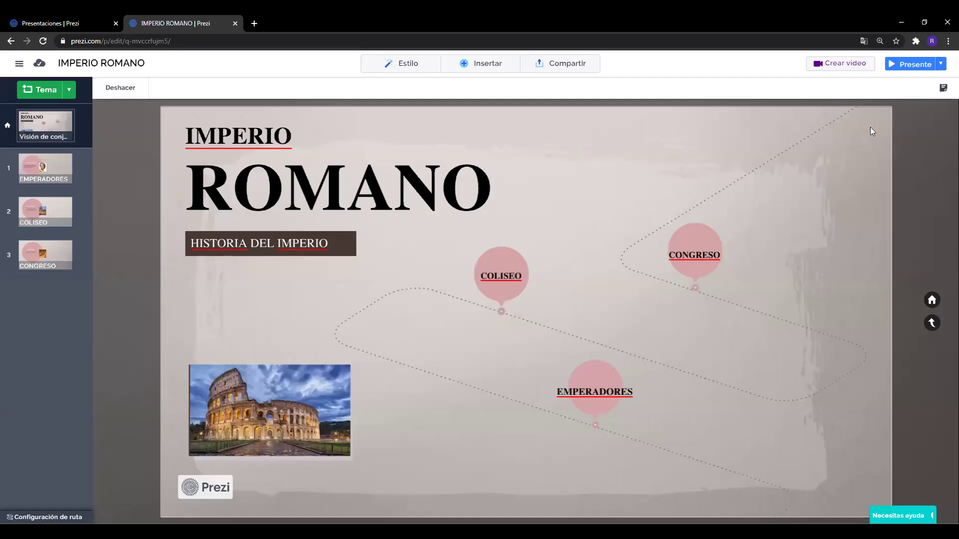
Present IMPERIO ROMANO full screen again and advance through the topics as far as CONGRESO
left_click(894, 64)
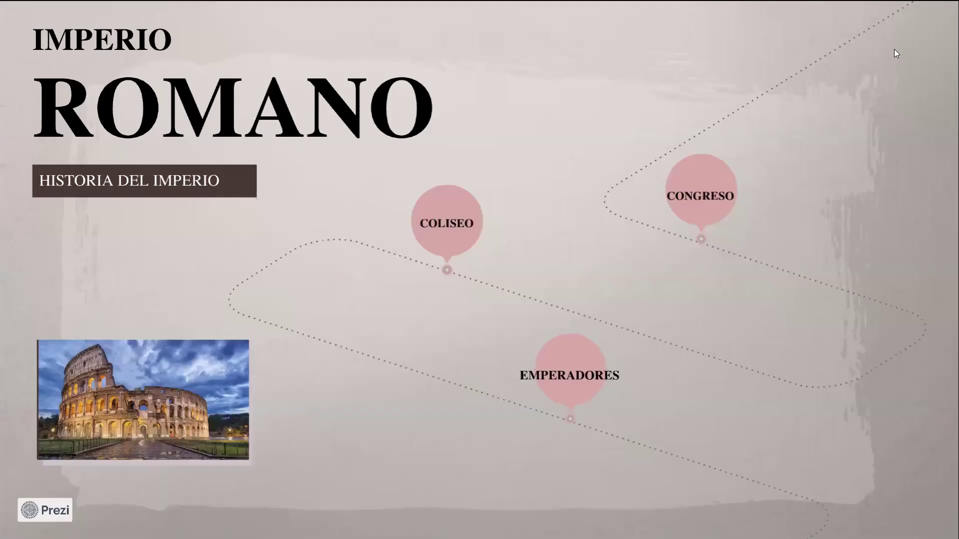
key("Right")
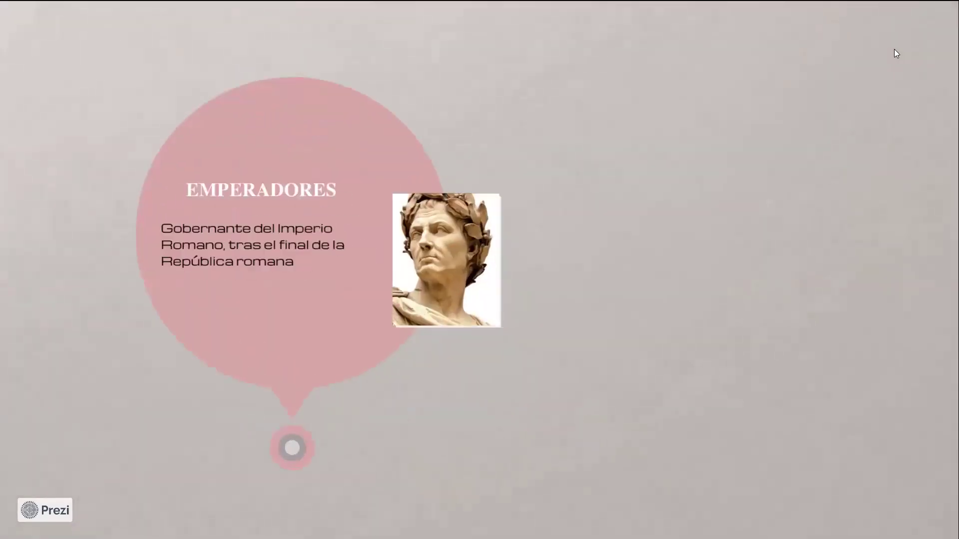
key("Right")
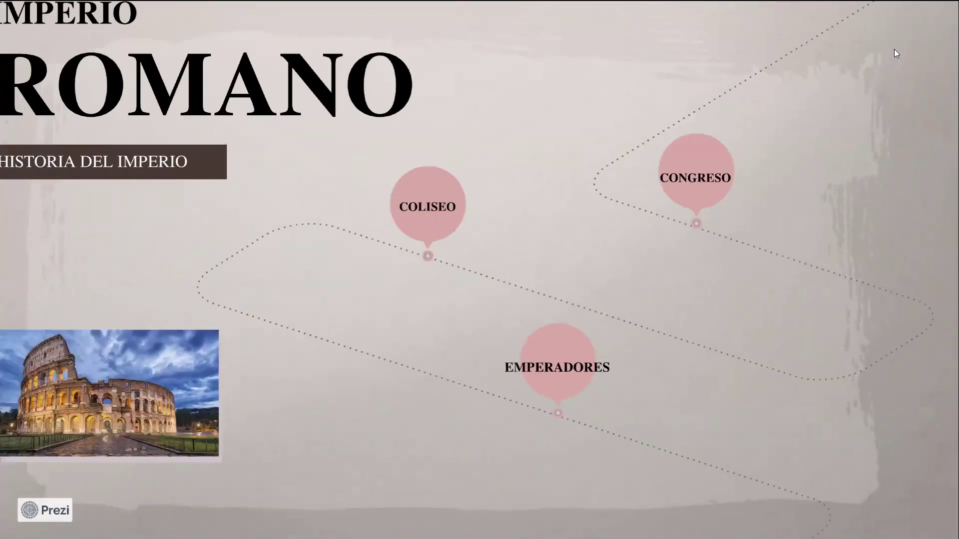
key("Right")
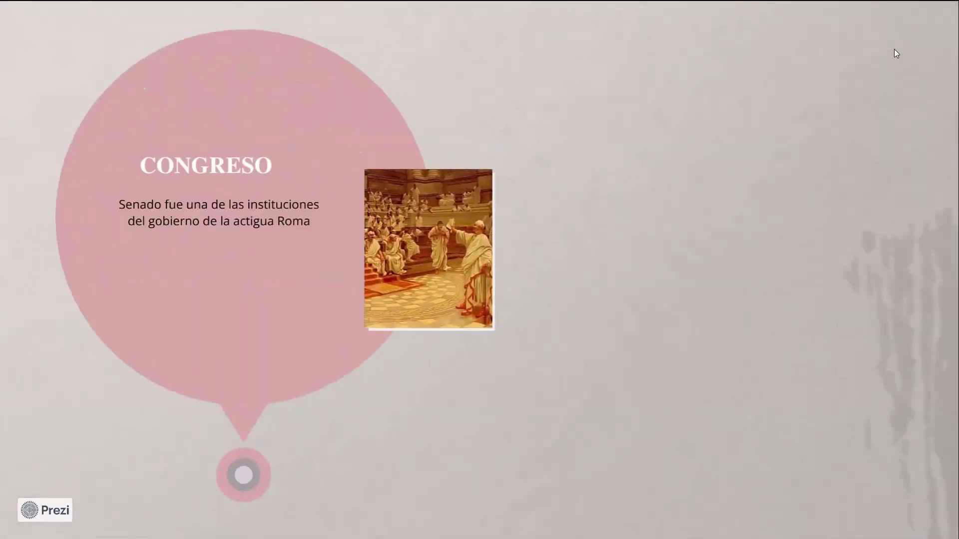
Advance the full-screen presentation from CONGRESO back to the overview and exit to the editor
key("Right")
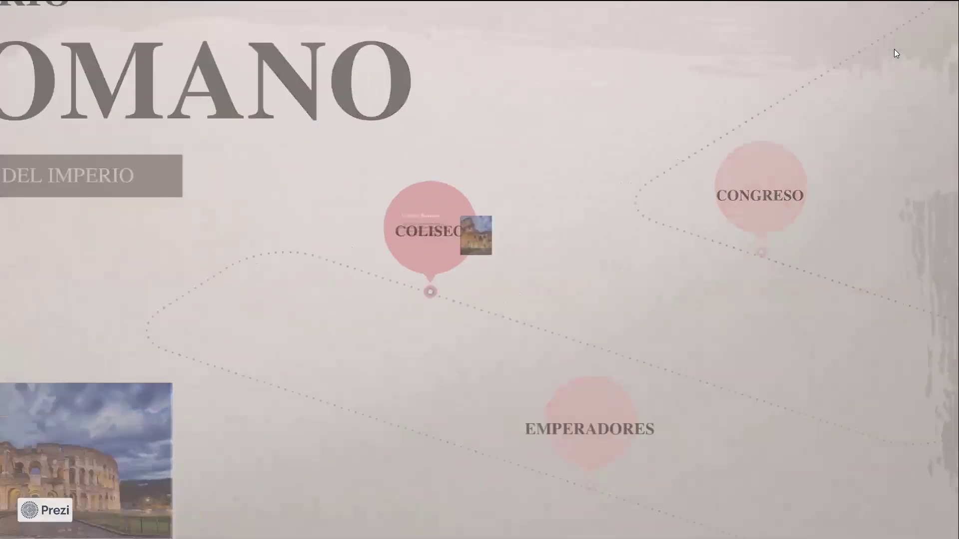
key("Right")
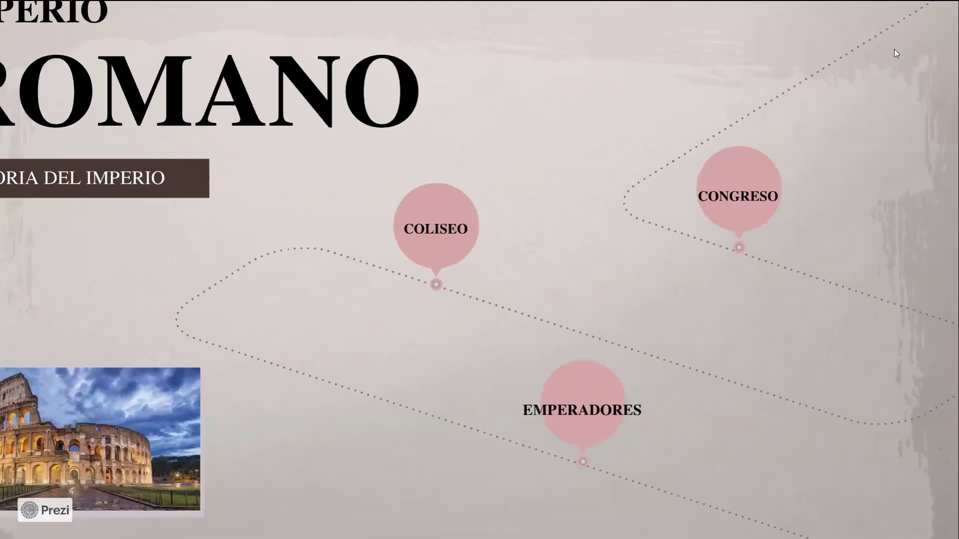
key("Right")
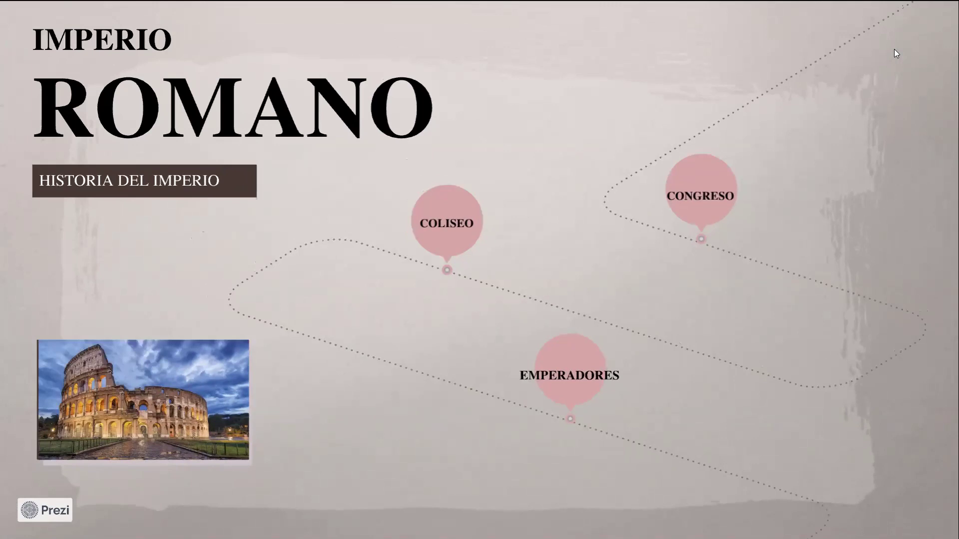
key("Escape")
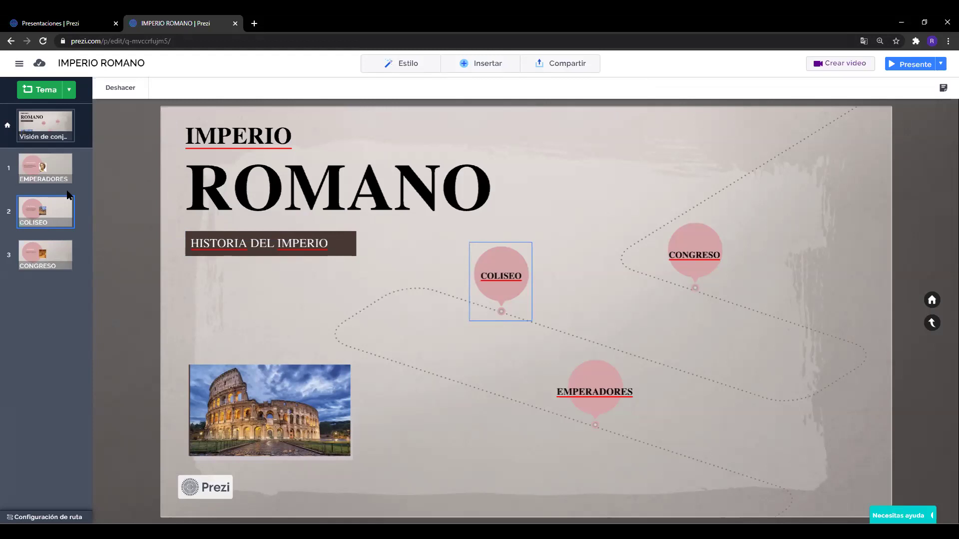
Open the EMPERADORES topic and bring up the icon library for inserting an icon into it
left_click(45, 167)
left_click(258, 340)
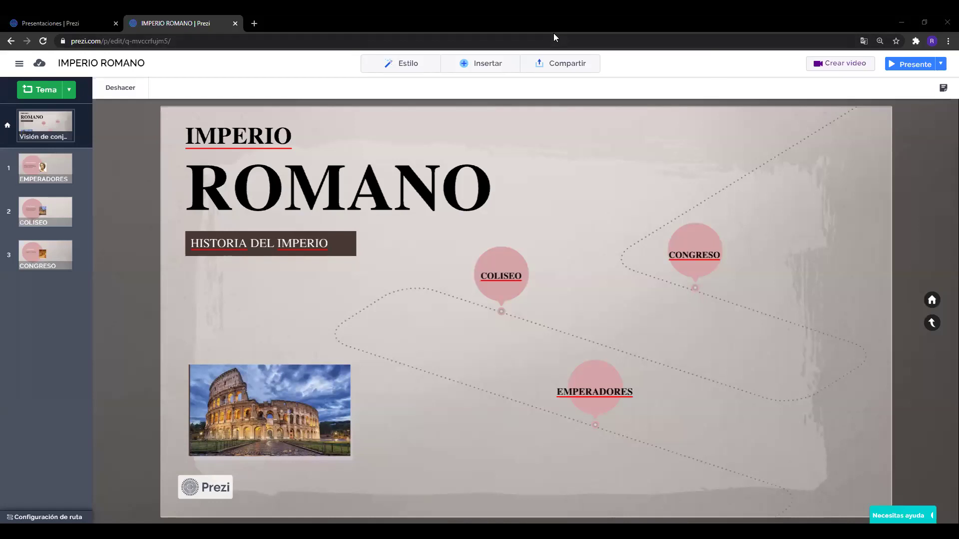
left_click(594, 374)
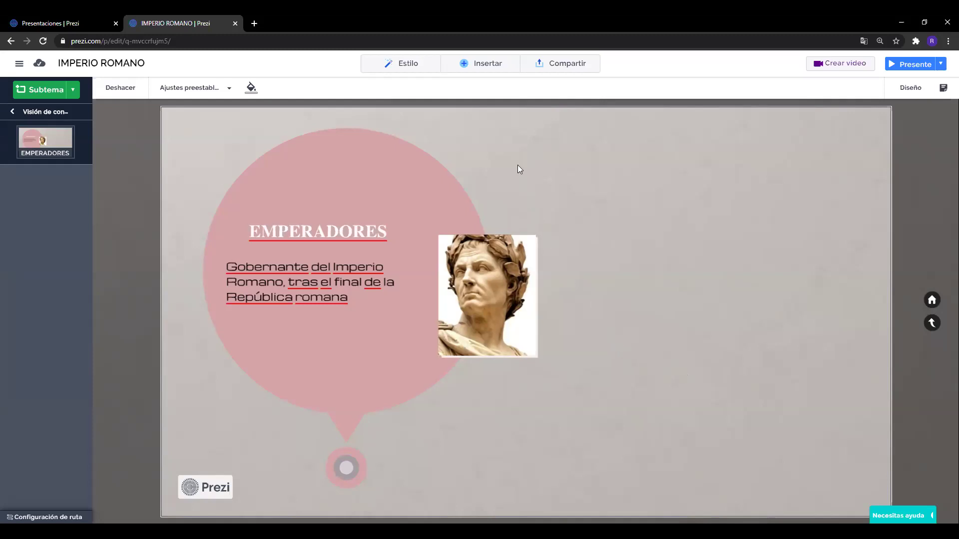
left_click(490, 70)
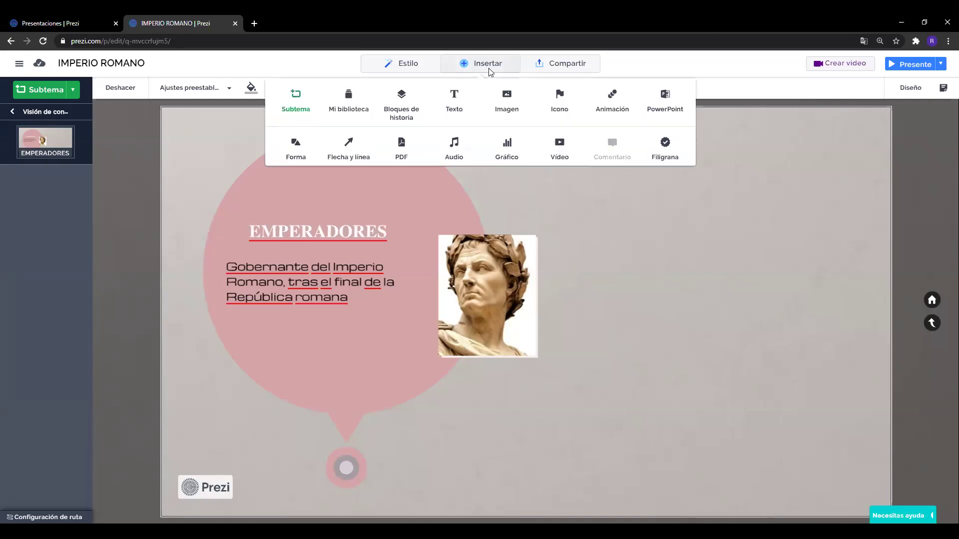
left_click(557, 94)
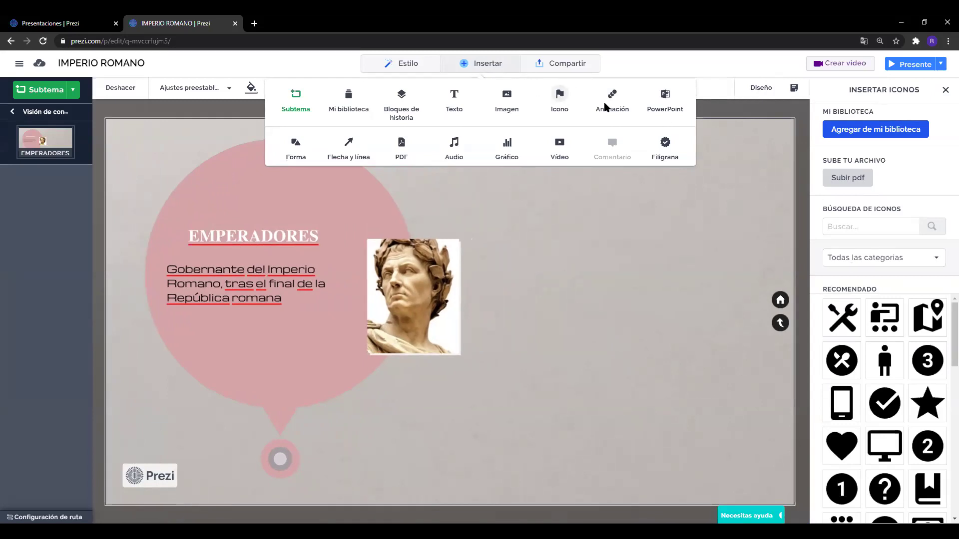
left_click(766, 166)
Examine the recommended icons across all categories for one that suits the EMPERADORES topic
scroll(938, 321, "down", 5)
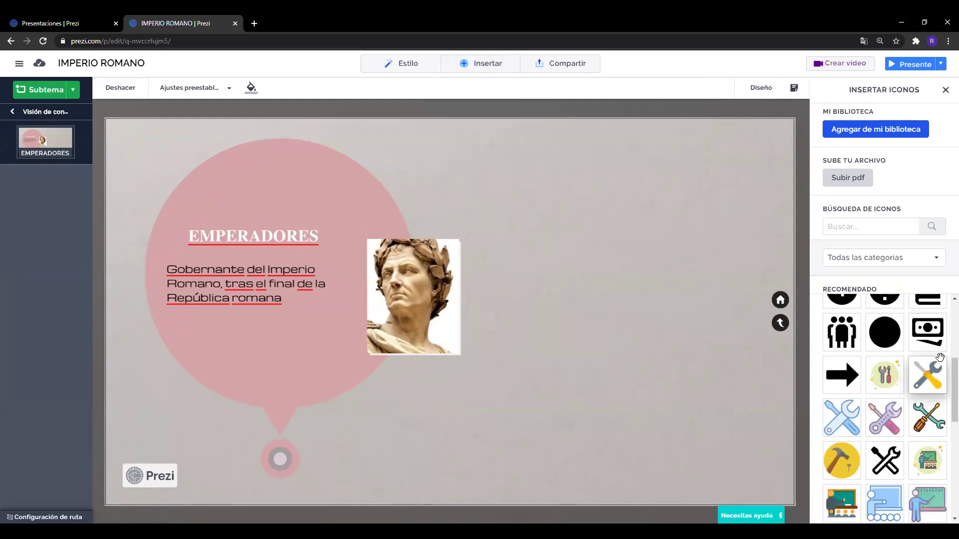
scroll(904, 406, "up", 2)
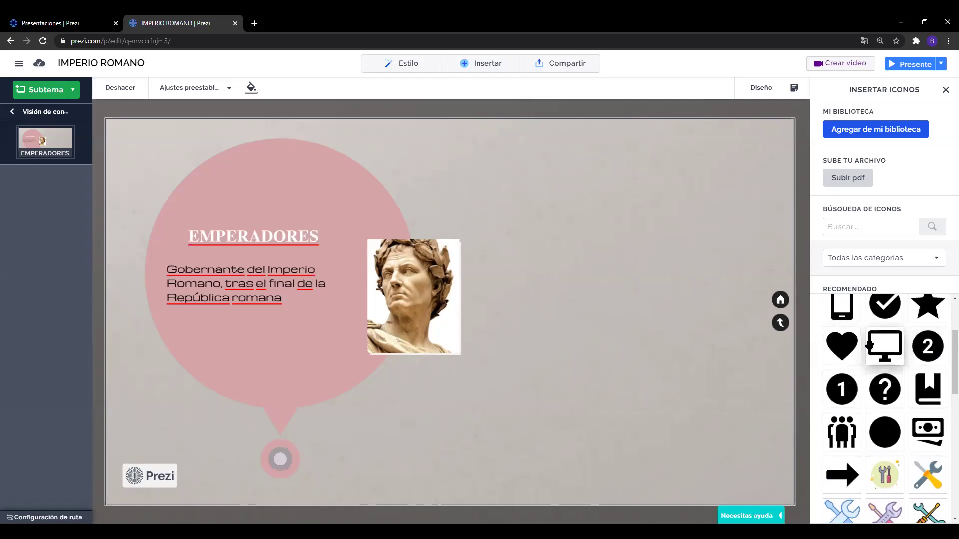
scroll(869, 345, "up", 2)
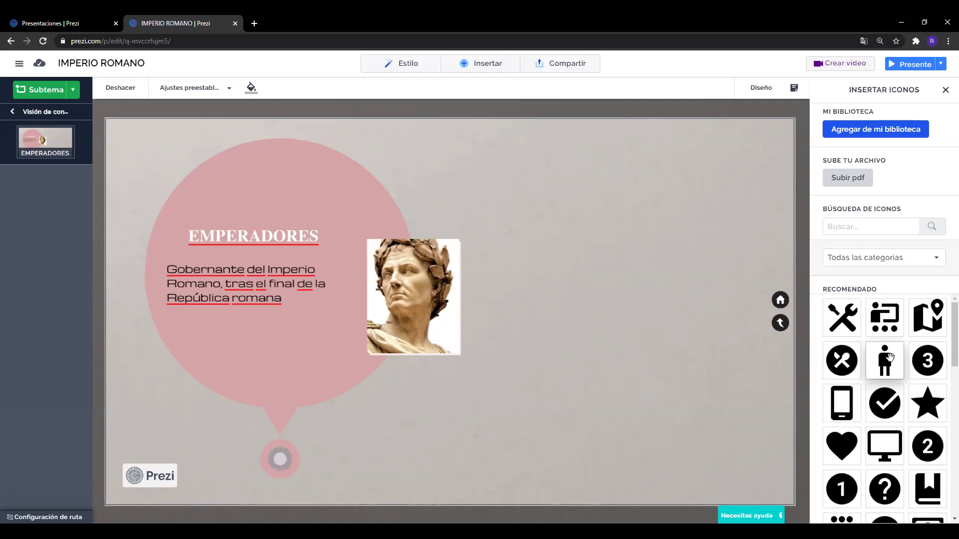
scroll(889, 356, "down", 5)
scroll(889, 356, "down", 2)
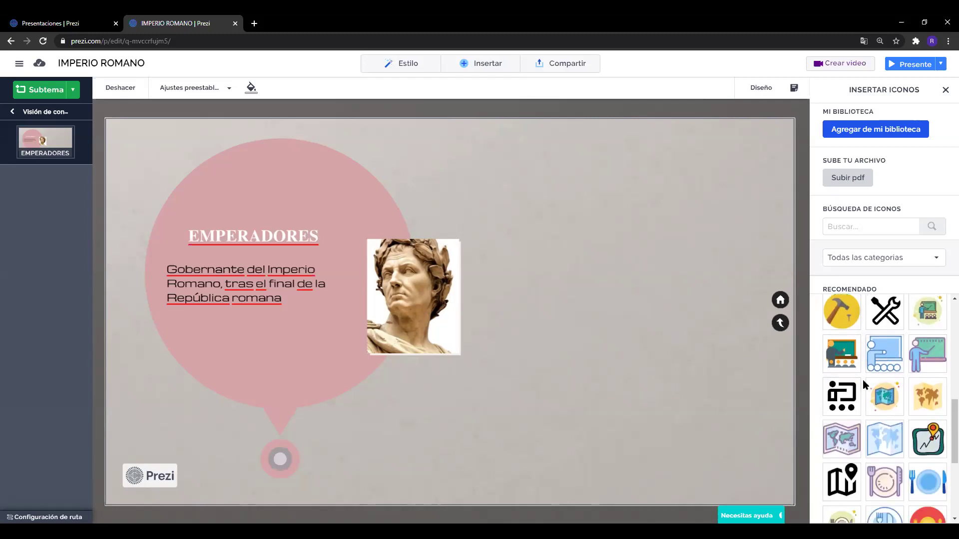
scroll(886, 387, "down", 2)
scroll(890, 389, "down", 6)
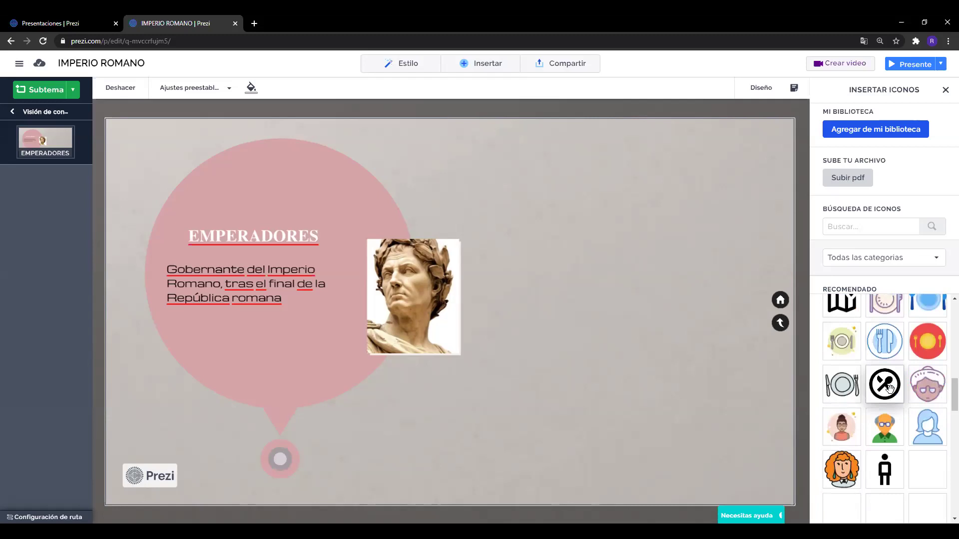
scroll(890, 389, "down", 7)
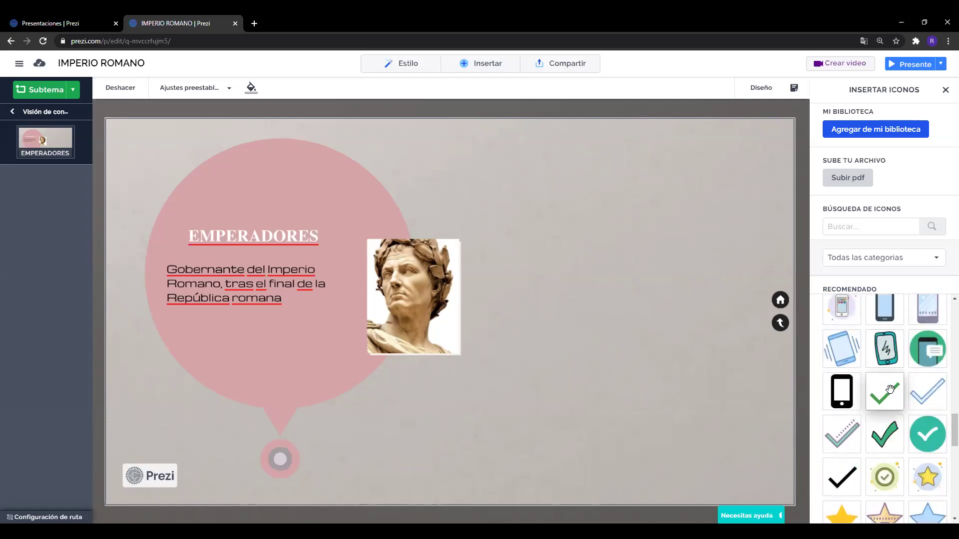
scroll(890, 389, "down", 5)
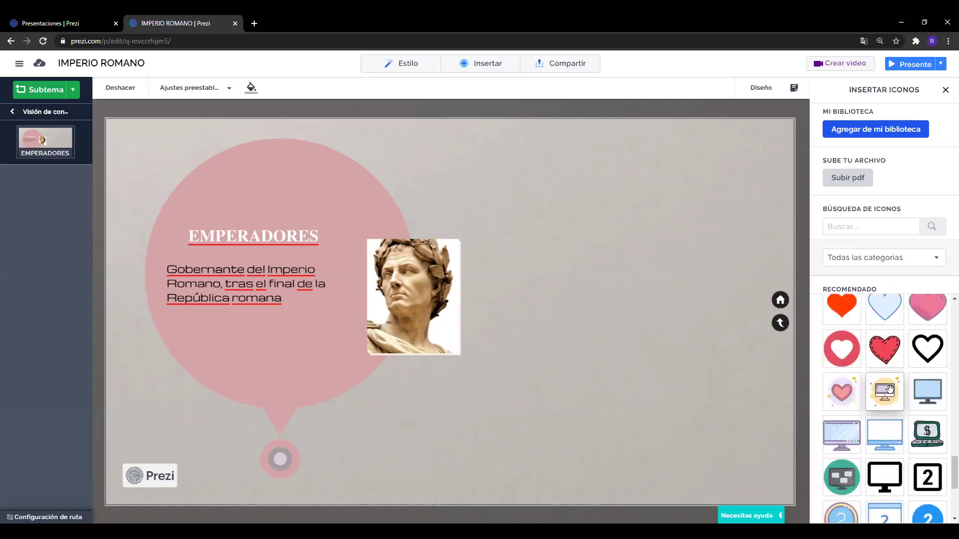
scroll(890, 389, "down", 5)
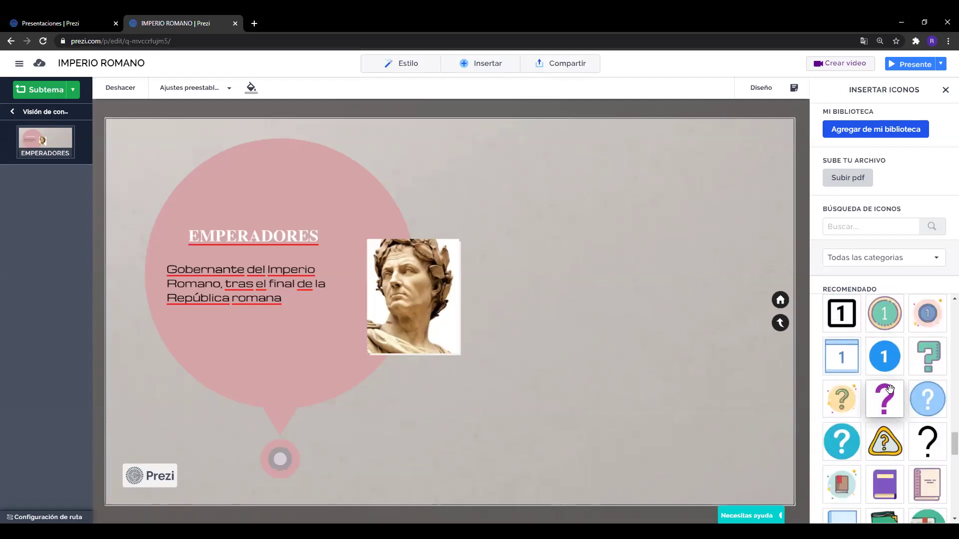
scroll(890, 390, "down", 2)
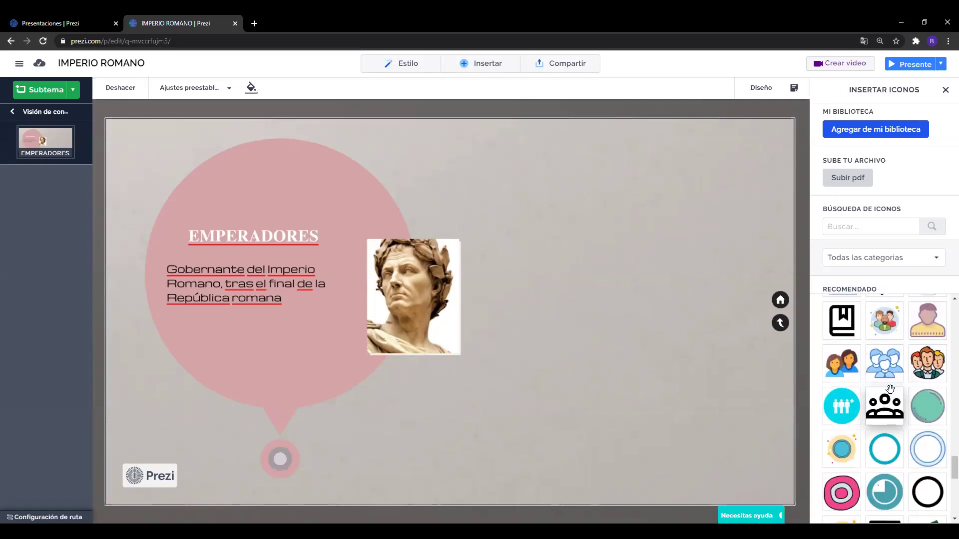
scroll(890, 390, "down", 6)
scroll(892, 394, "down", 8)
scroll(890, 389, "down", 8)
scroll(890, 390, "down", 8)
scroll(891, 392, "down", 8)
scroll(890, 389, "down", 8)
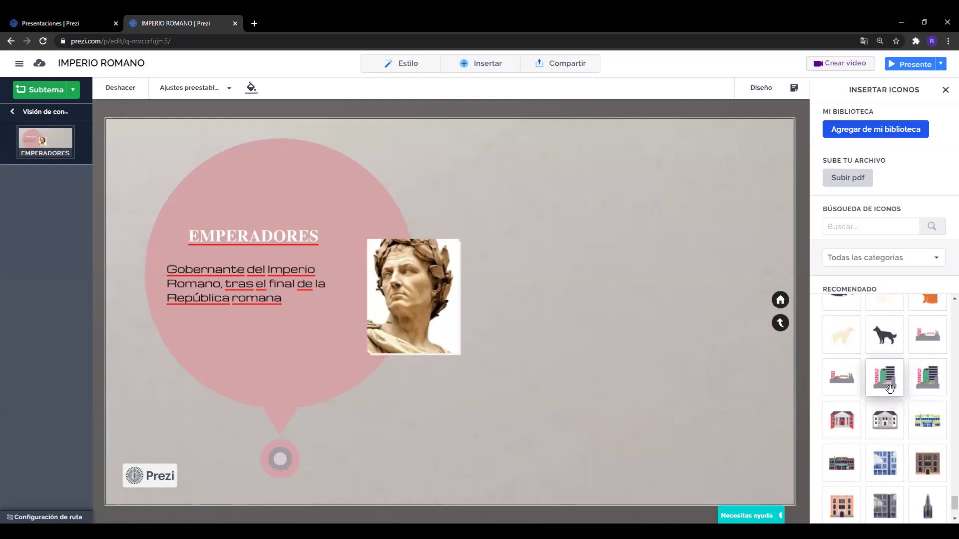
scroll(891, 389, "down", 6)
scroll(890, 389, "down", 2)
scroll(890, 389, "down", 5)
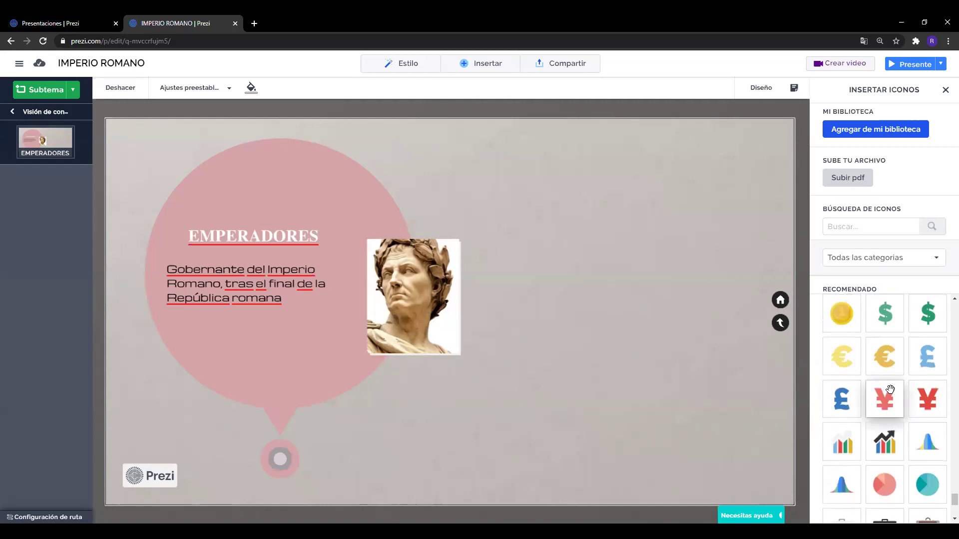
scroll(890, 389, "down", 9)
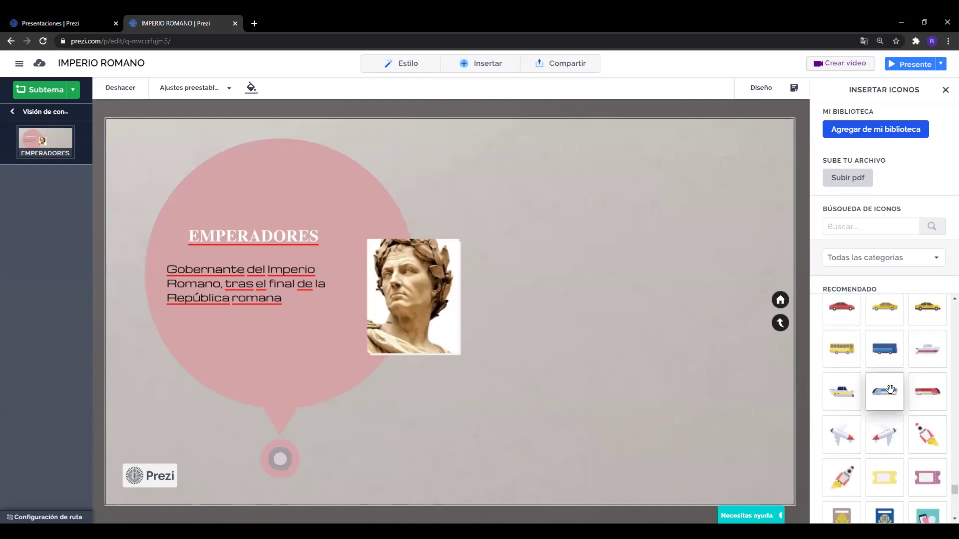
scroll(890, 389, "down", 6)
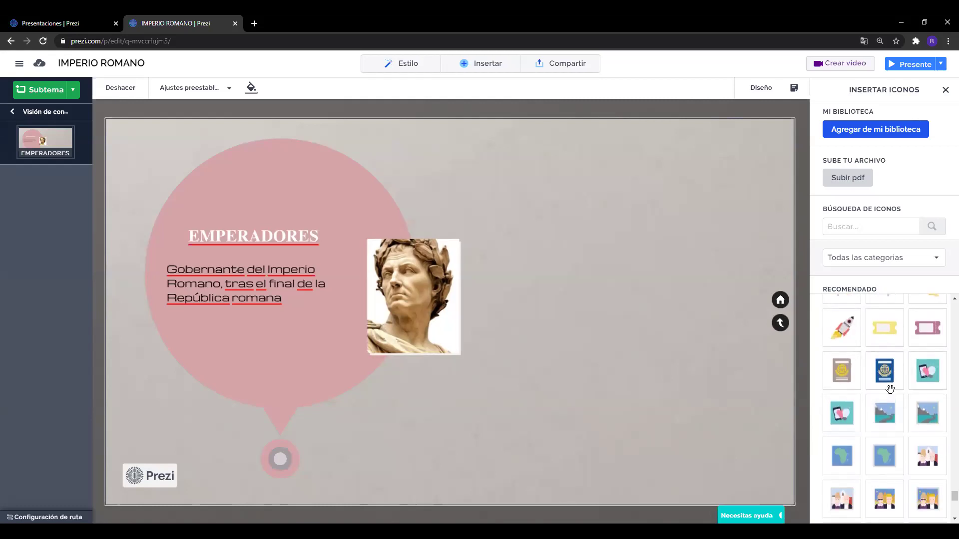
scroll(890, 389, "down", 2)
scroll(890, 390, "down", 2)
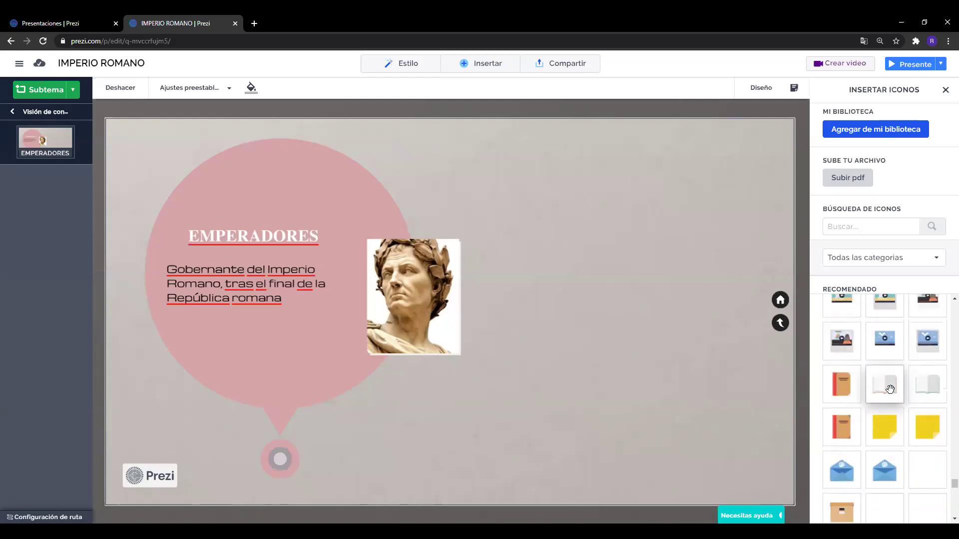
scroll(890, 389, "down", 7)
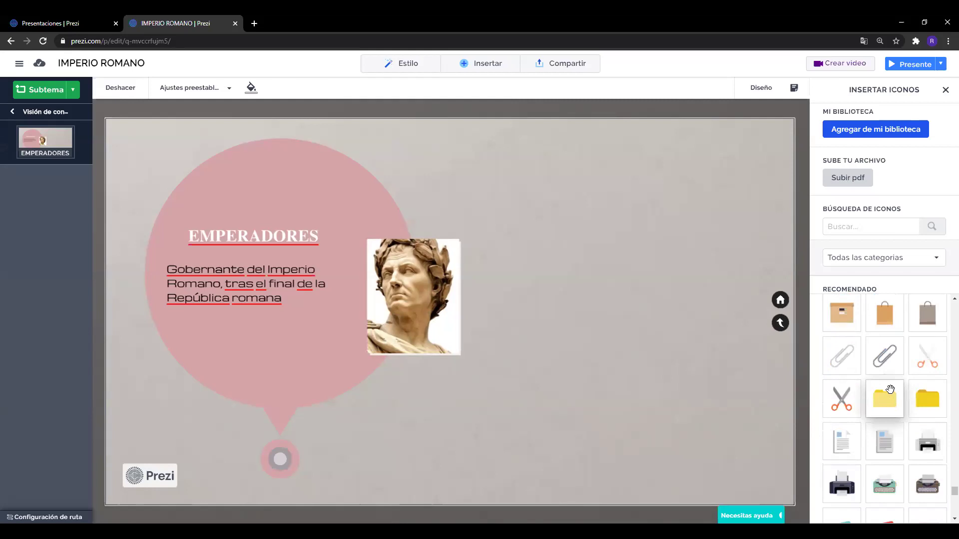
scroll(890, 390, "down", 8)
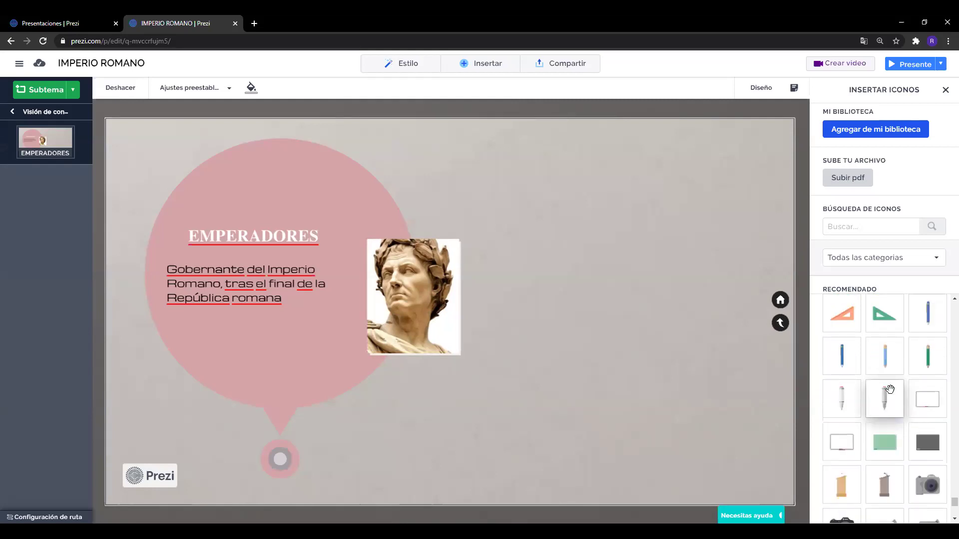
scroll(890, 390, "down", 7)
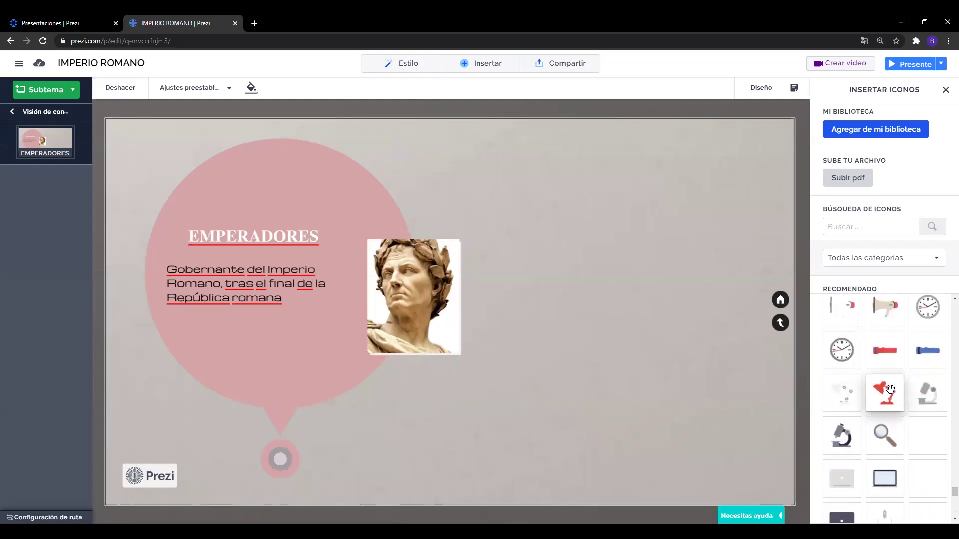
scroll(890, 389, "down", 8)
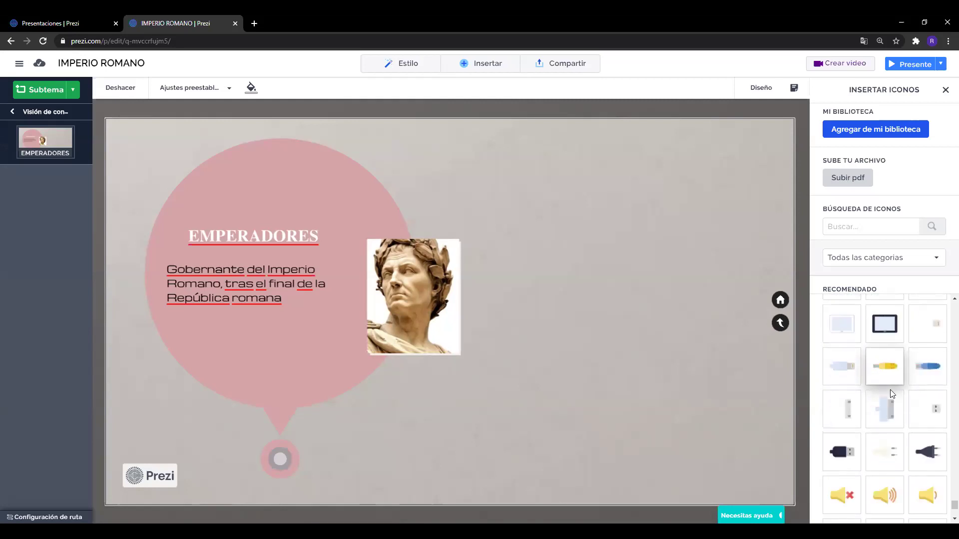
scroll(890, 390, "down", 4)
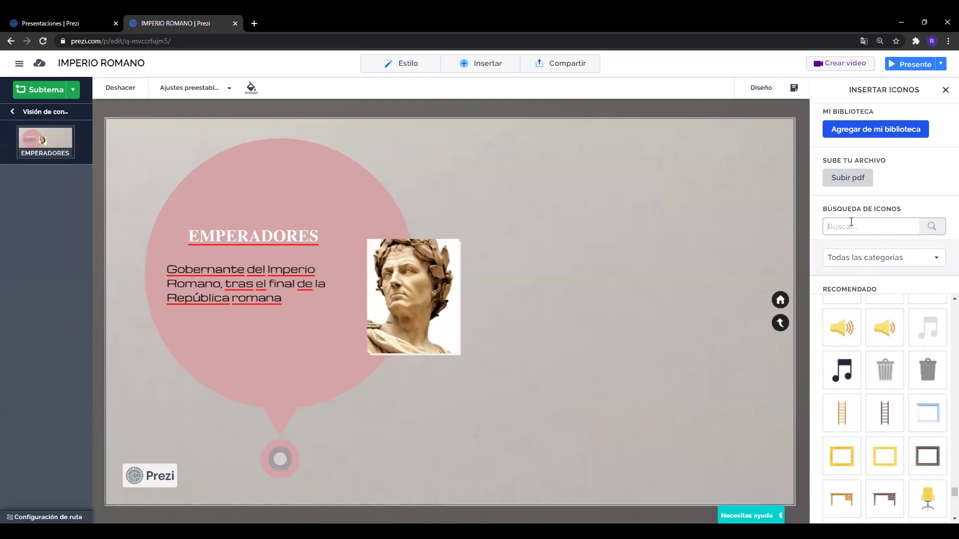
Search the icon library for "CORONA" and look through the results
left_click(869, 227)
type("CORO")
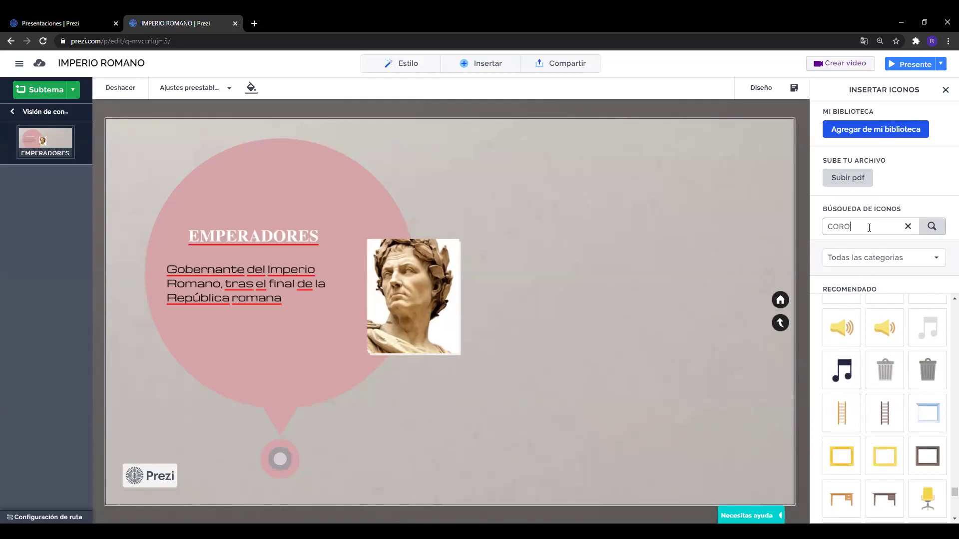
type("NA")
left_click(933, 227)
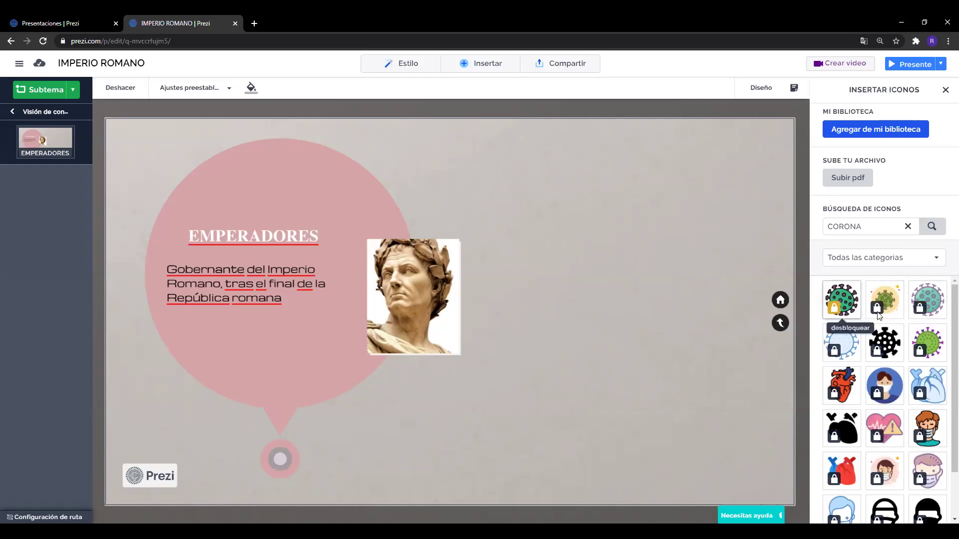
scroll(918, 350, "down", 2)
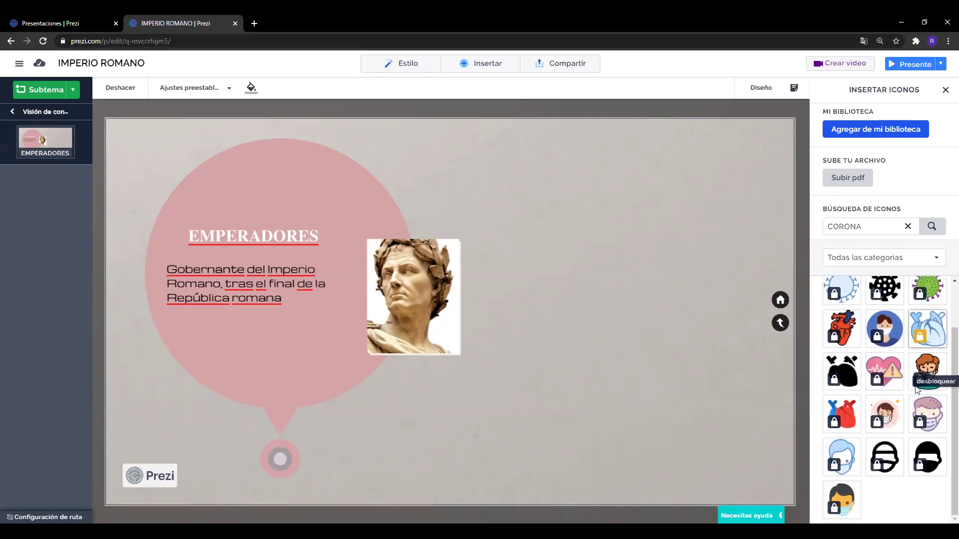
Search the icon library for "EMPERADOR" instead
left_click_drag(867, 227, 806, 227)
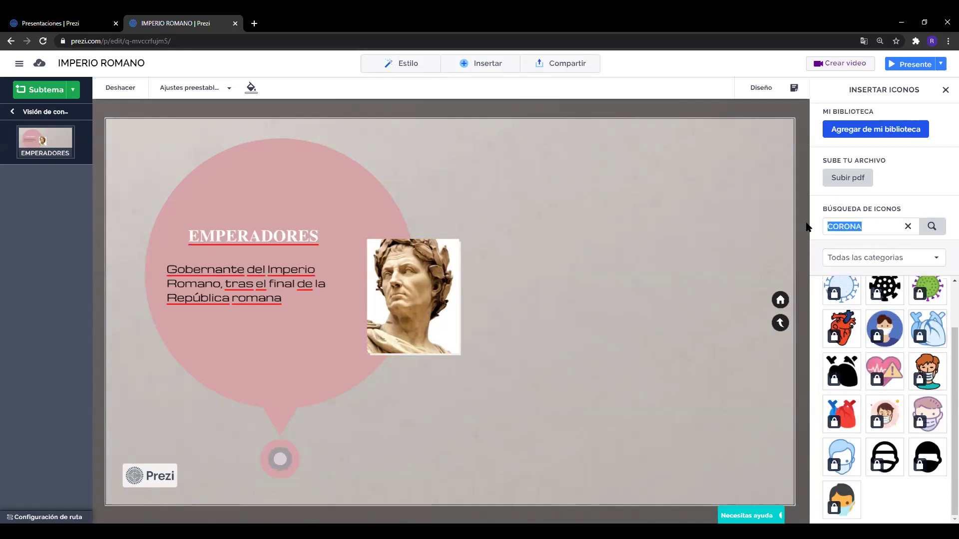
type("EMPERADOR")
left_click(932, 227)
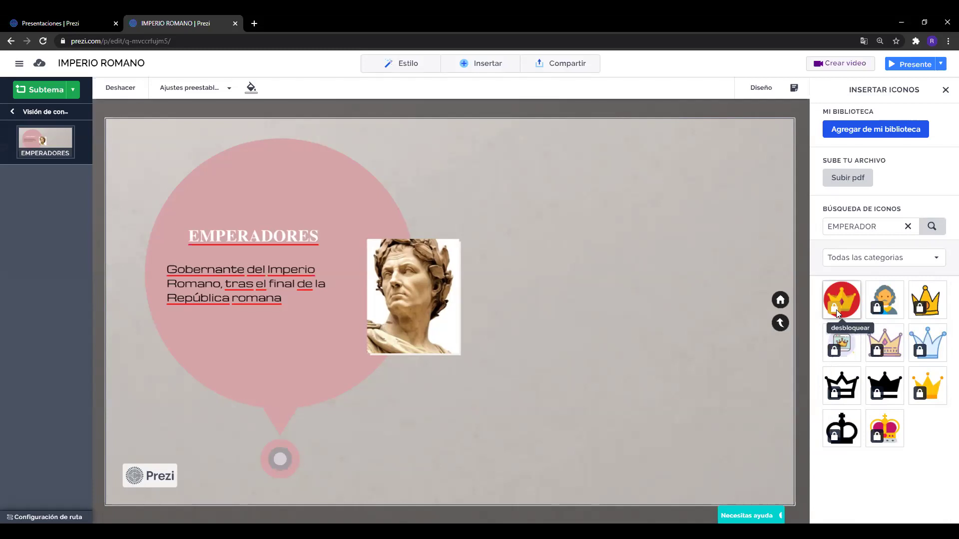
Clear the icon search, insert the purple-outlined world map icon and place it in the slide's upper-right corner
left_click(908, 226)
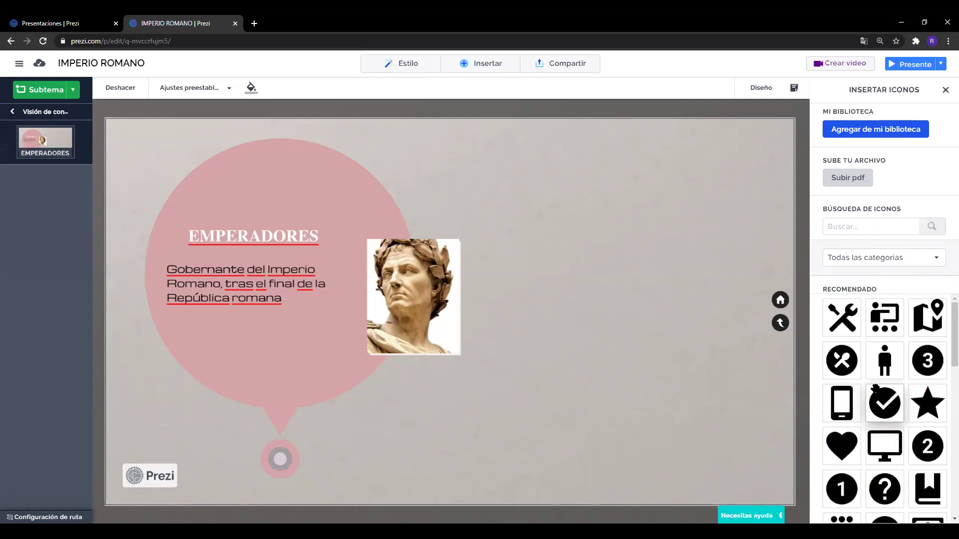
scroll(875, 386, "down", 3)
scroll(875, 385, "down", 10)
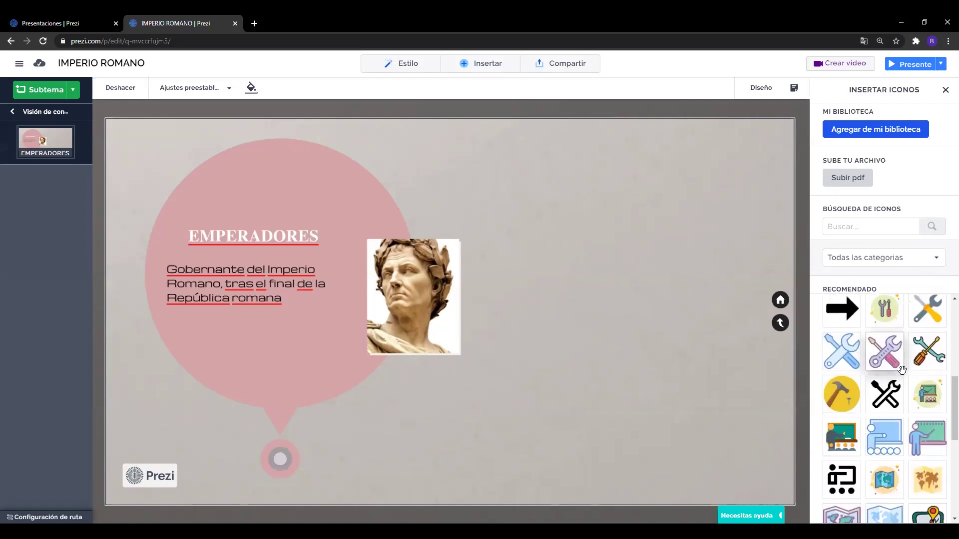
scroll(894, 365, "up", 1)
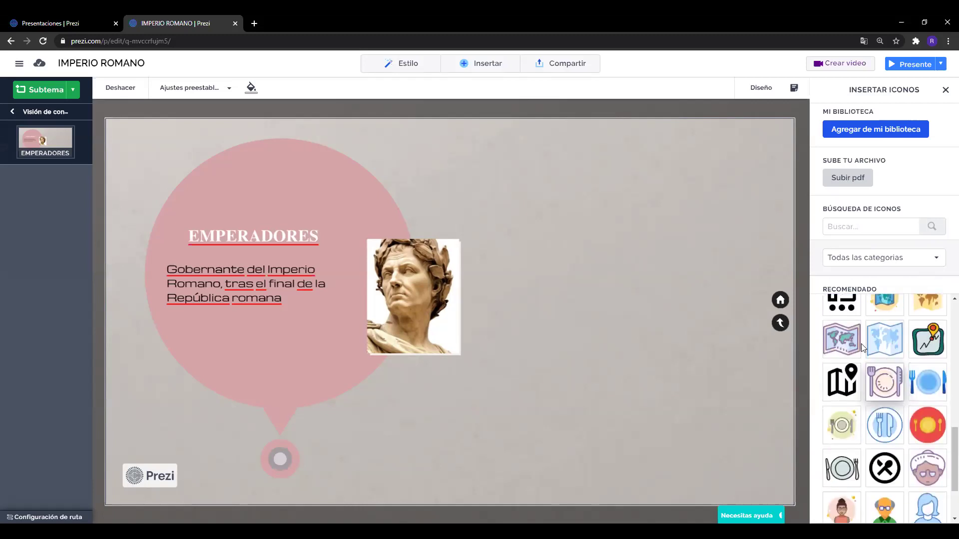
left_click(842, 341)
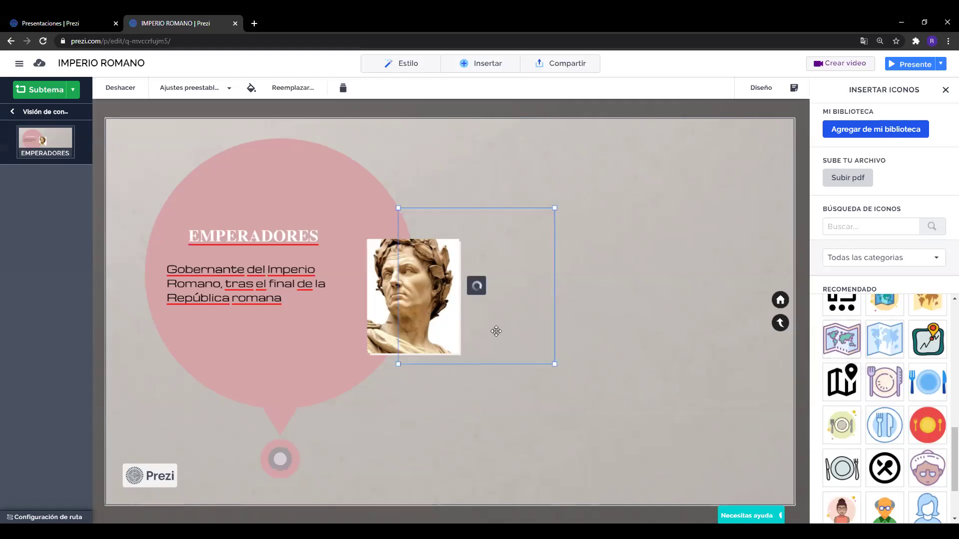
left_click_drag(505, 307, 732, 229)
left_click(578, 242)
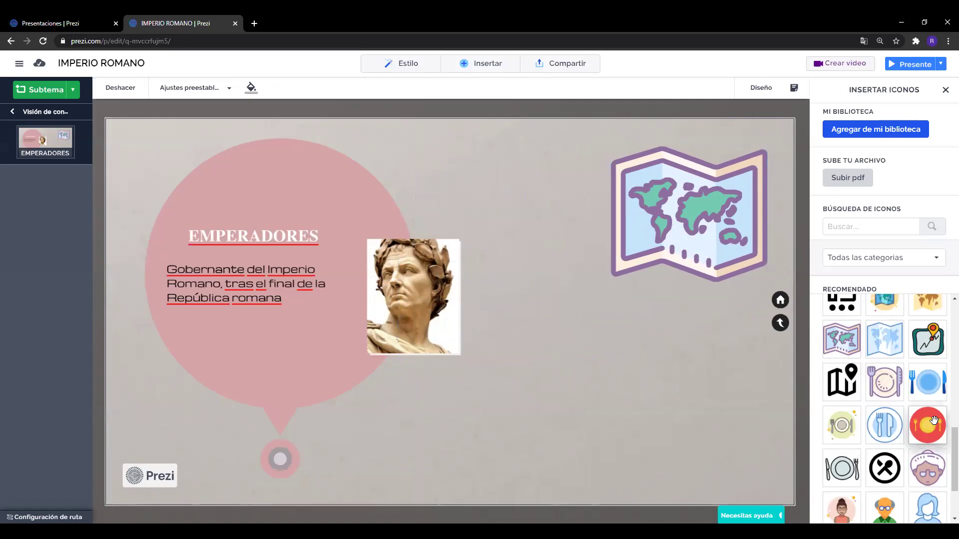
Add the plain yellow star icon below the world map in the slide's lower-right area, and close the icon library
scroll(926, 449, "down", 10)
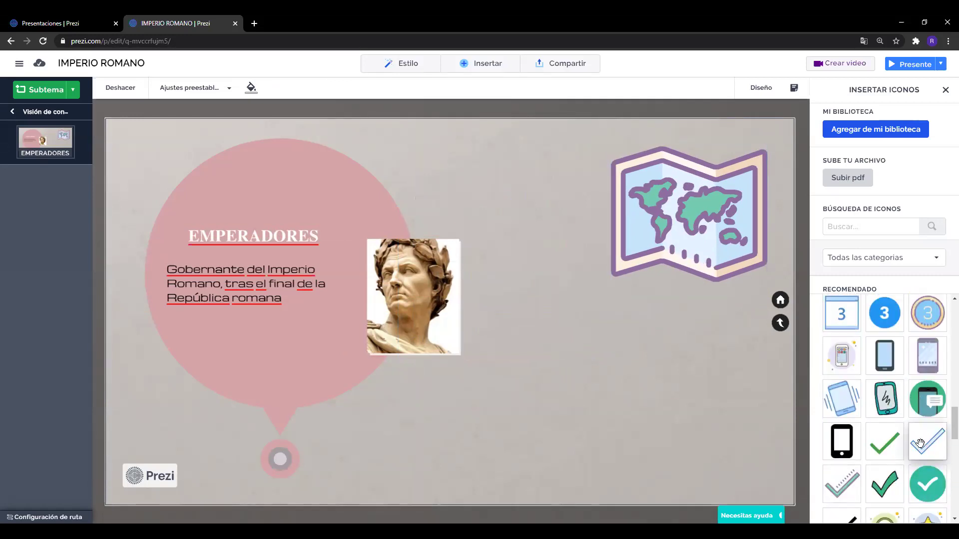
scroll(920, 443, "down", 3)
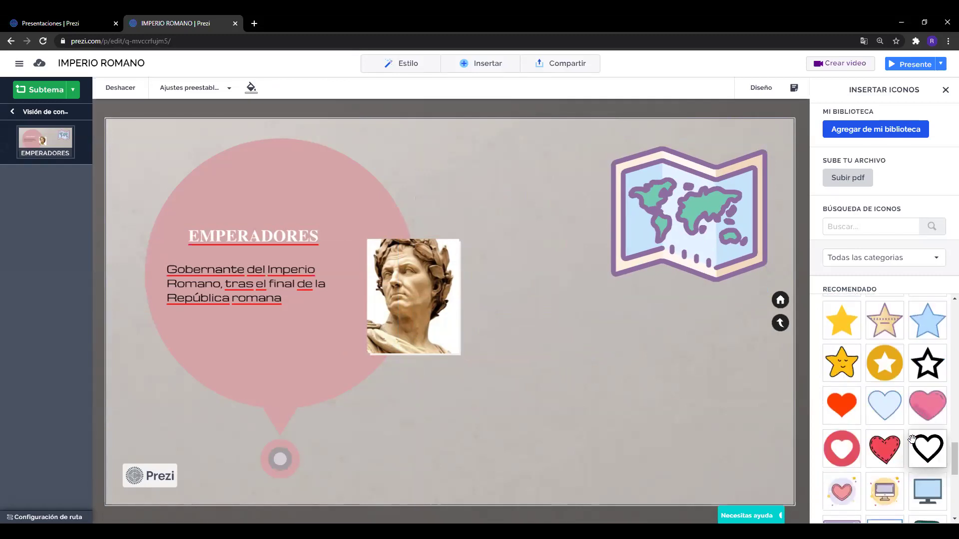
left_click(842, 321)
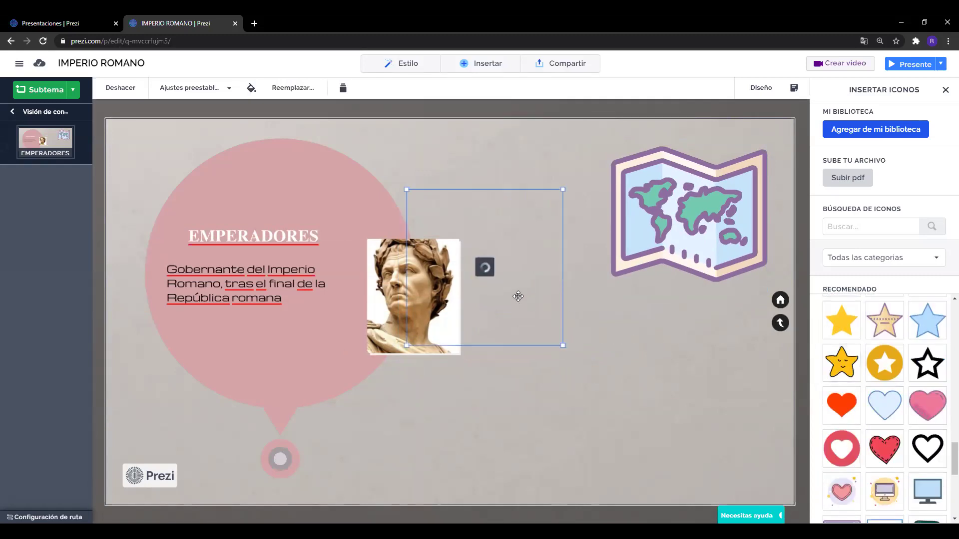
left_click_drag(503, 298, 615, 428)
left_click(725, 395)
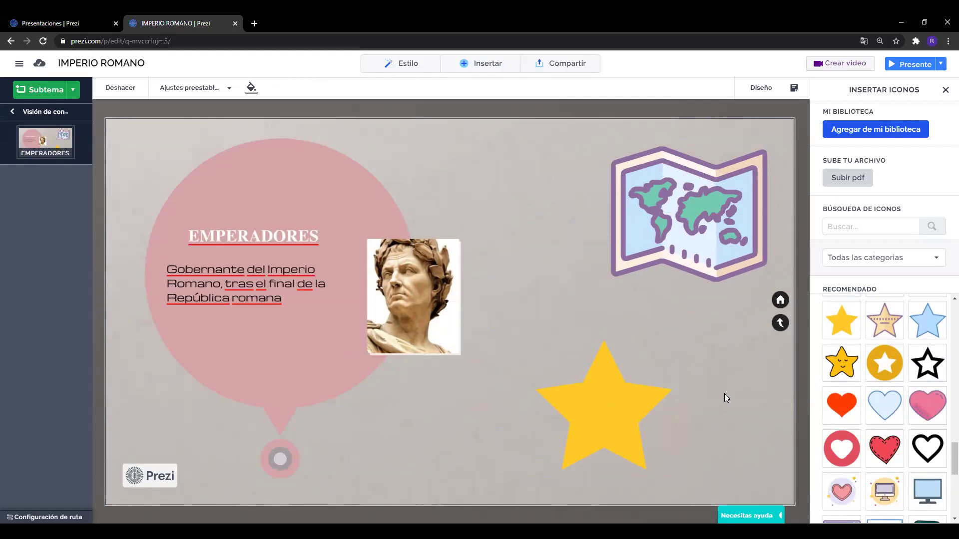
left_click(945, 90)
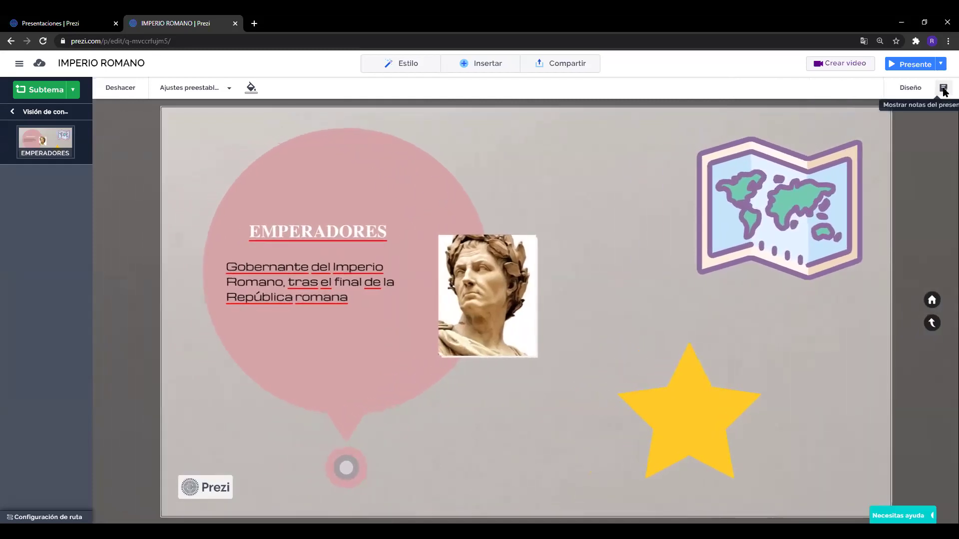
Return to the presentation overview, open the COLISEO topic and bring up the shape library
left_click(932, 299)
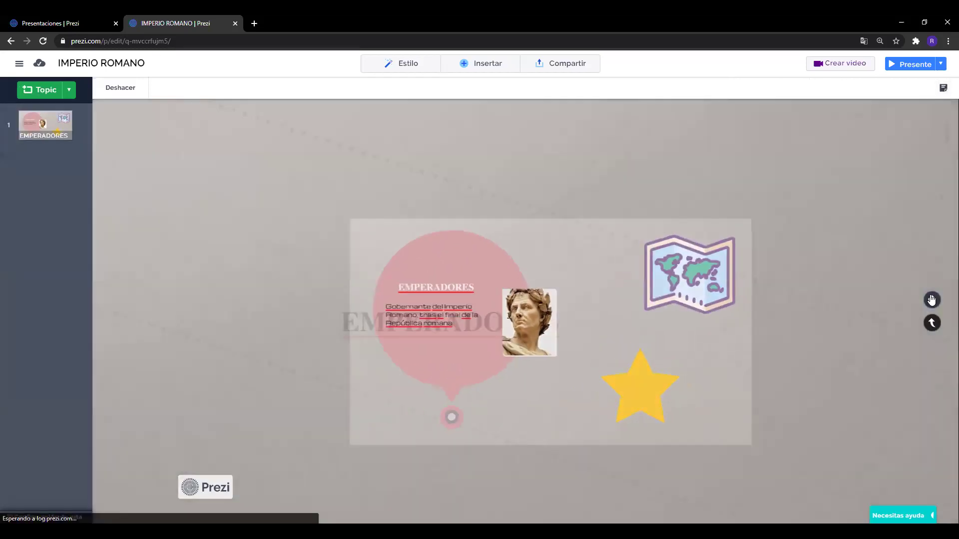
left_click(500, 267)
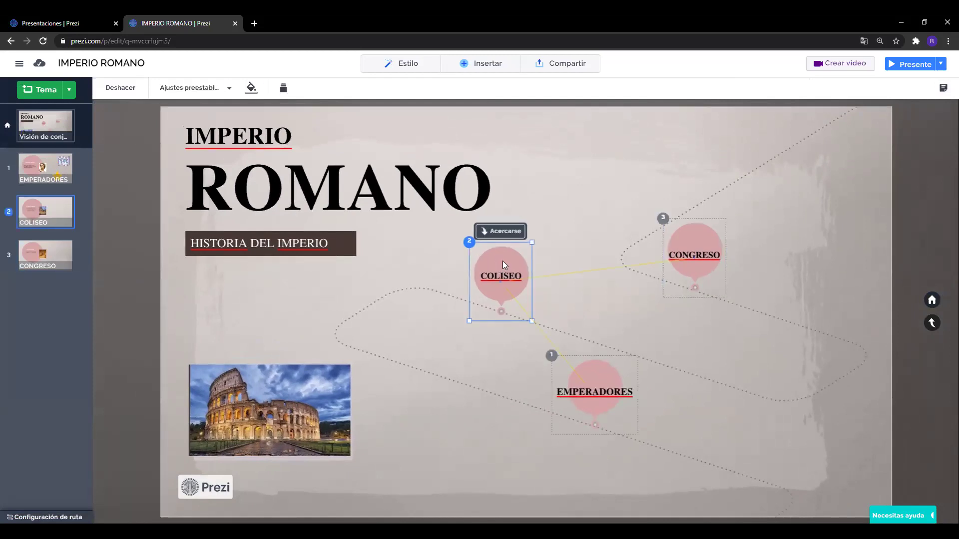
left_click(503, 261)
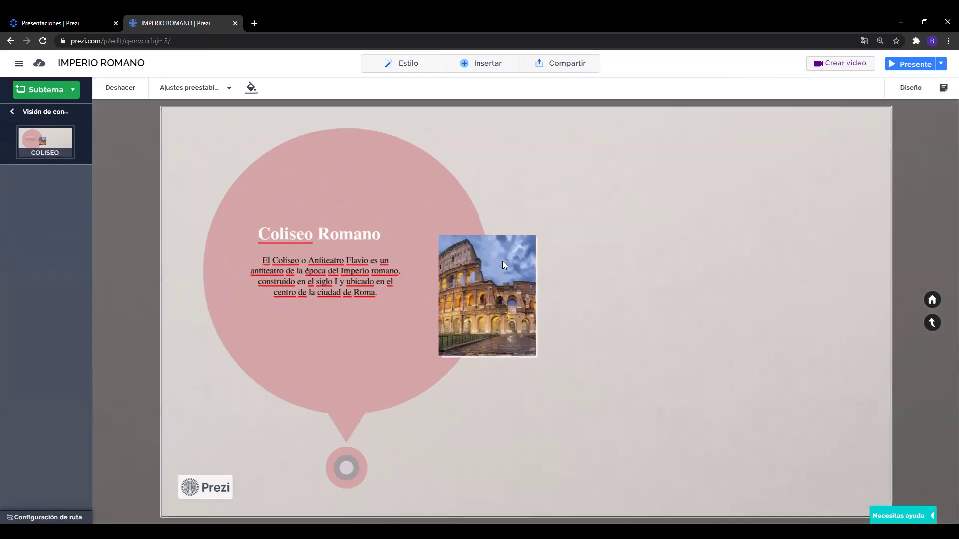
left_click(488, 67)
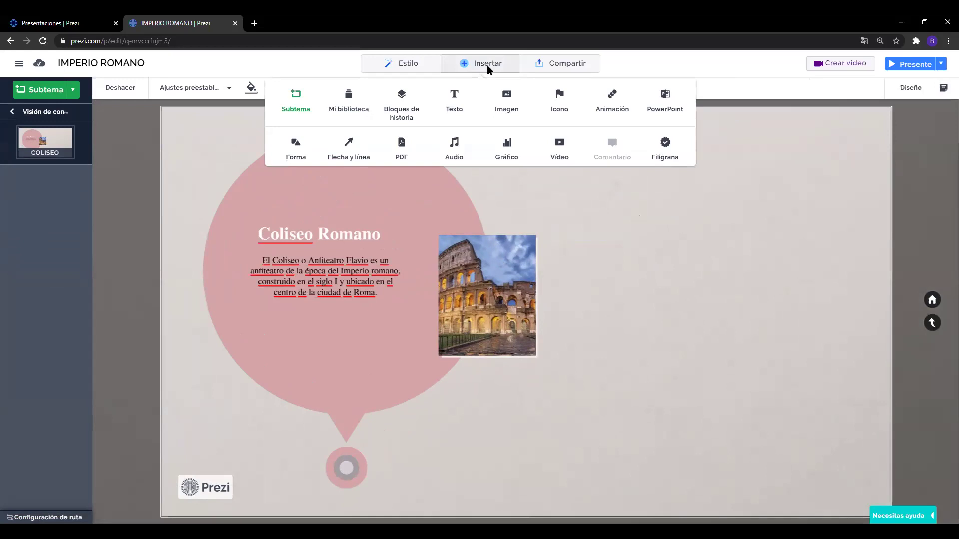
left_click(307, 146)
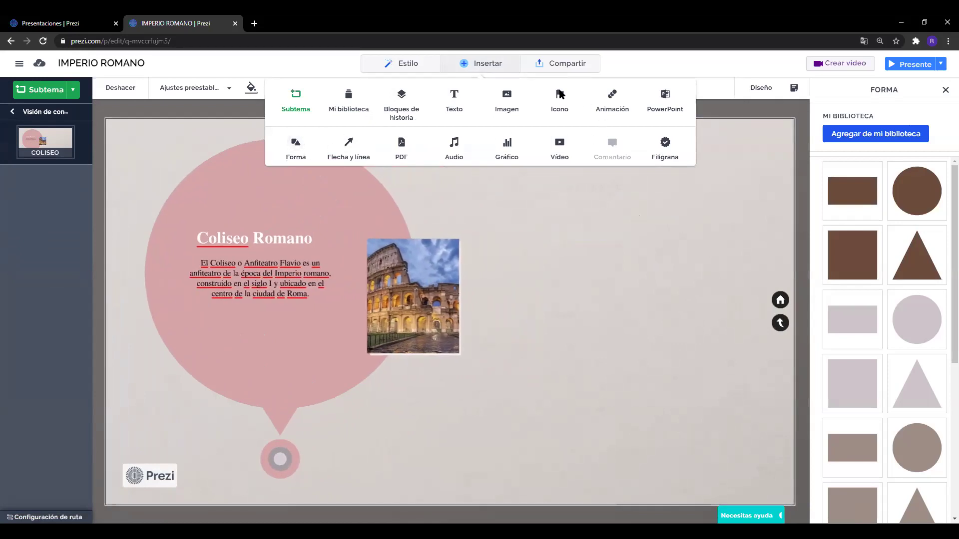
left_click(498, 69)
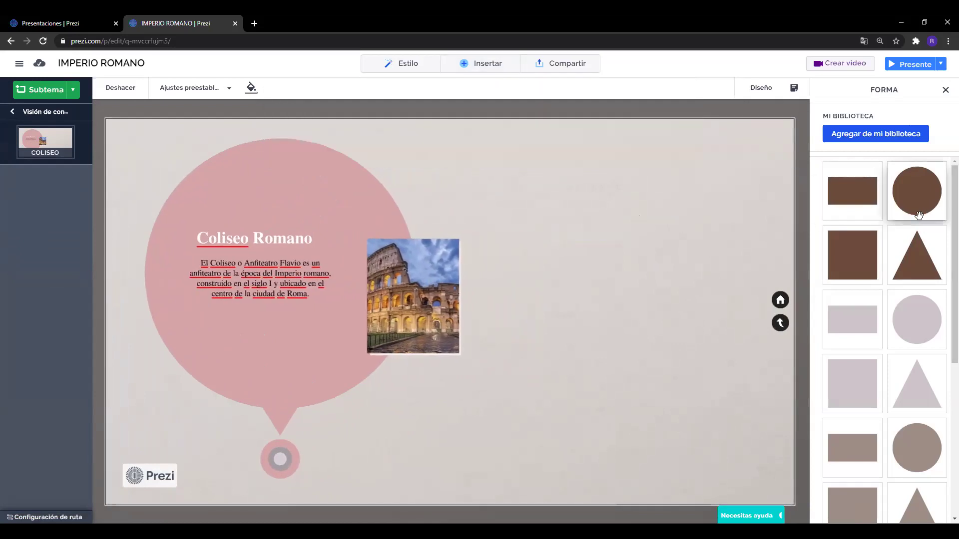
Insert the brown square shape and place it in the upper-right area of the COLISEO slide
scroll(908, 252, "down", 5)
scroll(907, 252, "down", 1)
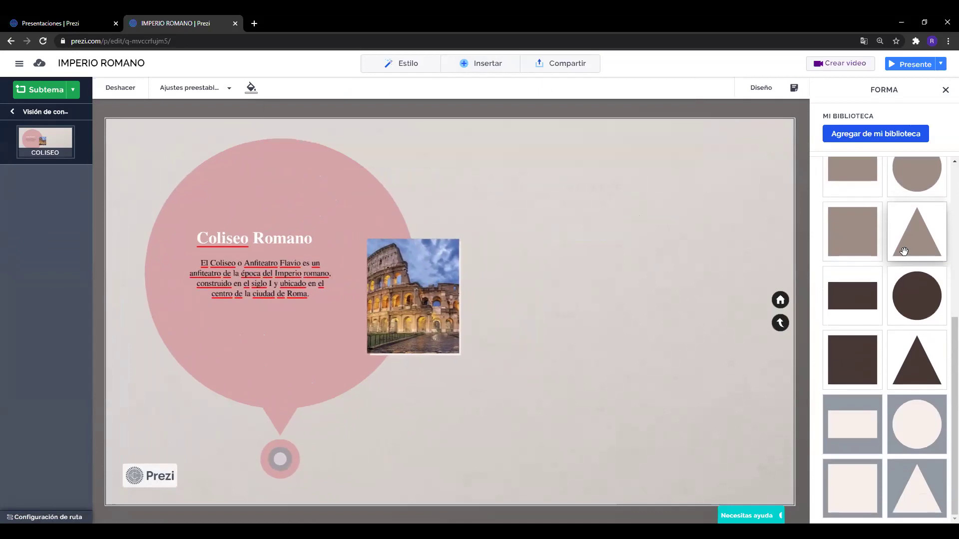
scroll(908, 289, "up", 5)
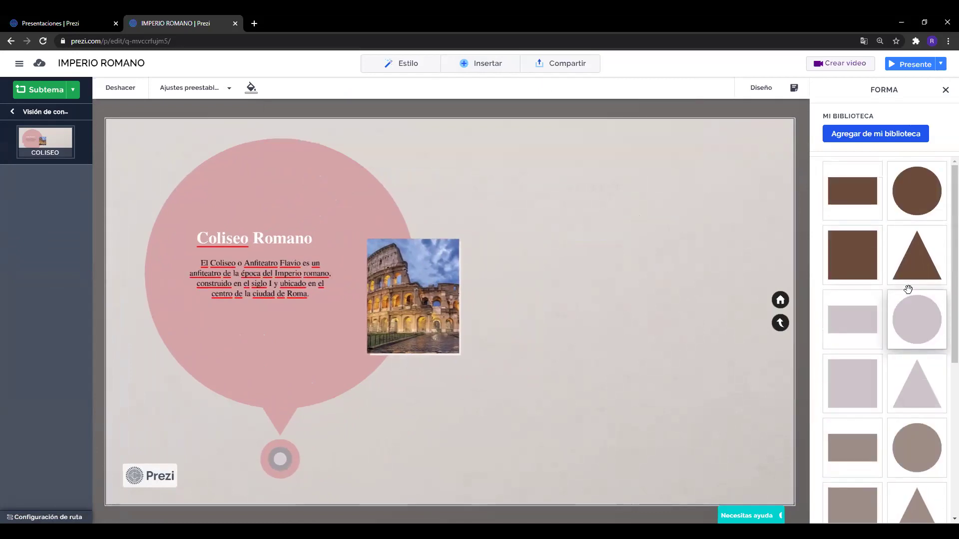
left_click(859, 252)
left_click_drag(537, 303, 656, 250)
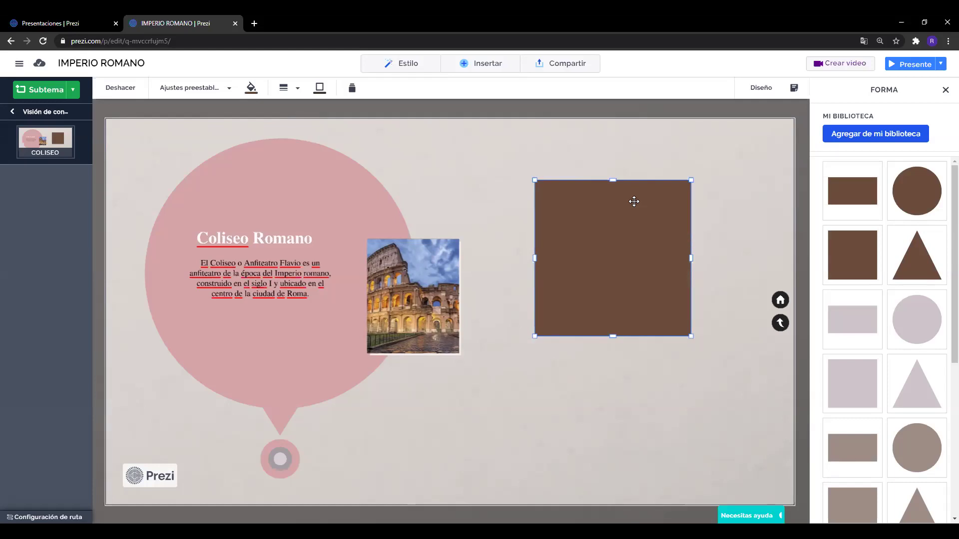
left_click_drag(609, 240, 636, 217)
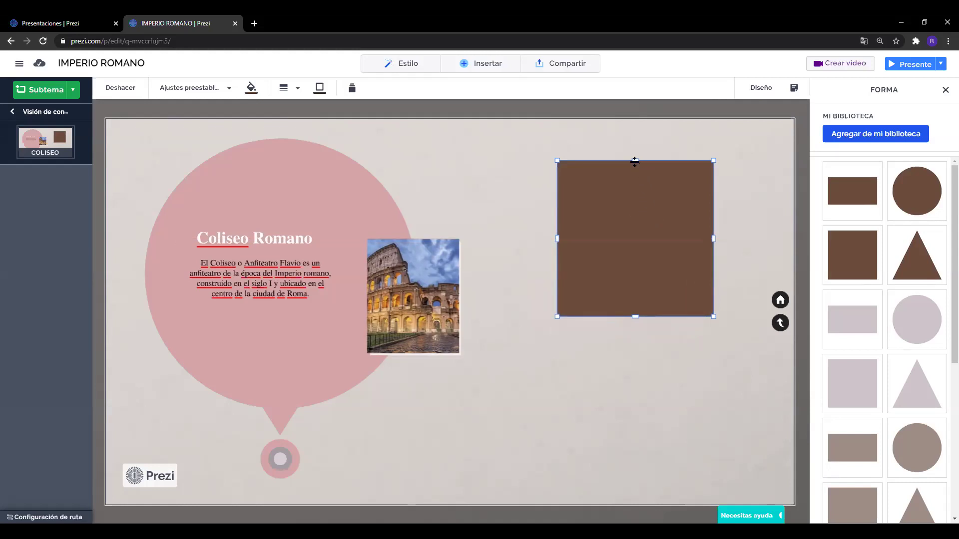
Reshape the brown square into a wide, thin banner near the slide's upper-right edge
left_click_drag(635, 171, 636, 286)
left_click_drag(714, 295, 650, 196)
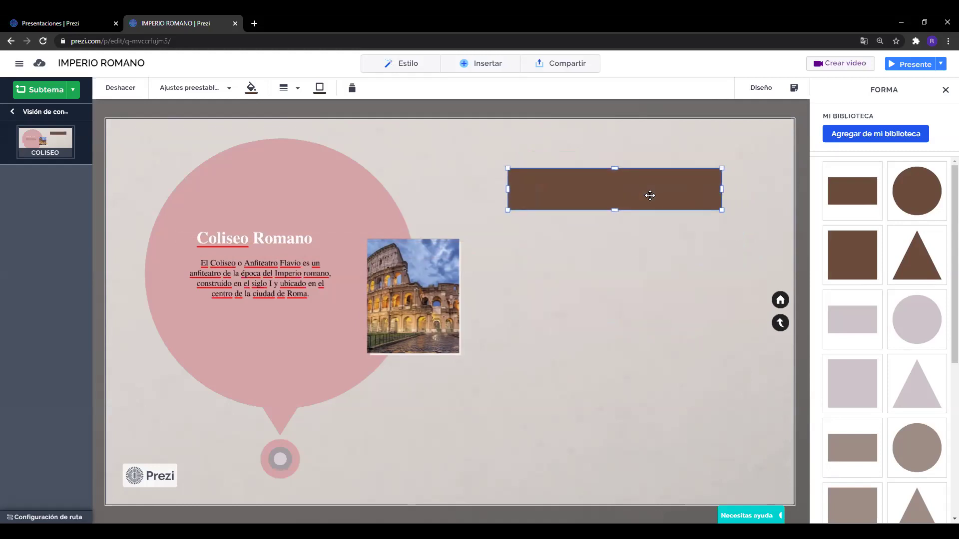
left_click(652, 240)
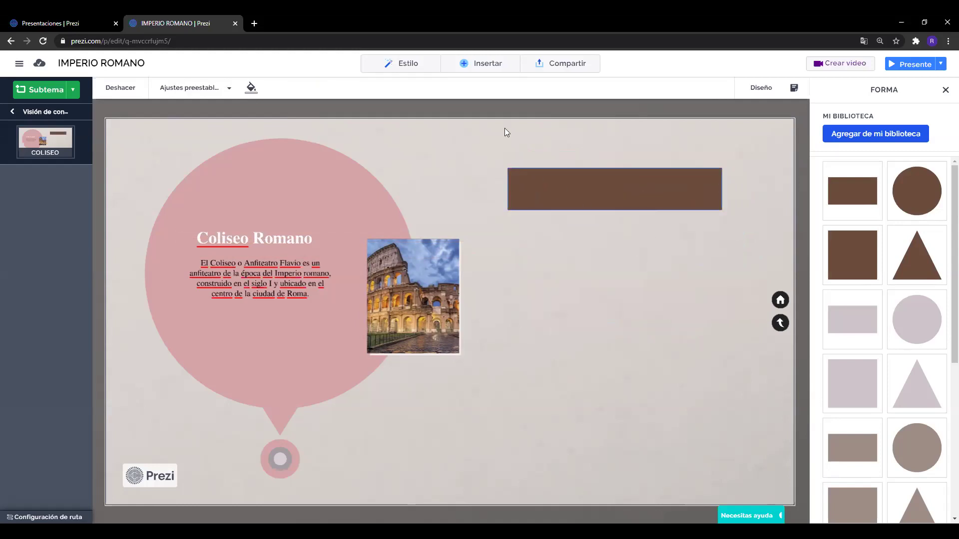
Add a text box over the brown banner with the text "GLADIADOR"
left_click(498, 62)
left_click(454, 100)
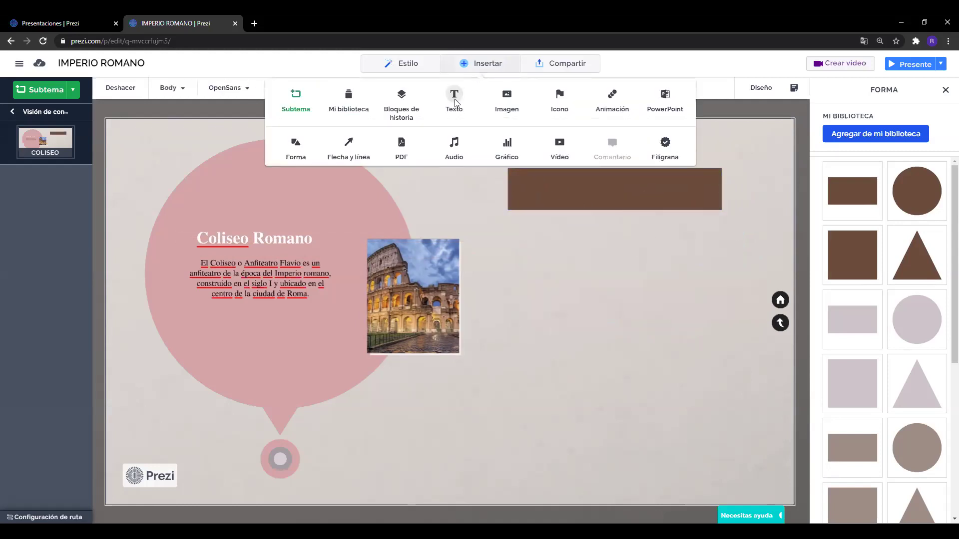
left_click_drag(572, 276, 704, 198)
left_click(616, 278)
left_click(625, 198)
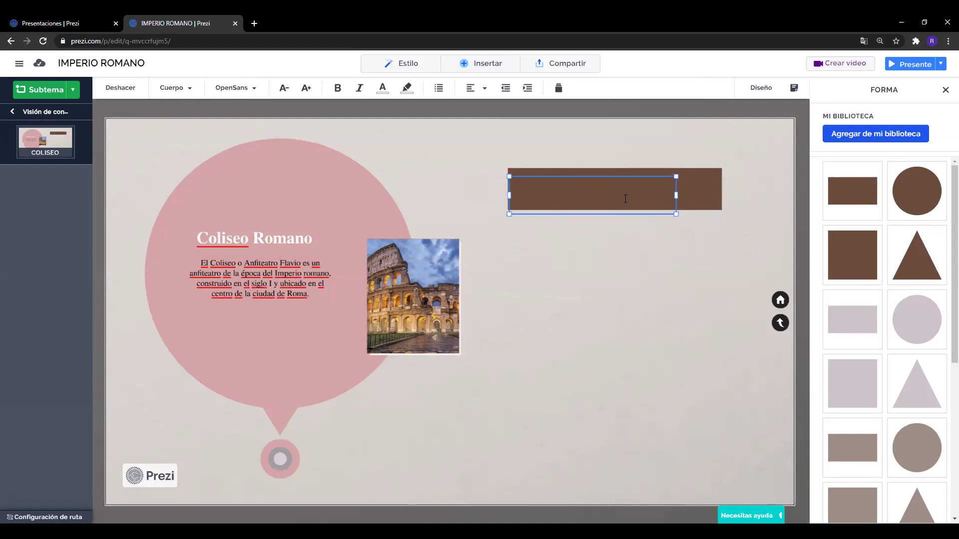
type("GLADIADOR")
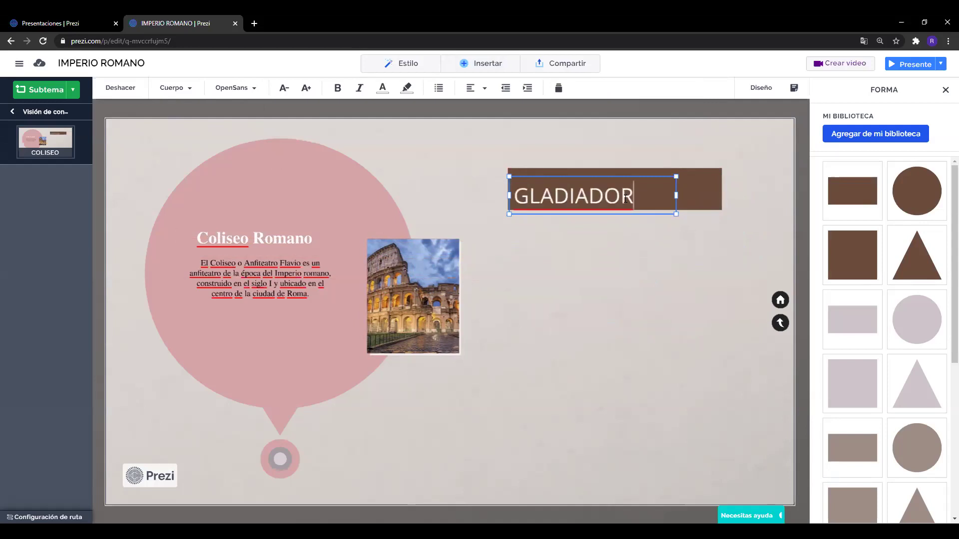
Center-align the GLADIADOR text, widen its box to nearly the banner's width and position it in the banner's middle
left_click_drag(663, 215, 701, 209)
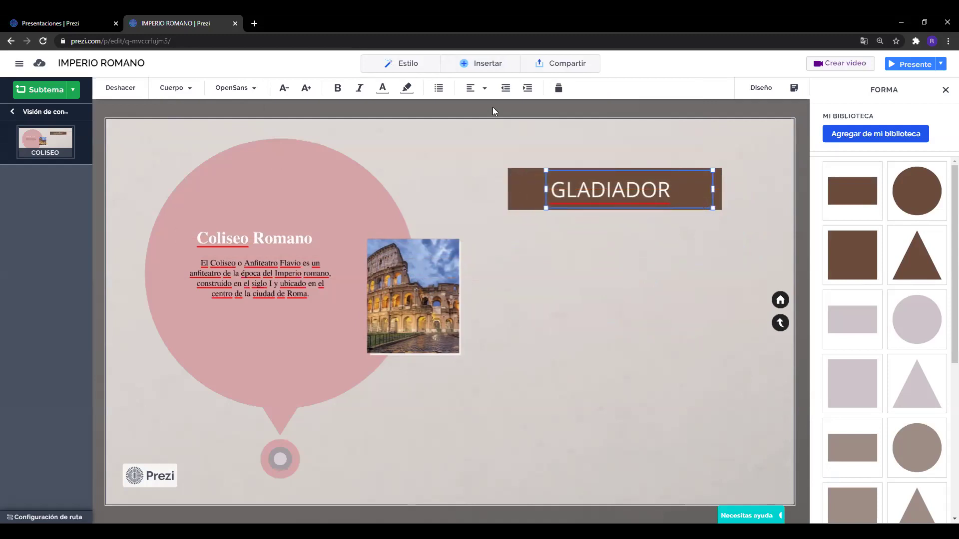
left_click(472, 88)
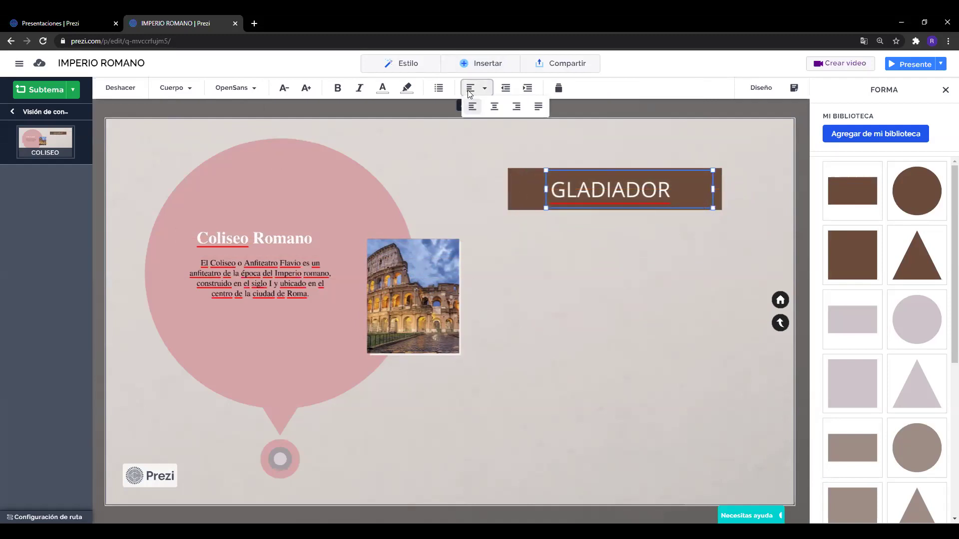
left_click(494, 110)
left_click_drag(542, 188, 514, 189)
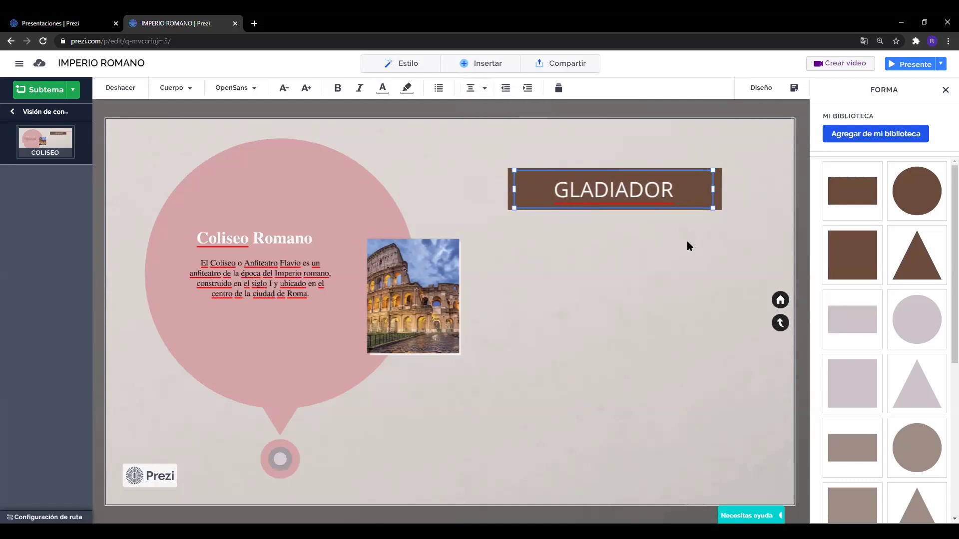
left_click(688, 242)
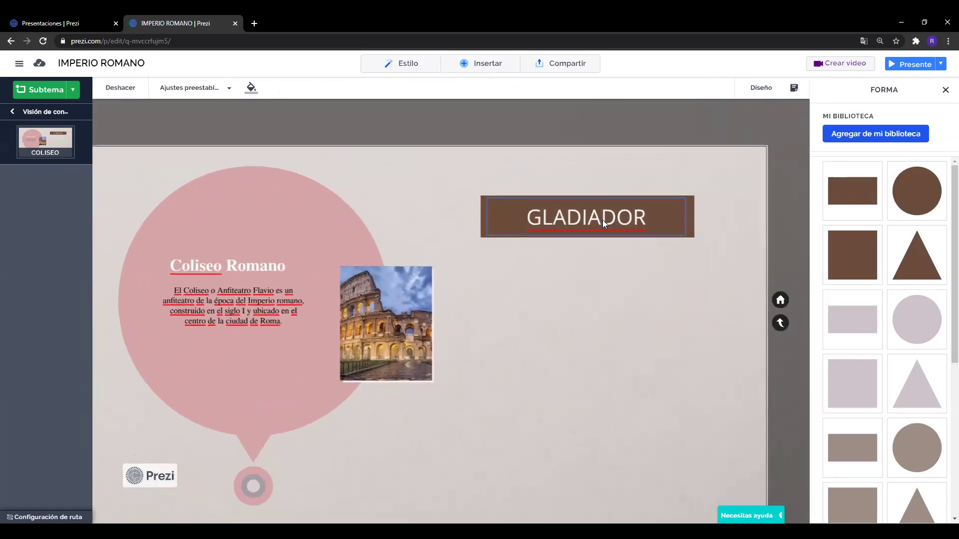
left_click_drag(578, 217, 584, 217)
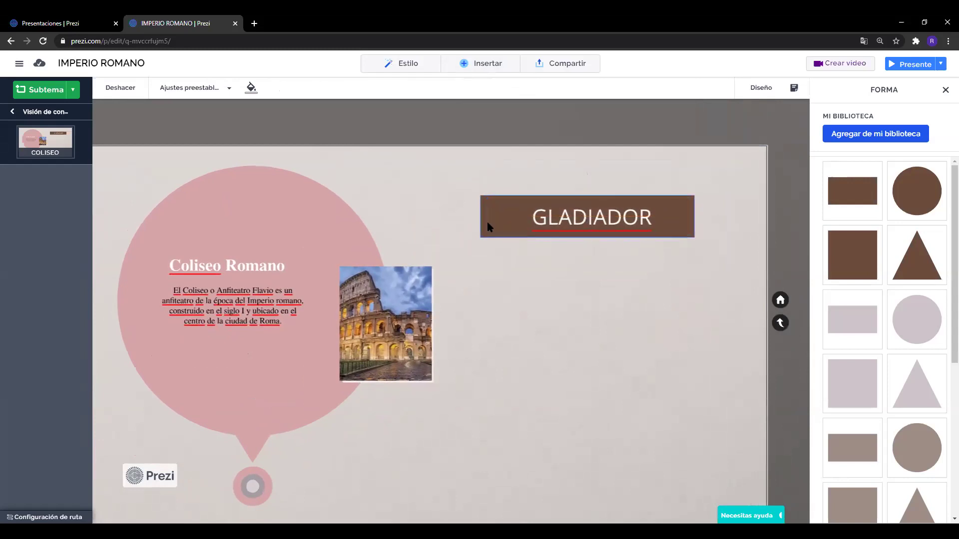
Try blue and ochre brown fills on the GLADIADOR banner, and settle on the scheme's greyish-brown solid fill
left_click(485, 212)
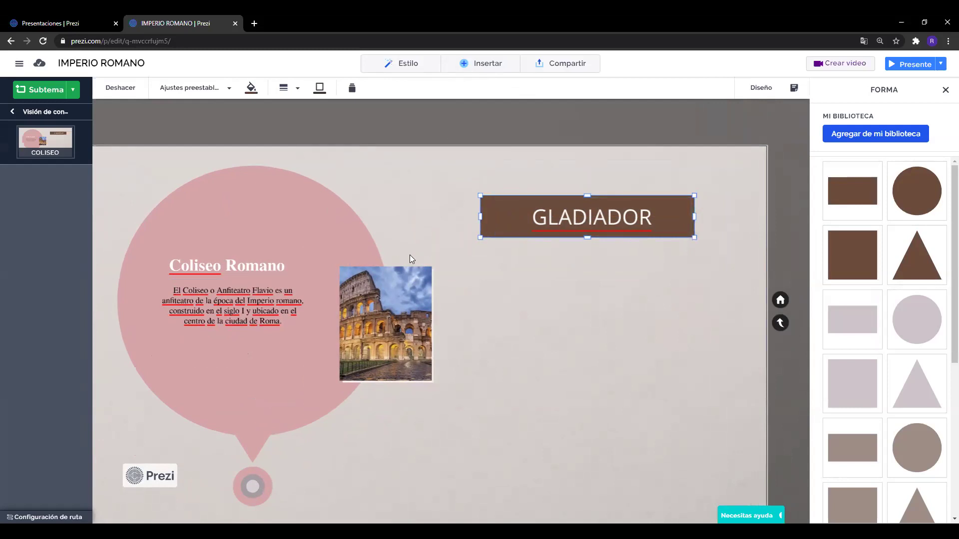
left_click(251, 88)
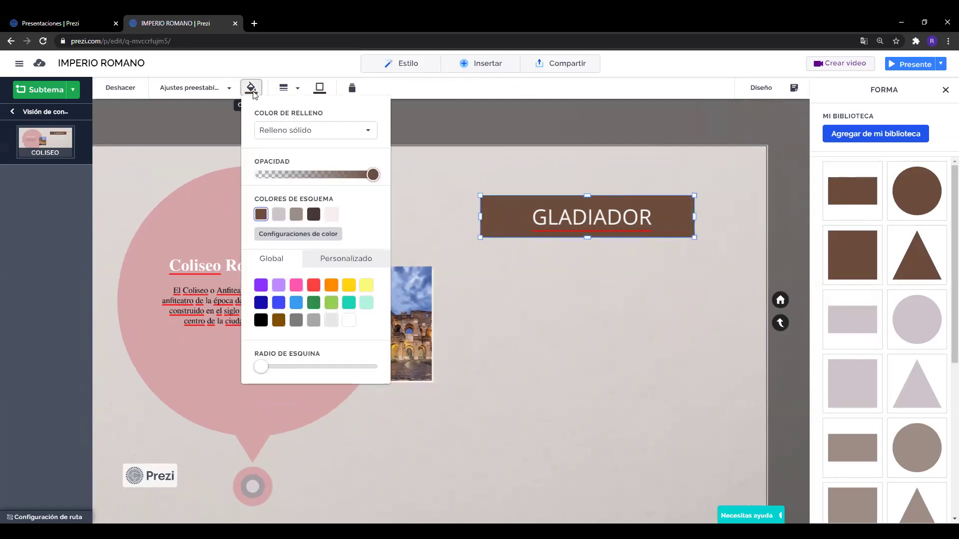
left_click(279, 303)
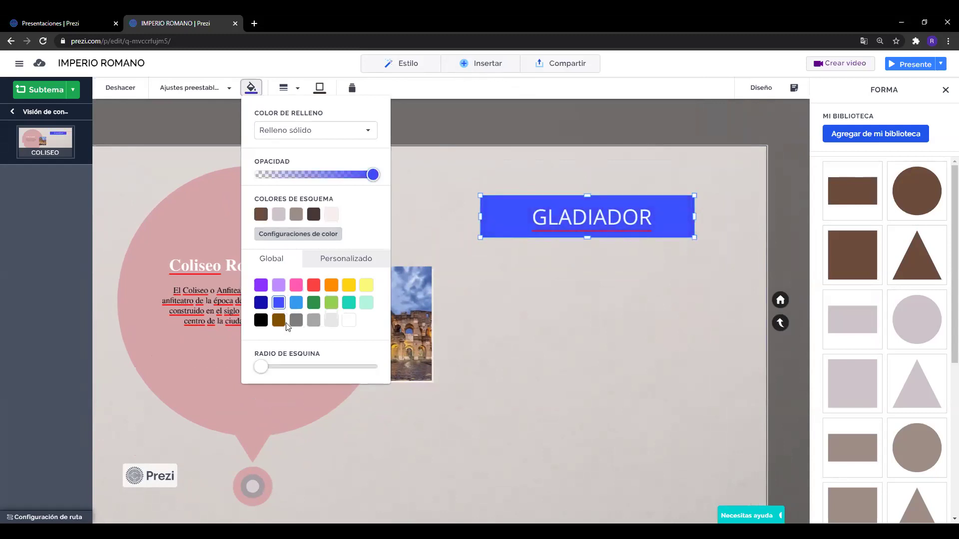
left_click(278, 325)
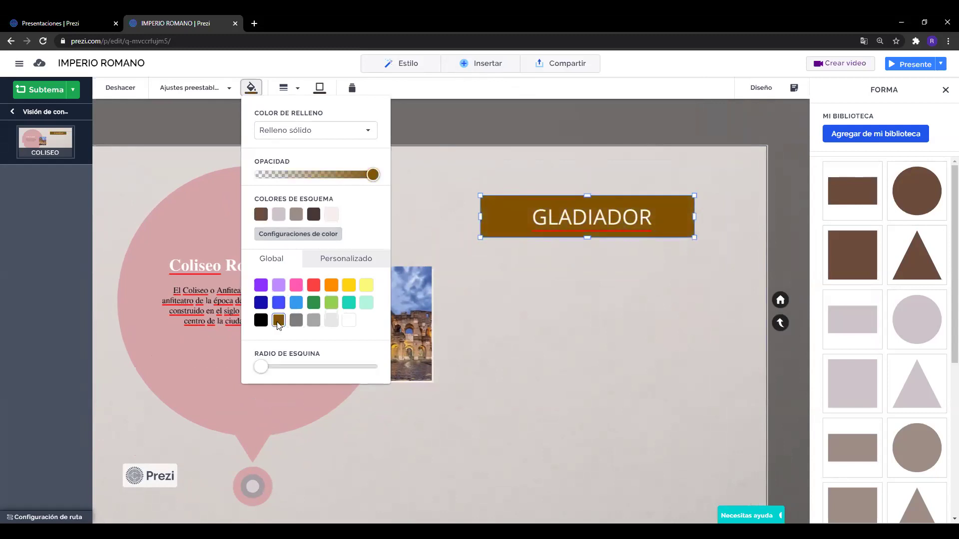
left_click(296, 214)
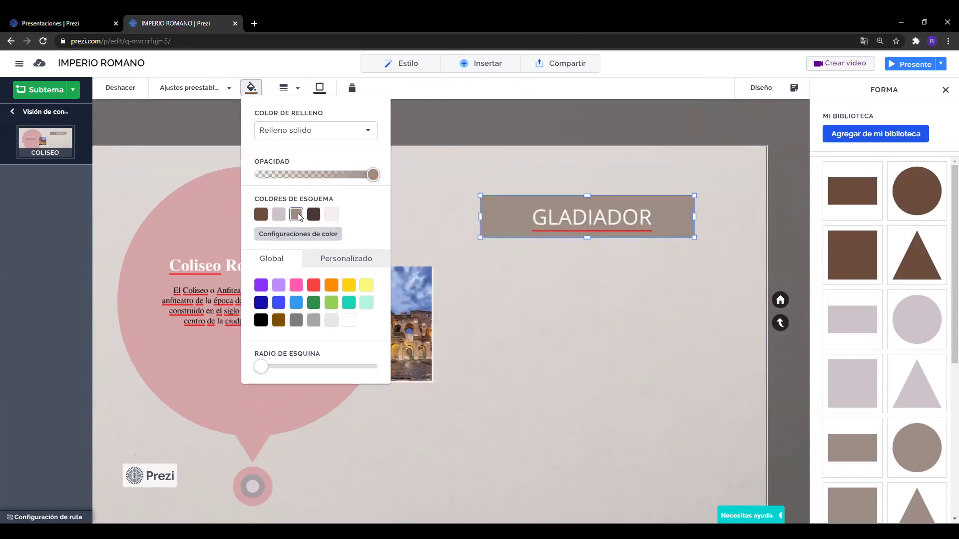
Fill the GLADIADOR banner with the scheme's darkest brown and lower its opacity to a little over half
left_click(314, 219)
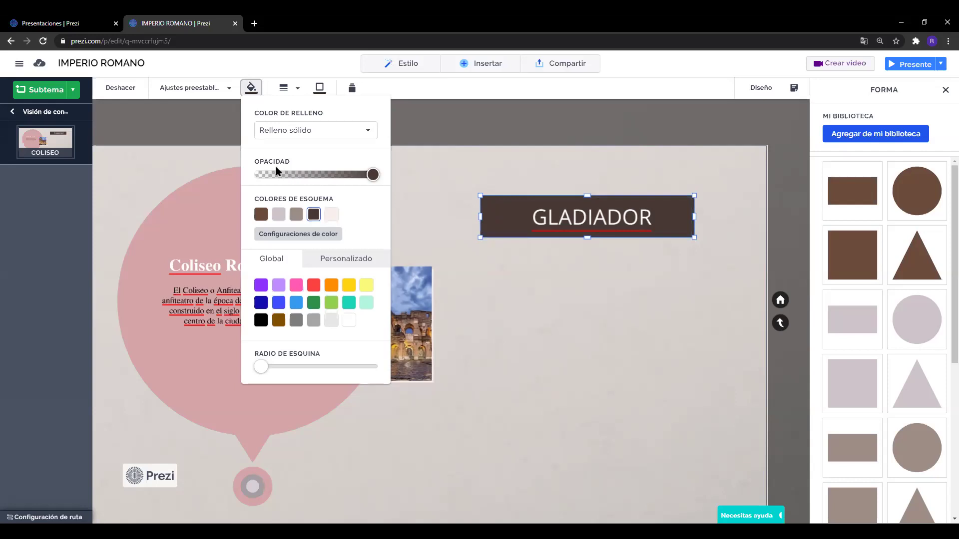
left_click_drag(371, 174, 328, 190)
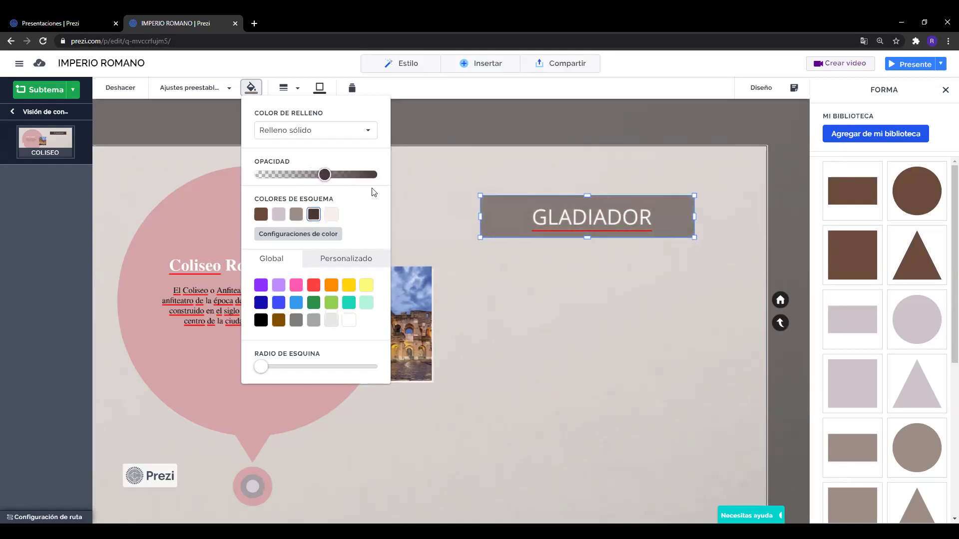
left_click(429, 186)
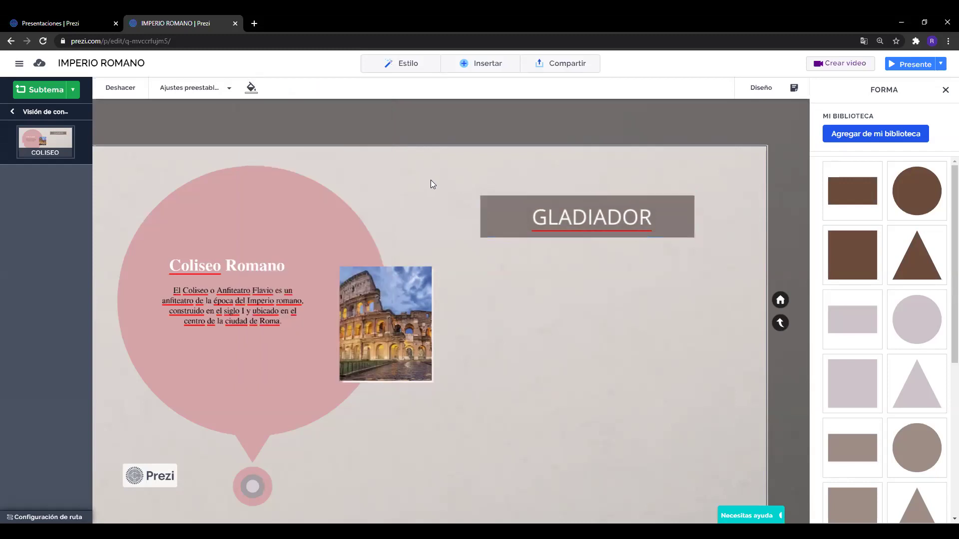
Open the CONGRESO topic, close the shape library and start inserting a PDF file from the computer
left_click(780, 300)
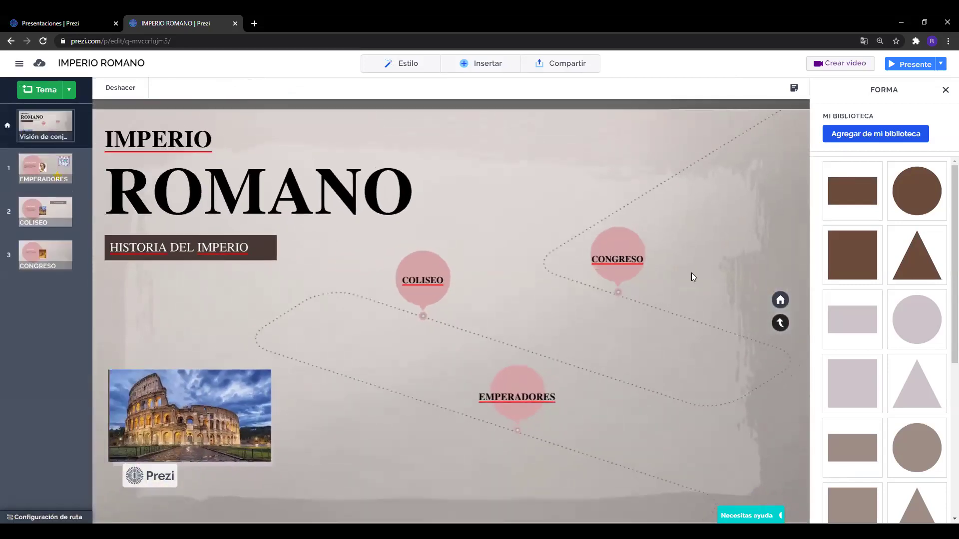
double_click(616, 248)
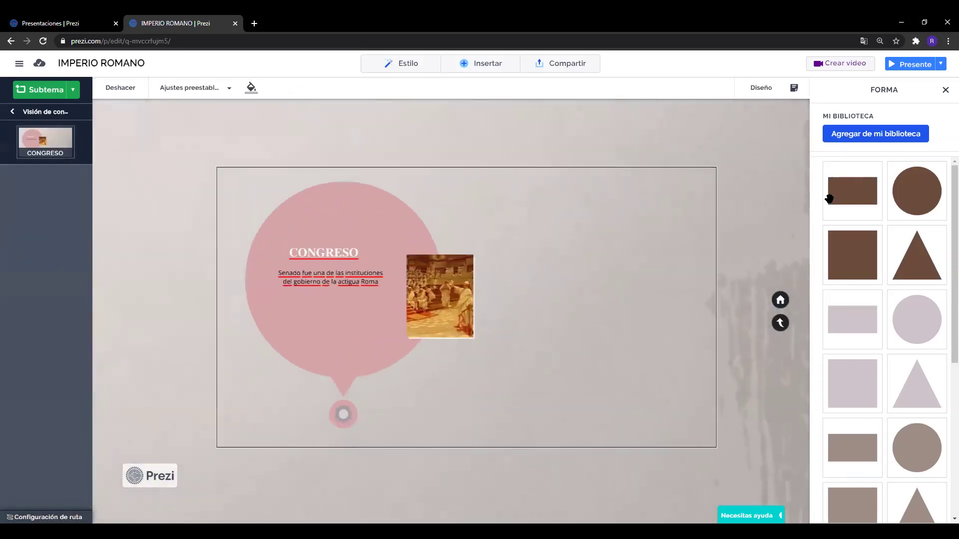
left_click(945, 90)
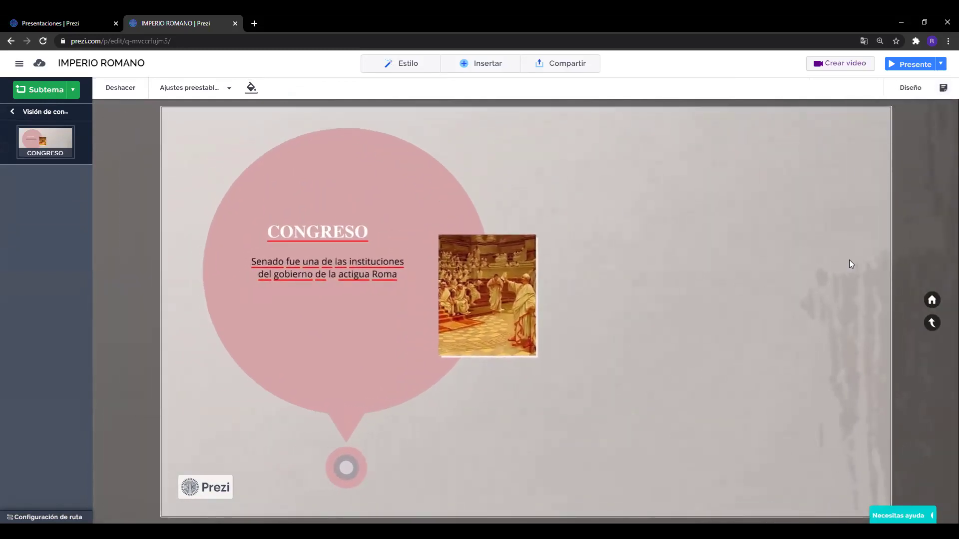
left_click(476, 68)
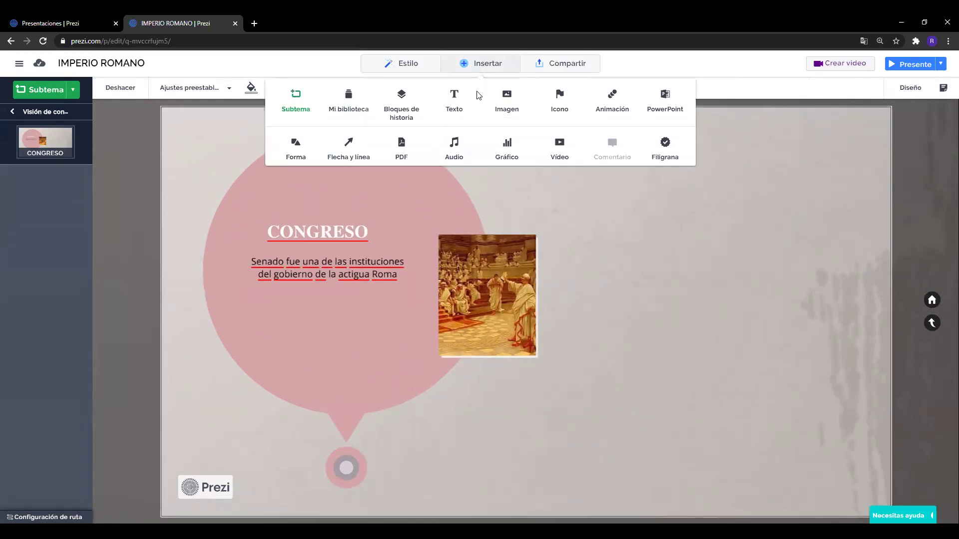
left_click(403, 143)
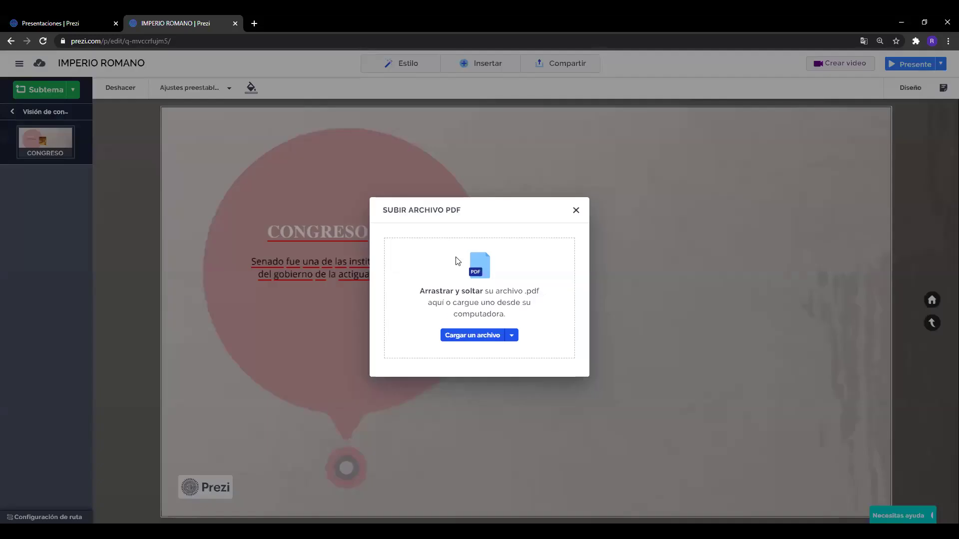
left_click(457, 338)
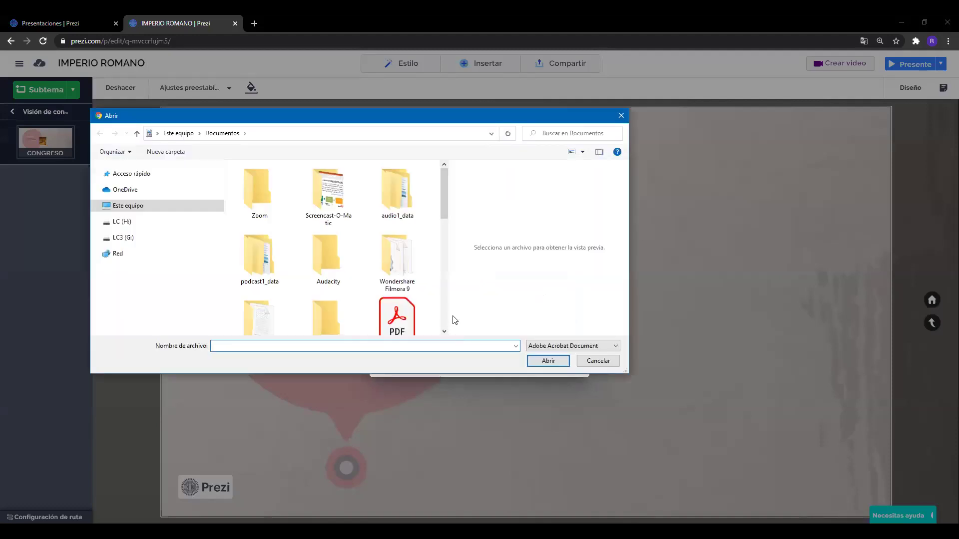
Preview several PDF files in the Documentos folder and select demo11 for upload
scroll(451, 207, "down", 2)
scroll(451, 208, "down", 3)
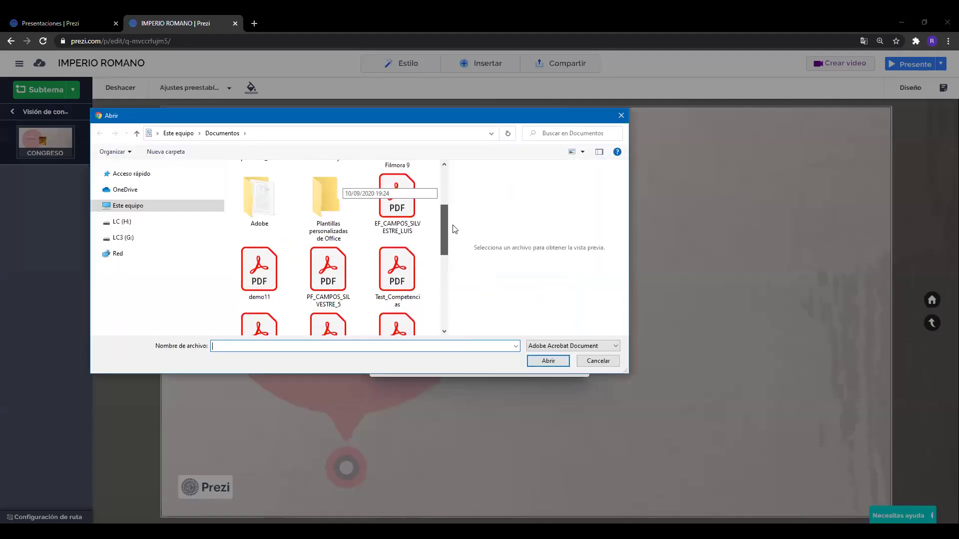
left_click(411, 276)
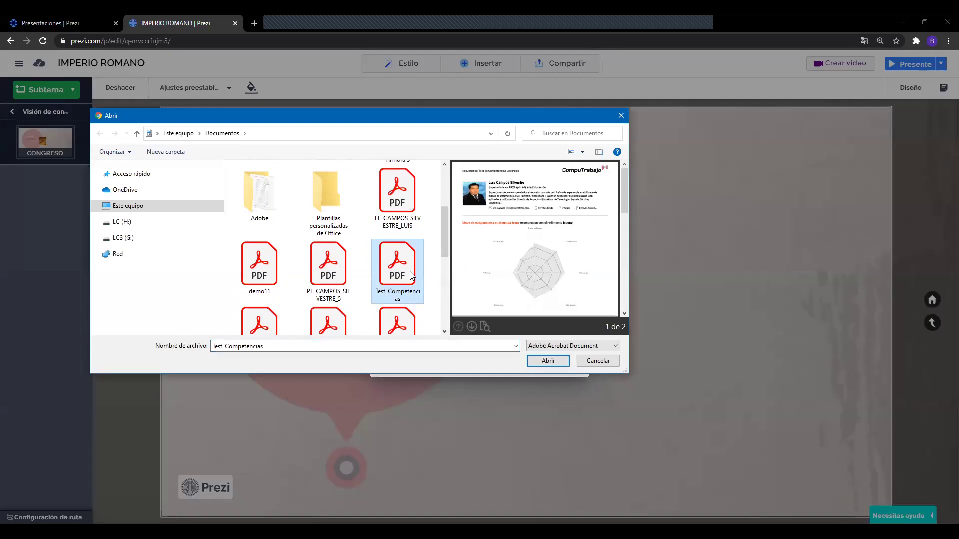
scroll(422, 270, "down", 2)
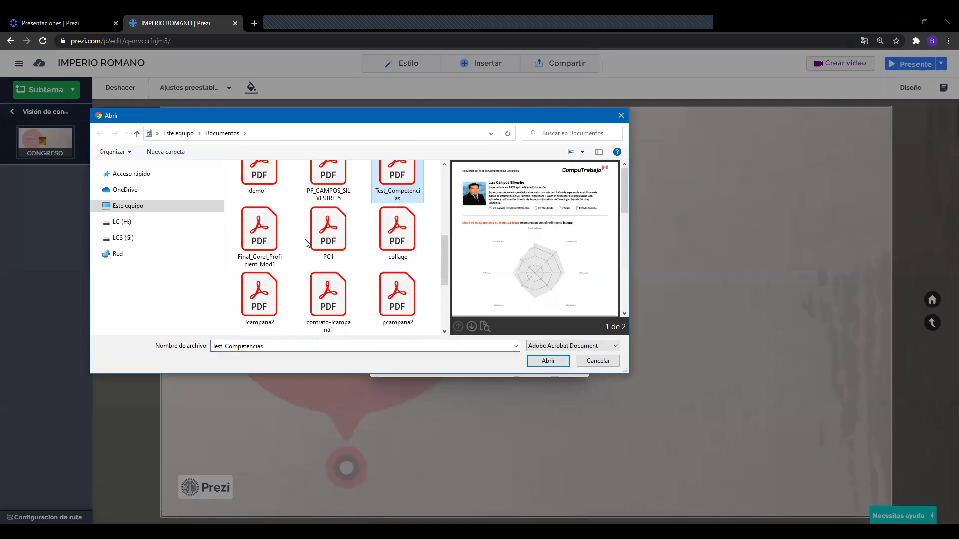
scroll(385, 253, "down", 1)
scroll(372, 258, "down", 1)
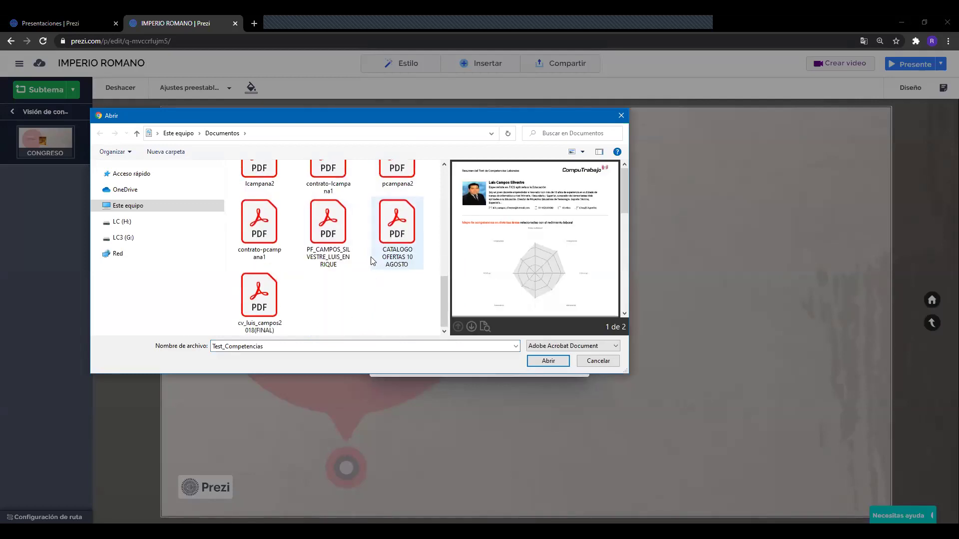
left_click(278, 254)
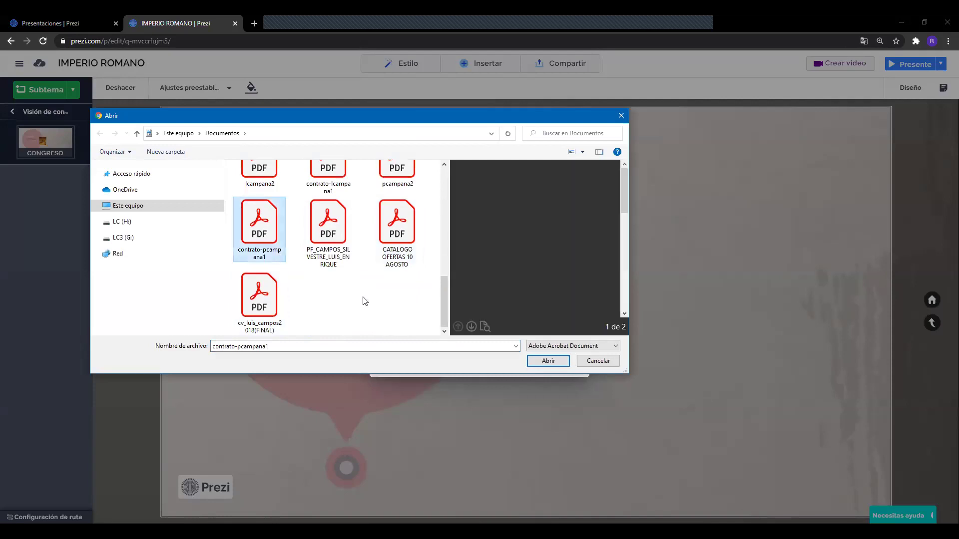
scroll(363, 298, "up", 5)
left_click(276, 209)
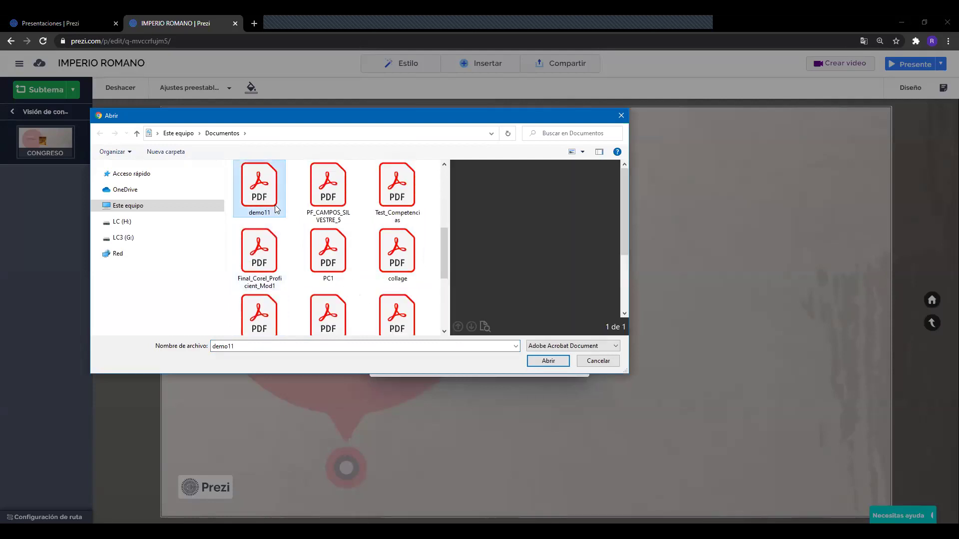
scroll(585, 264, "down", 3)
scroll(619, 256, "up", 3)
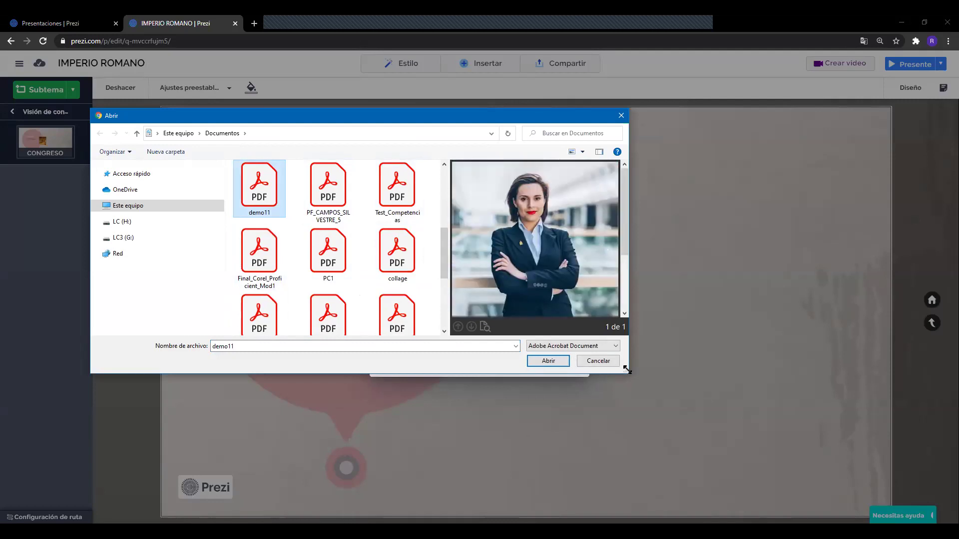
Insert the demo11 PDF into the CONGRESO topic and place it in the slide's upper-right corner
left_click_drag(627, 371, 658, 450)
left_click_drag(471, 116, 541, 115)
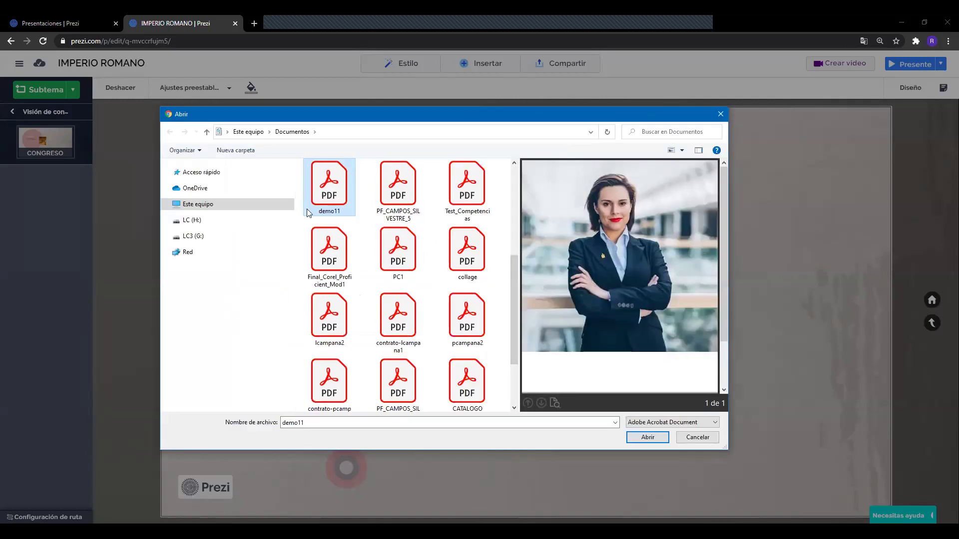
left_click(650, 442)
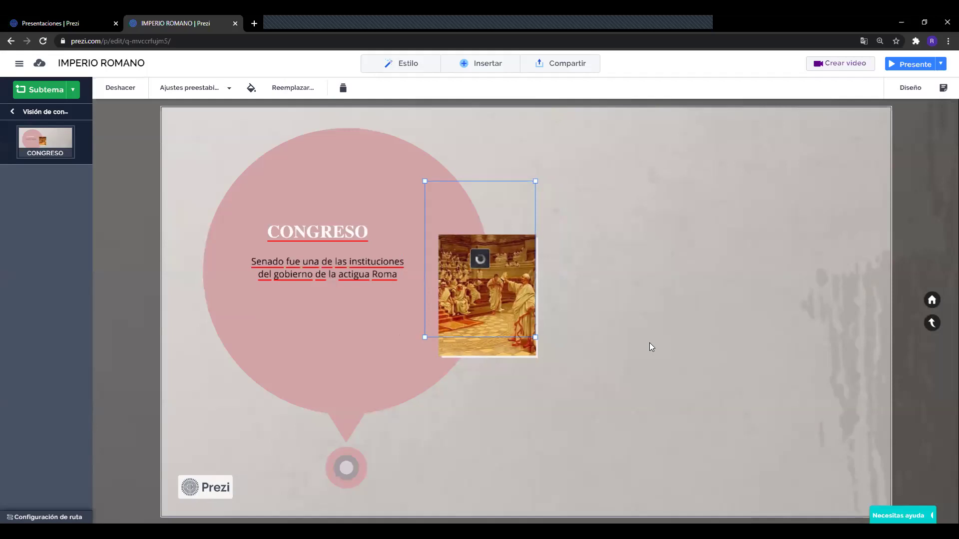
left_click_drag(491, 241, 830, 179)
left_click(717, 190)
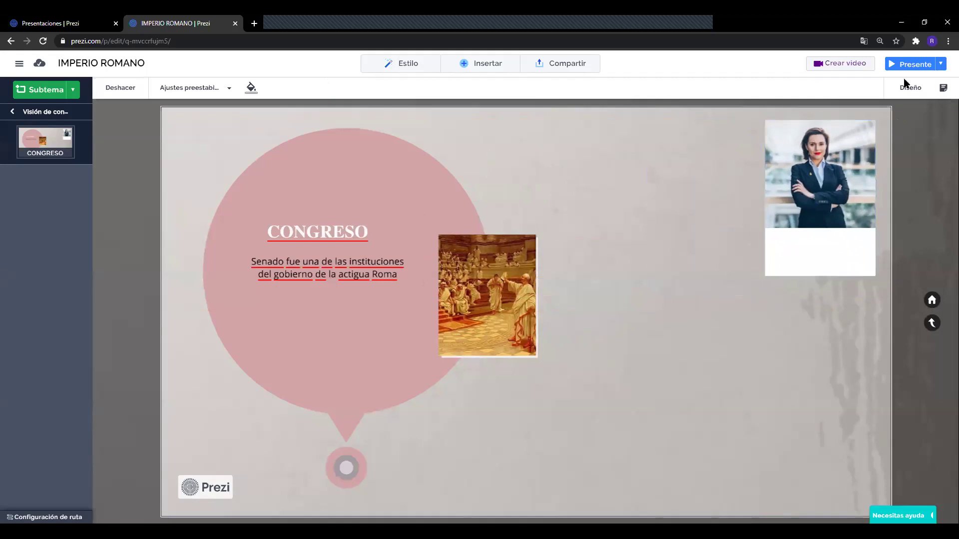
Present the CONGRESO topic in full screen twice to view the inserted PDF, and return to the editor
left_click(910, 64)
left_click(909, 51)
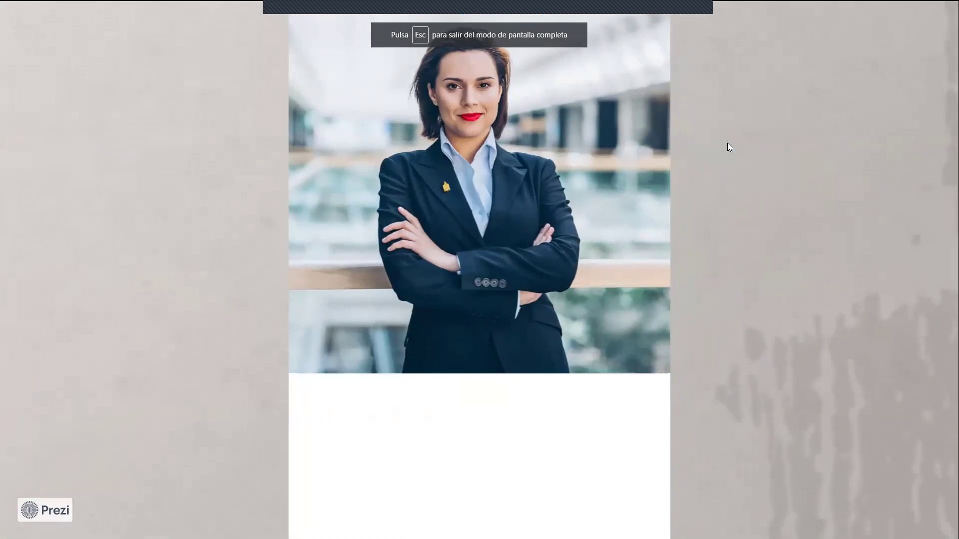
key("Escape")
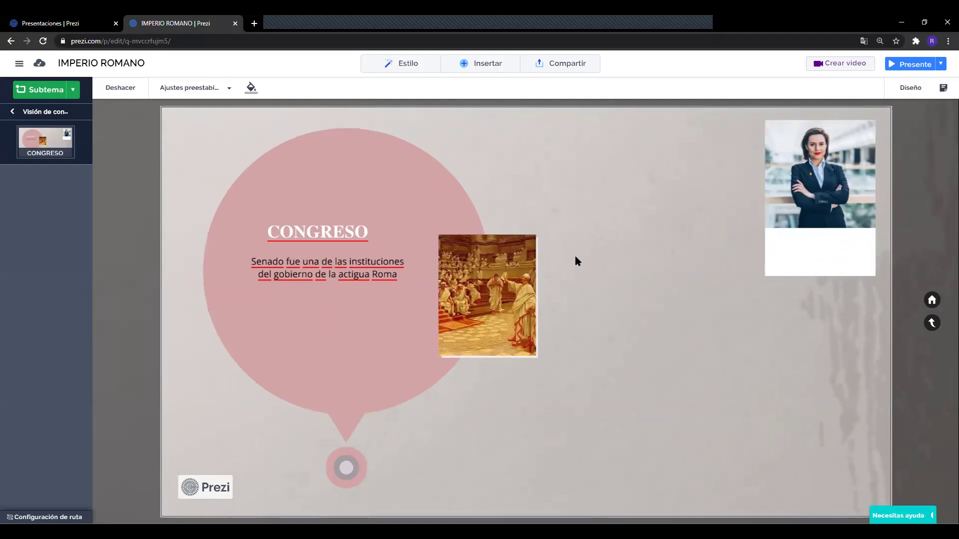
left_click(919, 64)
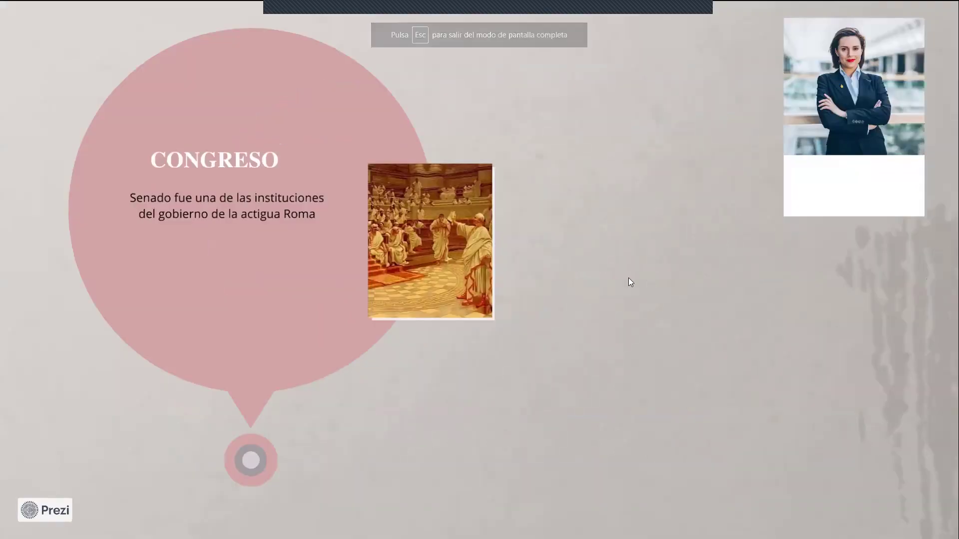
key("Right")
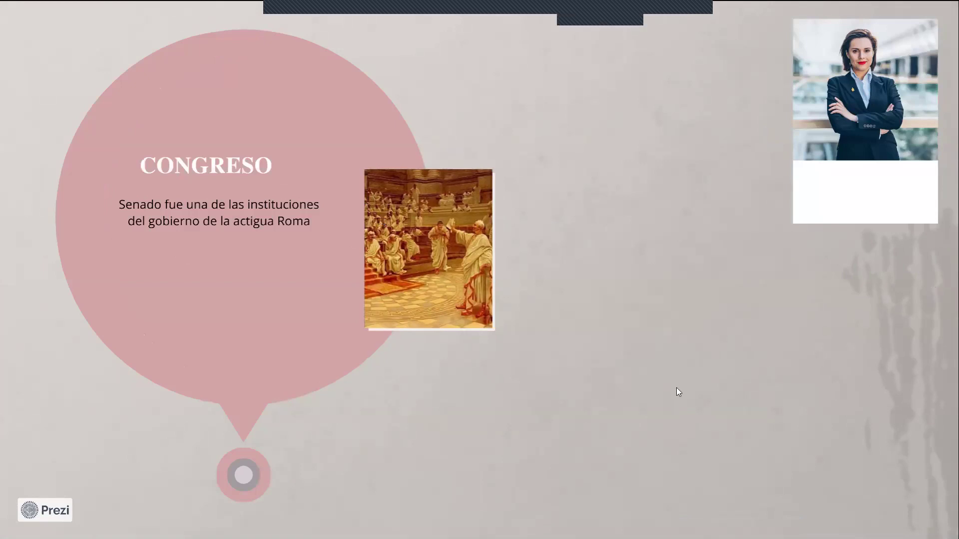
key("Escape")
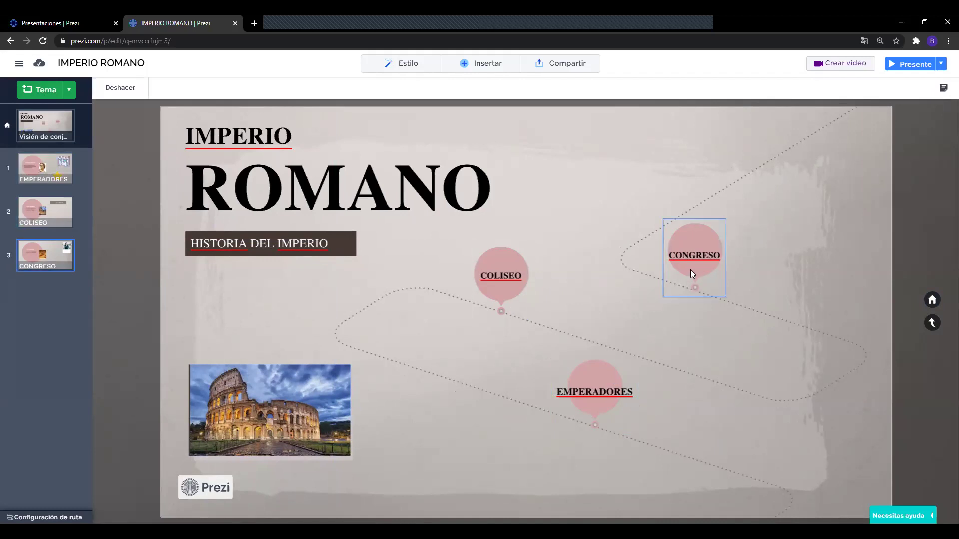
Add a fourth topic to the overview and reposition it, COLISEO and CONGRESO along the dotted path near EMPERADORES
left_click(46, 89)
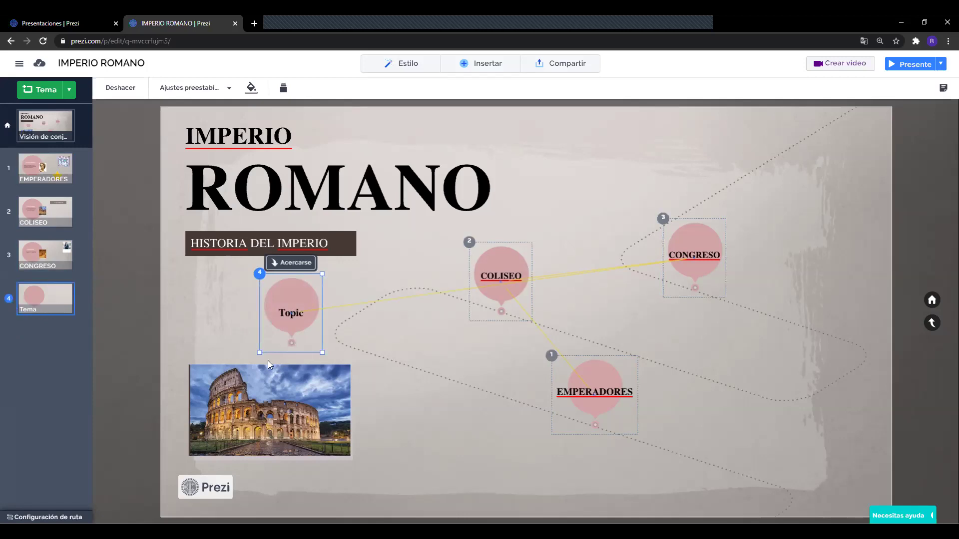
left_click_drag(299, 299, 735, 139)
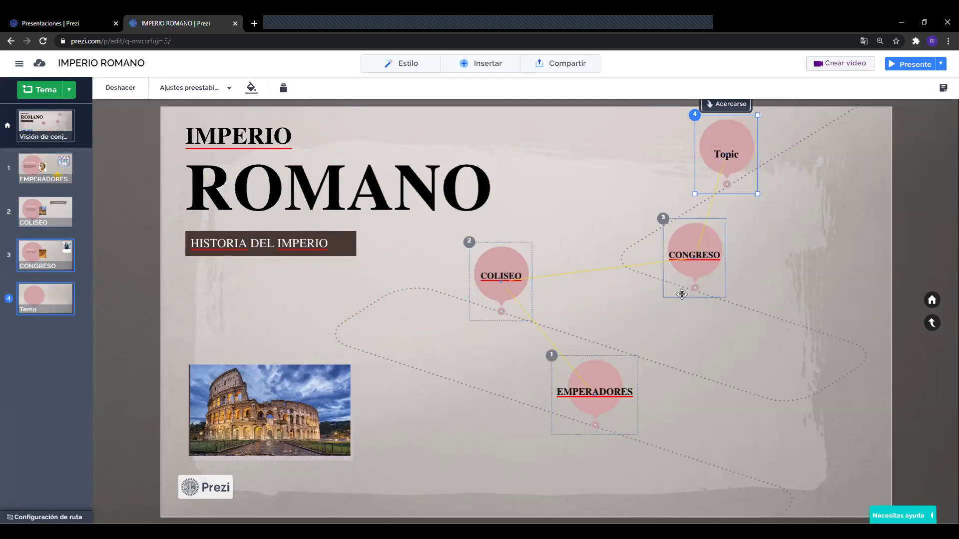
left_click_drag(491, 292, 440, 356)
left_click_drag(669, 274, 530, 306)
left_click_drag(724, 169, 648, 367)
left_click(719, 373)
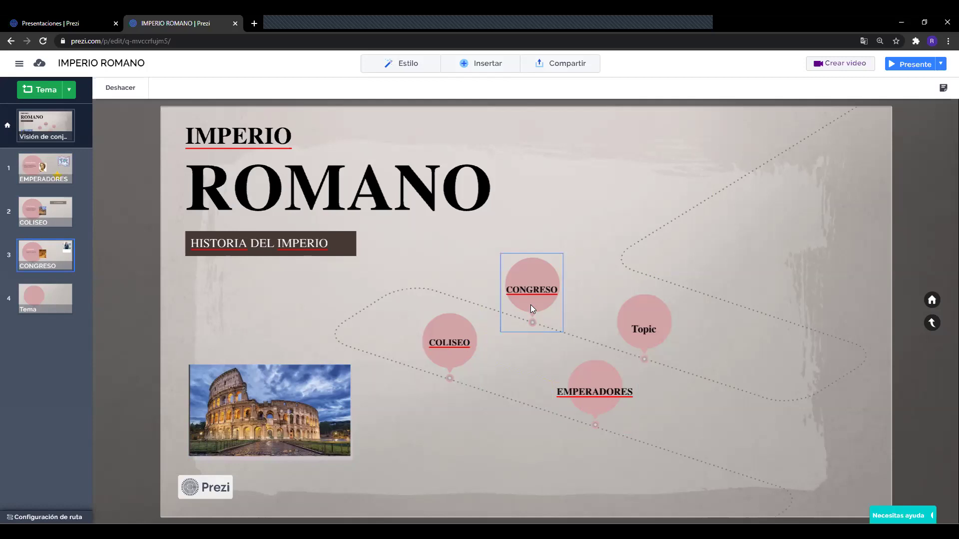
Open the new fourth topic and replace its title placeholder with "UBICACIÓN GEOGRÁFICA"
left_click(641, 310)
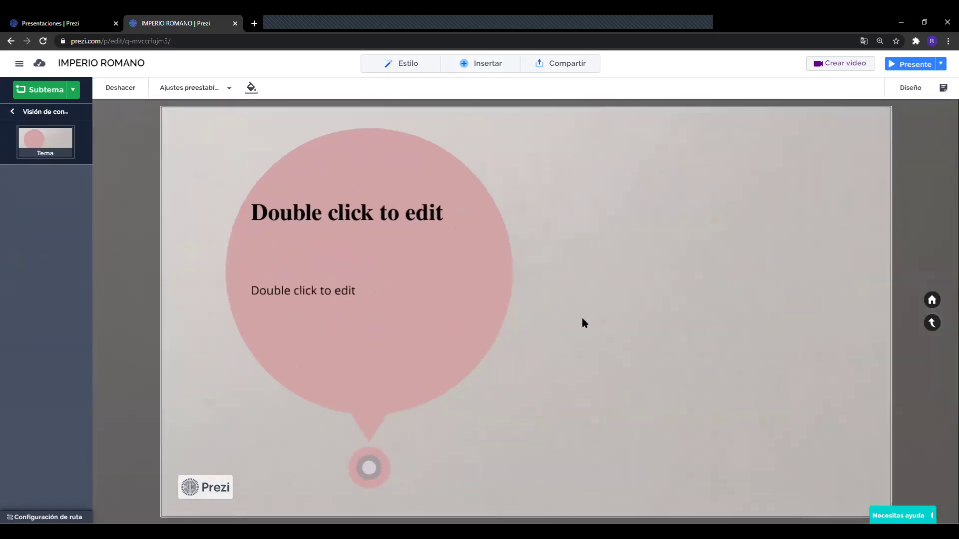
double_click(350, 219)
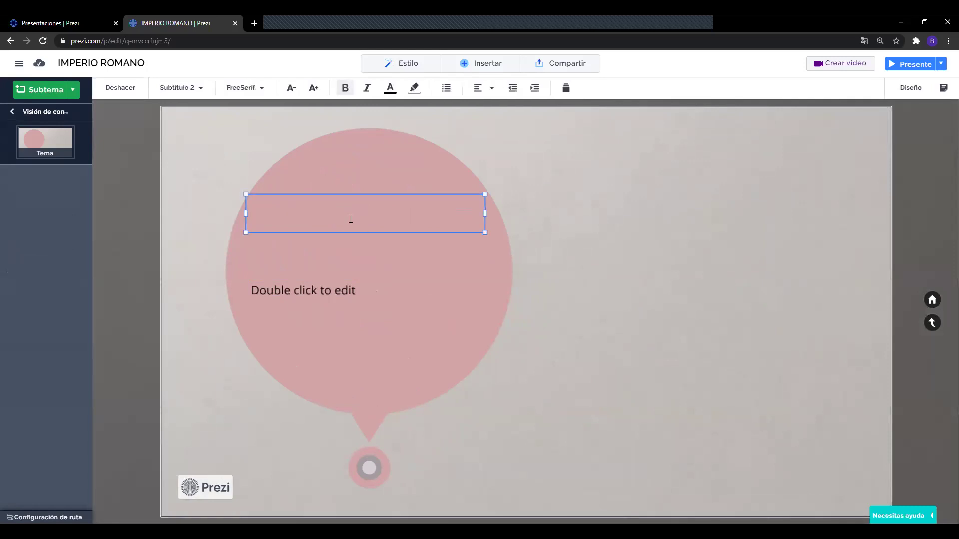
type("E")
key("BackSpace")
type("UBICACIÓN GEO")
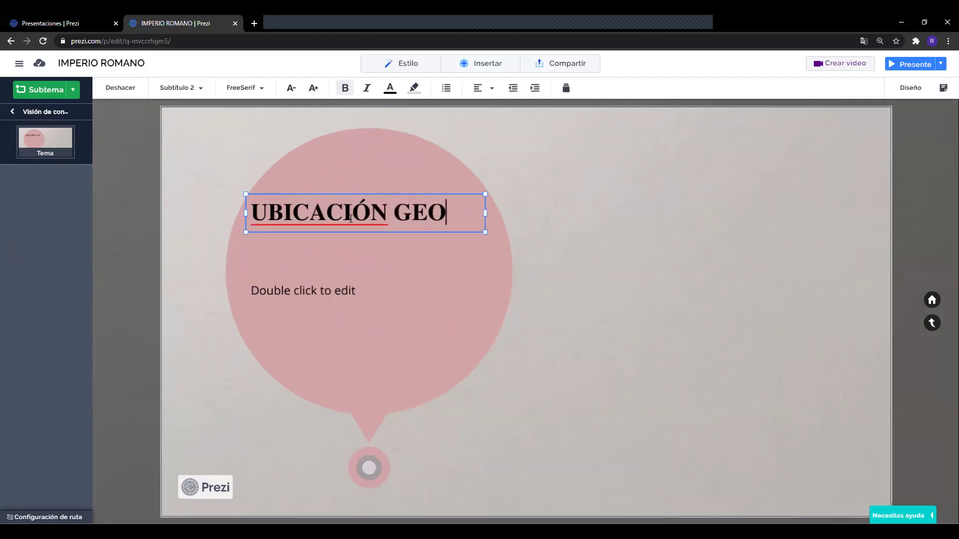
type("GRÁFICA")
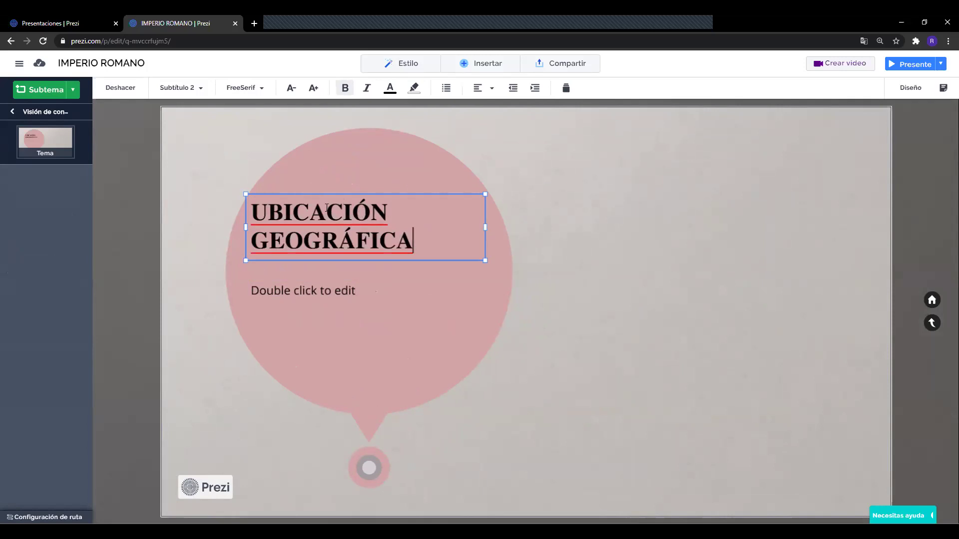
Center-align the UBICACIÓN GEOGRÁFICA title, reduce its font size by two steps and position it in the circle's upper part
left_click_drag(325, 193, 351, 190)
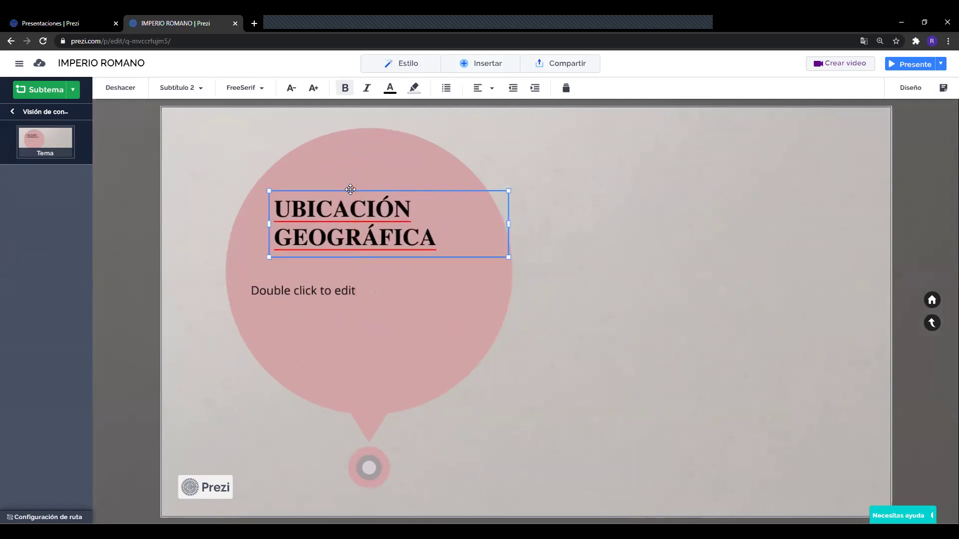
left_click(482, 90)
left_click(498, 109)
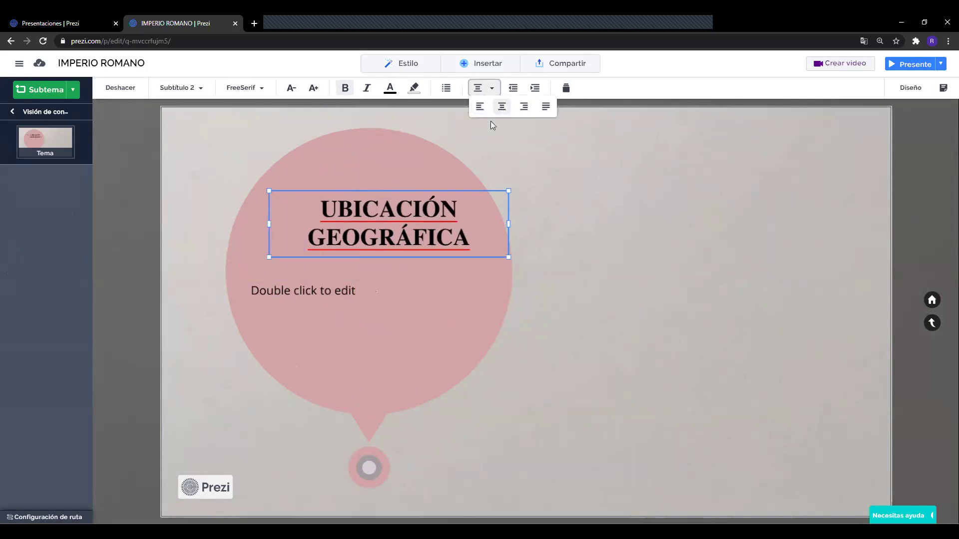
left_click(291, 89)
left_click(291, 89)
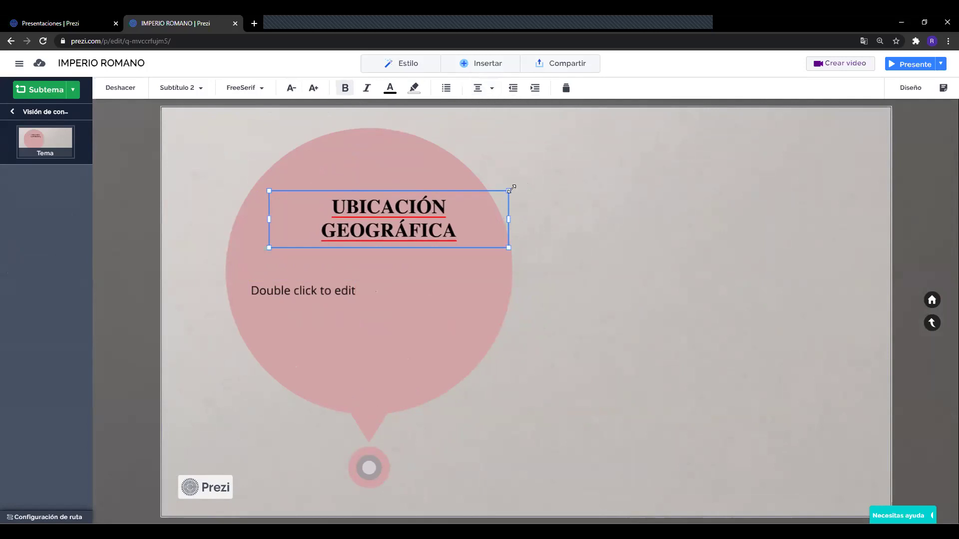
left_click_drag(419, 191, 411, 179)
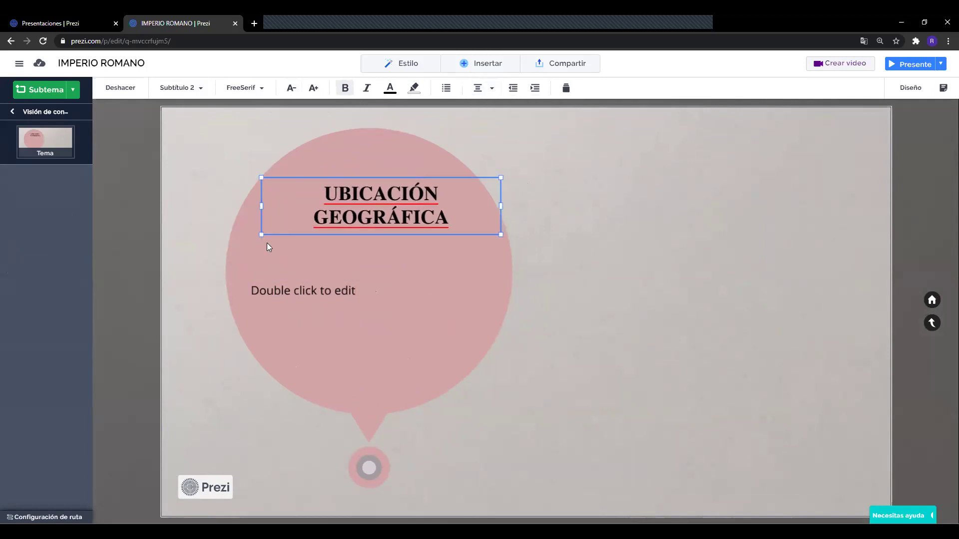
Move the UBICACIÓN GEOGRÁFICA title lower in the circle and reduce its font size by one step
left_click_drag(369, 198, 400, 227)
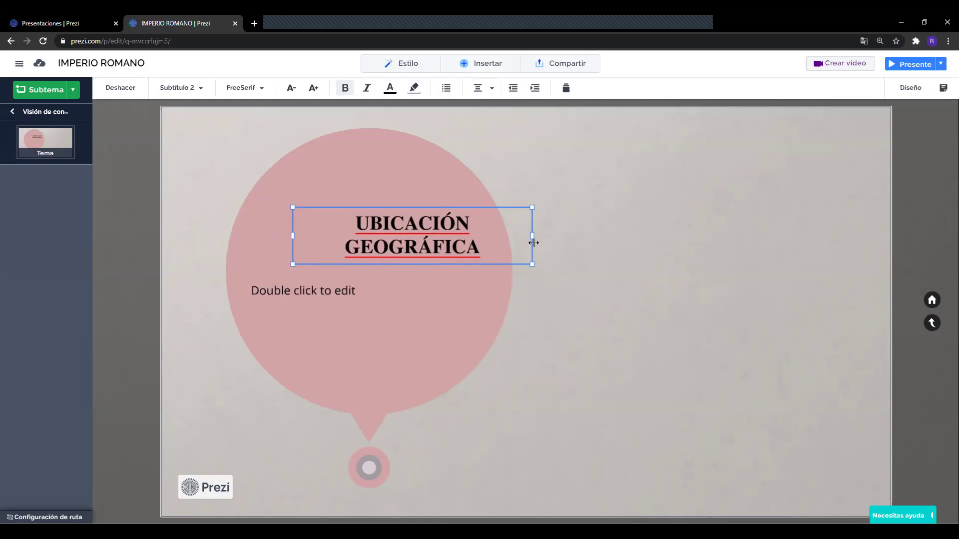
left_click(554, 187)
left_click(461, 231)
left_click_drag(316, 209, 438, 222)
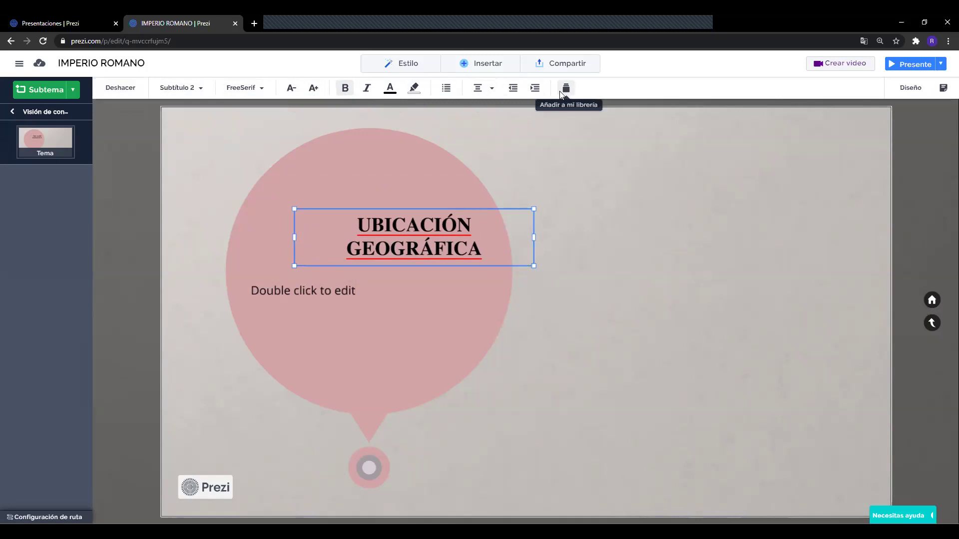
left_click(489, 195)
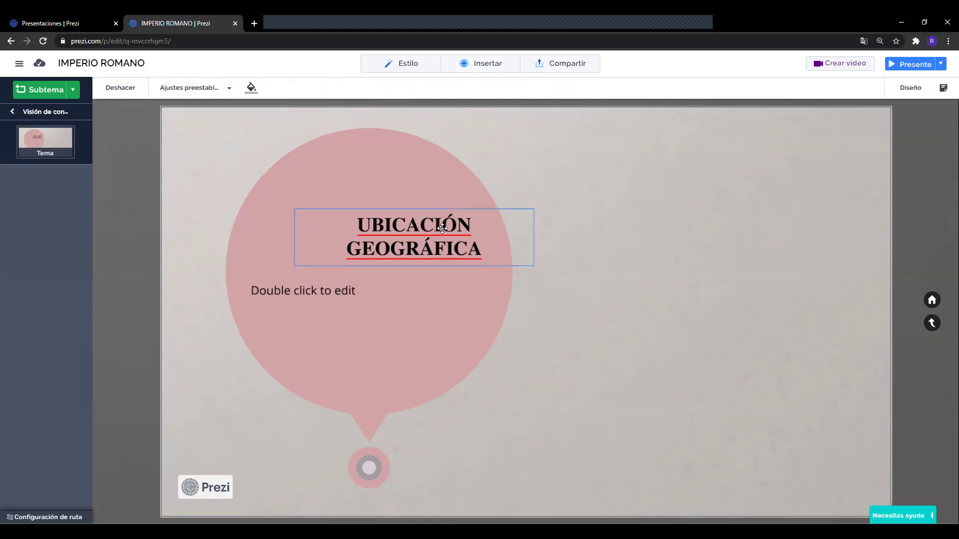
left_click(444, 233)
left_click(292, 88)
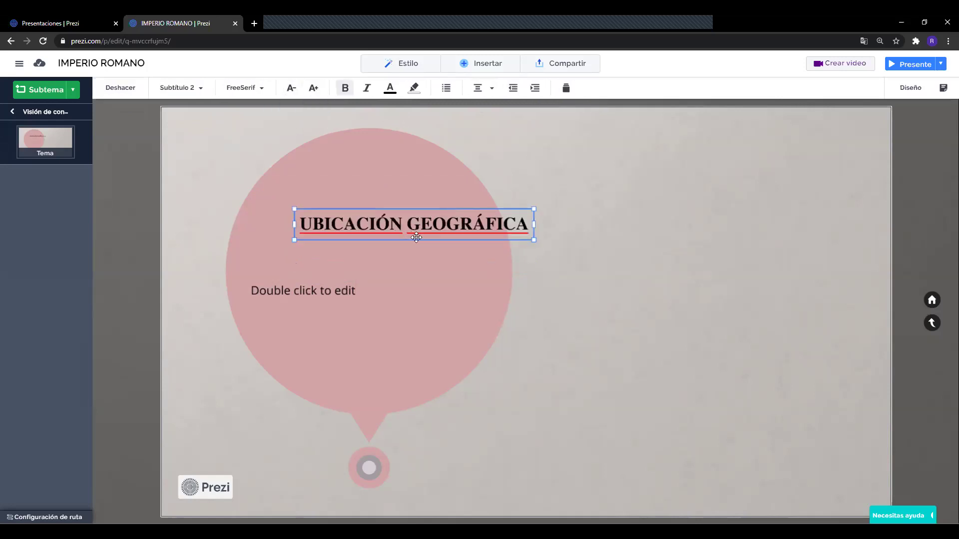
Narrow the title's text box to fit centered in the circle's upper part, and delete the body text placeholder below it
left_click_drag(534, 225, 457, 225)
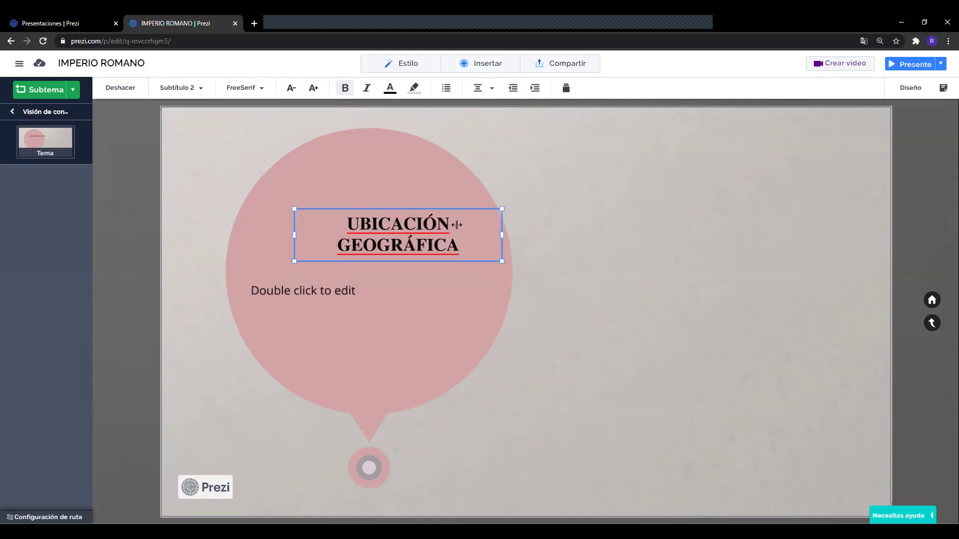
left_click_drag(457, 225, 360, 278)
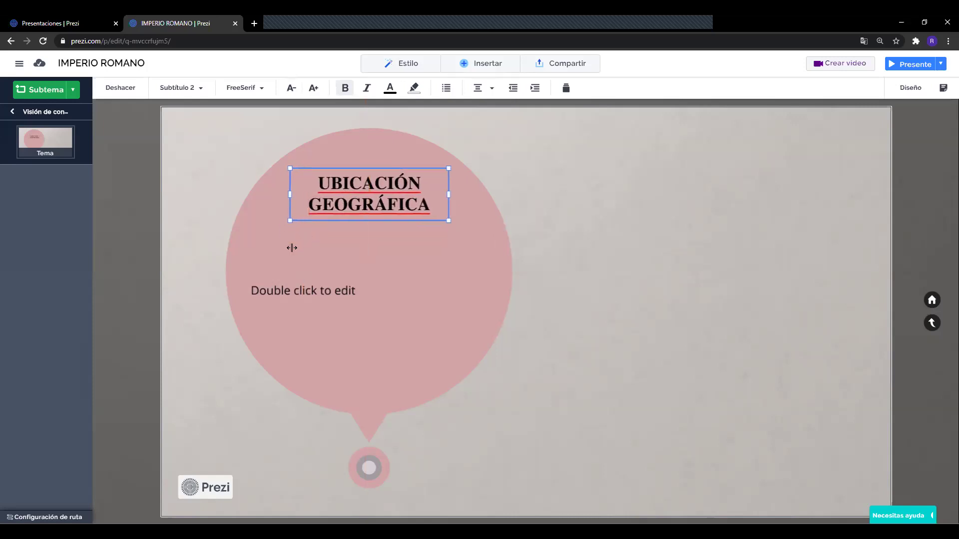
left_click_drag(299, 291, 423, 249)
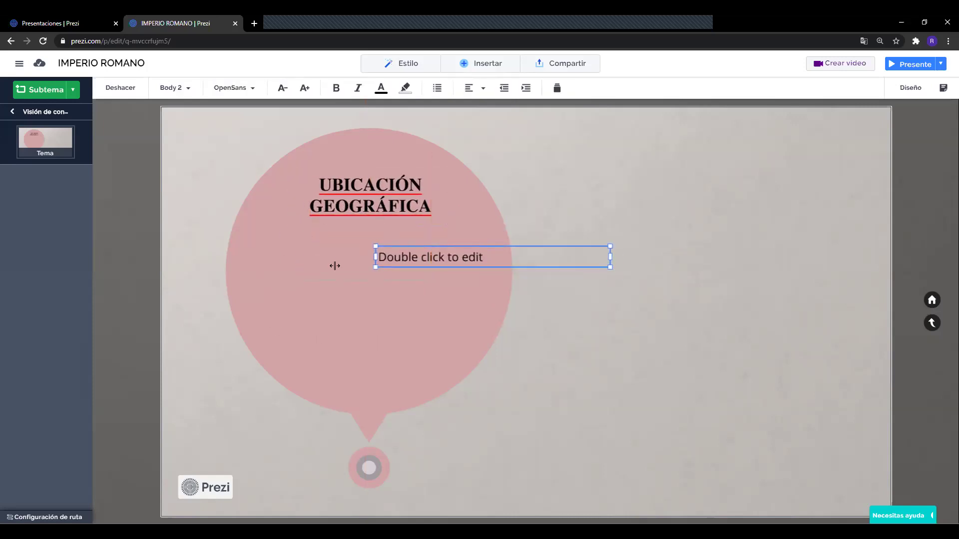
left_click(350, 290)
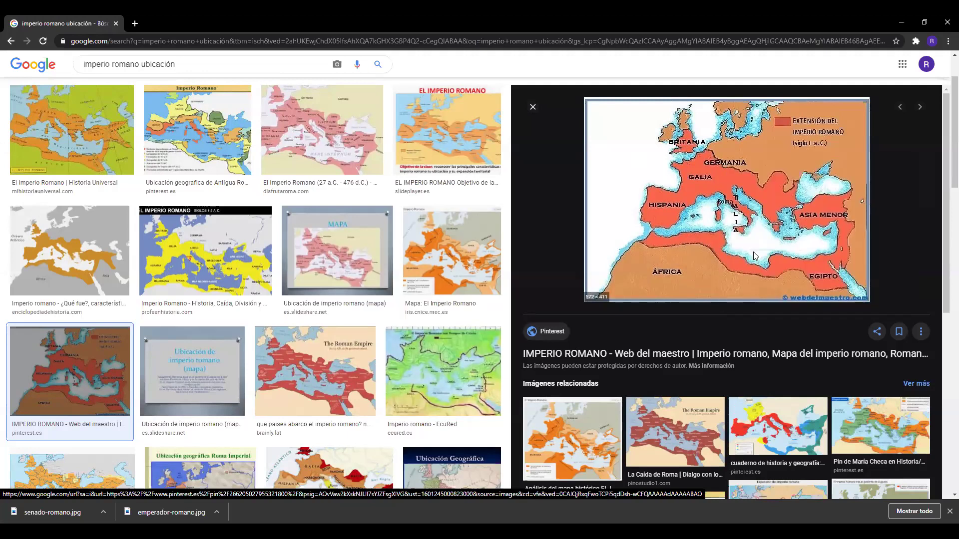
Save the Roman Empire extent map found in Google Images to Documents as a JPEG named "geografia"
type("geografia")
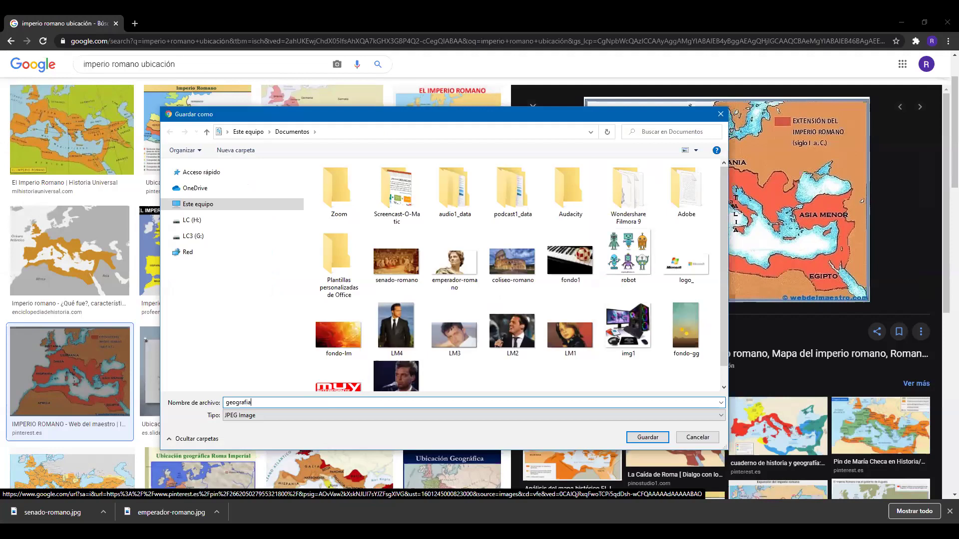
key("Return")
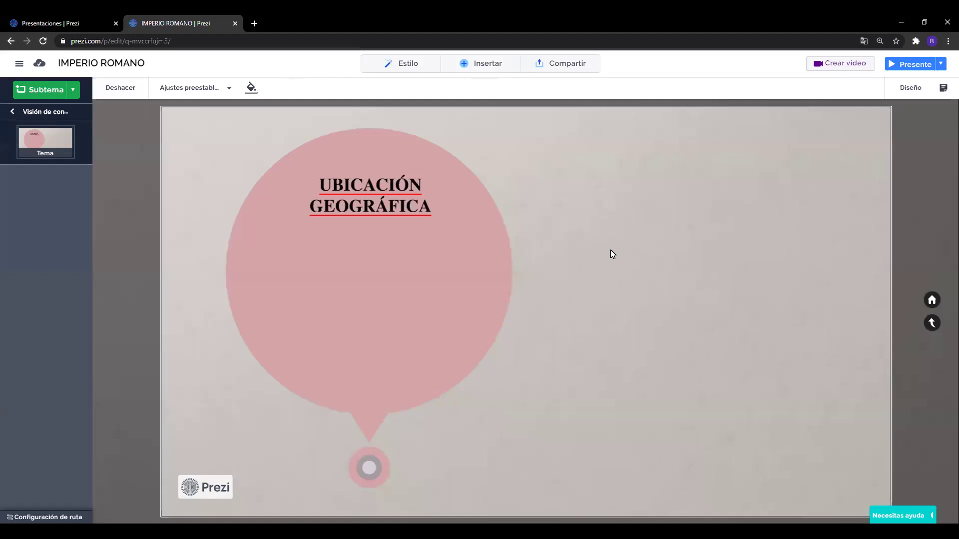
Insert the saved geografia map image into the topic and place it inside the circle below the title
left_click(476, 68)
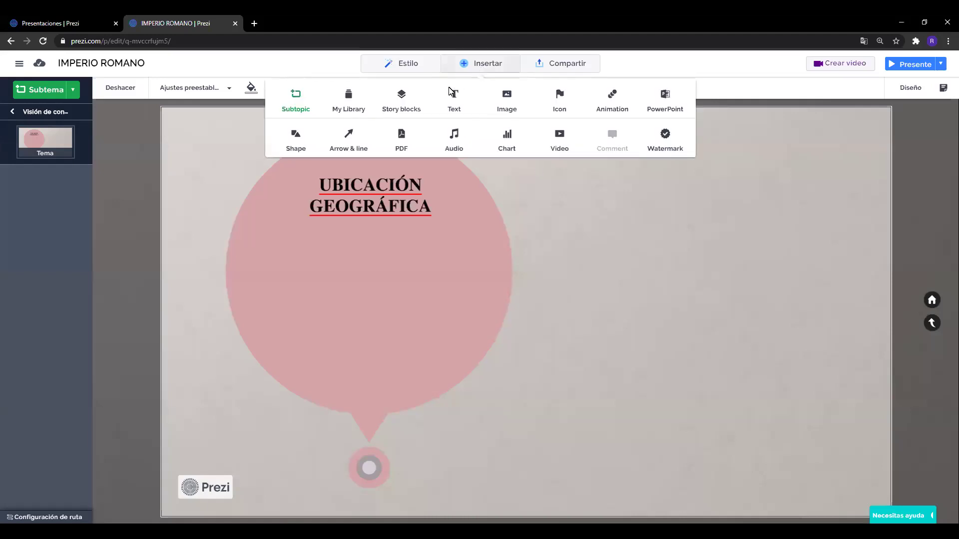
left_click(507, 110)
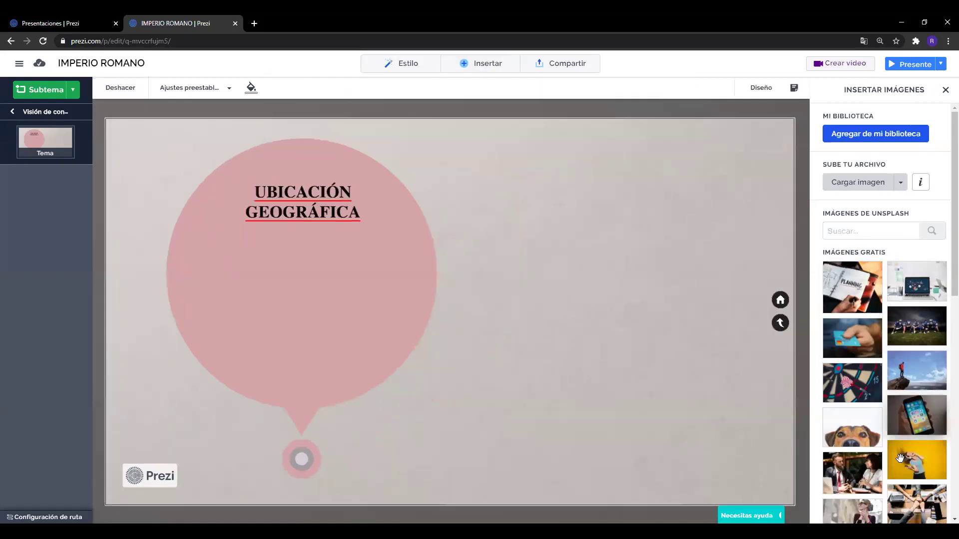
left_click(829, 190)
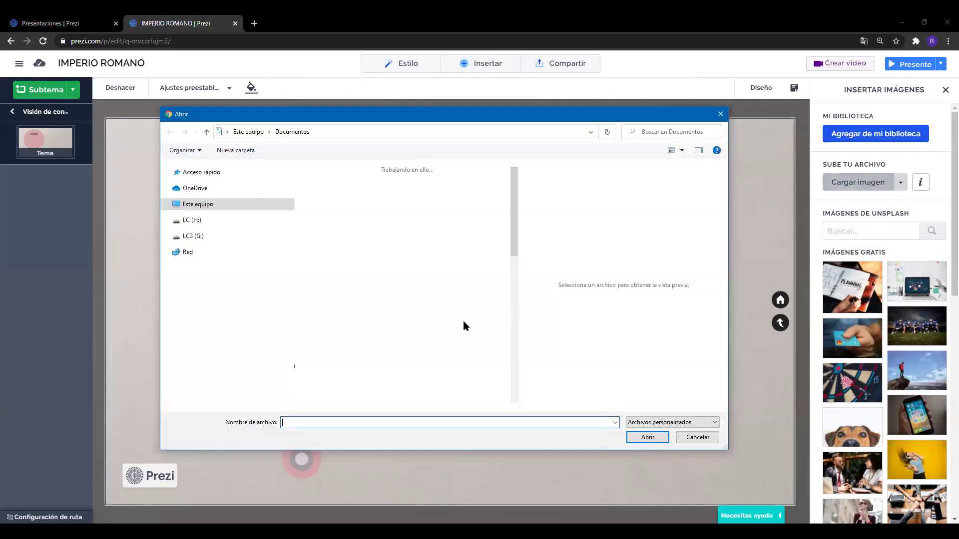
left_click(644, 437)
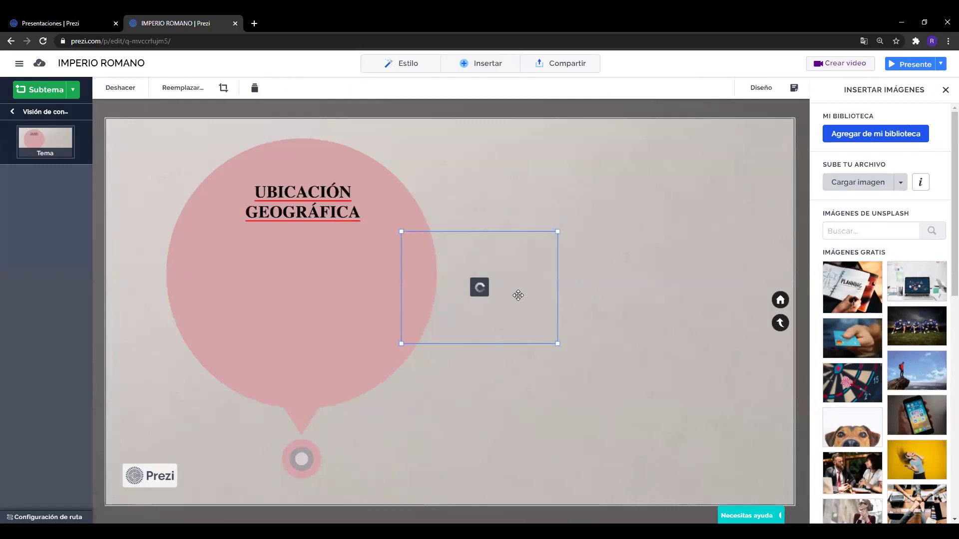
left_click_drag(518, 295, 330, 298)
left_click(945, 91)
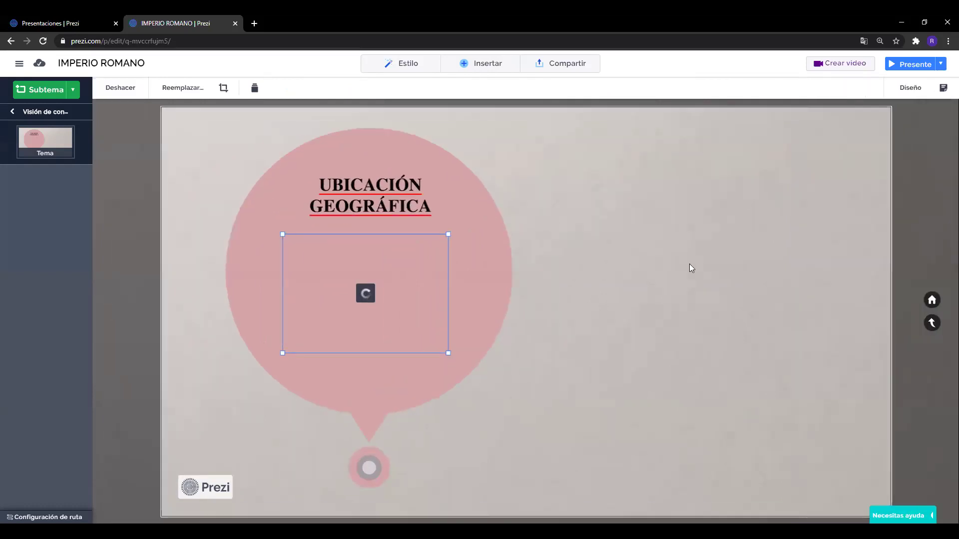
left_click(657, 284)
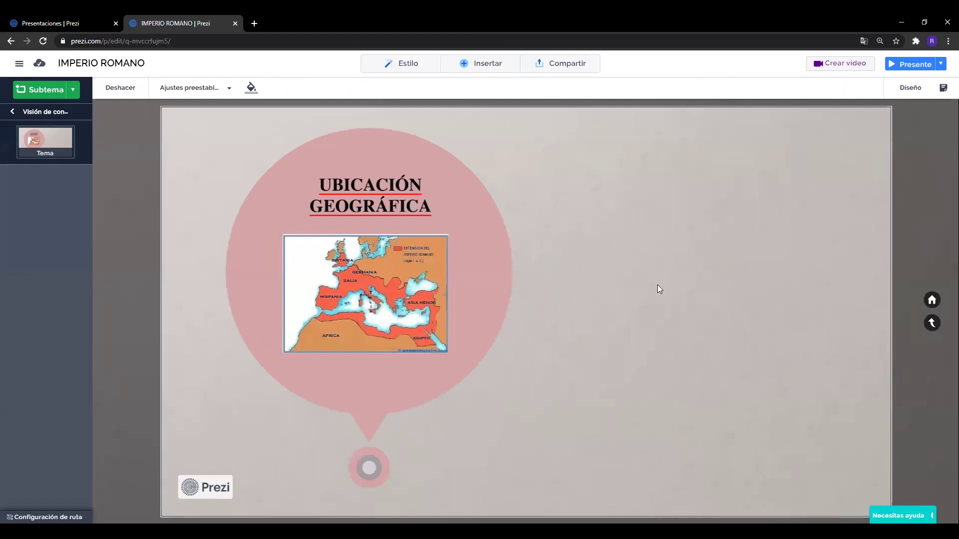
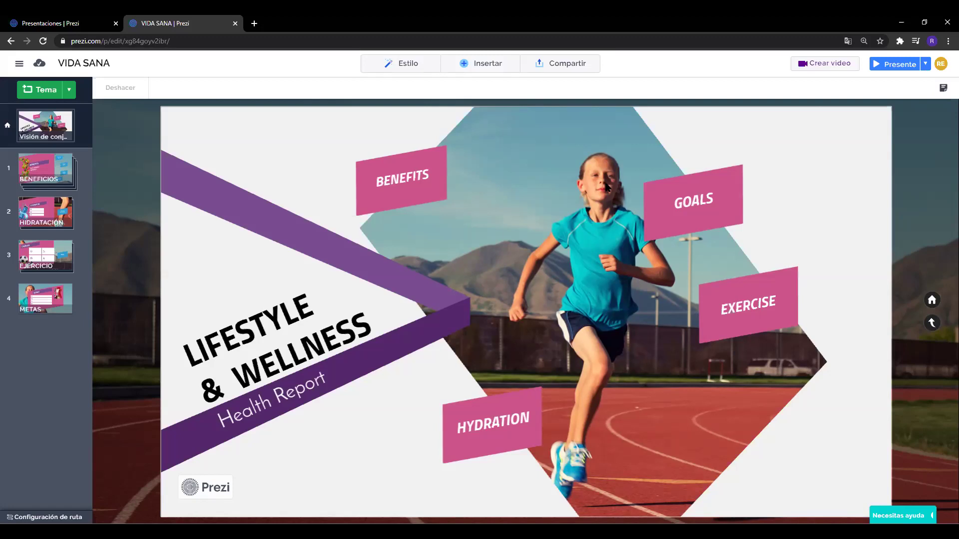
Open the view-link configuration for the VIDA SANA presentation and close it without creating a link
left_click(574, 73)
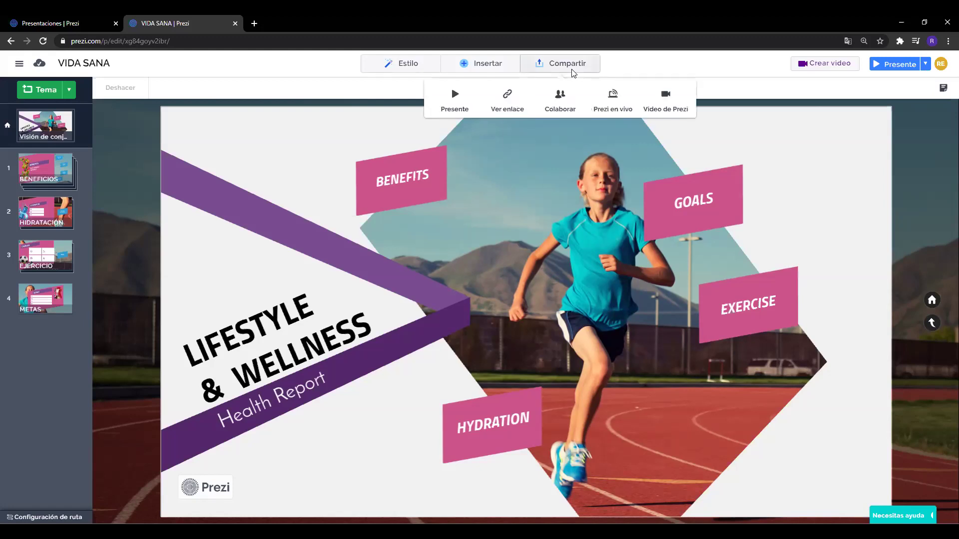
left_click(507, 96)
left_click(399, 302)
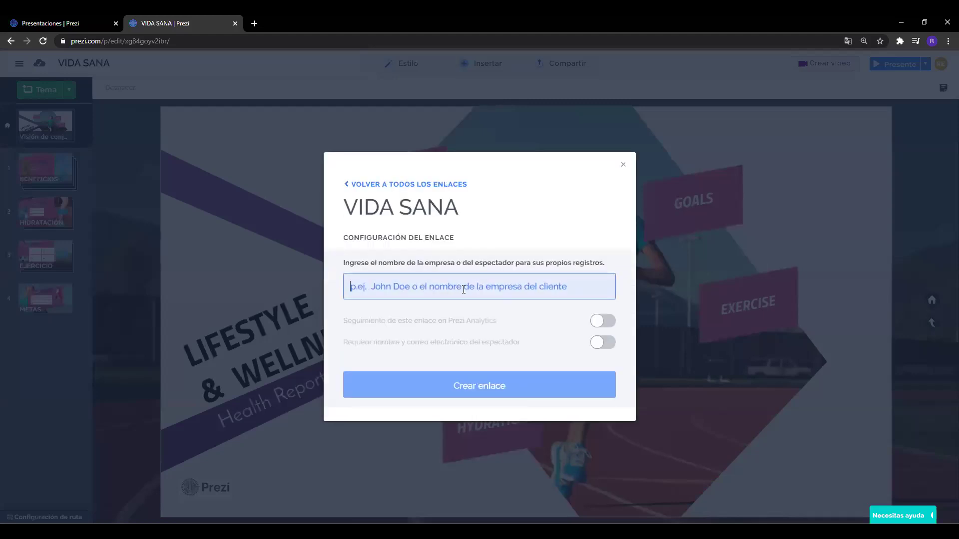
left_click(623, 165)
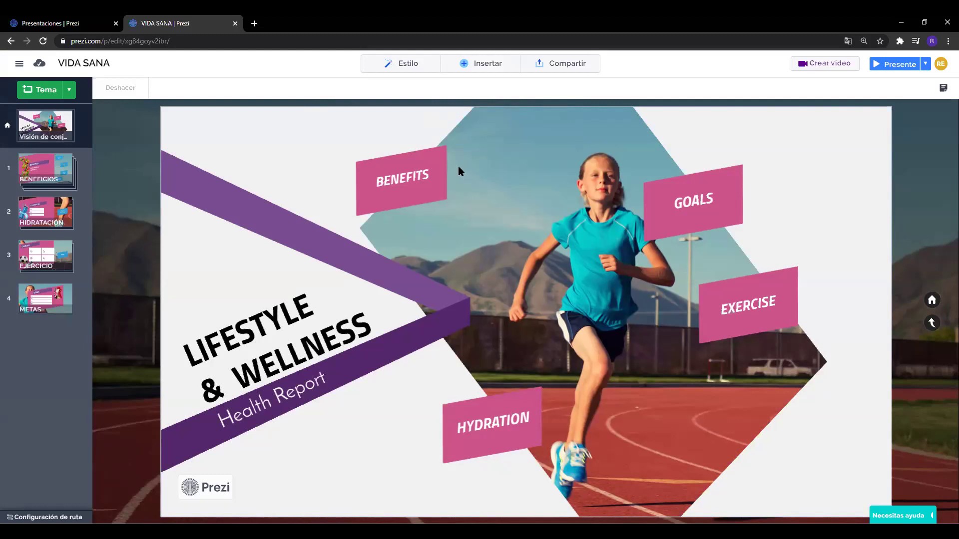
Inspect the HYDRATION topic on the VIDA SANA overview, and move the BENEFITS topic slightly up and right
left_click(531, 429)
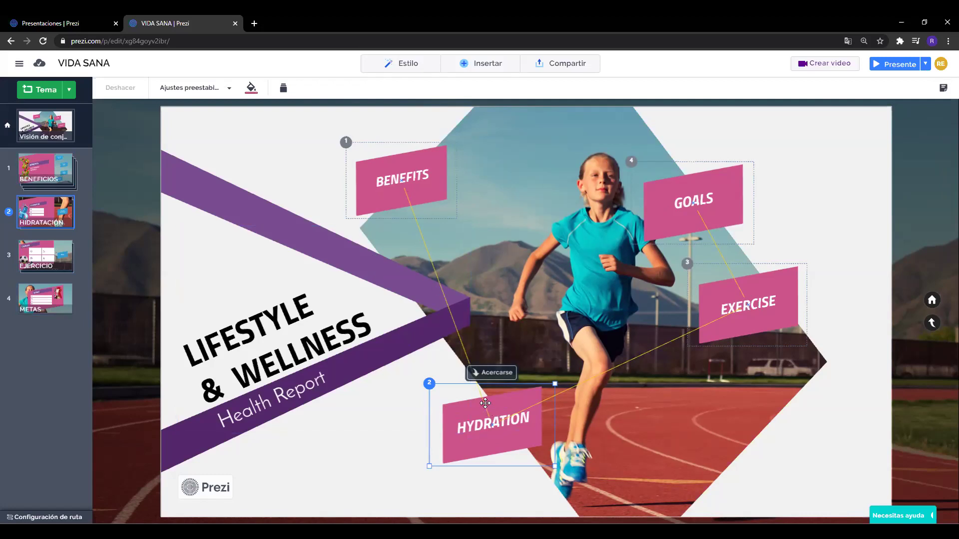
left_click(407, 202)
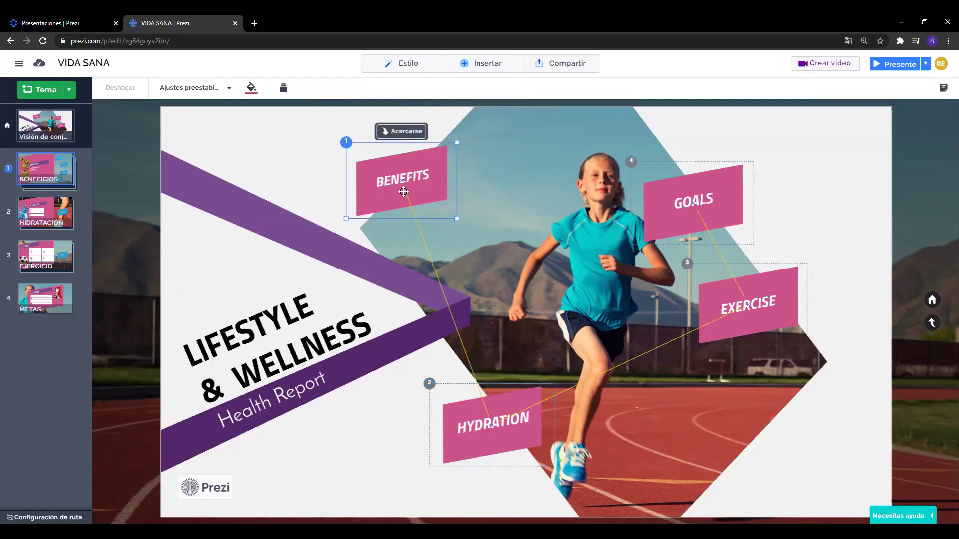
left_click_drag(392, 197, 453, 173)
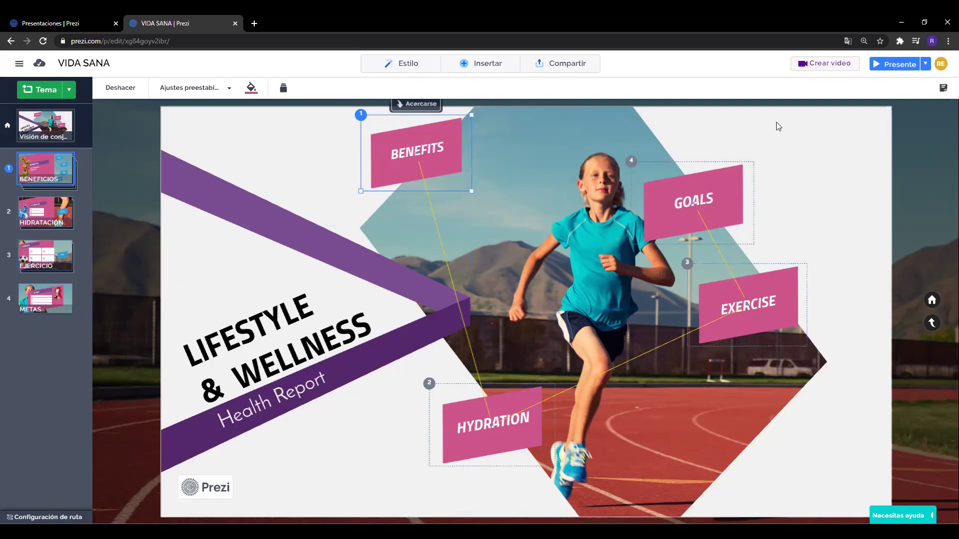
Open the BENEFITS topic to view its subtopics, and return to the presentation overview
left_click(443, 169)
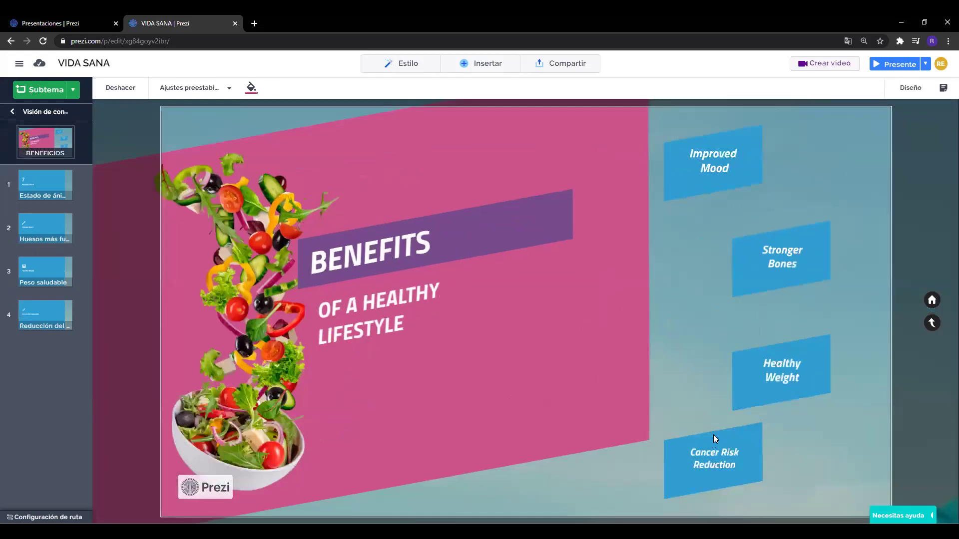
left_click(715, 433)
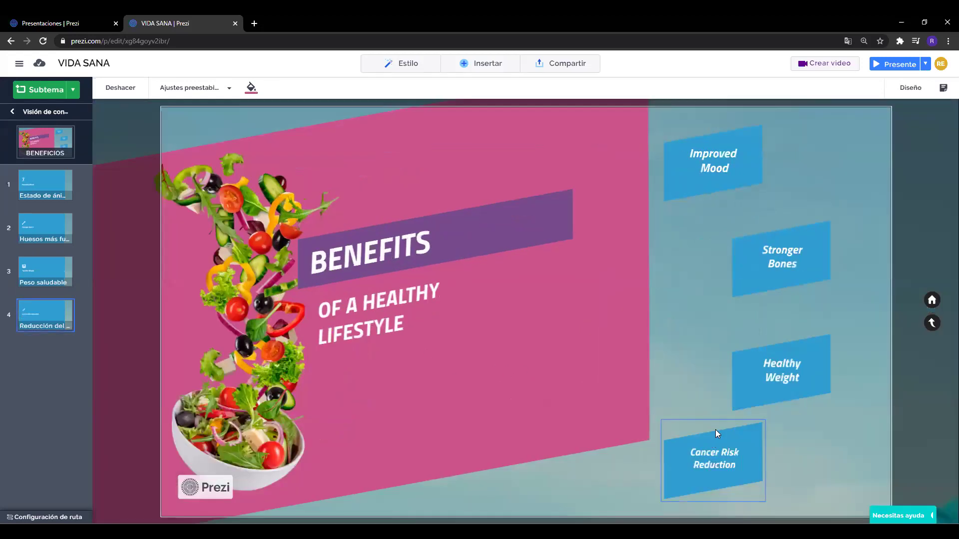
left_click(898, 309)
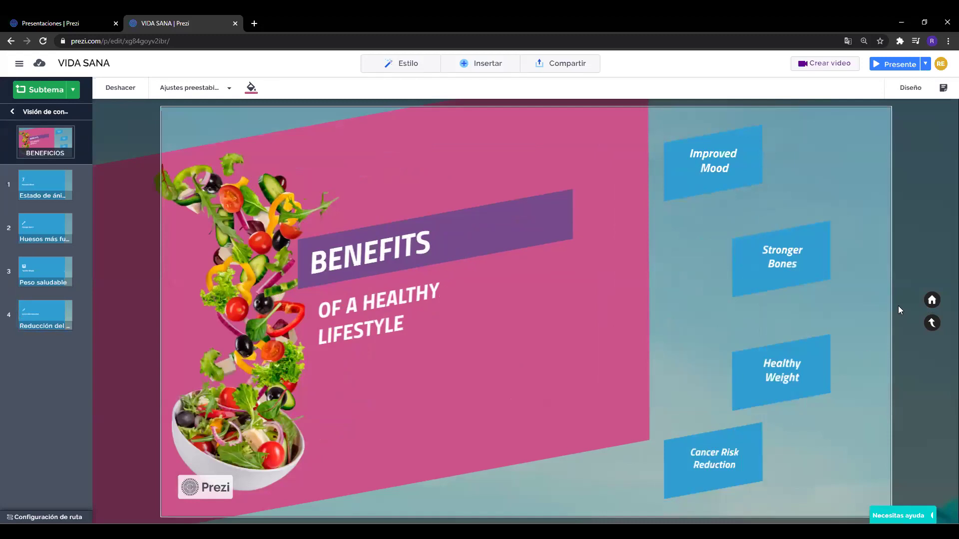
left_click(931, 301)
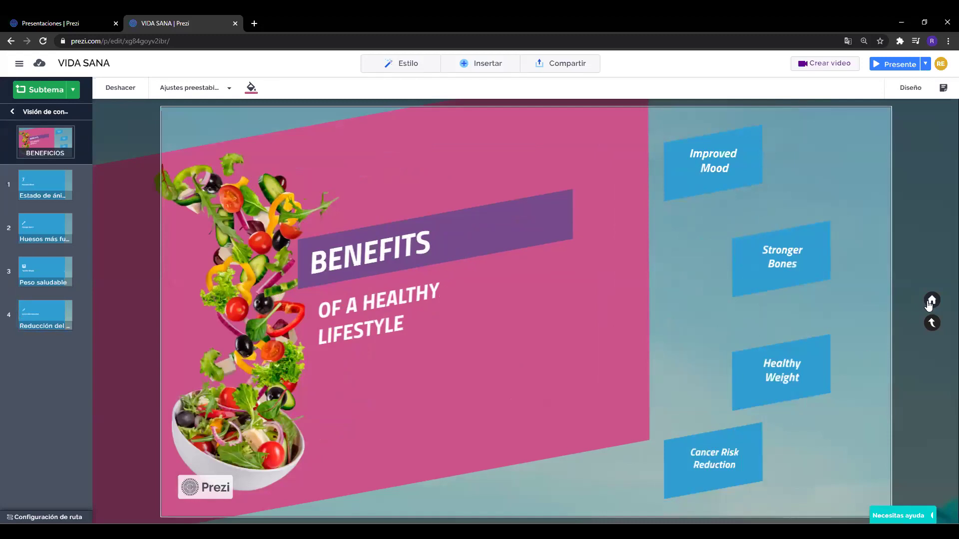
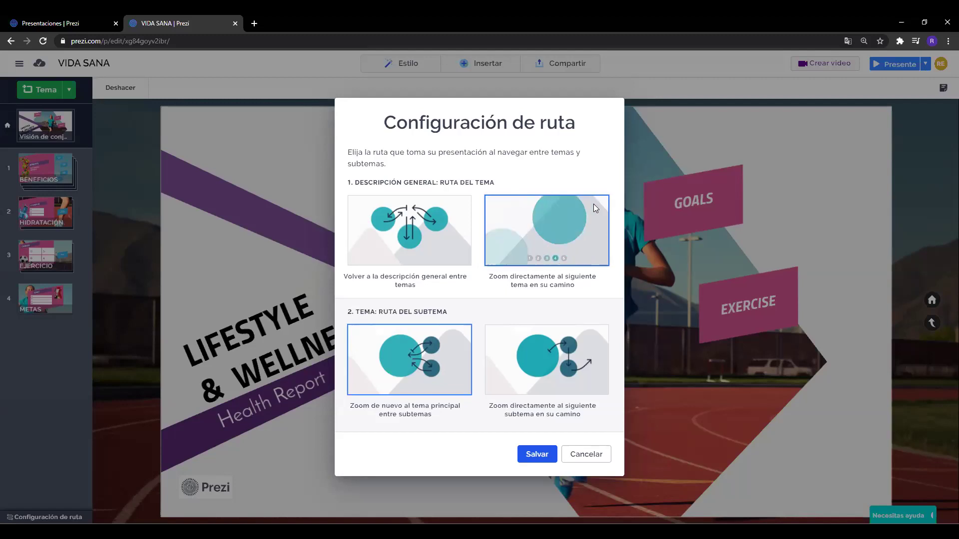
Choose the topic path that returns to the overview between topics, and cancel the path configuration
left_click(433, 222)
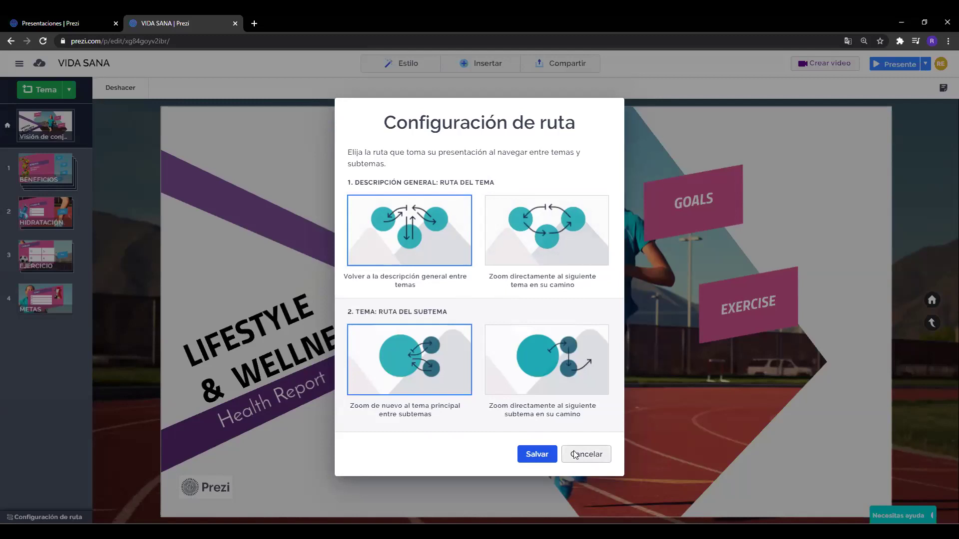
key("Escape")
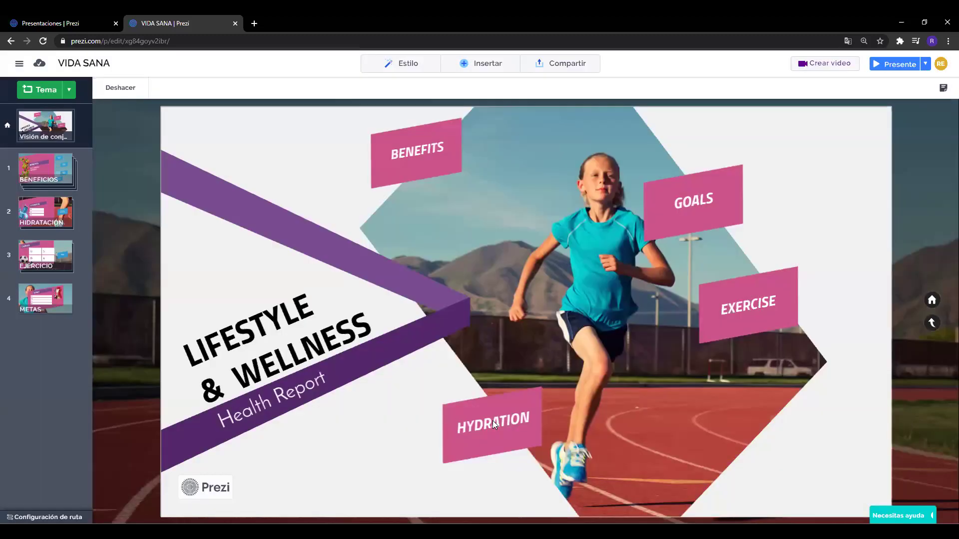
Select the HYDRATION and BENEFITS topics to see their path, and move BENEFITS toward the runner and back again
left_click(493, 420)
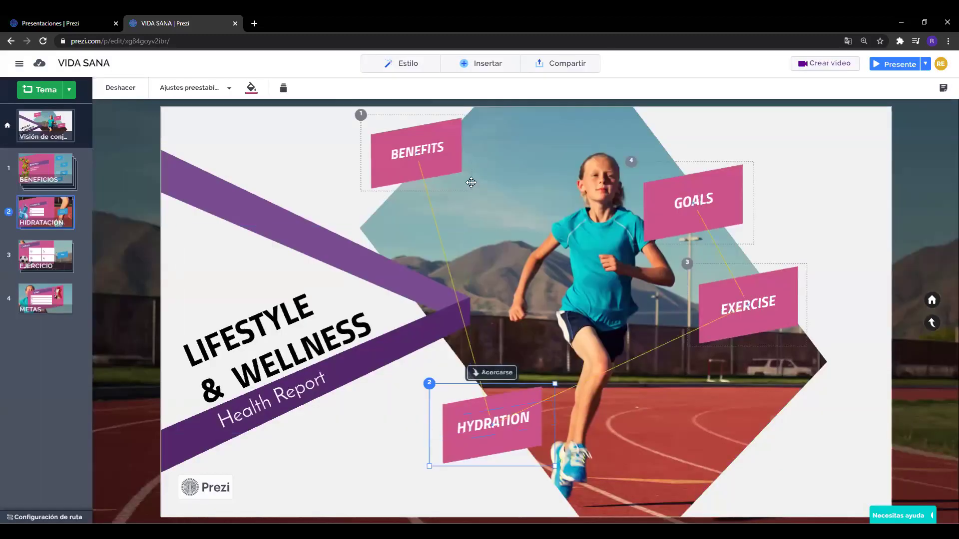
left_click(433, 212)
left_click(425, 169)
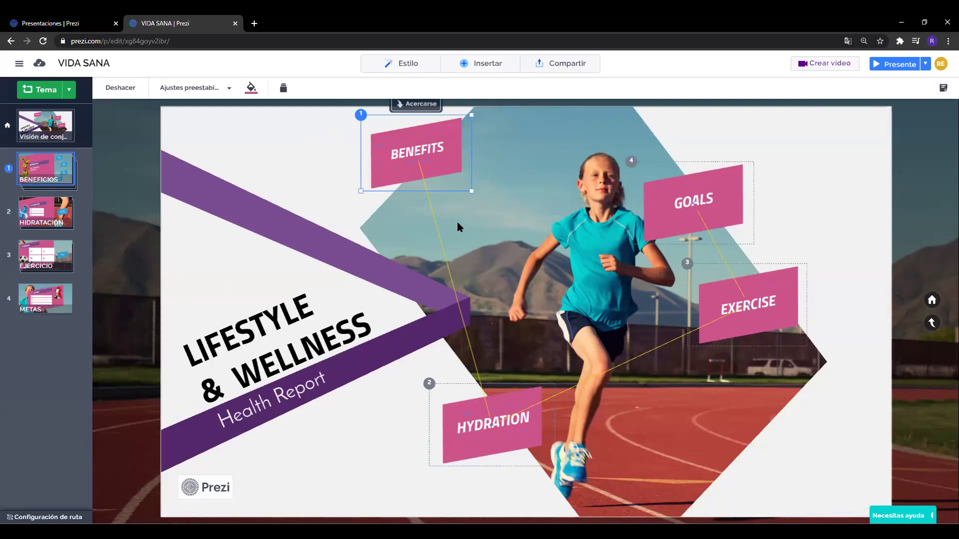
left_click_drag(433, 210, 415, 208)
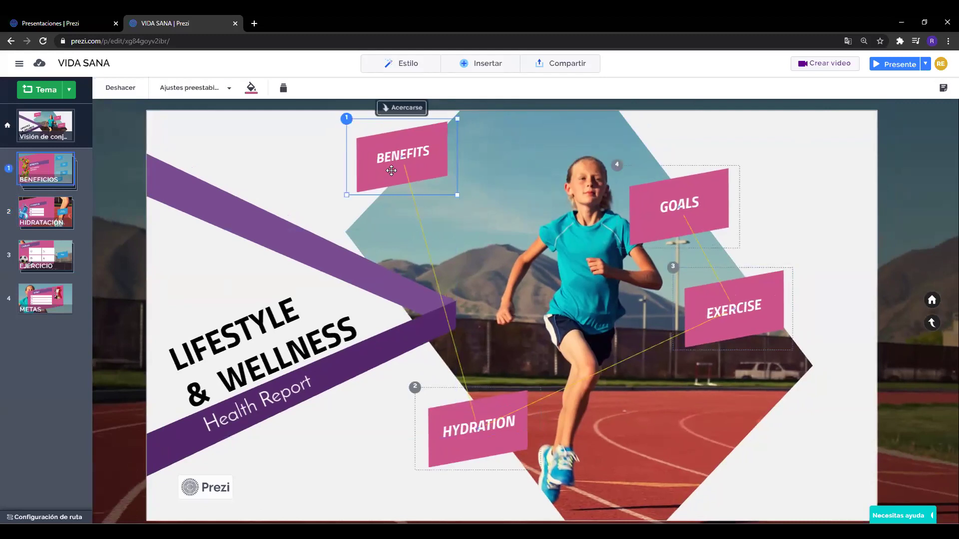
left_click_drag(370, 180, 484, 183)
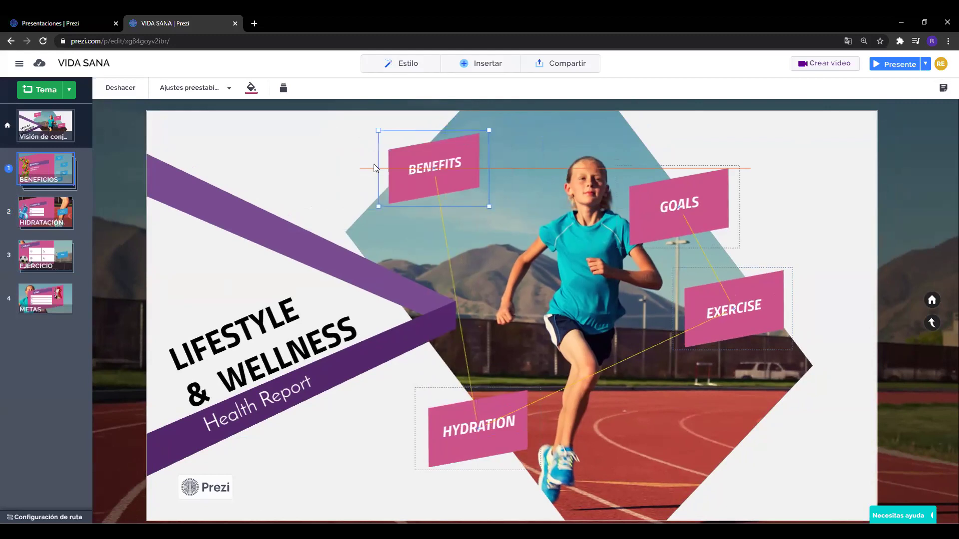
left_click_drag(400, 168, 317, 168)
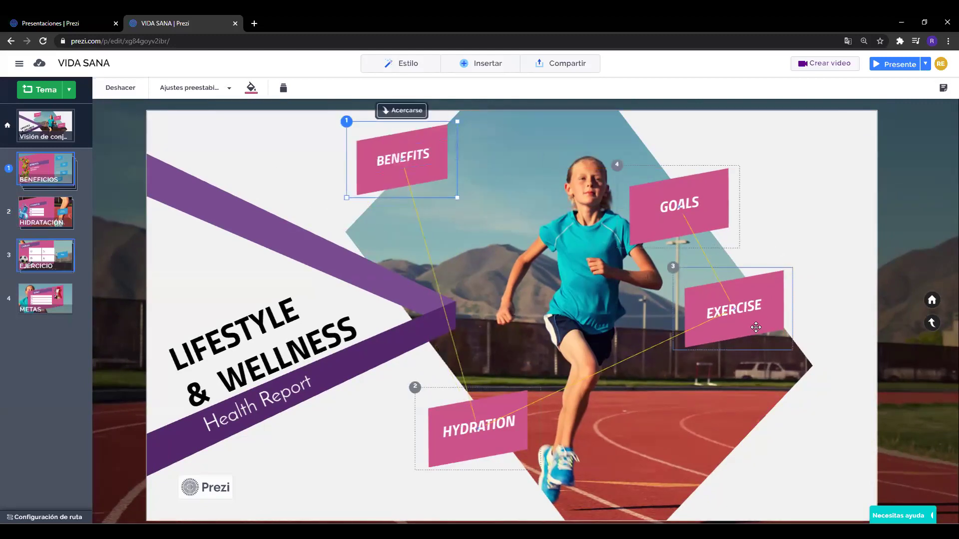
Move the EXERCISE topic slightly down toward the runner, and delete it from the overview
left_click(720, 312)
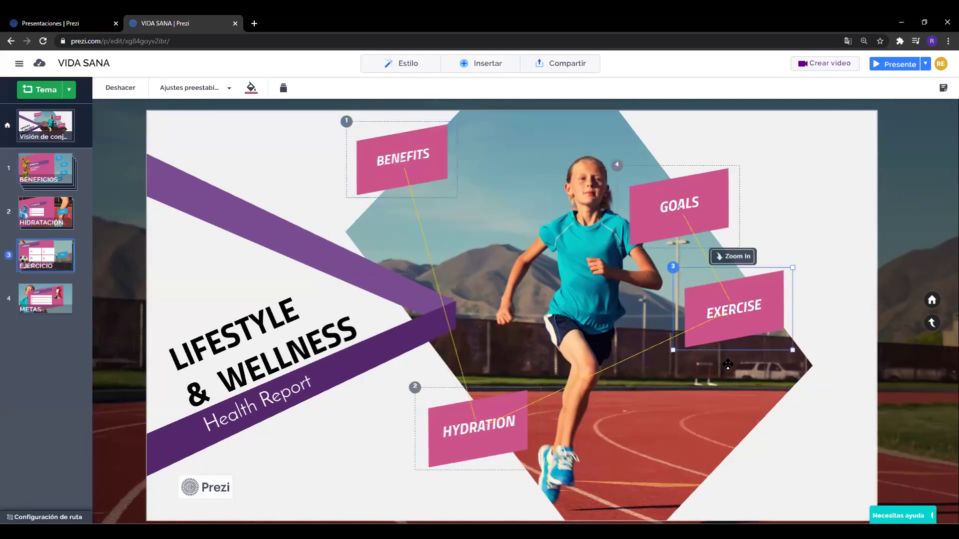
left_click_drag(729, 360, 728, 364)
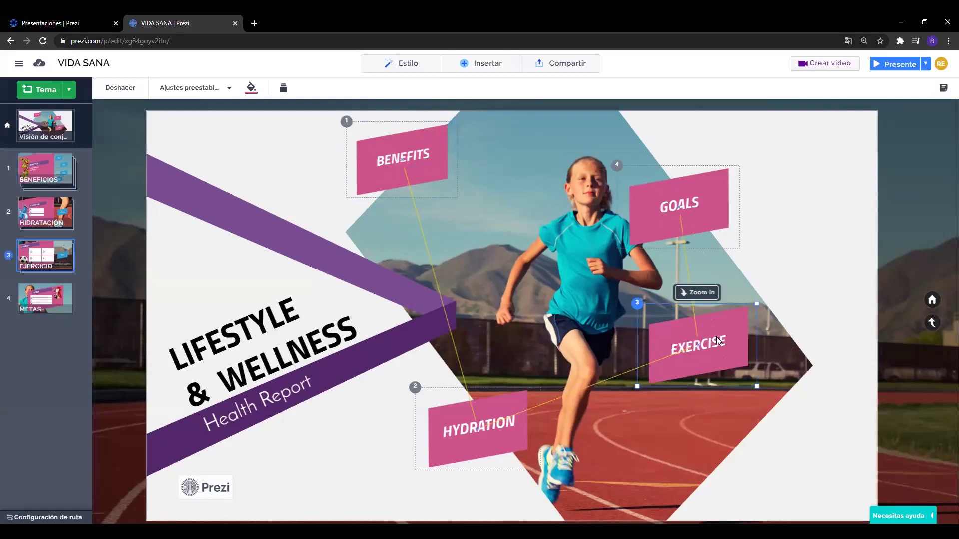
key("Delete")
Shift the HYDRATION topic slightly toward the runner, and add a new blank topic to the overview
left_click(526, 397)
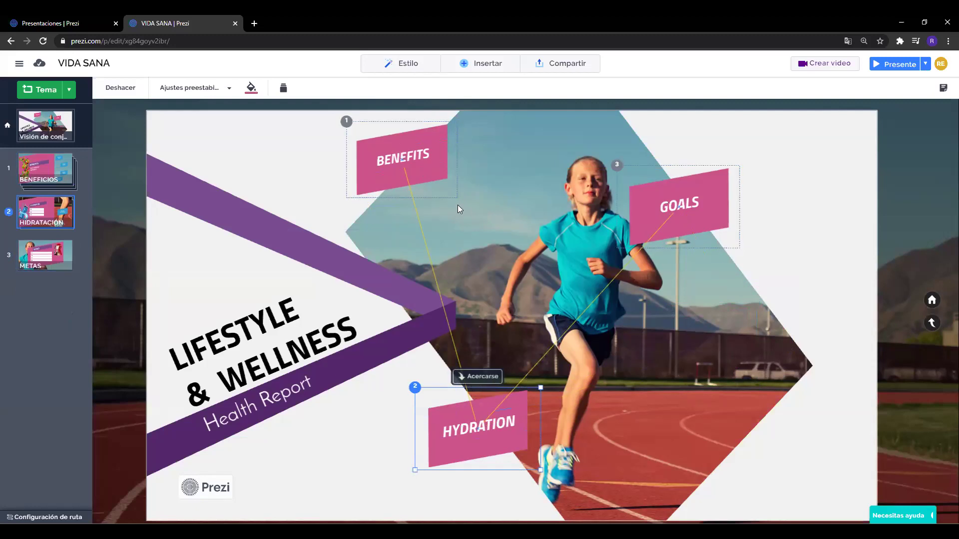
mouse_move(521, 431)
left_mouse_down()
mouse_move(600, 432)
mouse_move(528, 434)
left_mouse_up()
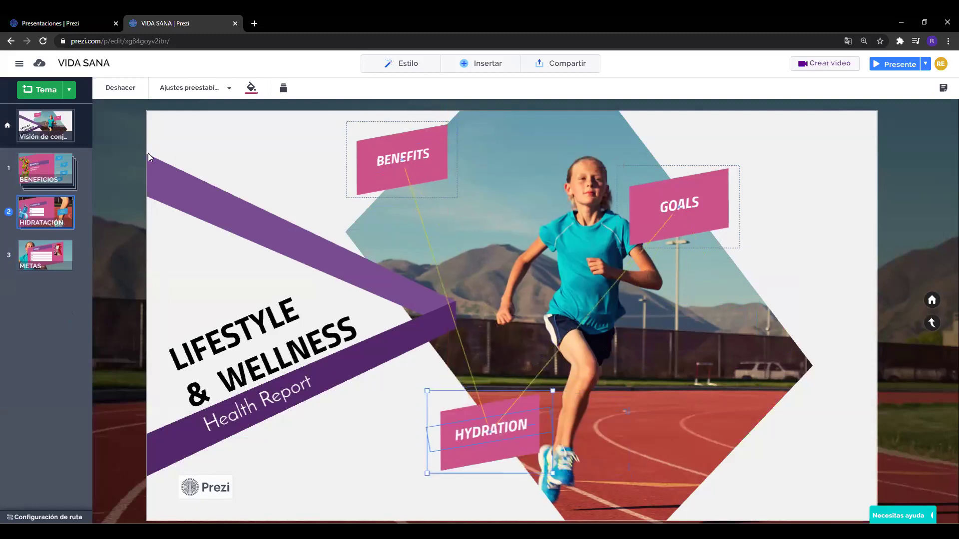
left_click(39, 90)
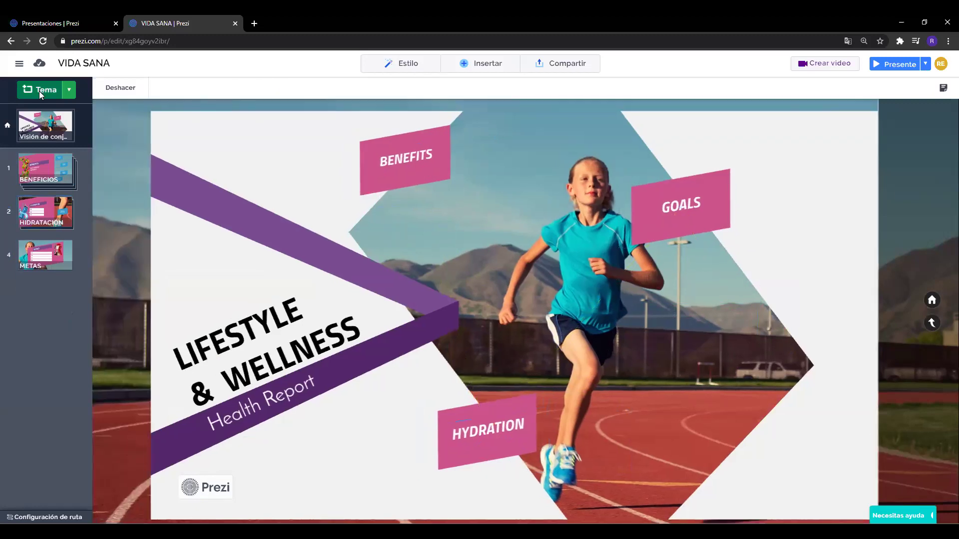
left_click(185, 383)
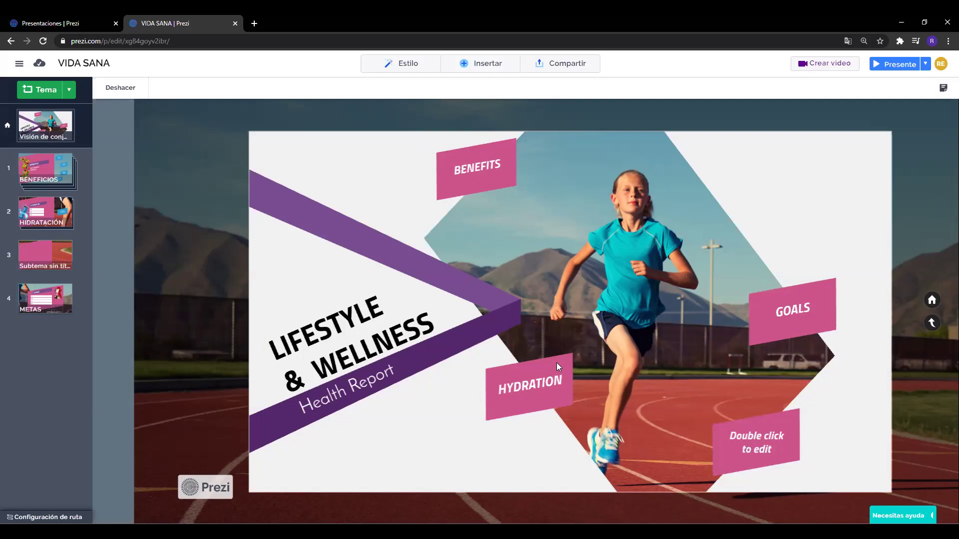
Rename the BENEFITS topic label on the overview as BENEFICIOS
left_click(508, 365)
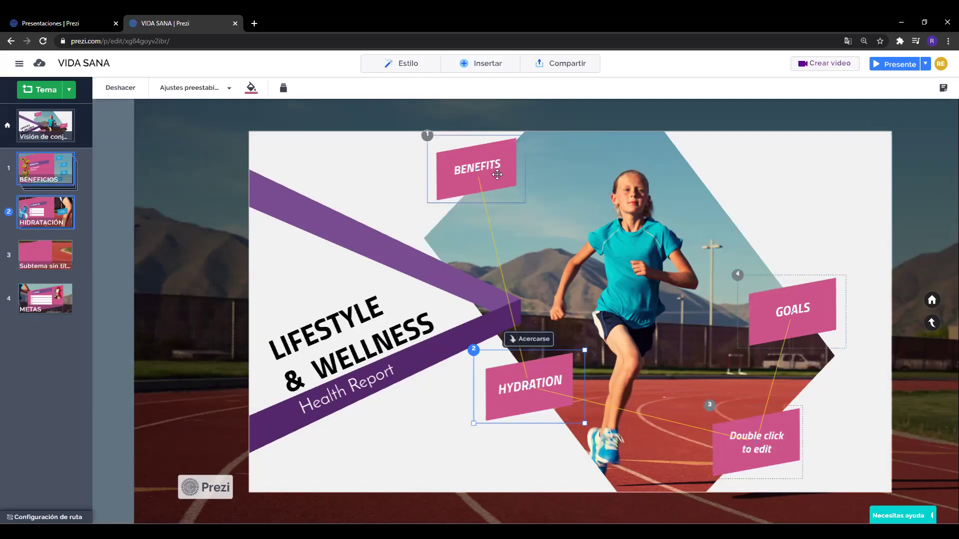
left_click(482, 167)
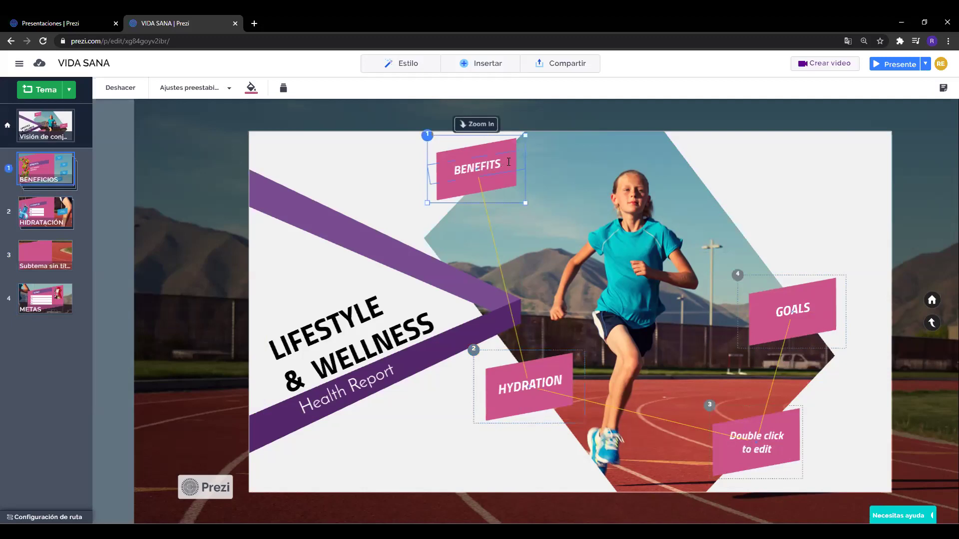
double_click(458, 169)
key("BackSpace")
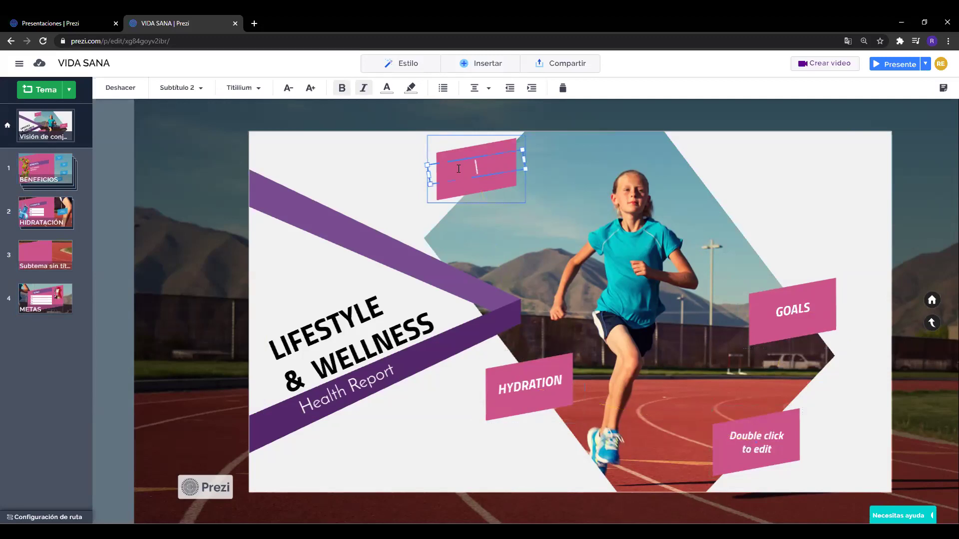
type("BENEFICIOS")
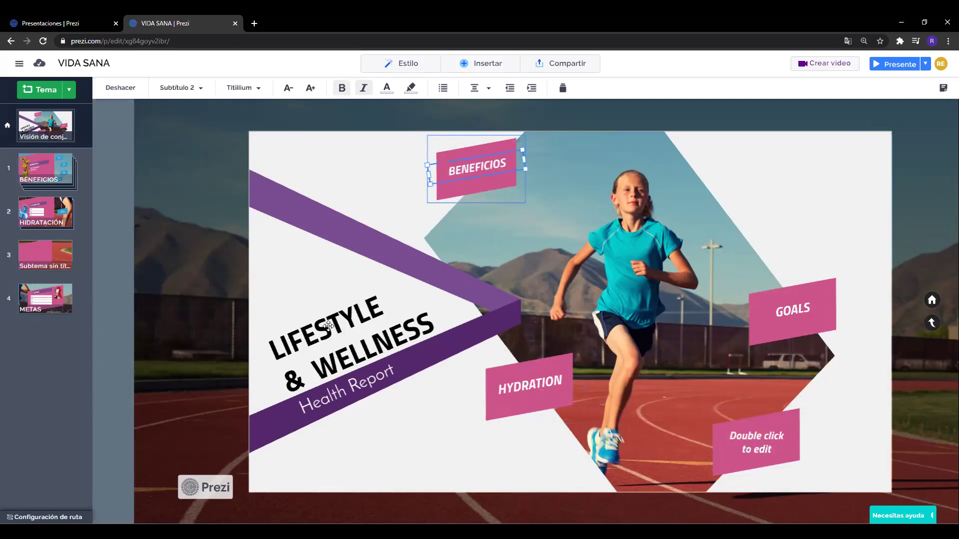
Replace the title LIFESTYLE & WELLNESS with VIDA SANA on one line, and move it down close to the purple band
left_click(390, 318)
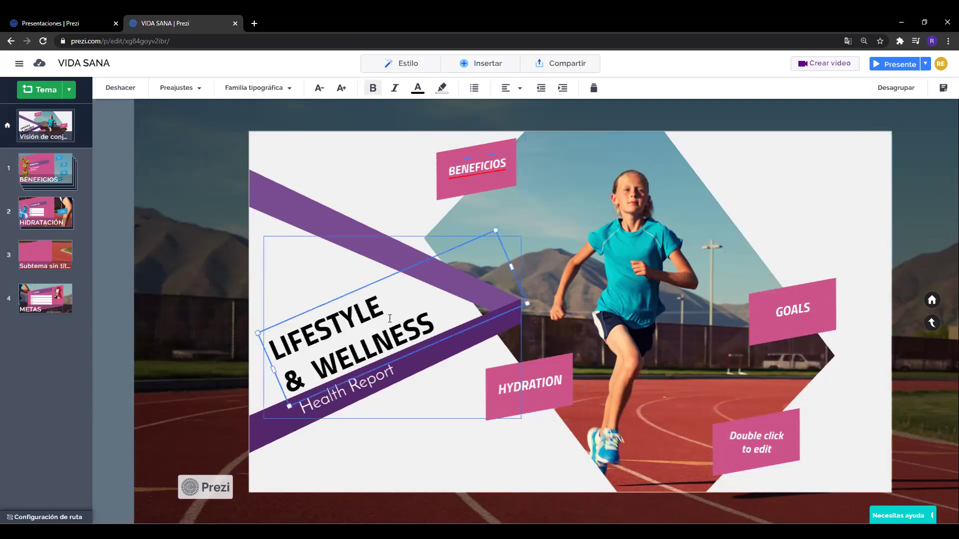
double_click(390, 319)
type("VIDA SANA")
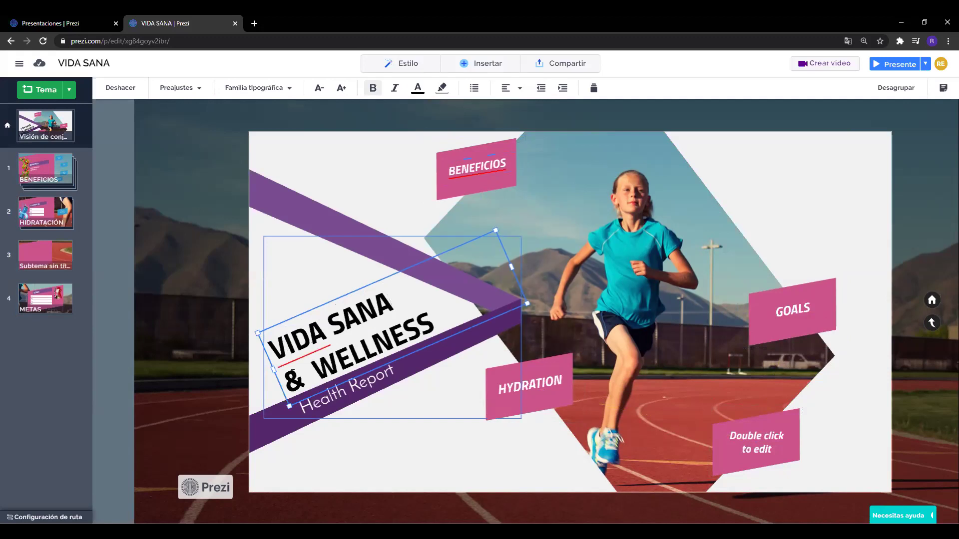
left_click_drag(291, 376, 472, 340)
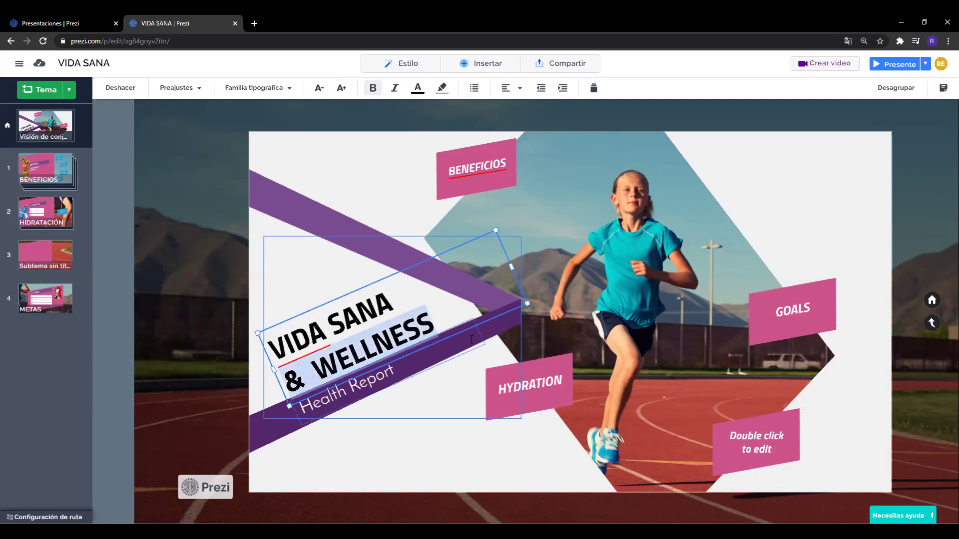
key("BackSpace")
key("BackSpace")
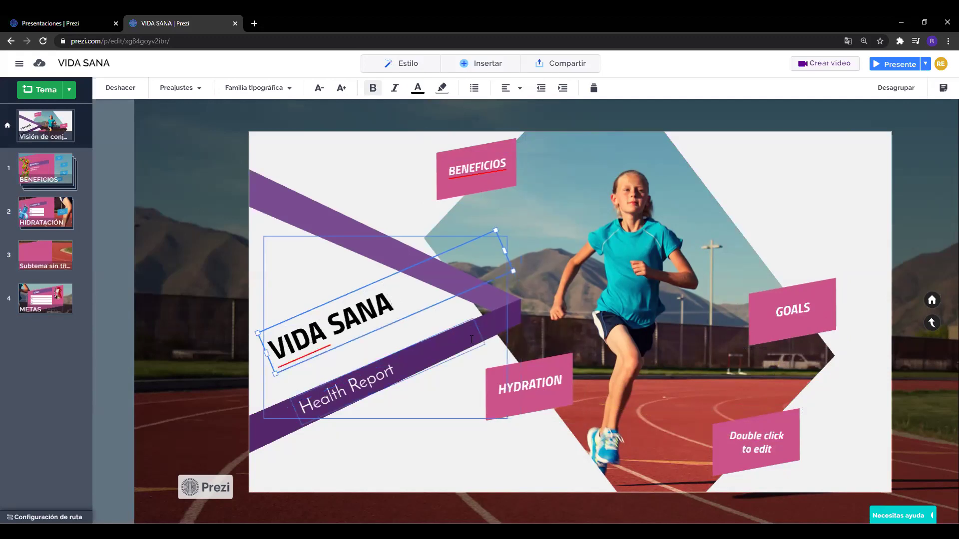
left_click_drag(431, 310, 435, 332)
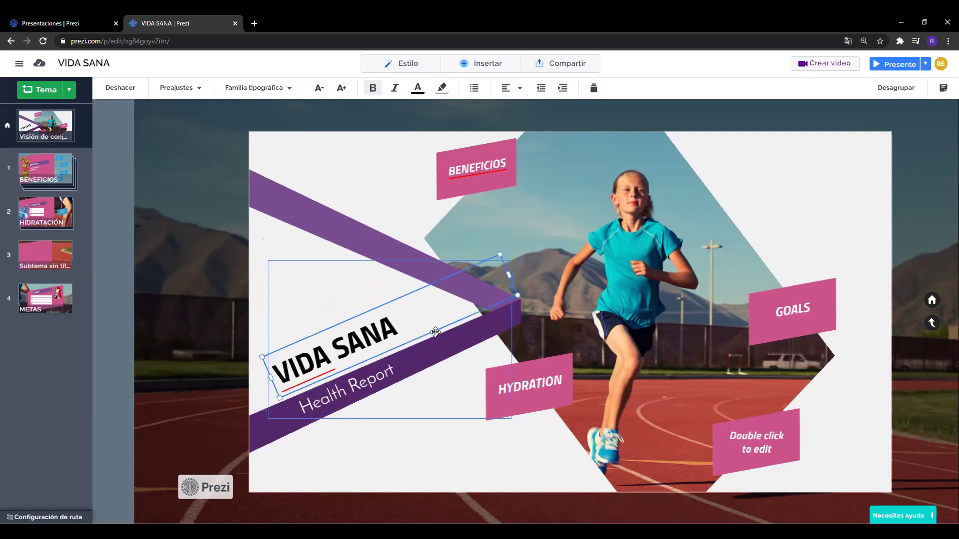
Replace the Health Report subtitle on the purple band with SALUD Y BELLEZA
left_click(377, 376)
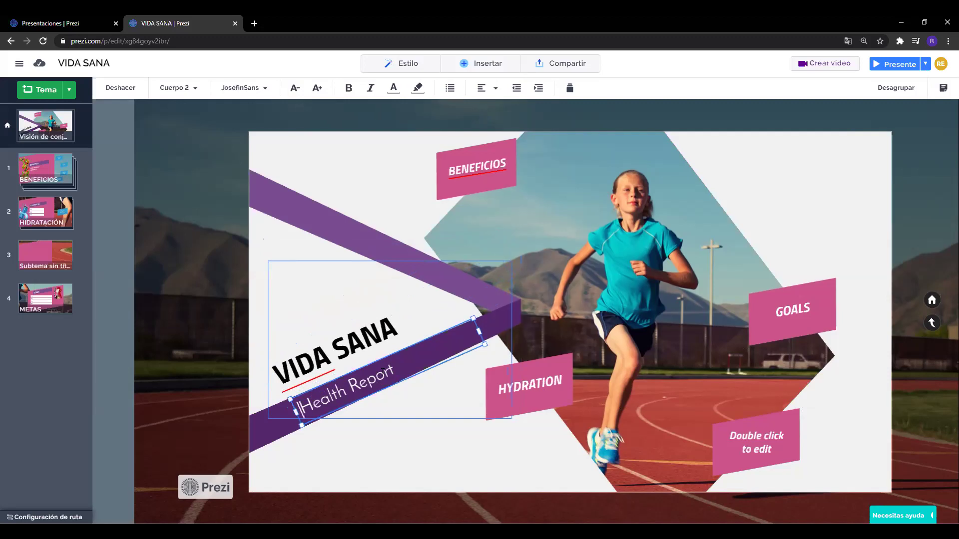
key("ctrl+a")
type("SA")
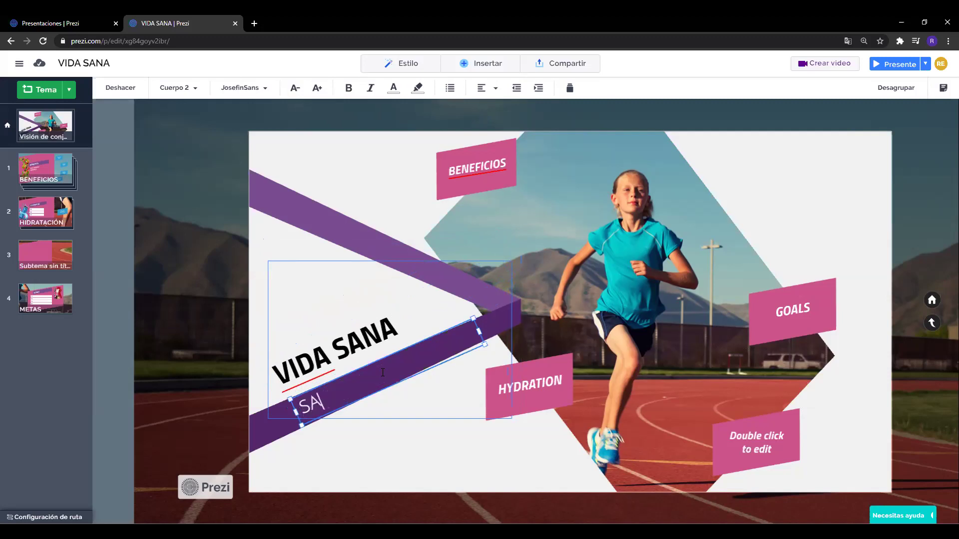
type("LUD Y BE")
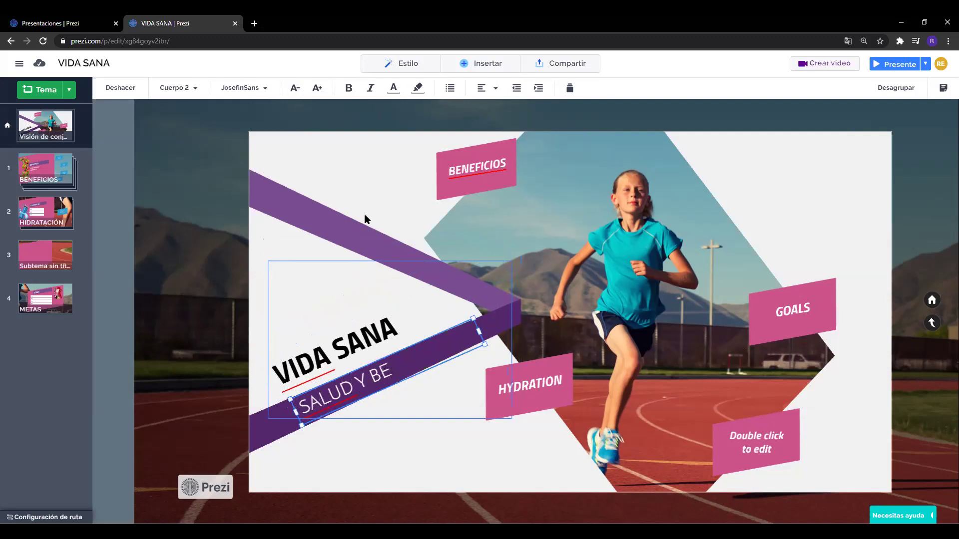
type("LLEZA")
Rename the HYDRATION topic label on the overview as HIDRATACIÓN
left_click(487, 175)
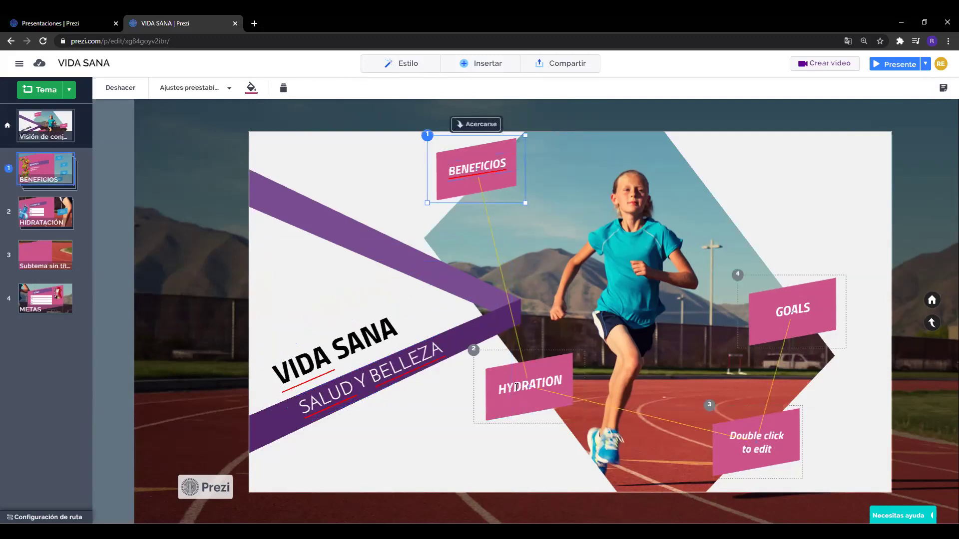
left_click(516, 388)
left_click(516, 387)
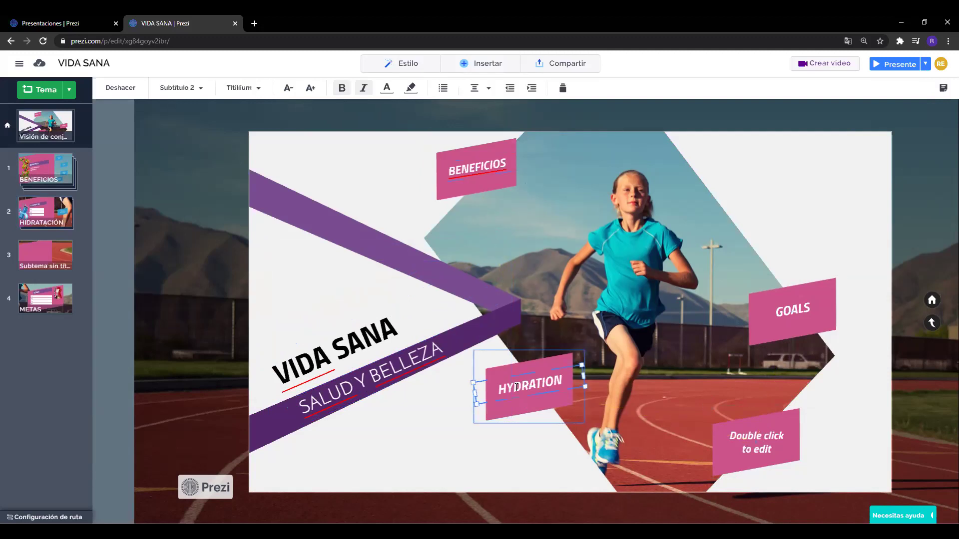
double_click(516, 388)
type("HIDRATACIÓN")
Label the new blank topic ALIMENTACIÓN, and widen its text box so the word fits on one line
left_click(742, 452)
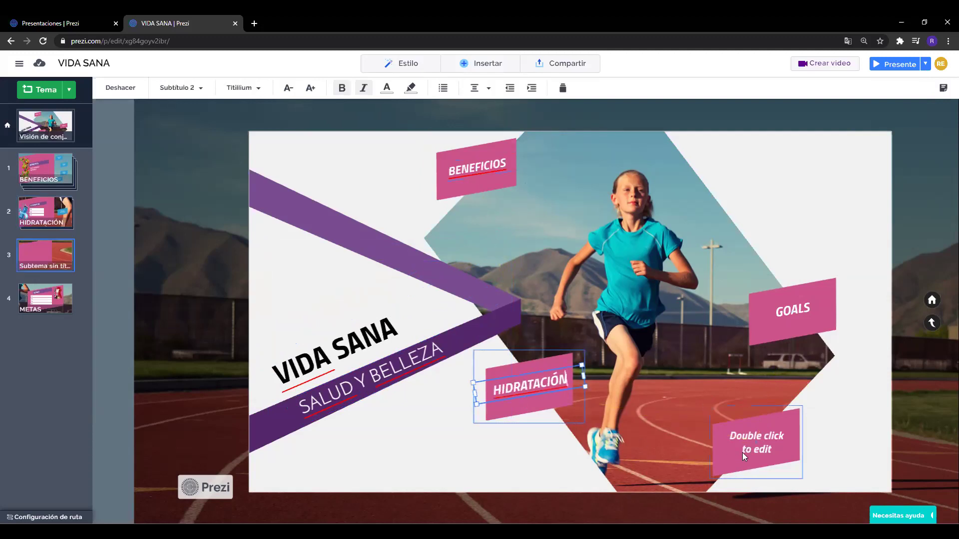
double_click(760, 452)
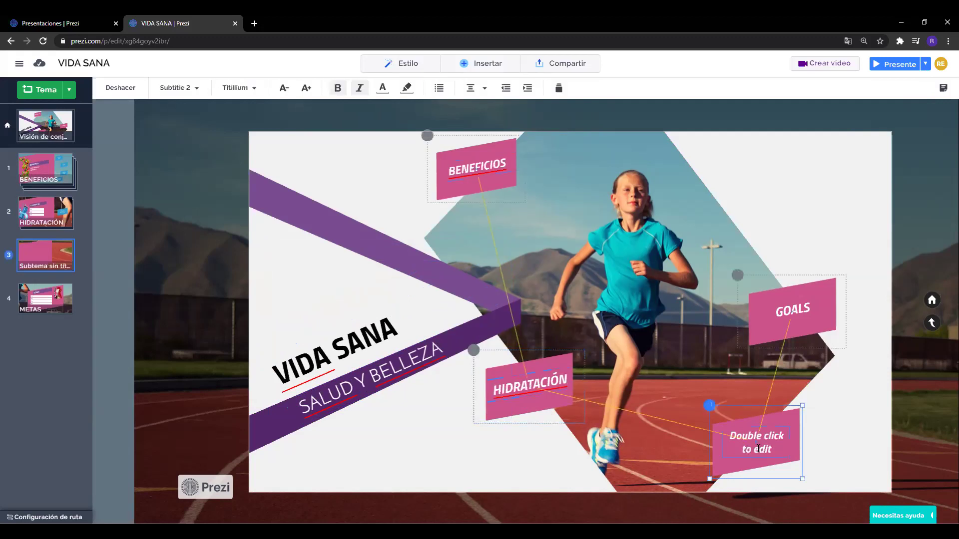
type("ALIME")
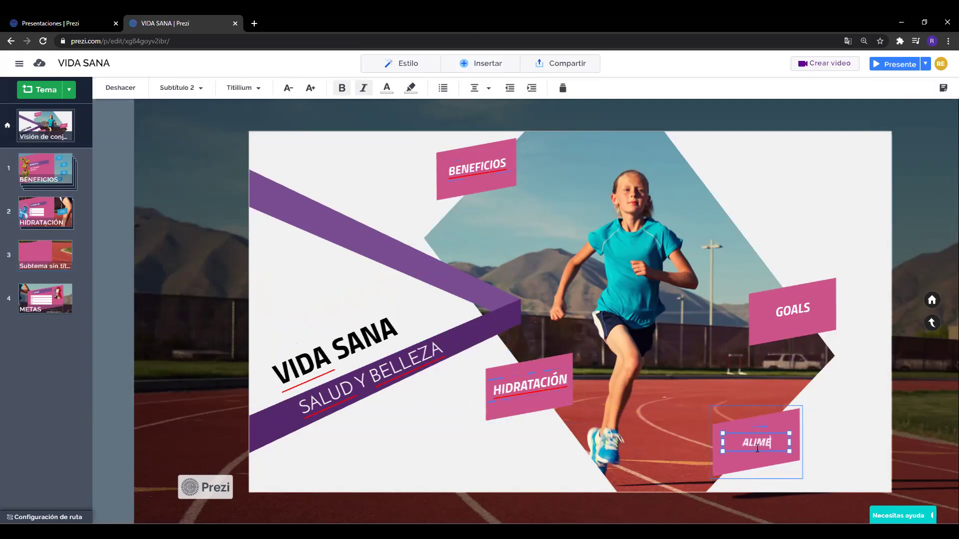
type("NTACIÓN")
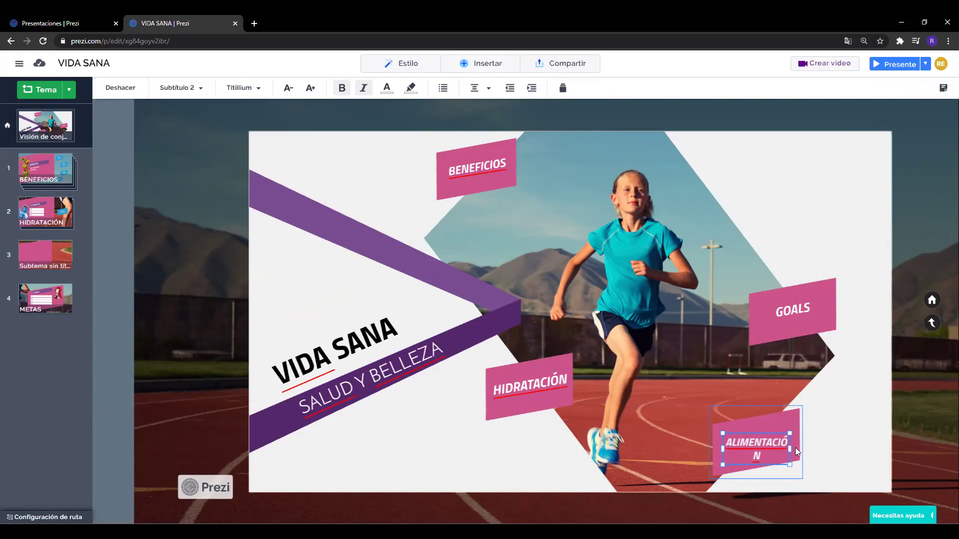
left_click_drag(792, 451, 799, 450)
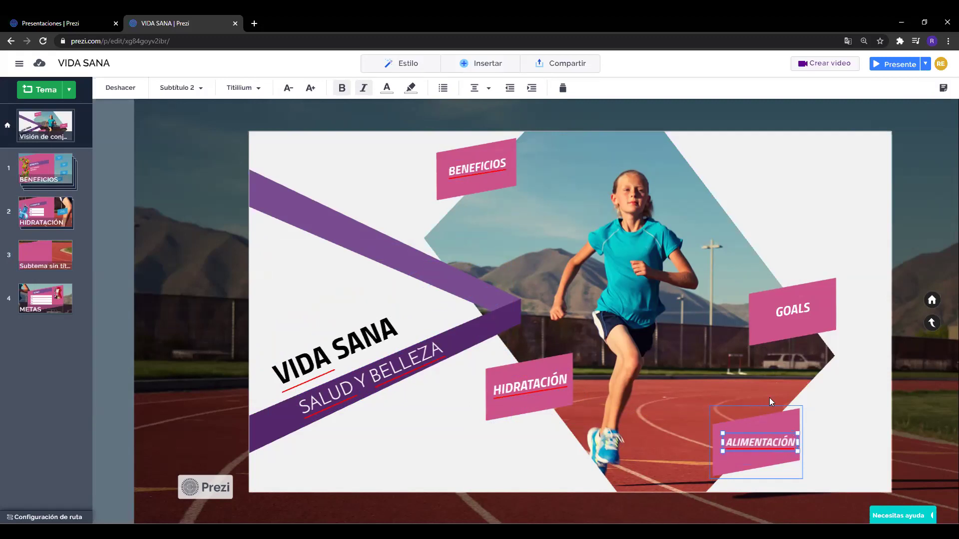
Rename the GOALS topic label on the overview as METAS
left_click(789, 310)
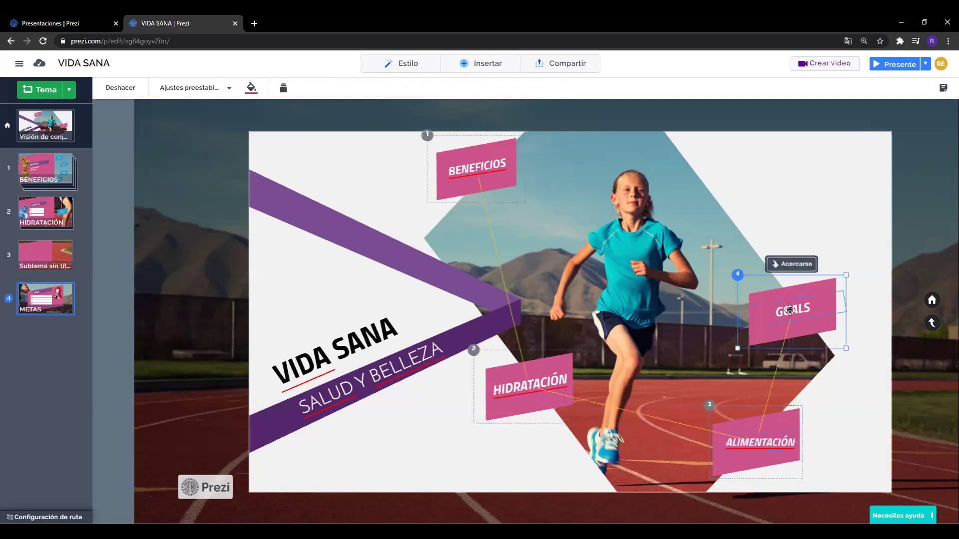
left_click(789, 310)
double_click(790, 310)
type("META")
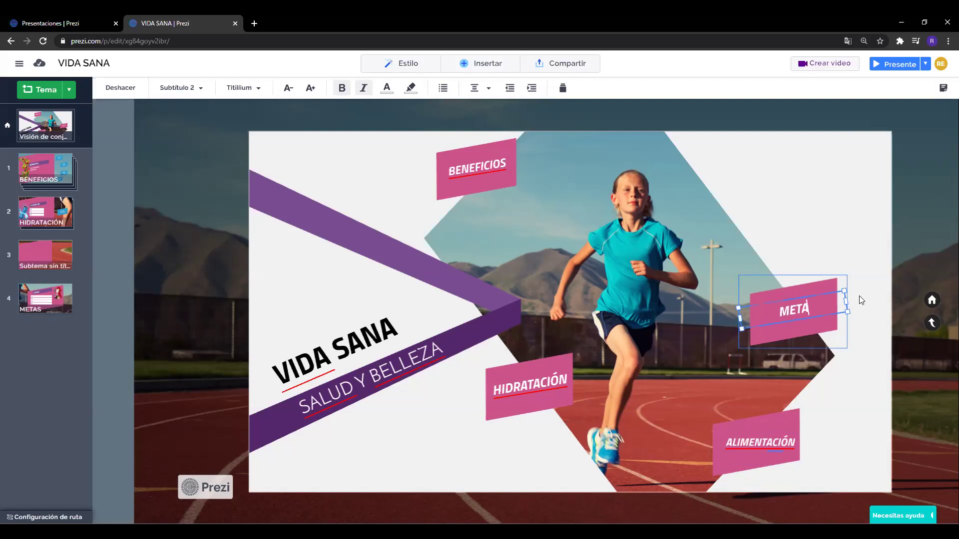
type("S")
Move the ALIMENTACIÓN topic up beside the runner's head, and place METAS near the slide's lower edge in its former spot
left_click(469, 185)
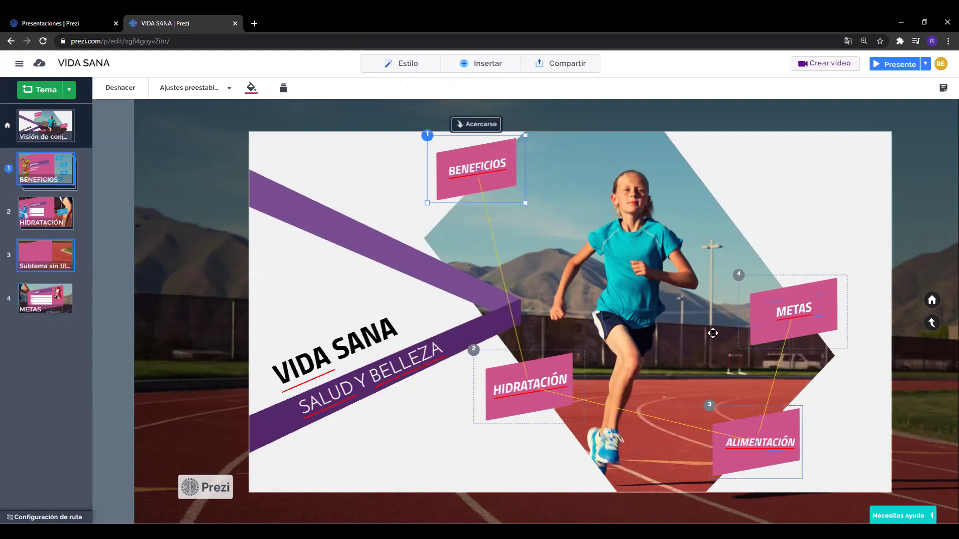
left_click_drag(757, 440, 720, 392)
left_click_drag(721, 212, 724, 173)
left_click_drag(807, 301, 784, 423)
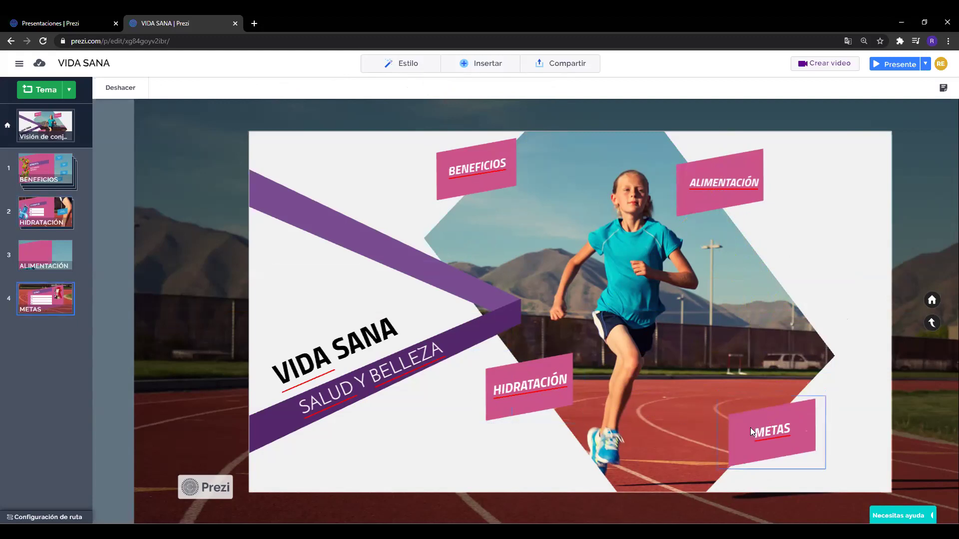
Reorder the topic path so that ALIMENTACIÓN comes fourth, after METAS
left_click(547, 360)
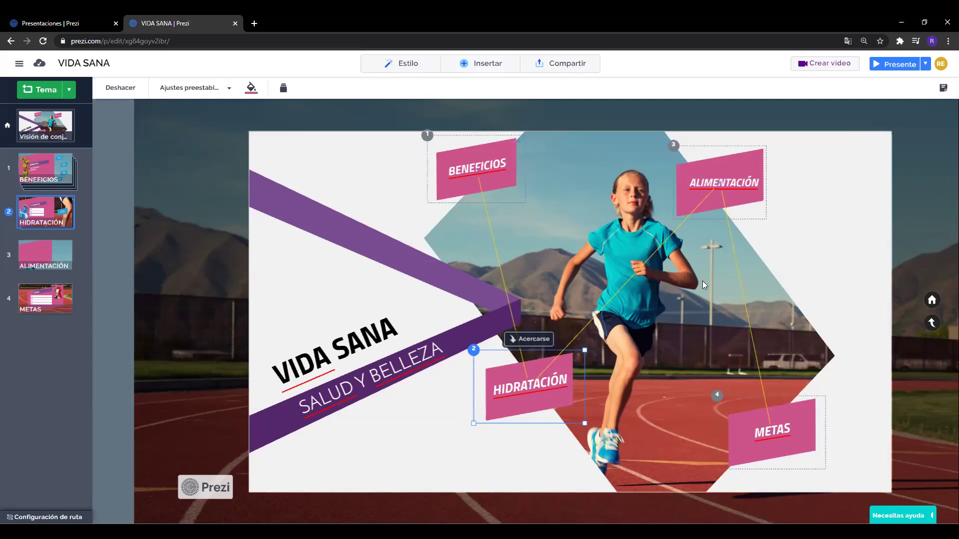
left_click(709, 165)
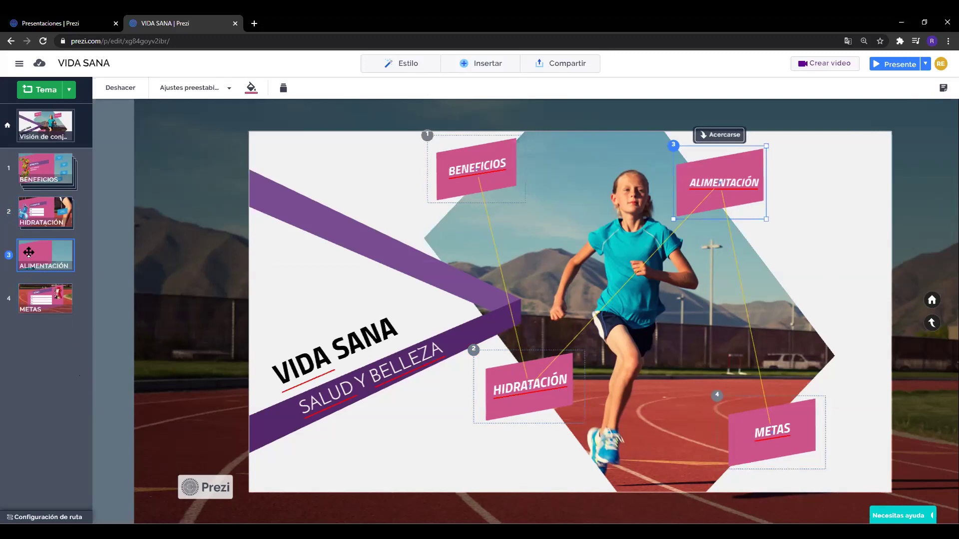
left_click_drag(28, 253, 33, 305)
left_click_drag(36, 269, 37, 307)
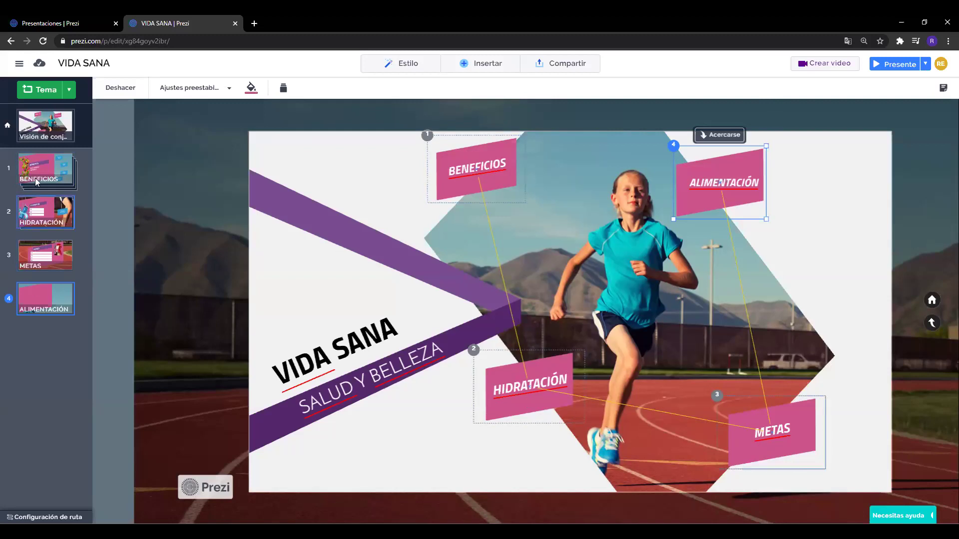
Open the BENEFICIOS topic, return to the overview, and select ALIMENTACIÓN to view the topic path
left_click_drag(38, 172, 36, 178)
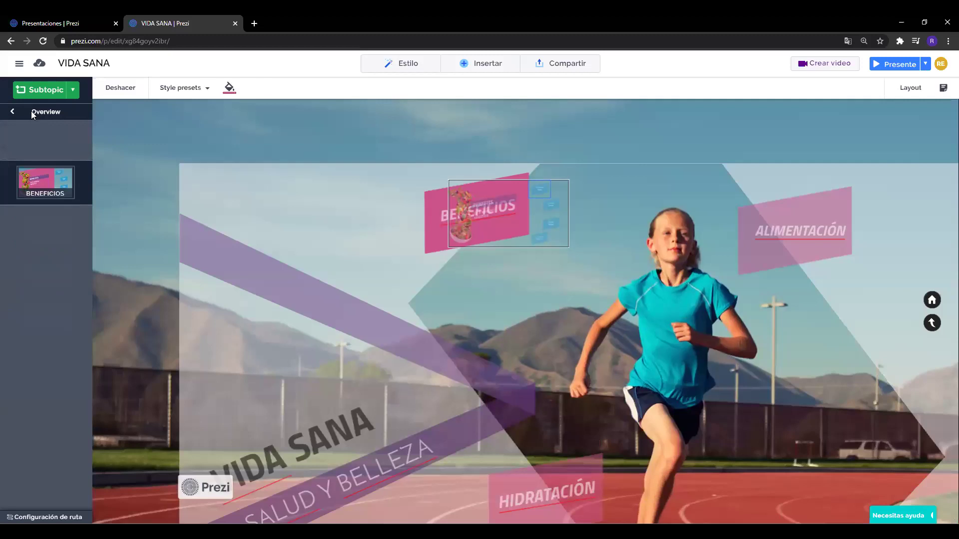
left_click(31, 111)
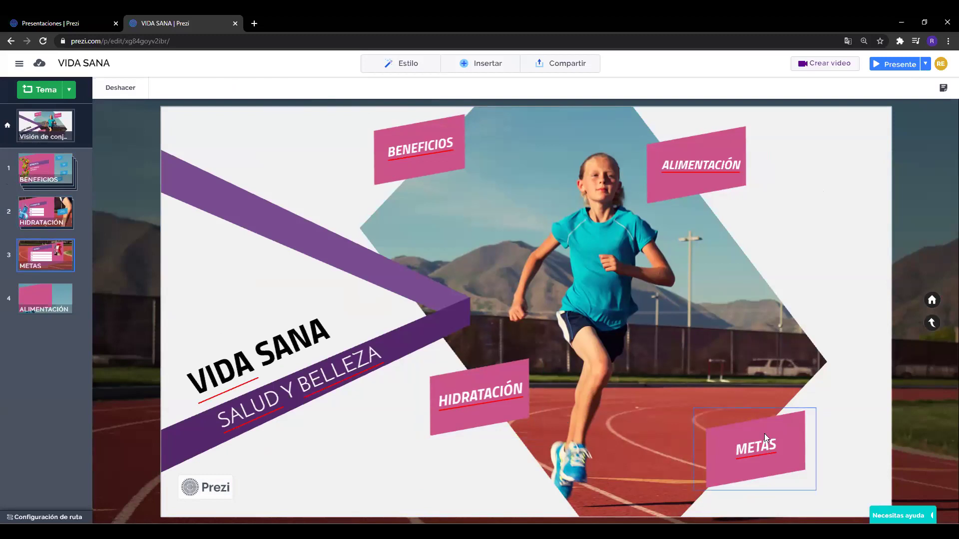
left_click(701, 180)
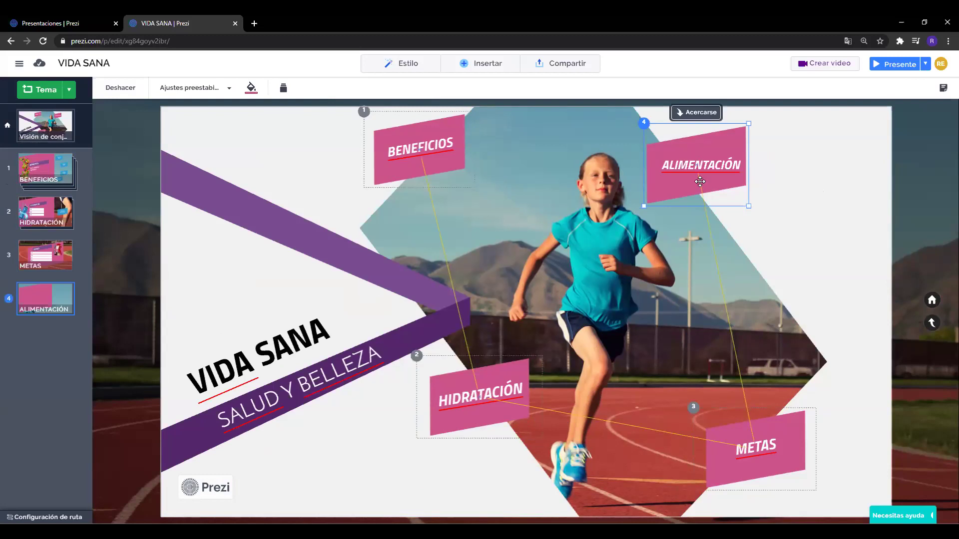
Move the HIDRATACIÓN topic to the far right of the runner's head, and place ALIMENTACIÓN in its former spot beside the runner's legs
left_click(508, 370)
left_click_drag(508, 370, 743, 293)
left_click_drag(837, 199, 854, 158)
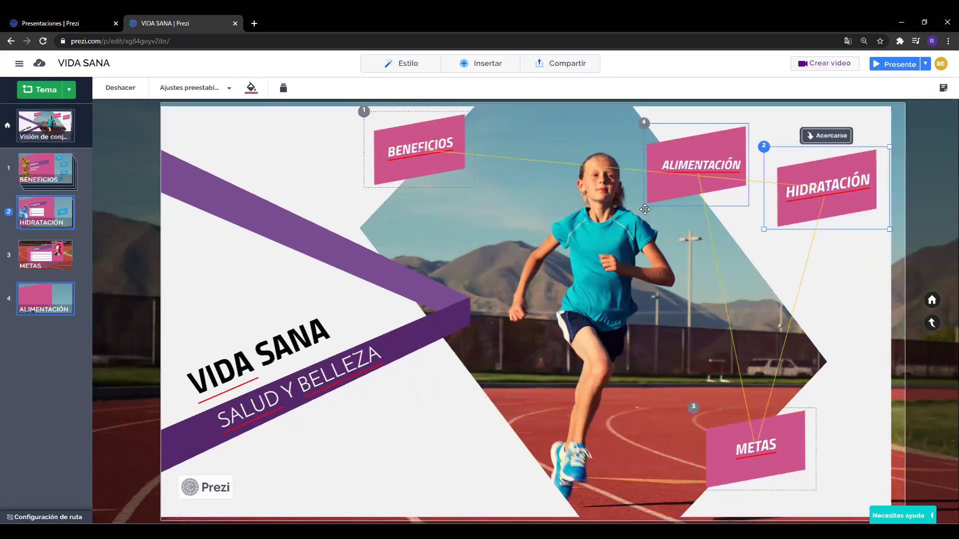
left_click(553, 337)
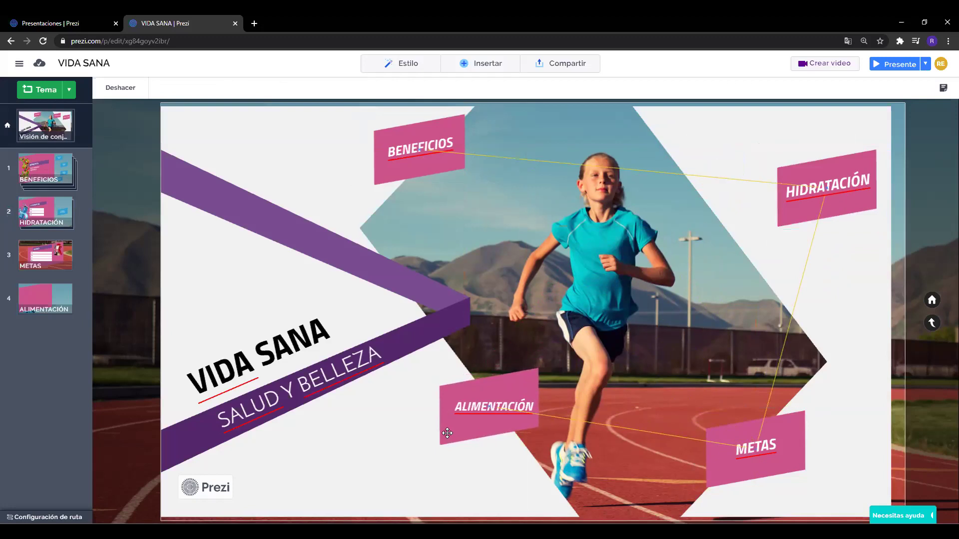
Nudge METAS slightly down and to the right, bring HIDRATACIÓN closer to the runner, and select BENEFICIOS to display the topic path
left_click_drag(725, 461, 730, 464)
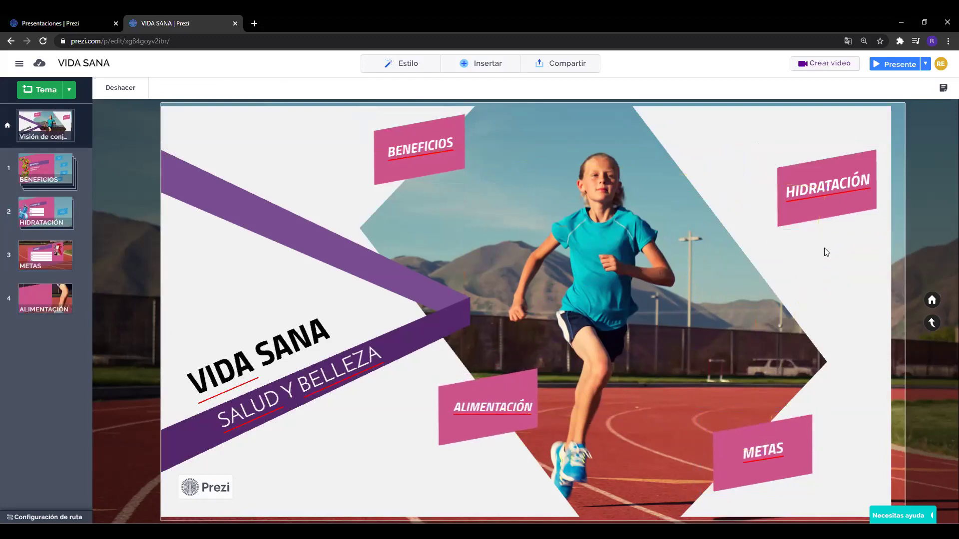
left_click_drag(831, 214, 752, 221)
left_click(441, 171)
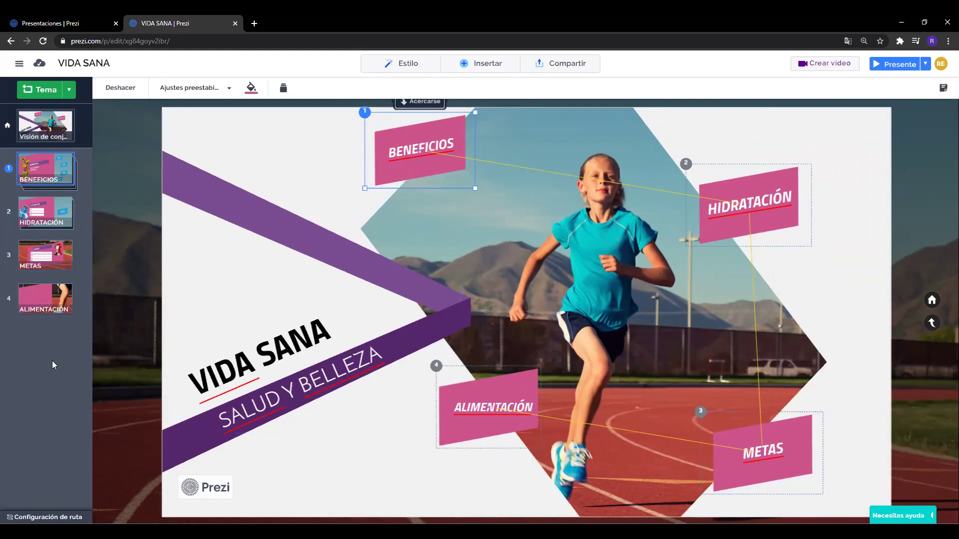
Reorder the topic path as BENEFICIOS, ALIMENTACIÓN, METAS and HIDRATACIÓN
left_click(34, 298)
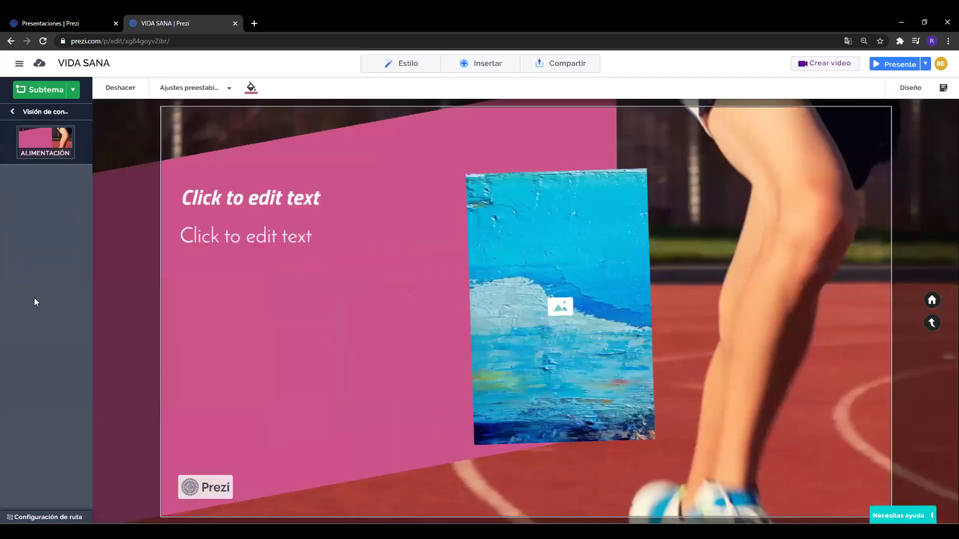
left_click(34, 302)
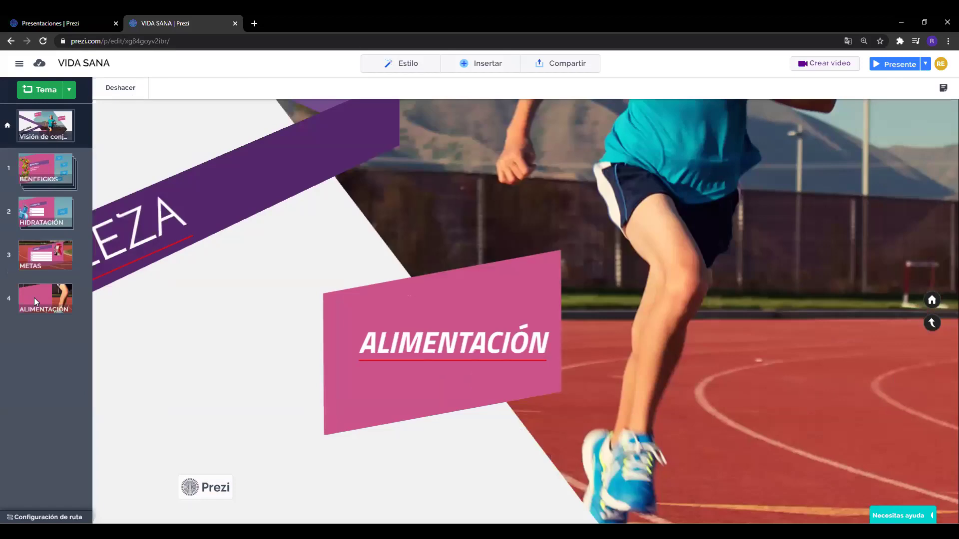
left_click_drag(34, 298, 49, 209)
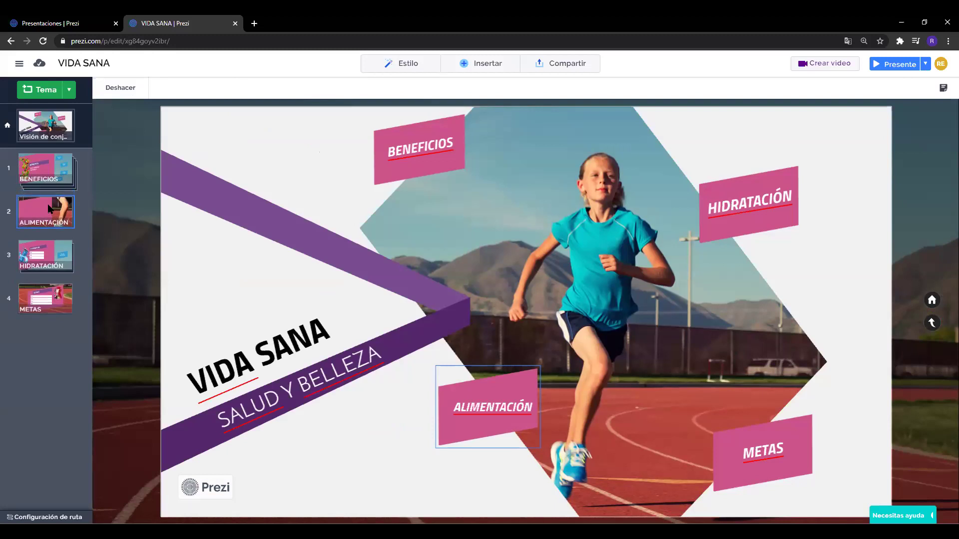
left_click(392, 181)
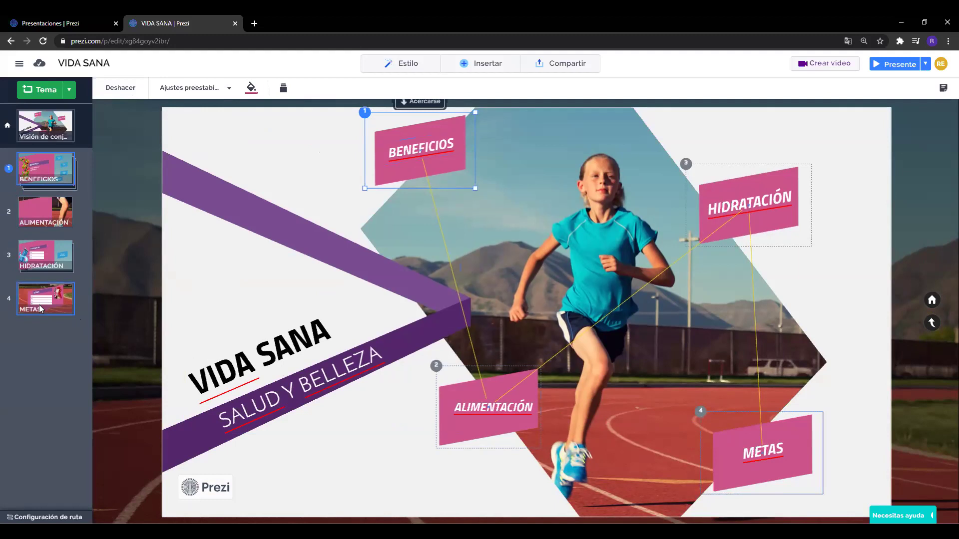
left_click_drag(39, 305, 33, 257)
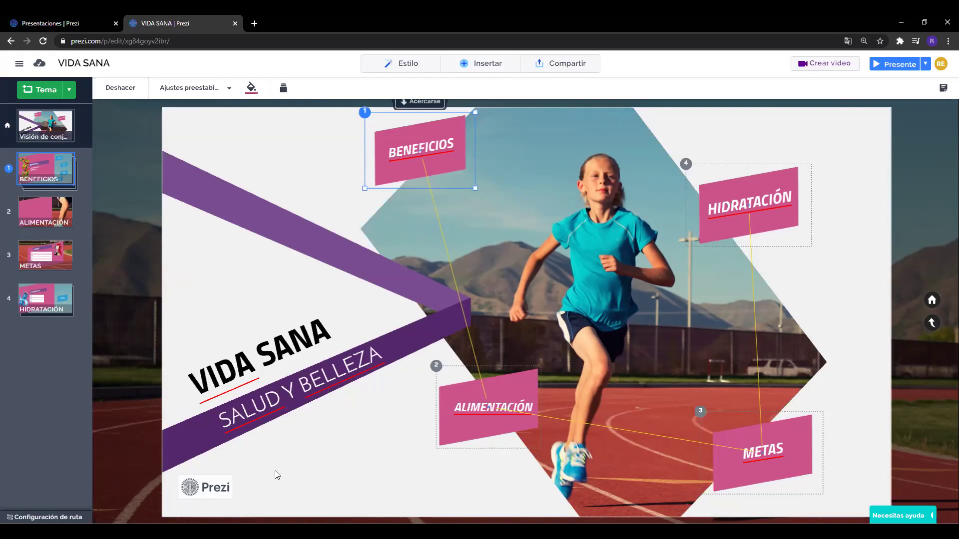
Shift the VIDA SANA title text slightly to the right on the overview and deselect it
left_click(286, 358)
left_click(290, 364)
left_click_drag(293, 368, 298, 373)
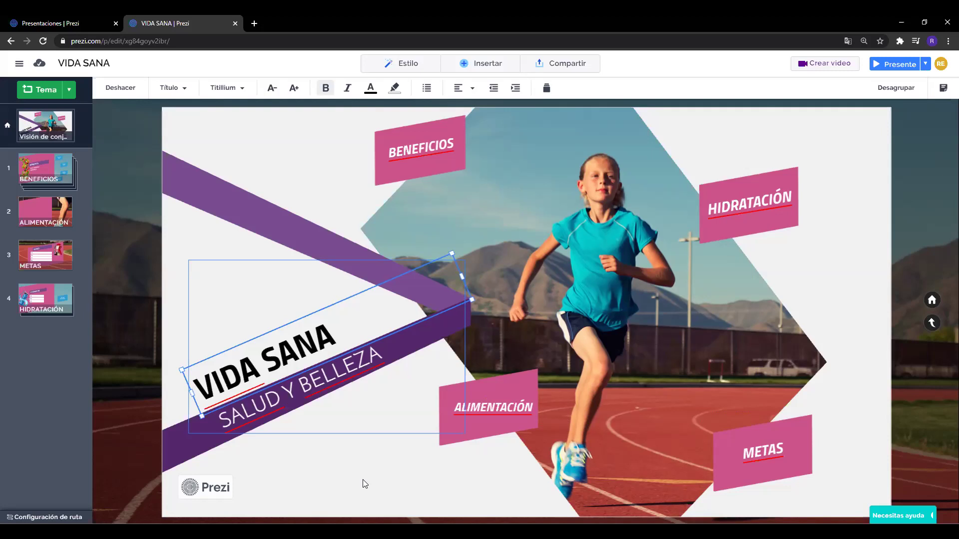
left_click(247, 180)
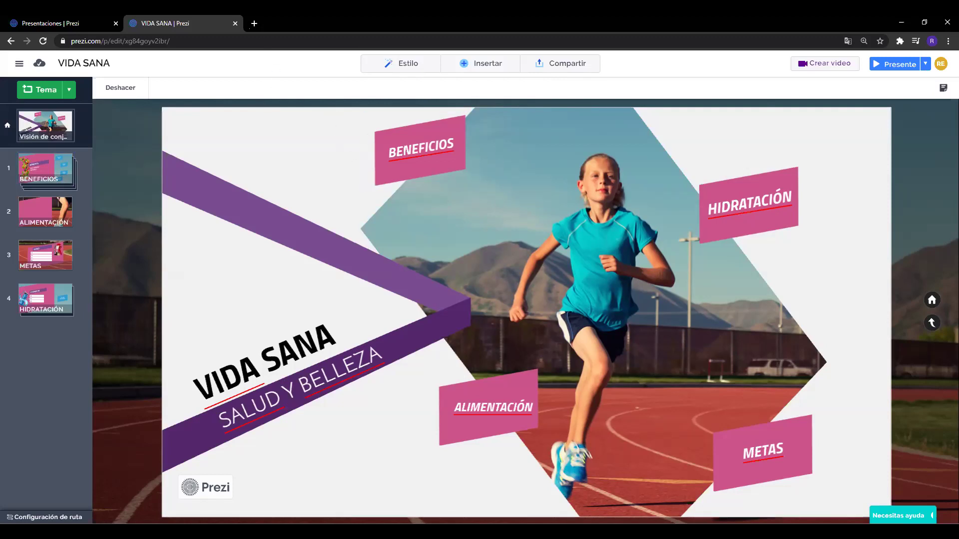
Cancel leaving the presentation and open the path audio options to examine the background and step audio uploads
left_click(234, 24)
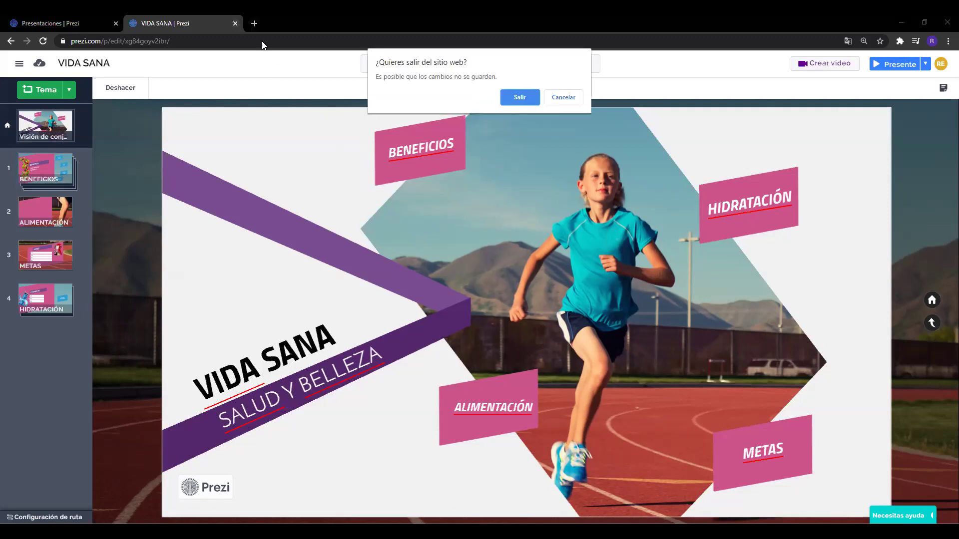
left_click(566, 98)
left_click(482, 70)
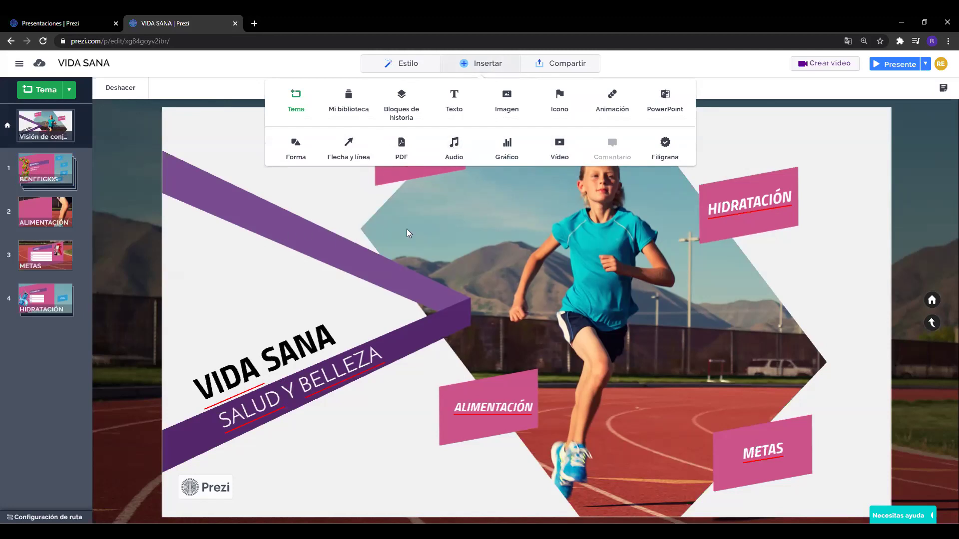
left_click(454, 142)
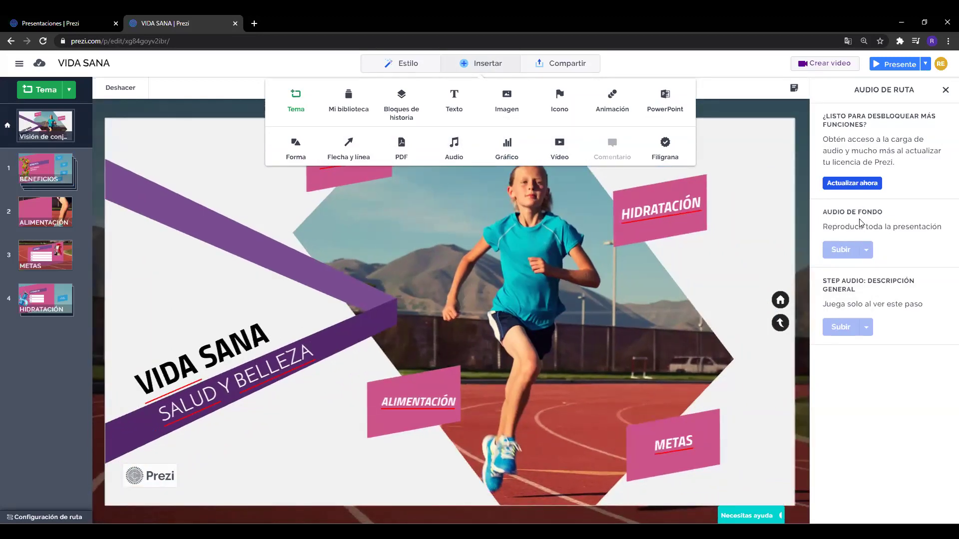
left_click(867, 327)
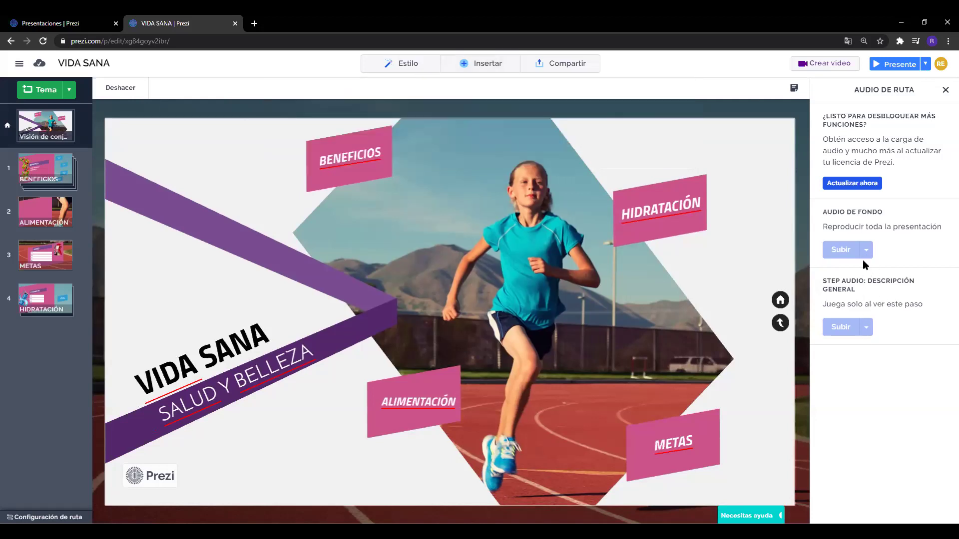
left_click(490, 67)
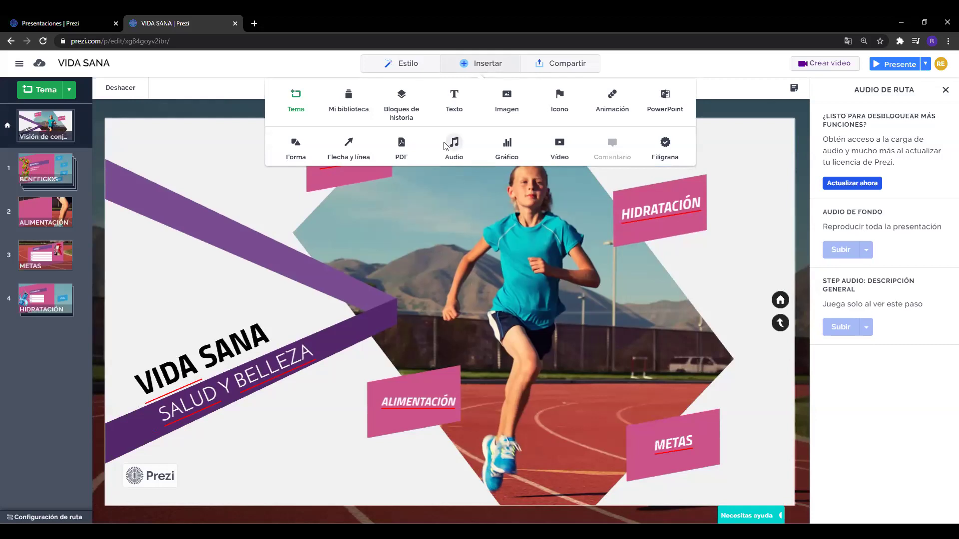
left_click(489, 67)
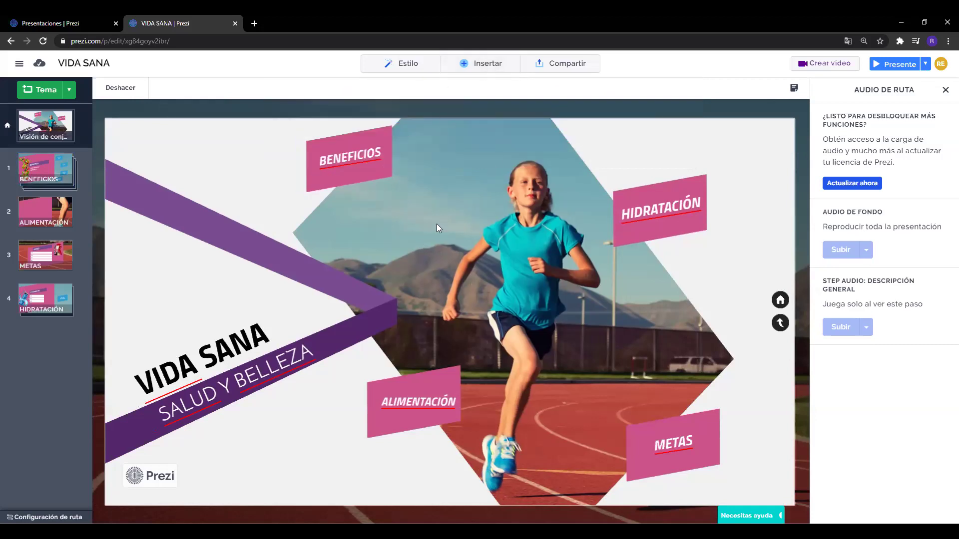
left_click(945, 90)
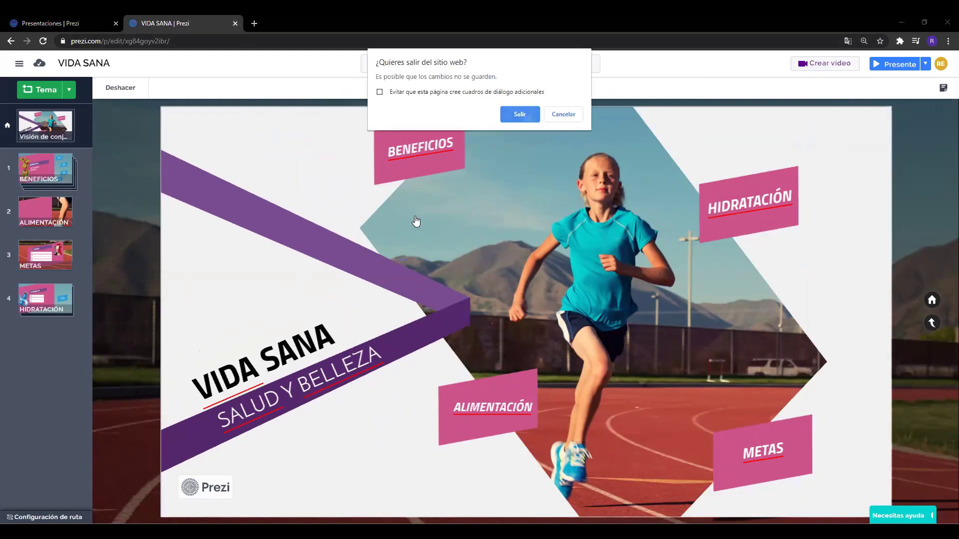
Leave the VIDA SANA editor and open the dashboard's Video de Prezi section to review its creation options and tutorials
key("Return")
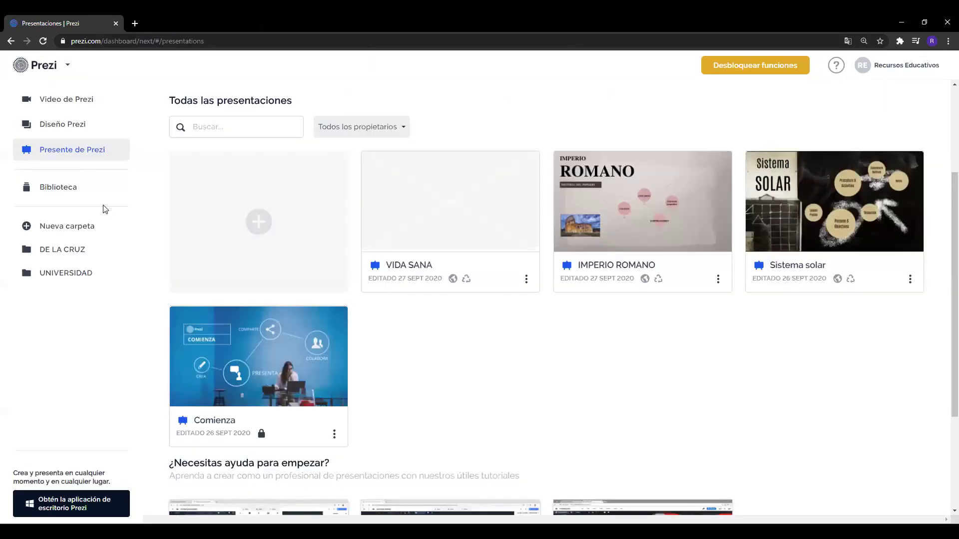
left_click(67, 106)
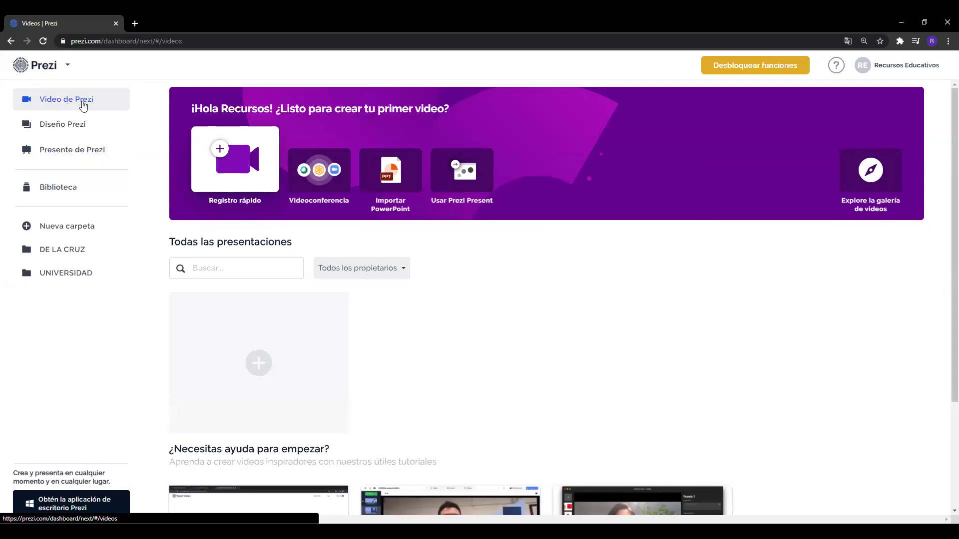
scroll(537, 328, "down", 3)
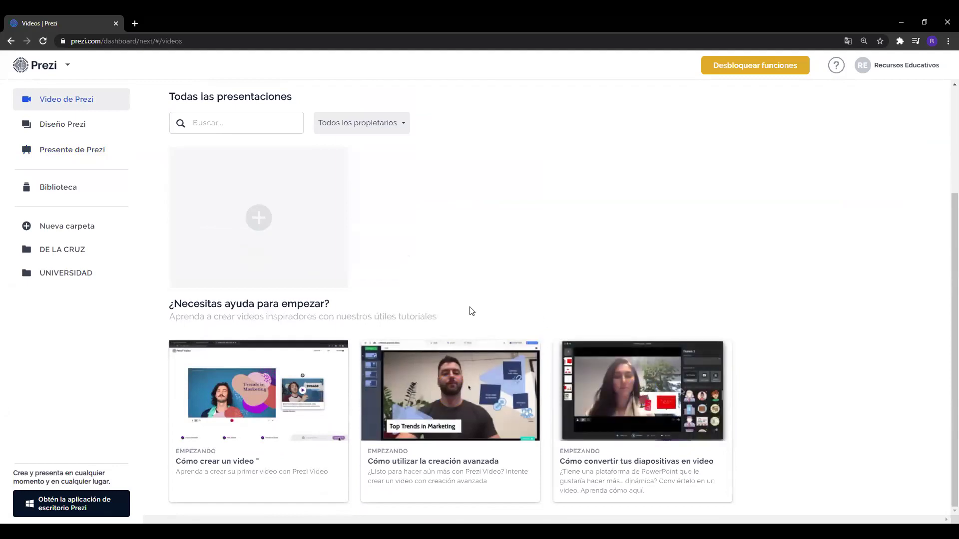
scroll(472, 311, "up", 3)
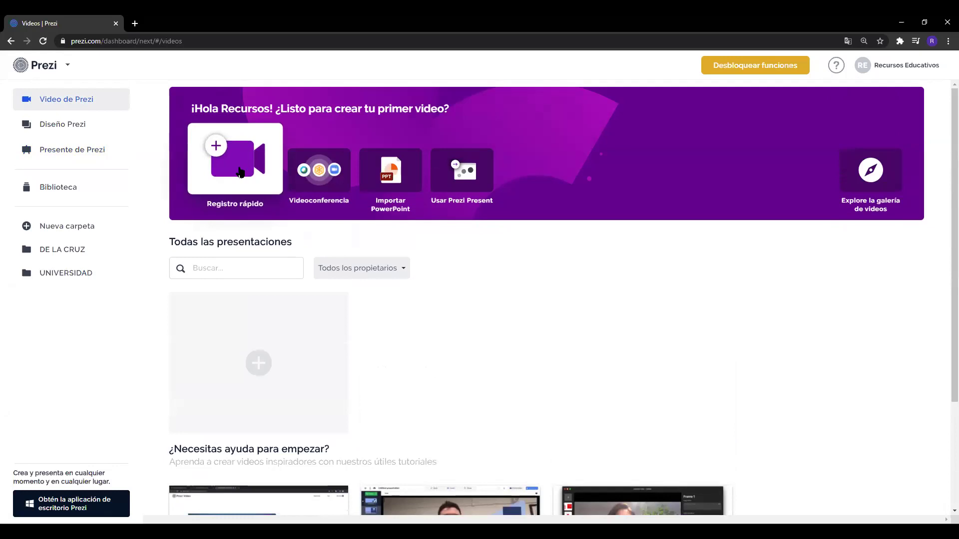
scroll(430, 374, "down", 3)
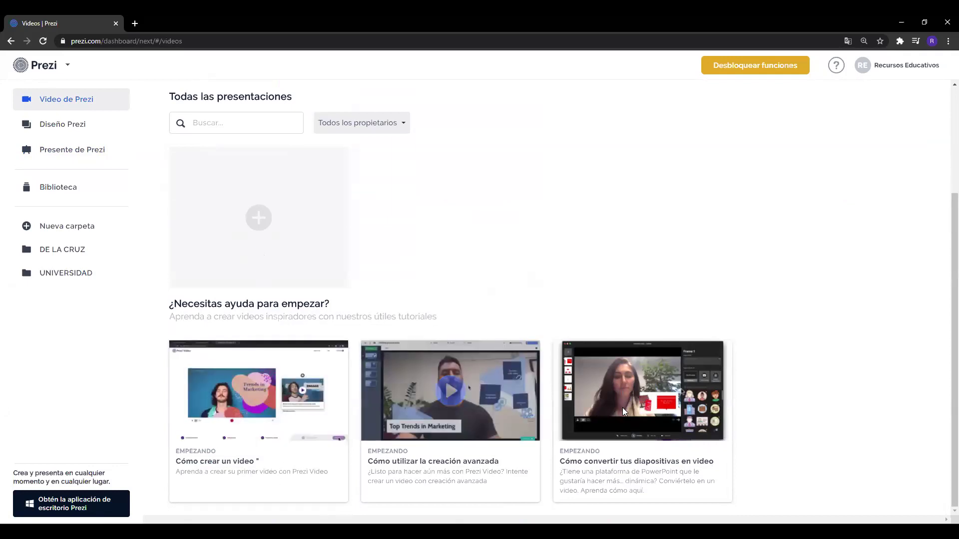
Play the "Cómo crear un video" tutorial, pausing and resuming it to examine how text, images and frames are added
left_click(264, 395)
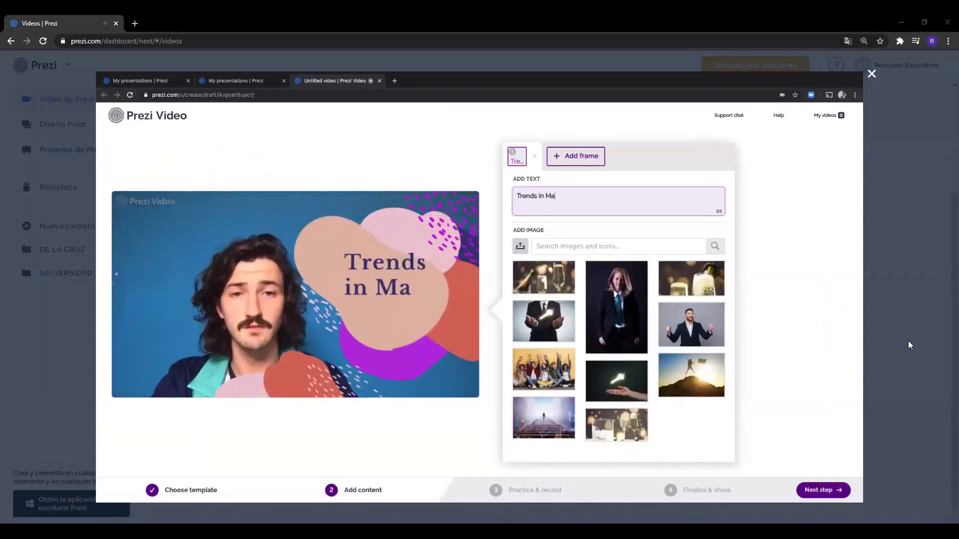
mouse_move(198, 505)
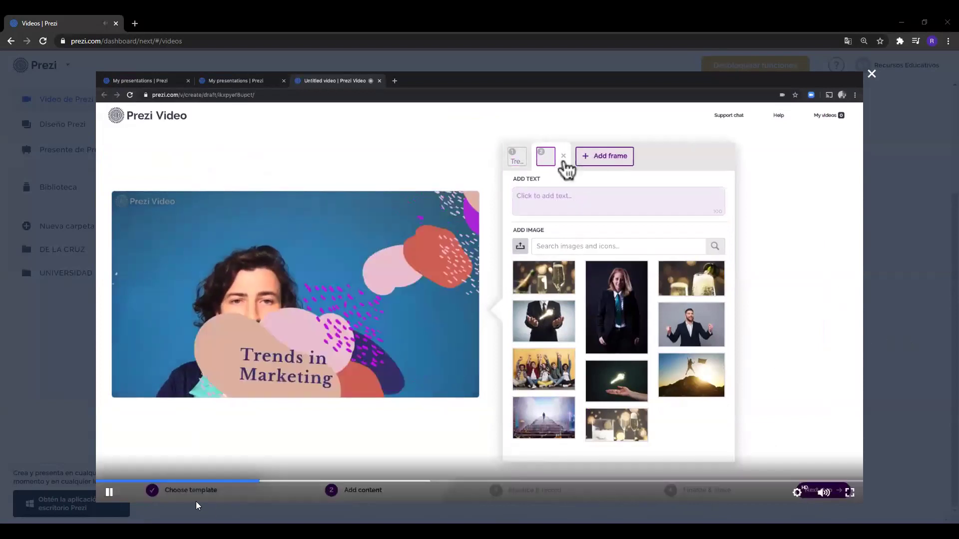
left_click(109, 492)
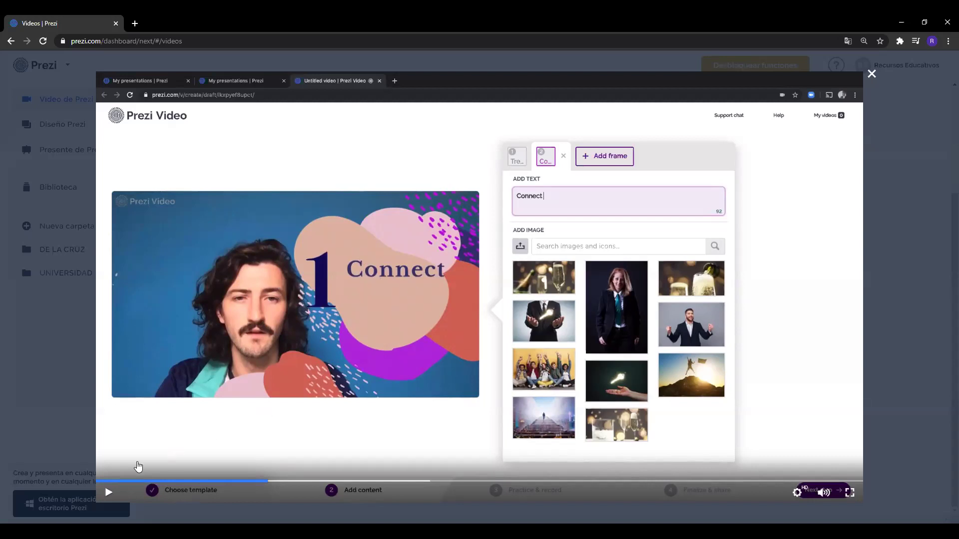
left_click(108, 494)
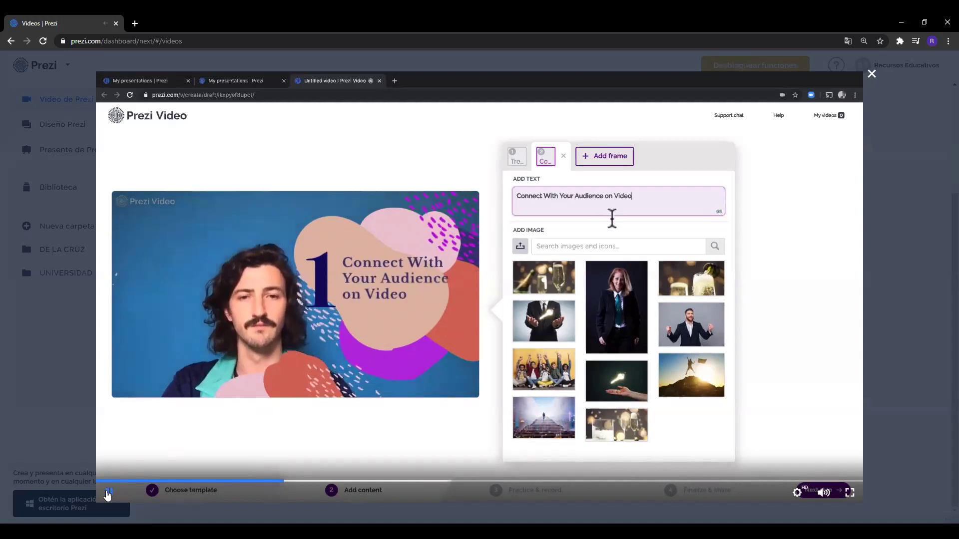
left_click(342, 357)
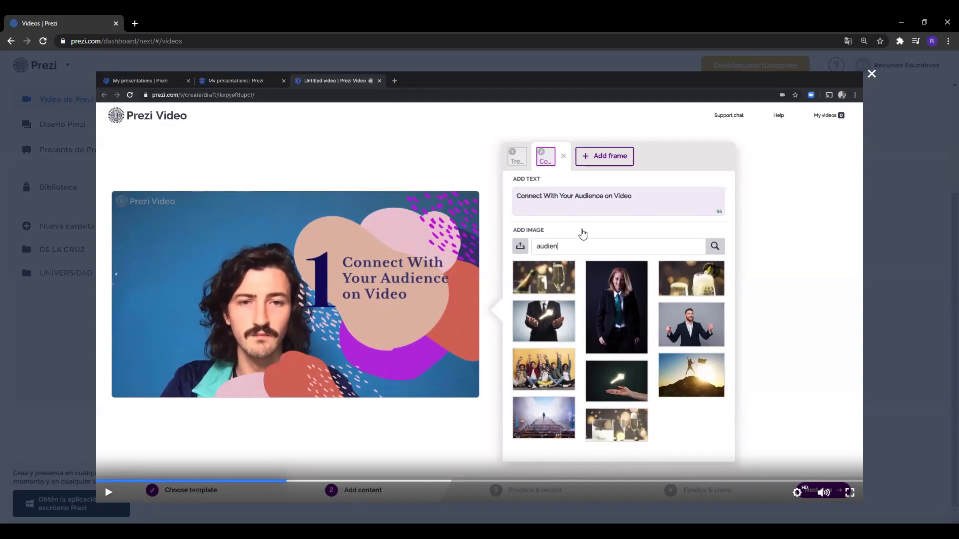
left_click(106, 494)
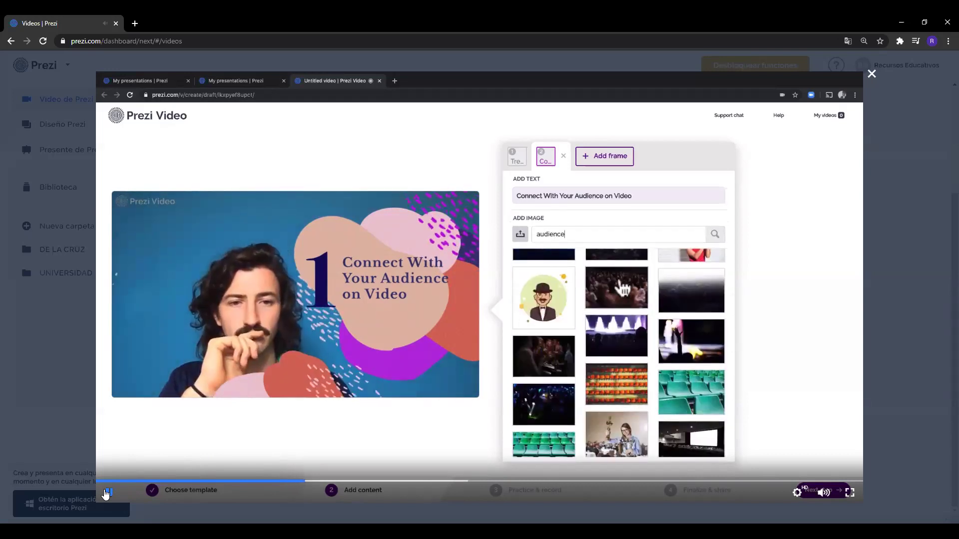
left_click(106, 494)
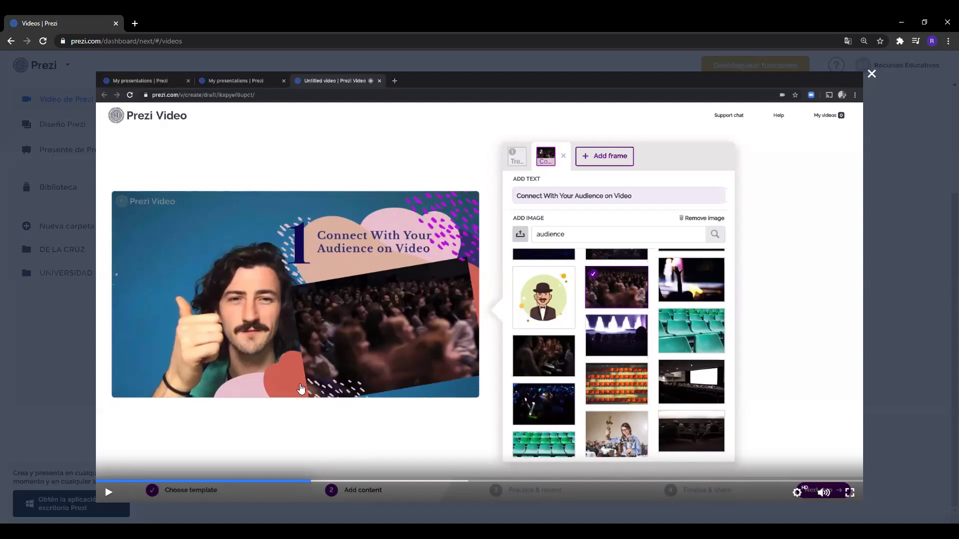
left_click(110, 499)
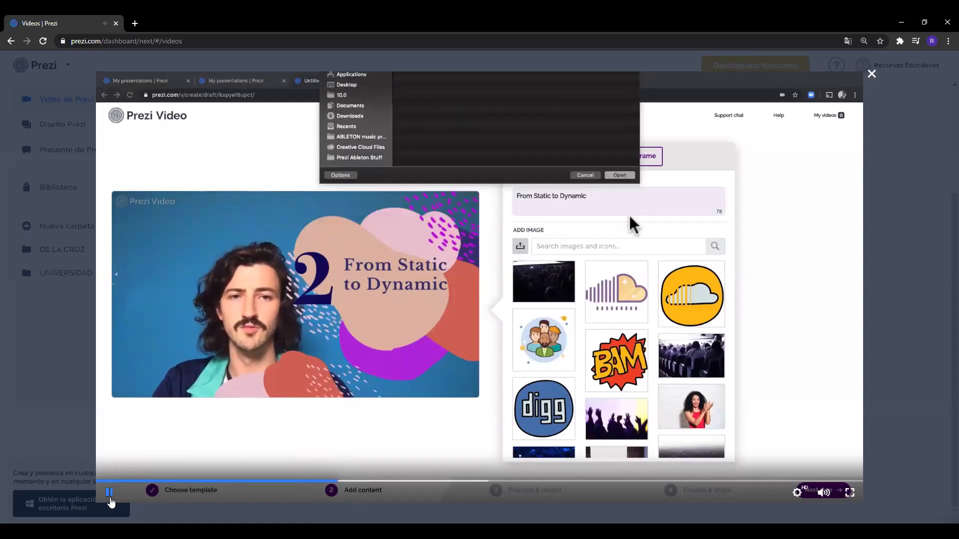
left_click(280, 438)
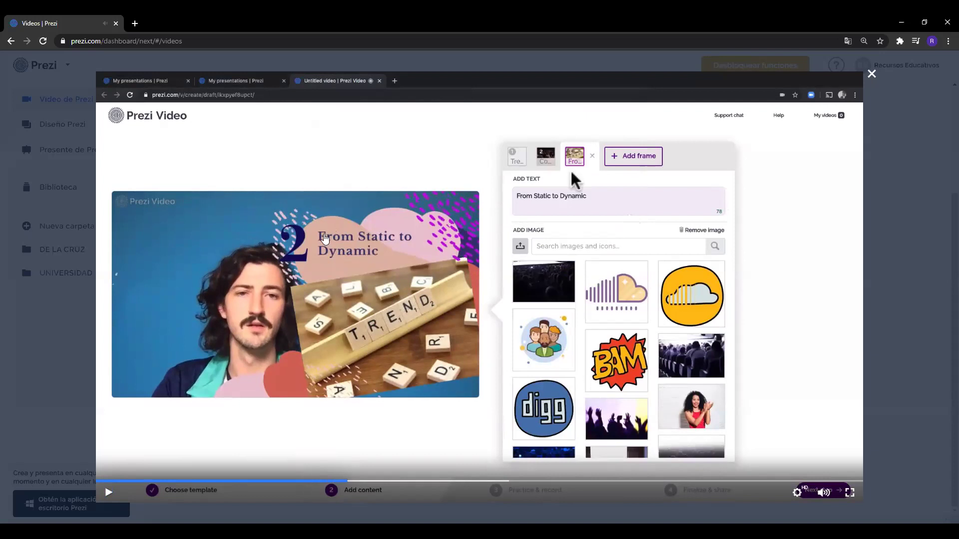
left_click(112, 495)
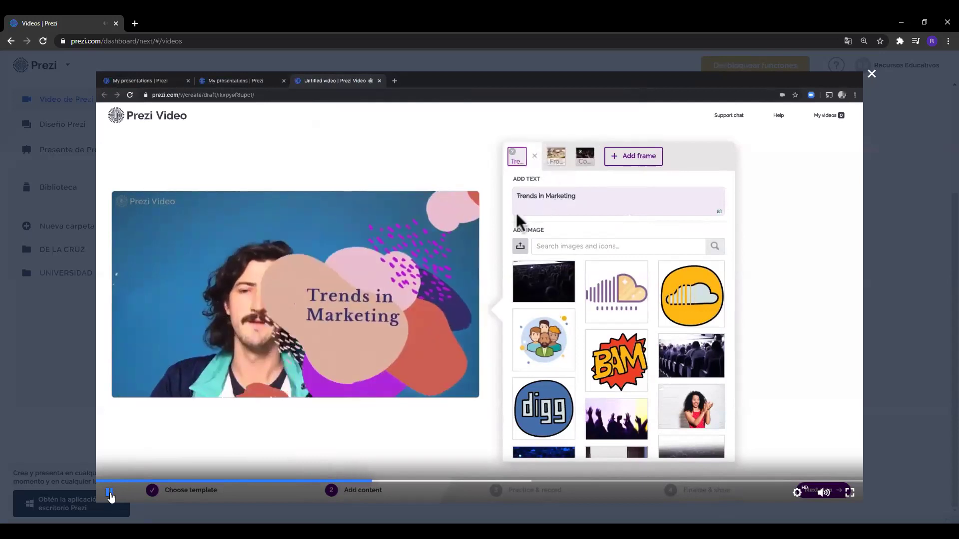
left_click(110, 496)
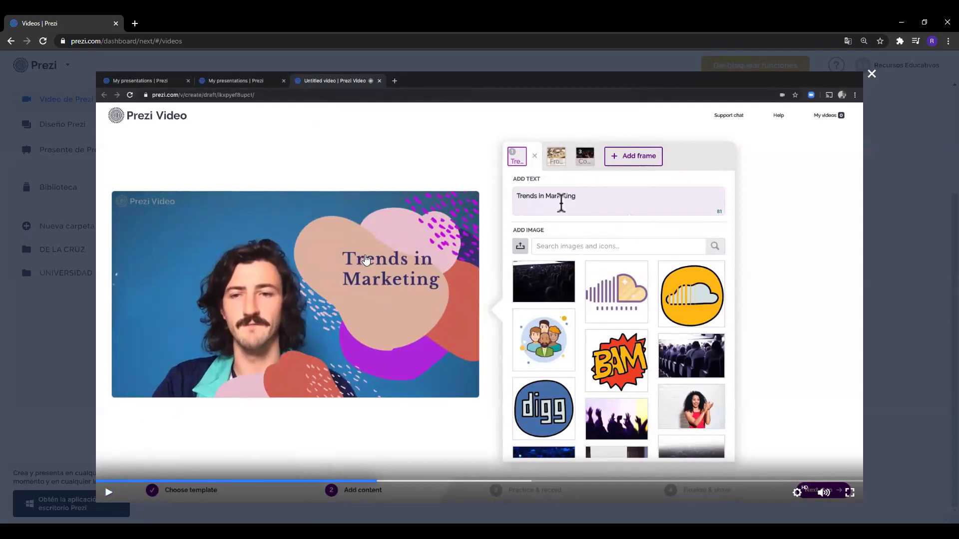
left_click(109, 493)
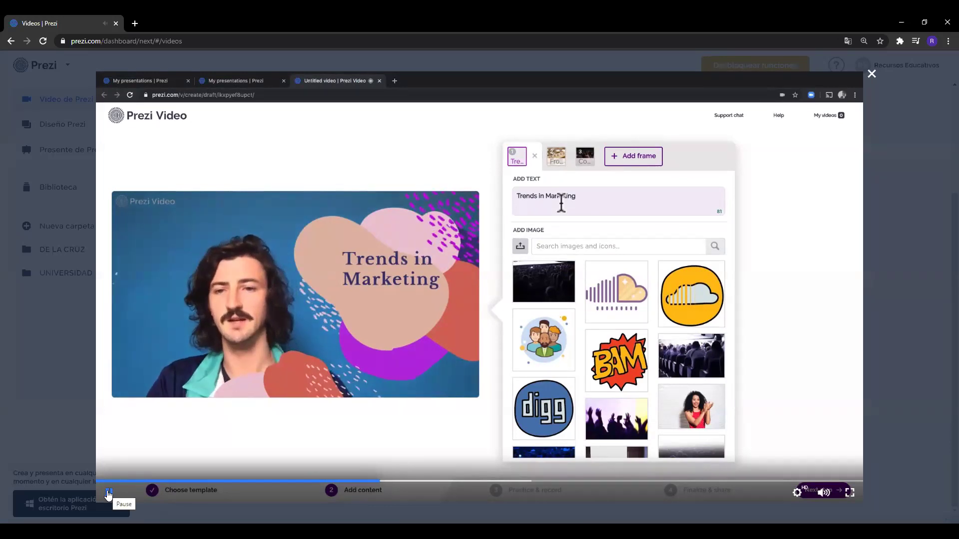